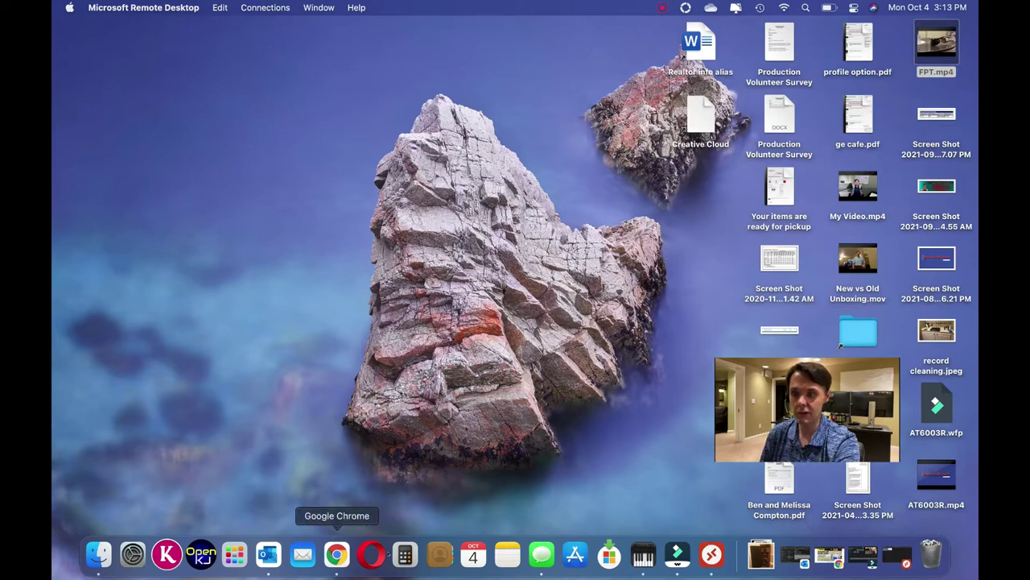
# Connect to the remote PC 192.168.0.40 in Microsoft Remote Desktop and close Audacity there
pyautogui.click(706, 557)
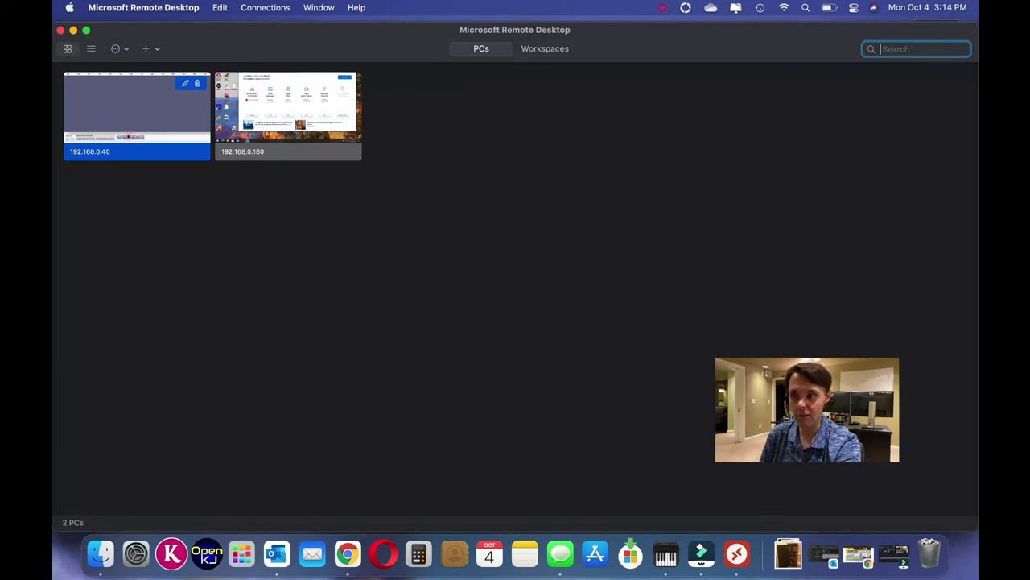
pyautogui.press('Return')
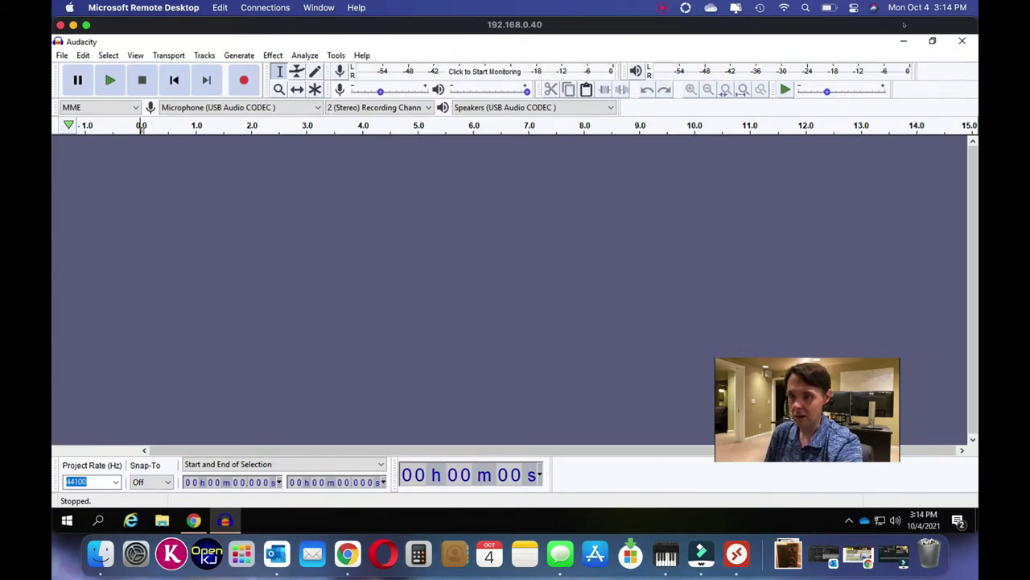
pyautogui.click(961, 41)
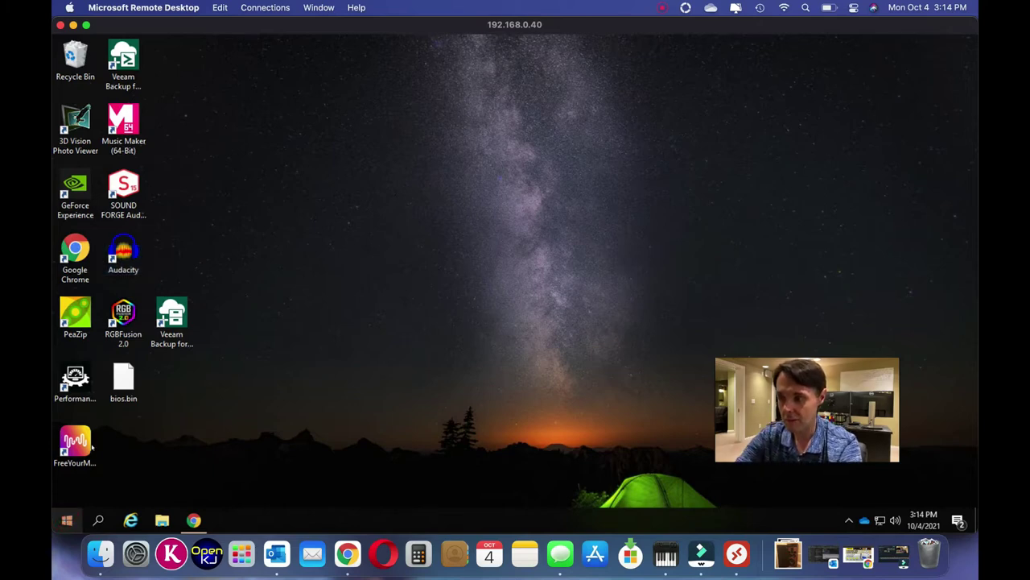
# Find Control Panel on the remote PC and open its Sound settings
pyautogui.click(68, 517)
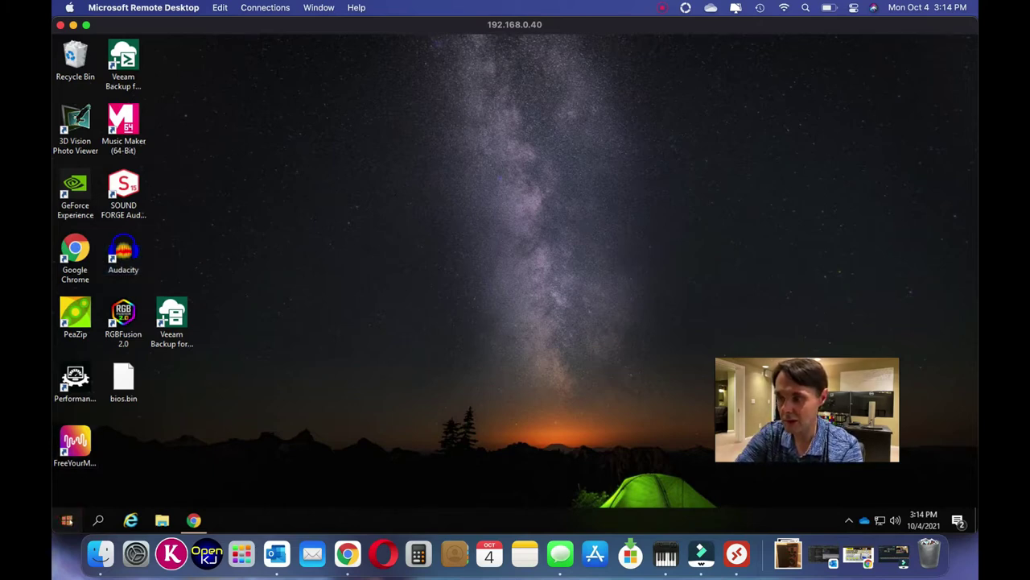
pyautogui.click(68, 518)
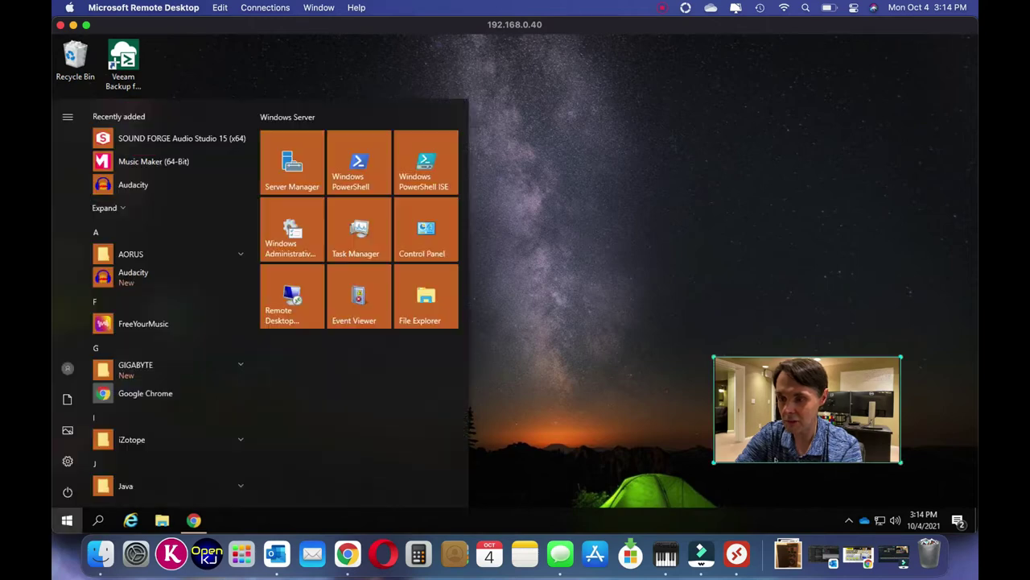
pyautogui.write('contro')
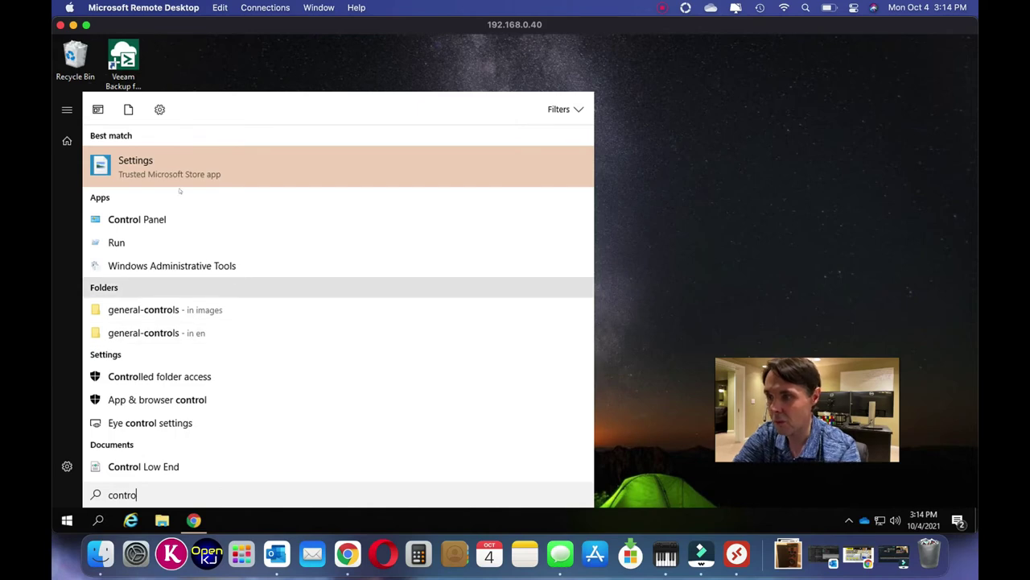
pyautogui.click(144, 224)
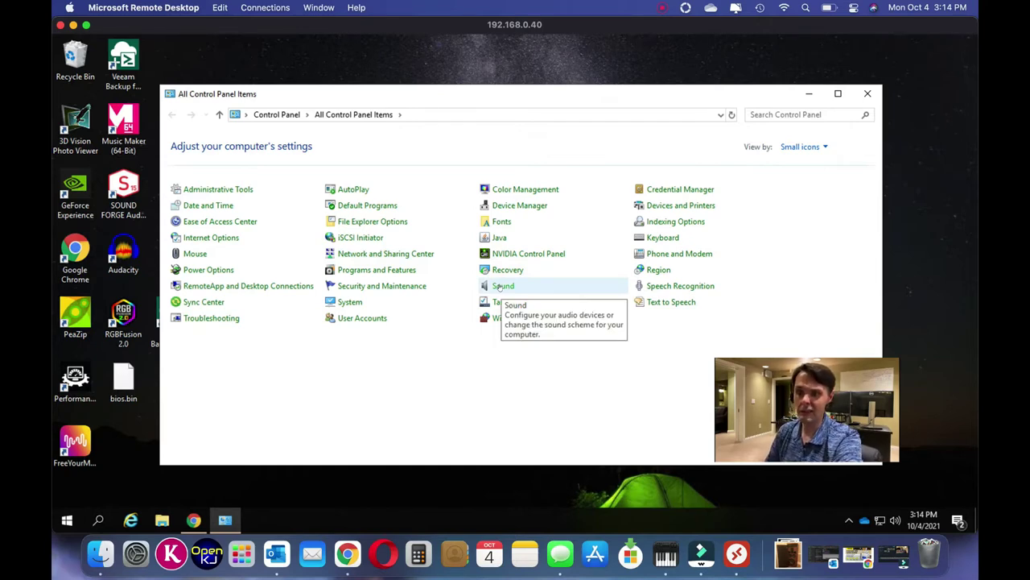
pyautogui.click(500, 287)
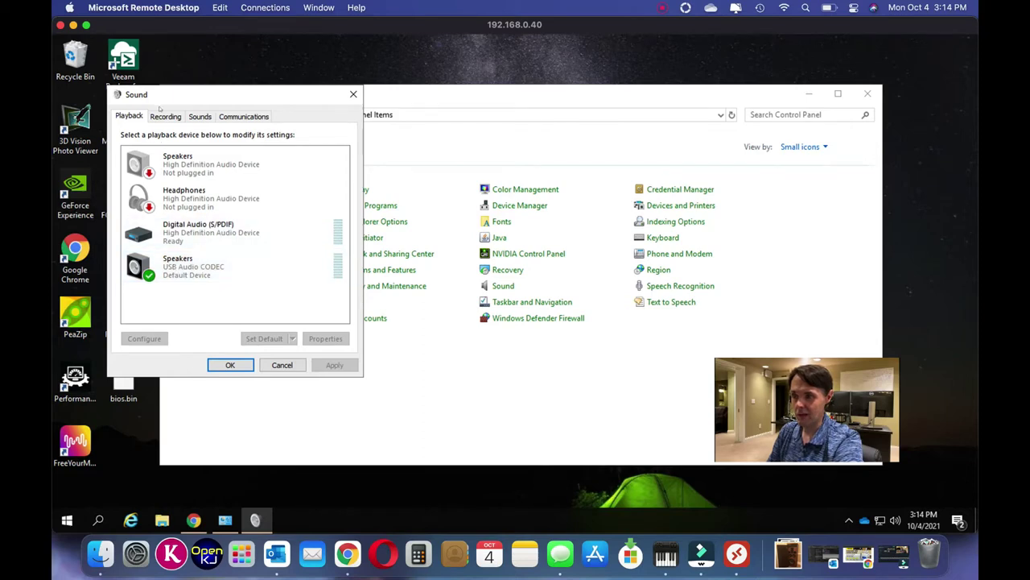
# Open the properties of the USB Audio CODEC microphone among the recording devices and review its Listen, Levels and Advanced settings
pyautogui.click(165, 116)
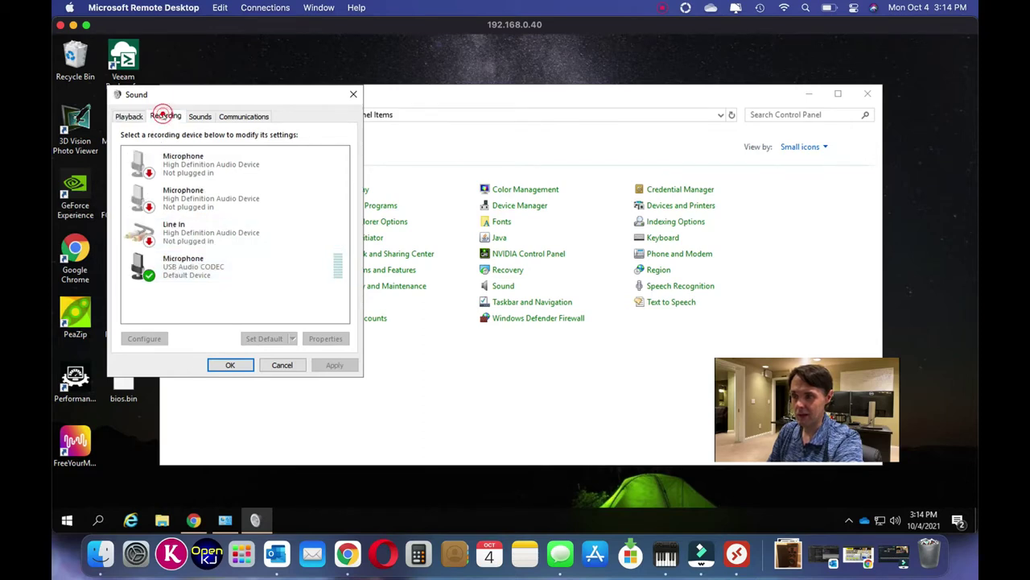
pyautogui.doubleClick(172, 270)
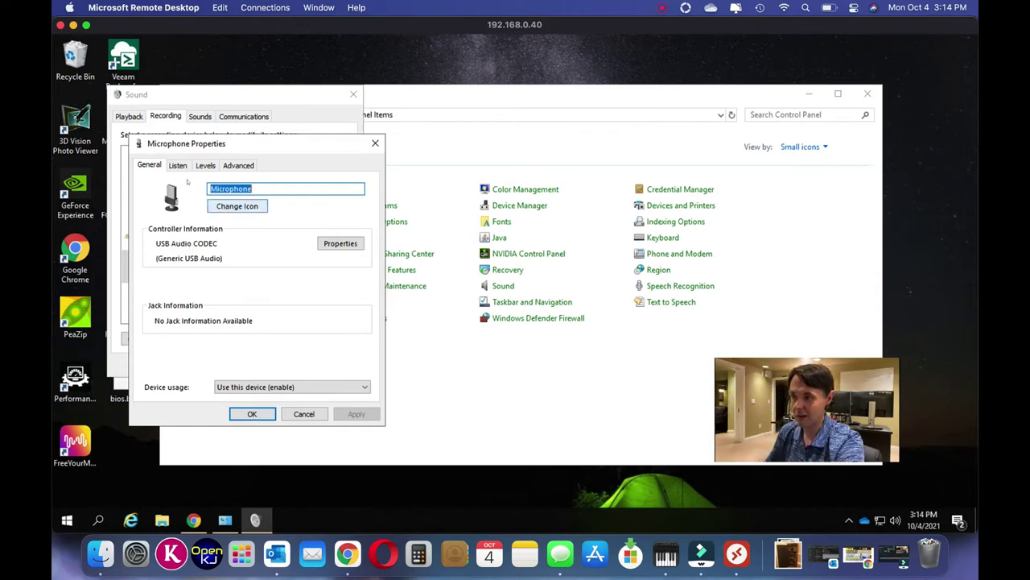
pyautogui.click(178, 165)
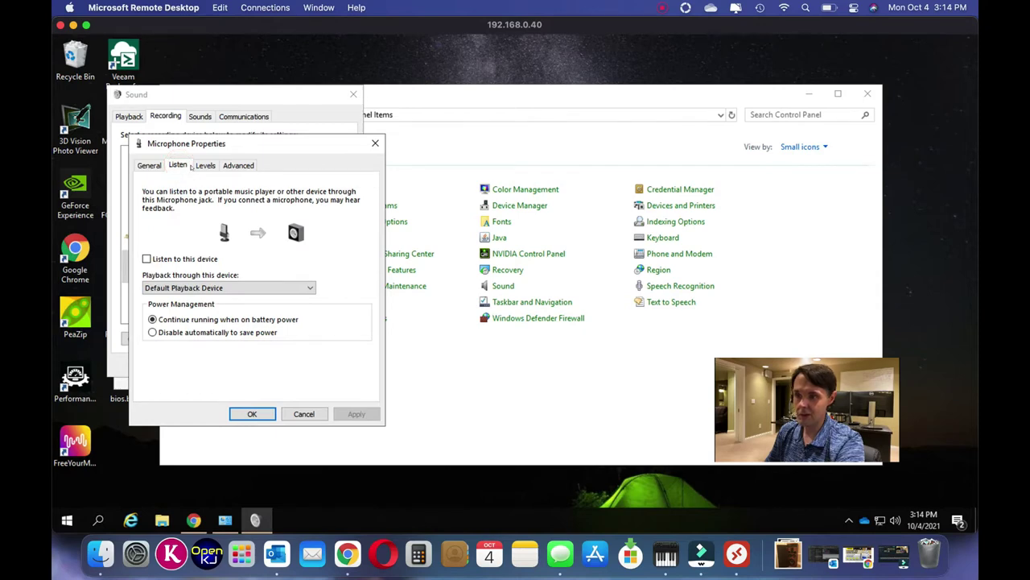
pyautogui.click(205, 165)
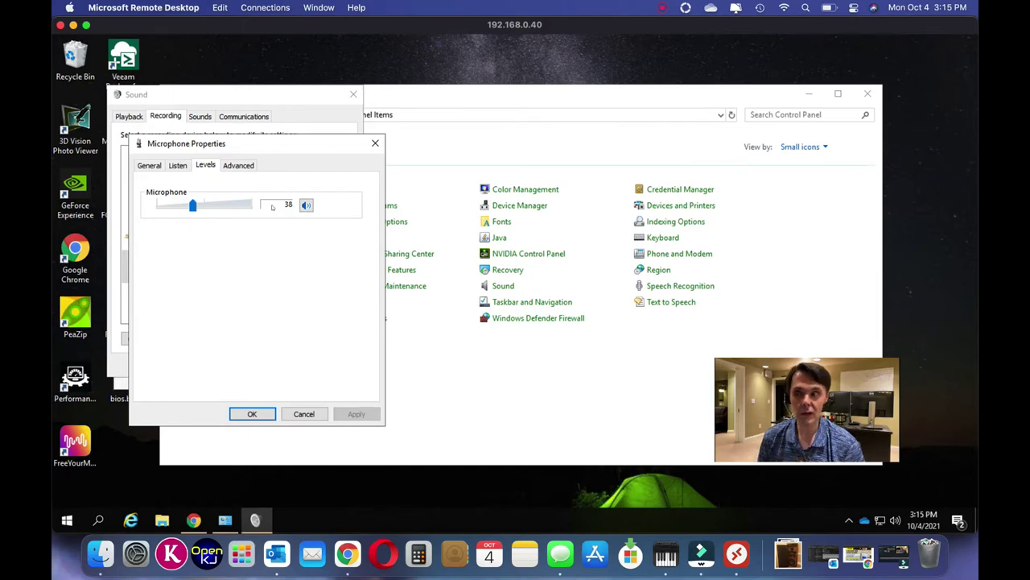
pyautogui.click(242, 166)
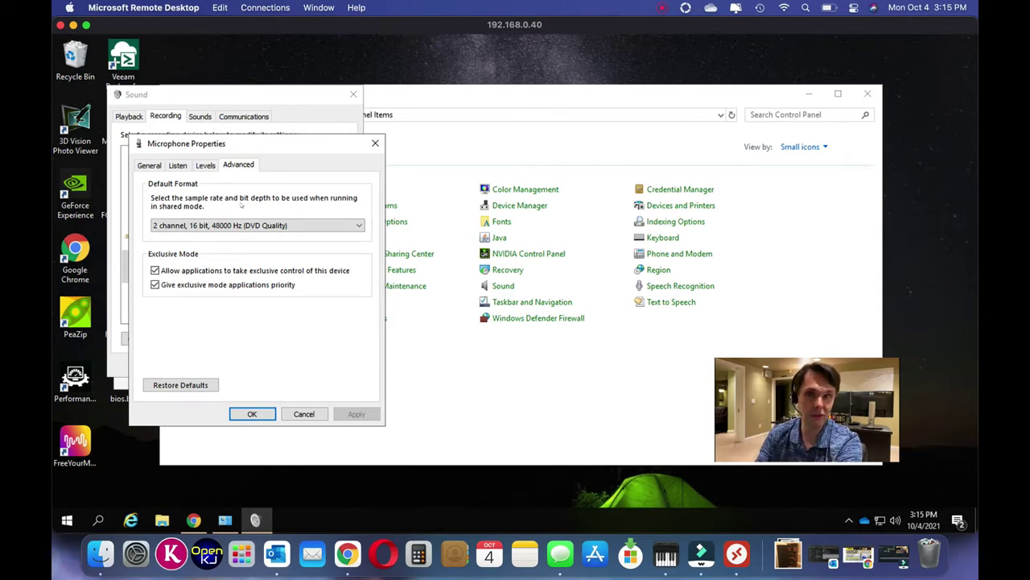
# Try the 1 channel, 16 bit, 44100 Hz (CD Quality) default format, and return to 2 channel, 16 bit, 48000 Hz (DVD Quality)
pyautogui.click(223, 225)
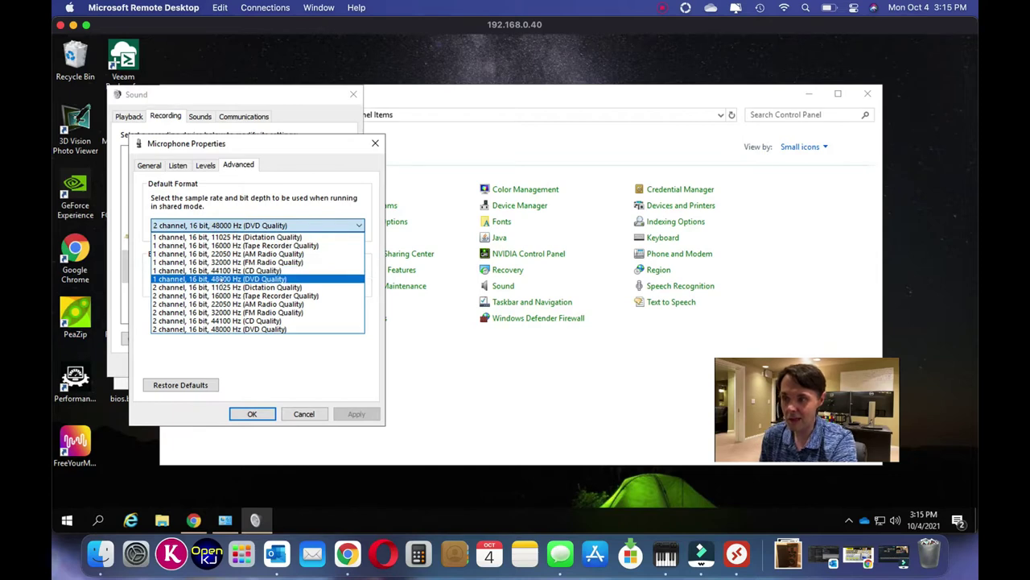
pyautogui.click(224, 271)
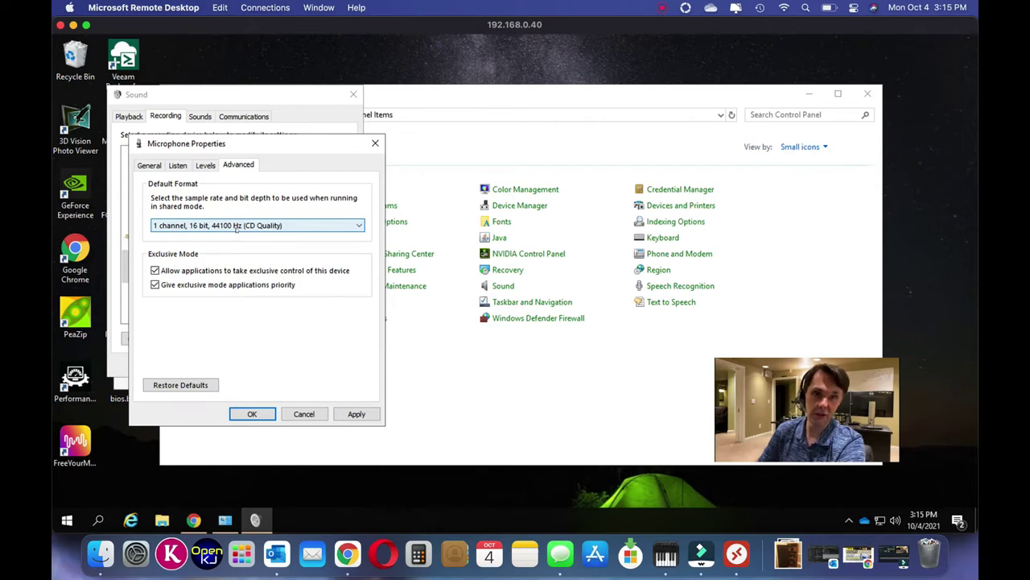
pyautogui.click(236, 226)
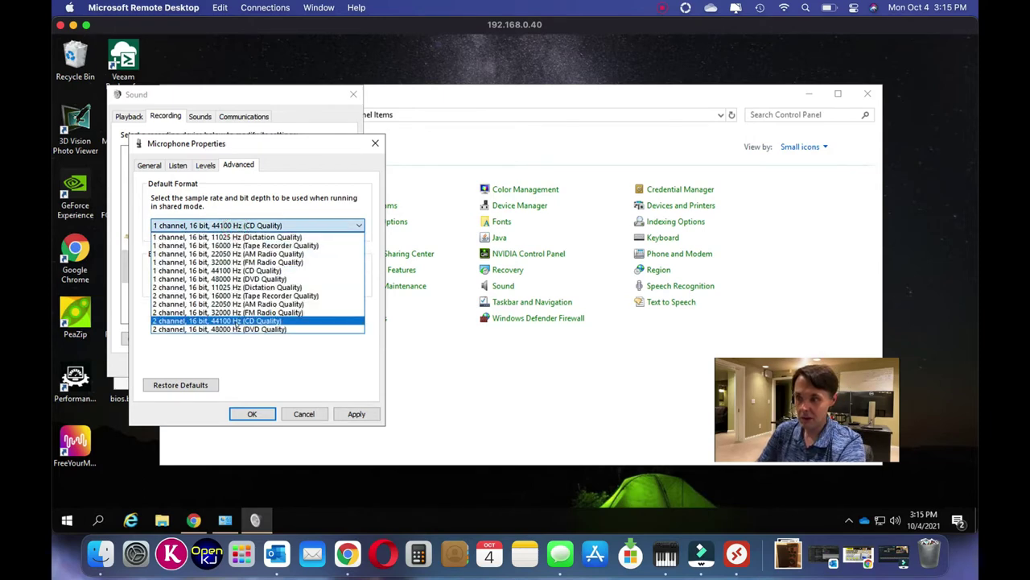
pyautogui.click(236, 329)
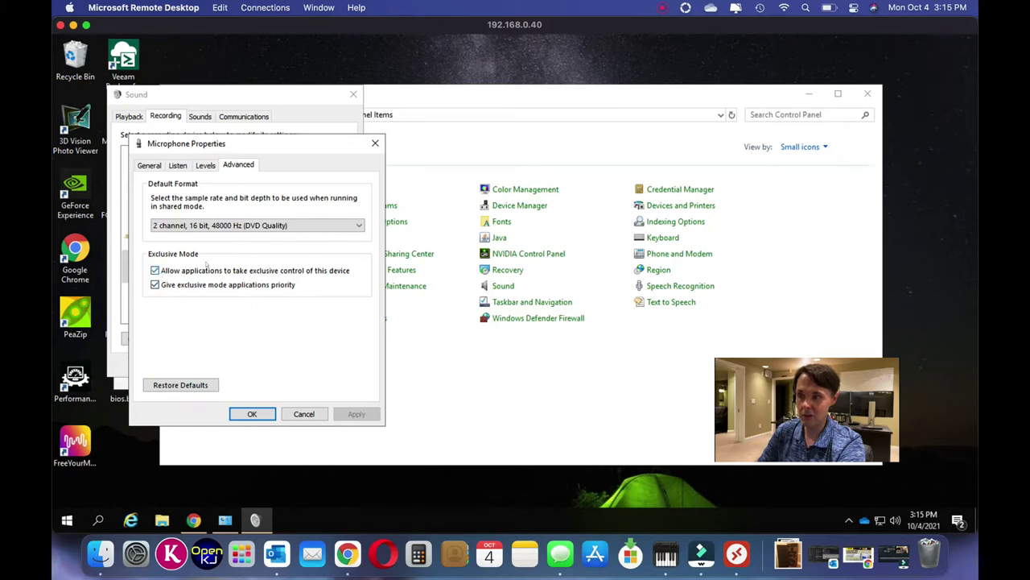
# Raise the USB microphone's input level to 54 and accept the properties
pyautogui.click(206, 165)
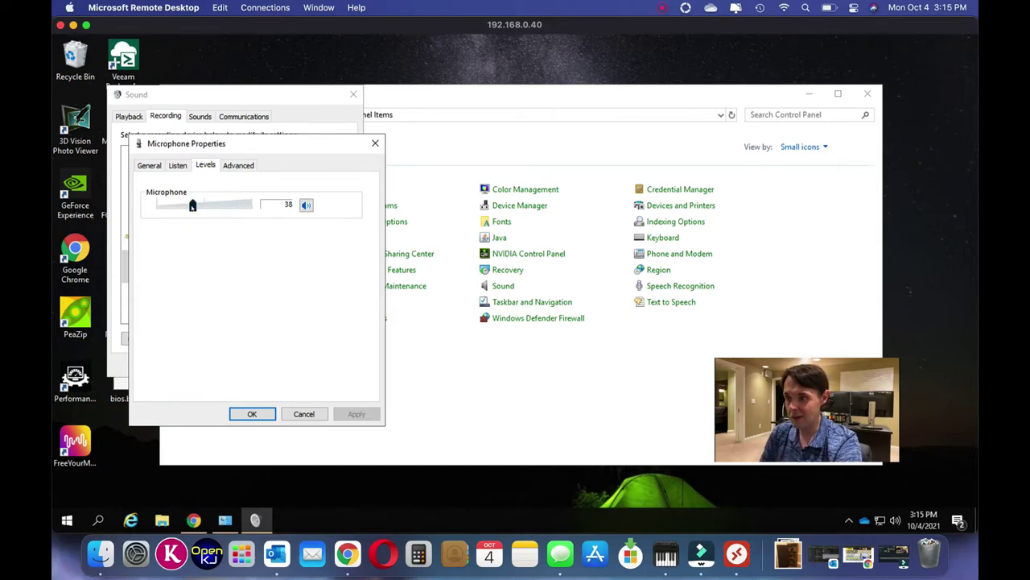
pyautogui.moveTo(193, 206); pyautogui.dragTo(207, 216)
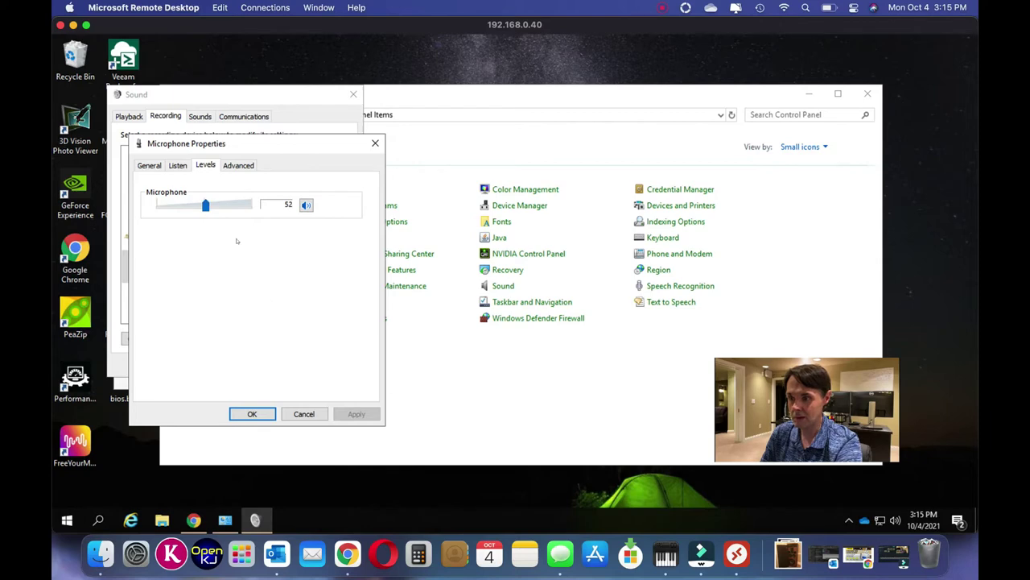
pyautogui.press('Right')
pyautogui.press('Right')
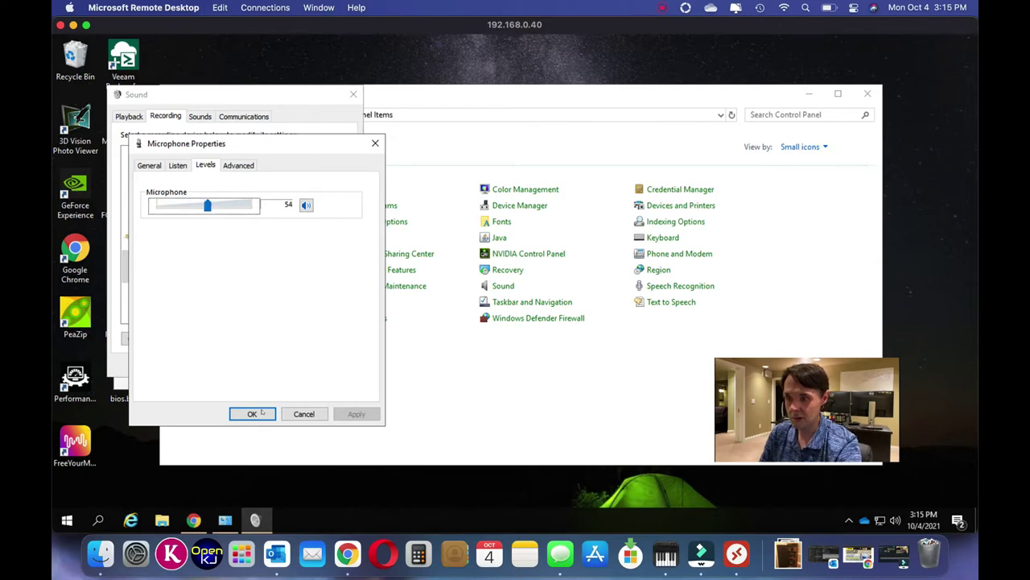
pyautogui.click(261, 411)
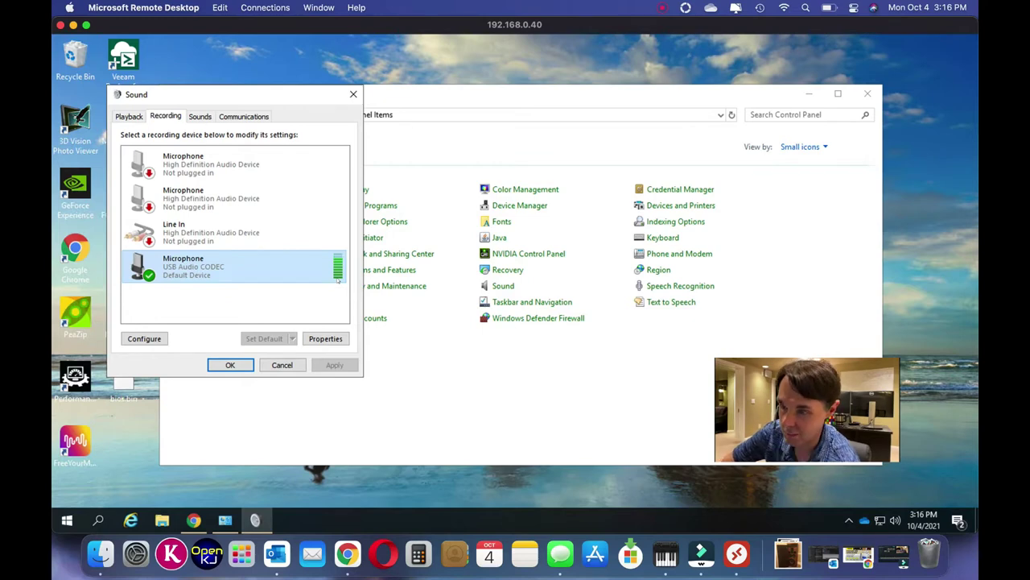
# Reopen the USB Audio CODEC microphone's properties, lower its level to 39, and close the sound settings and Control Panel
pyautogui.click(328, 339)
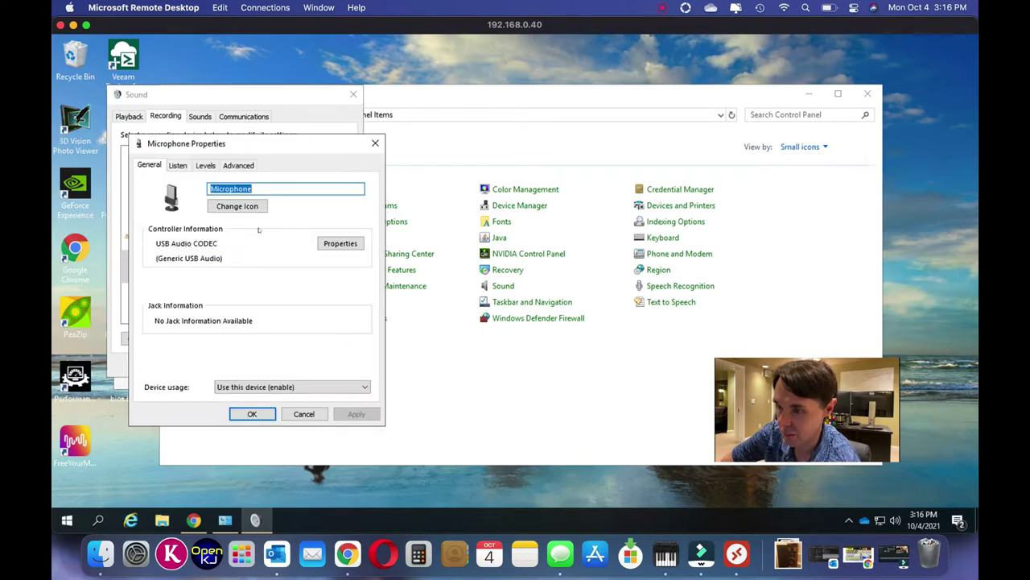
pyautogui.click(178, 165)
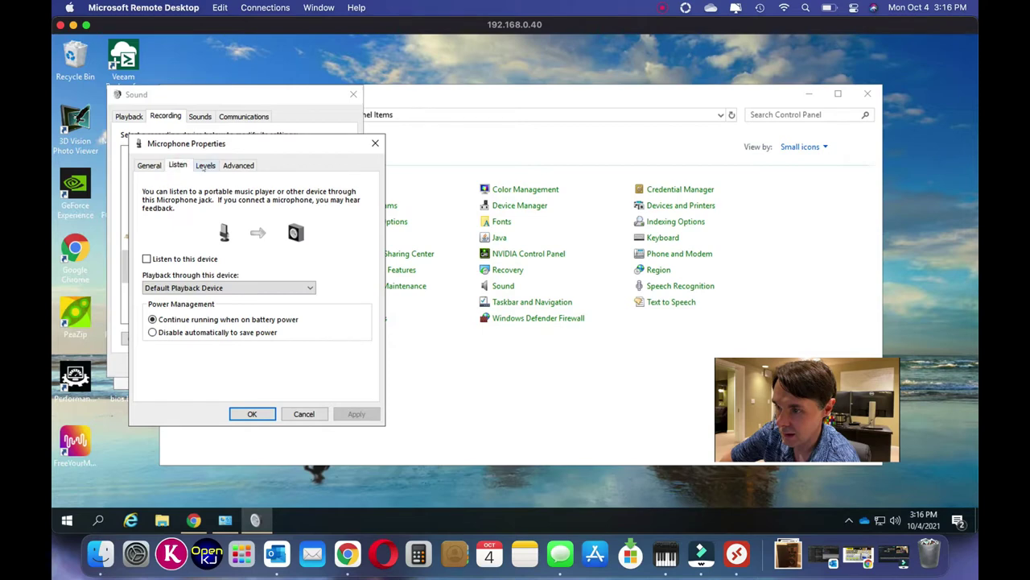
pyautogui.click(203, 165)
pyautogui.click(282, 202)
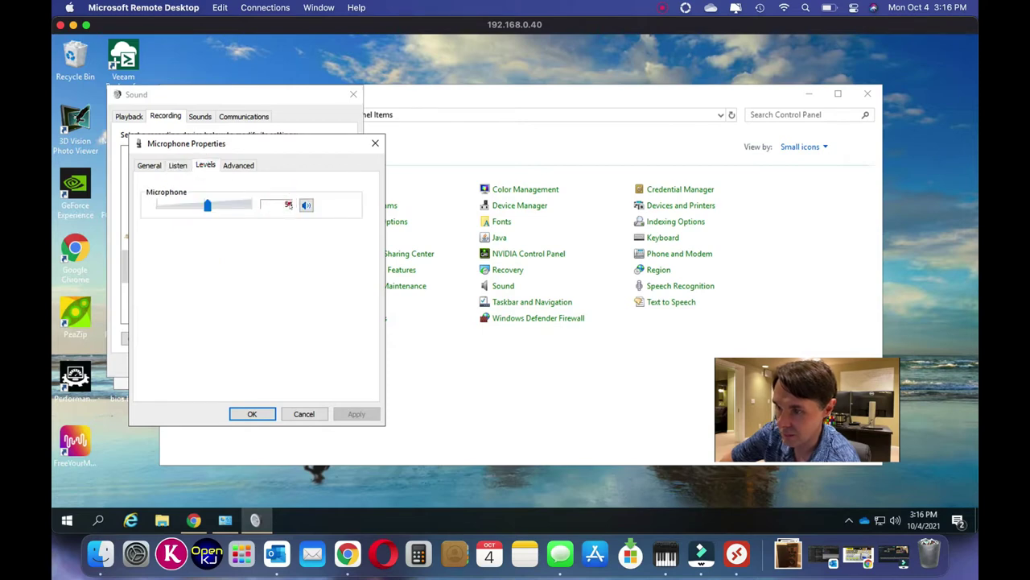
pyautogui.click(288, 204)
pyautogui.moveTo(207, 205); pyautogui.dragTo(194, 206)
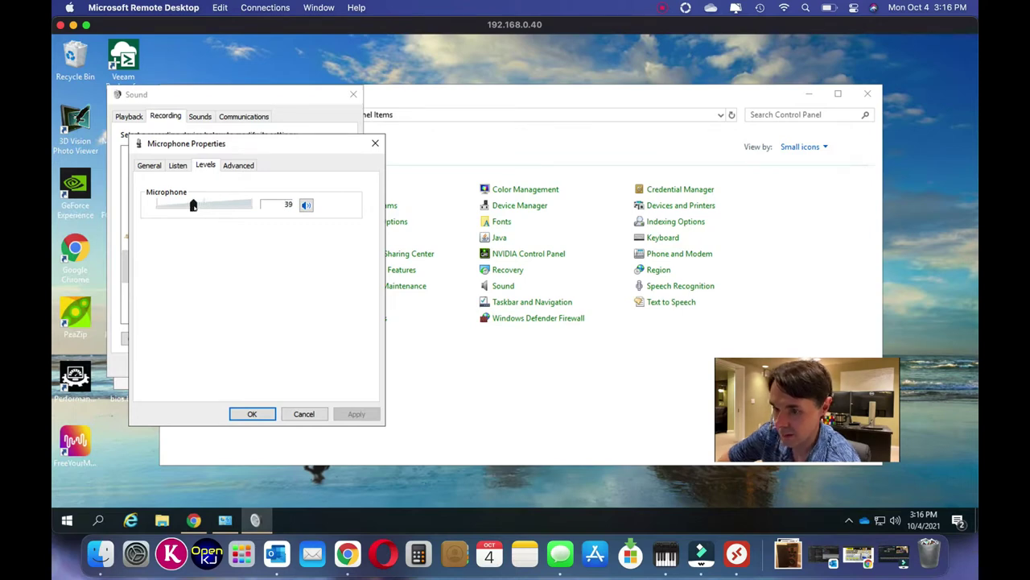
pyautogui.click(250, 414)
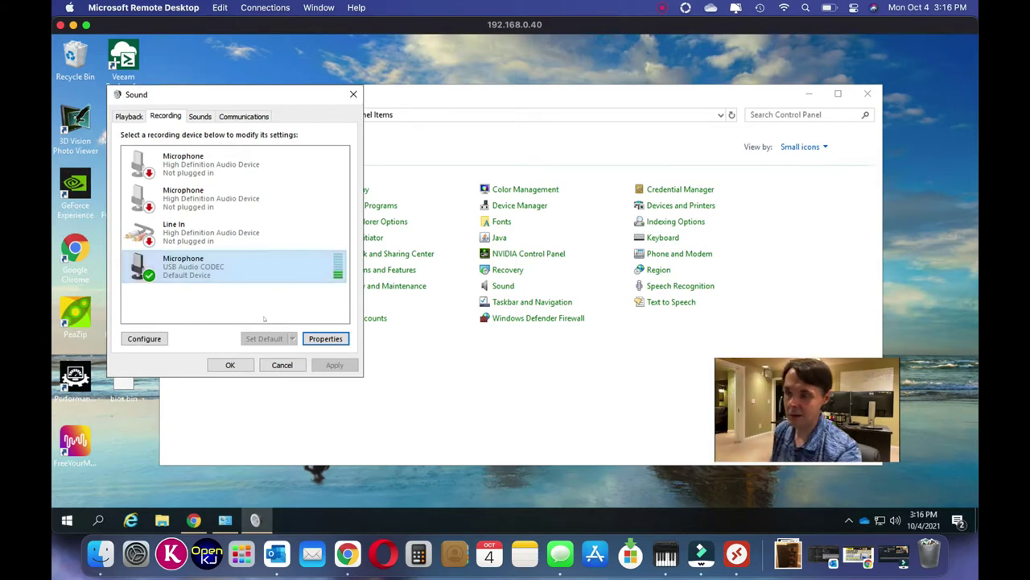
pyautogui.click(230, 365)
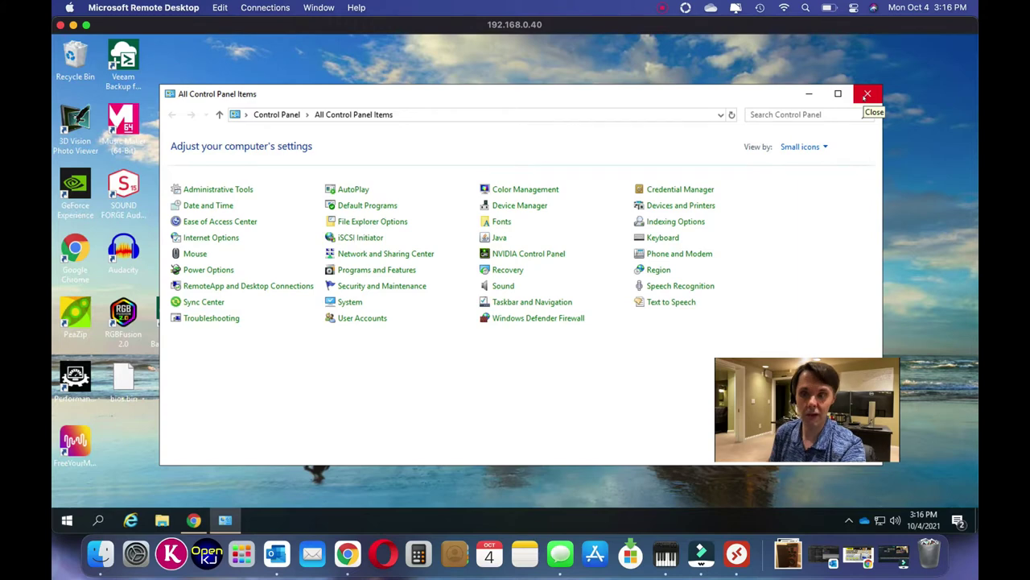
pyautogui.click(867, 94)
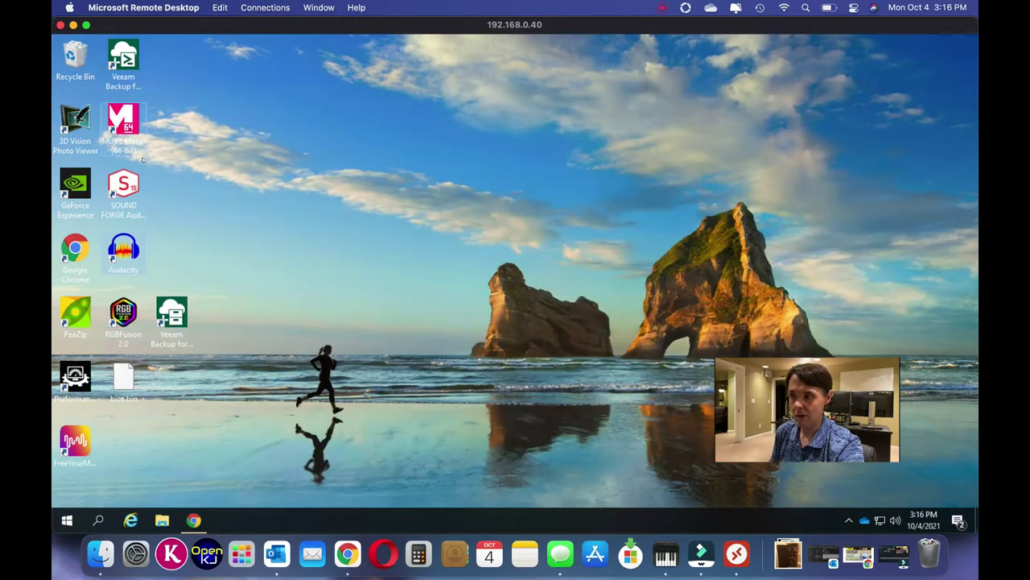
# Launch Audacity and dismiss its welcome window, setting it not to show again at start up
pyautogui.doubleClick(123, 252)
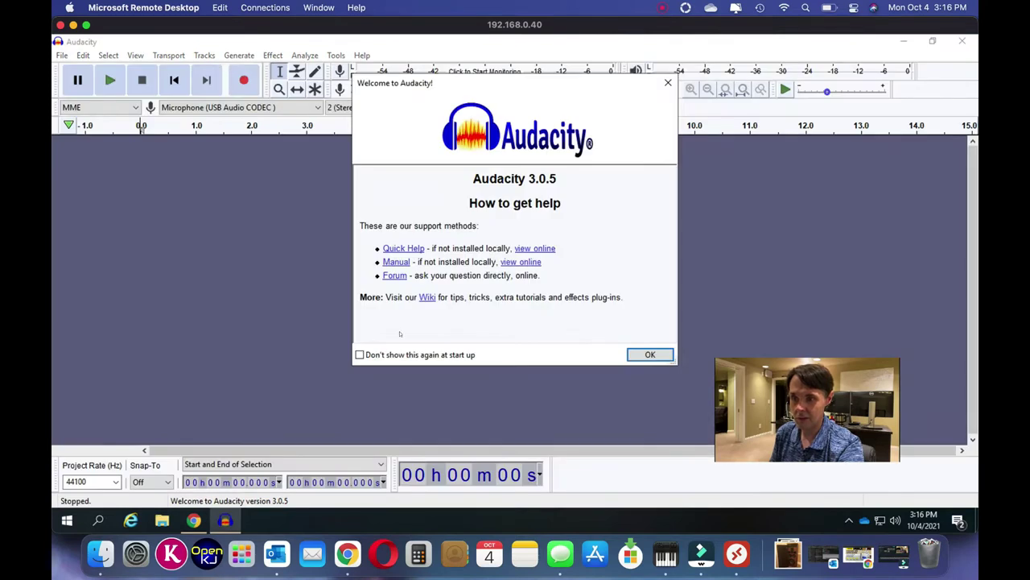
pyautogui.click(393, 354)
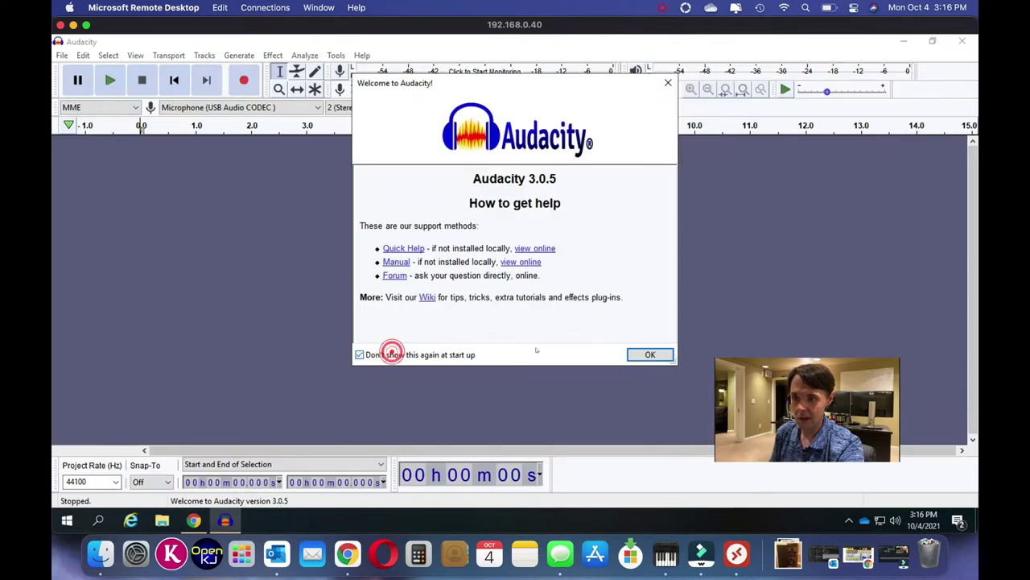
pyautogui.click(646, 354)
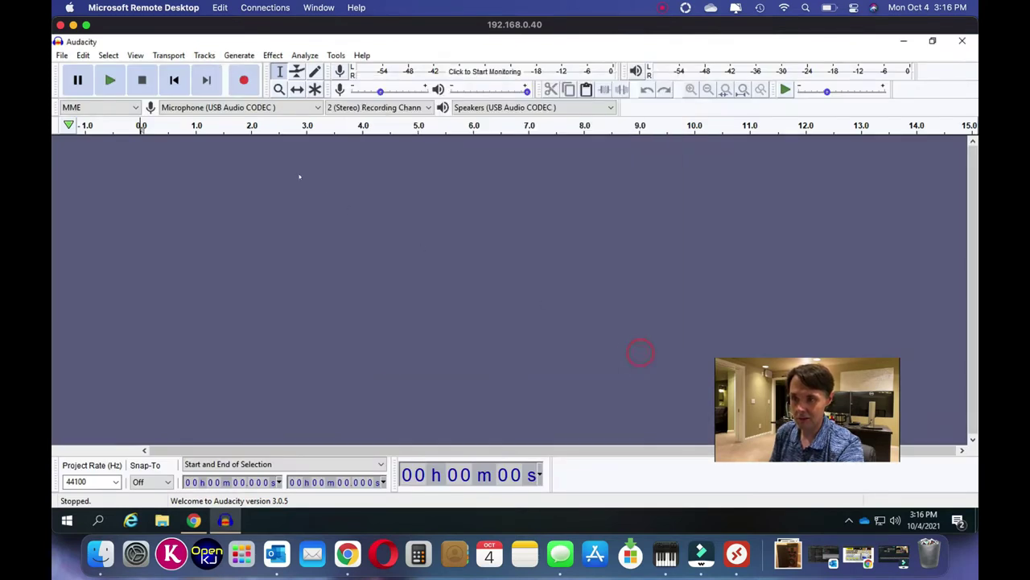
# Check the device preferences, keep Microphone (USB Audio CODEC) as recording device with 2 (Stereo) channels, and accept them
pyautogui.click(62, 54)
pyautogui.moveTo(83, 54)
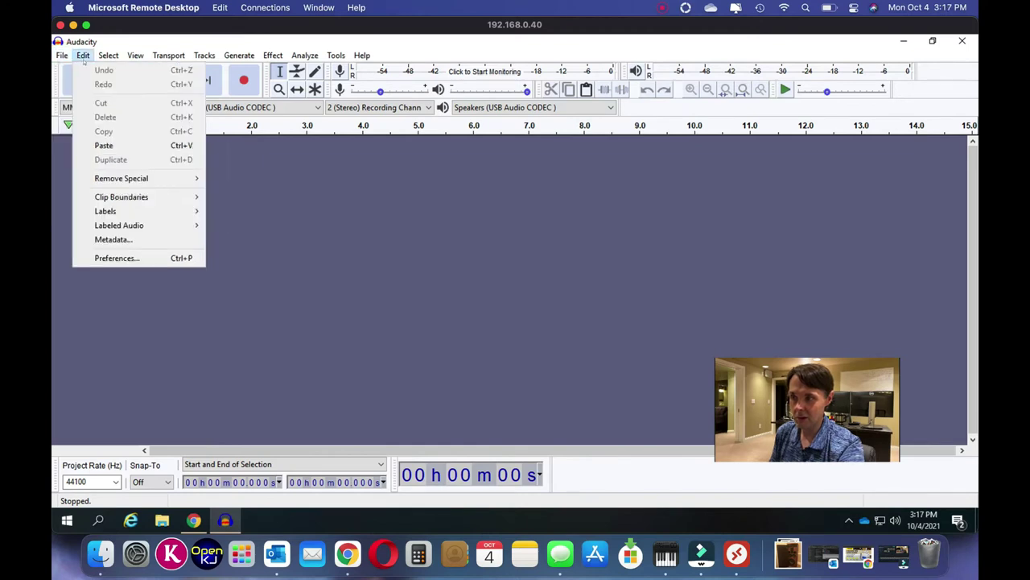
pyautogui.click(118, 258)
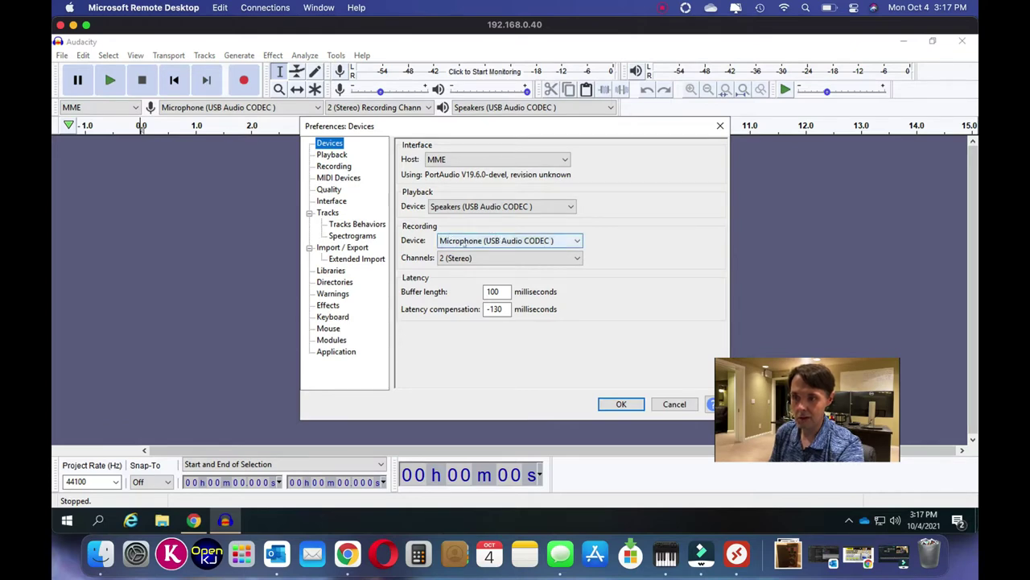
pyautogui.click(494, 241)
pyautogui.click(491, 241)
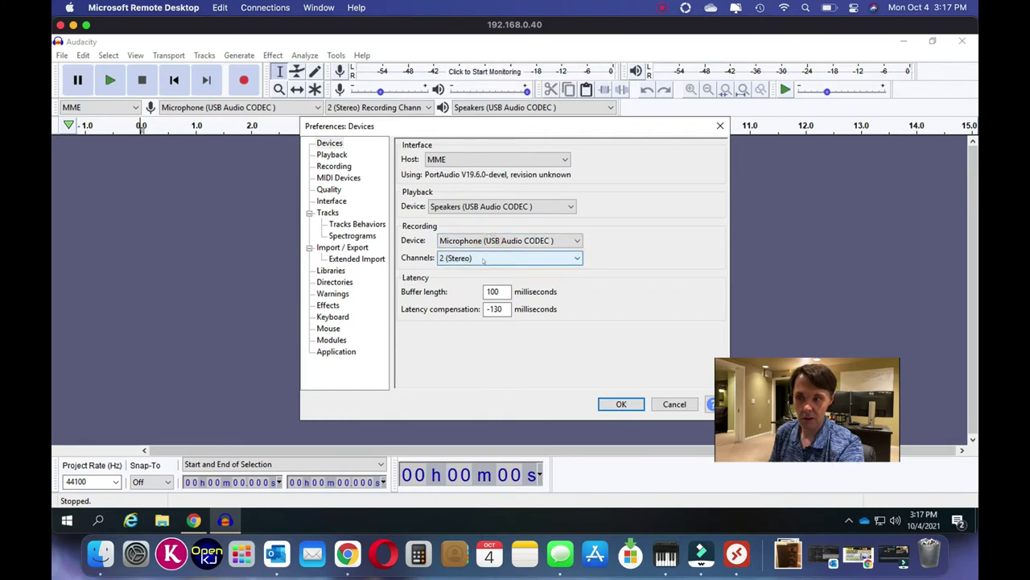
pyautogui.click(482, 258)
pyautogui.click(481, 258)
pyautogui.click(482, 258)
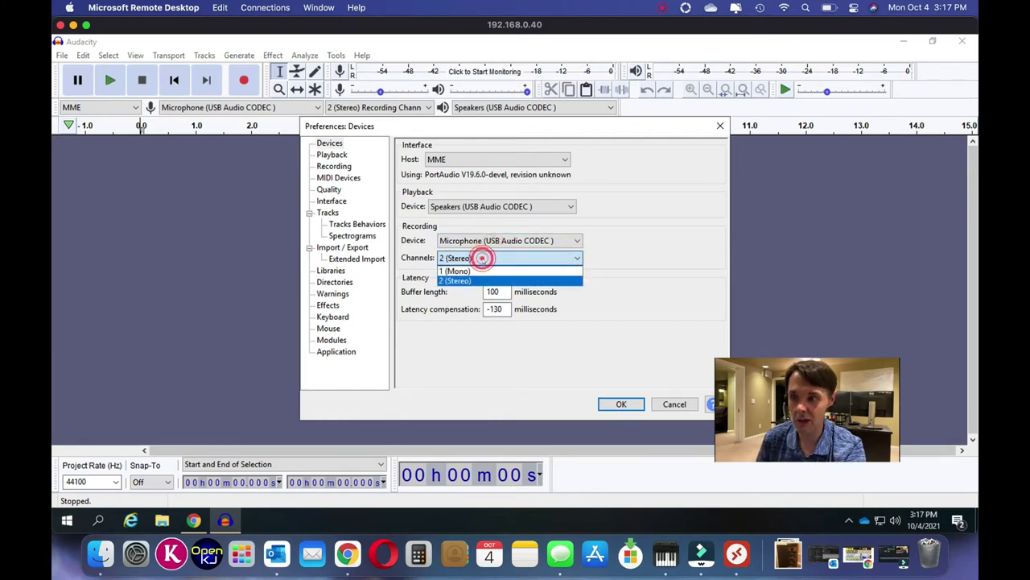
pyautogui.click(481, 258)
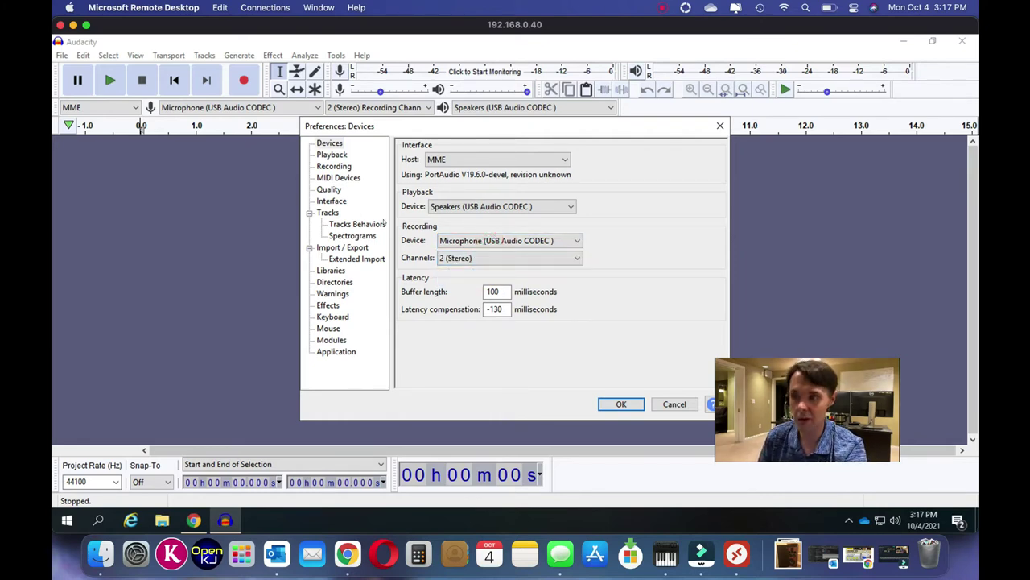
pyautogui.click(333, 166)
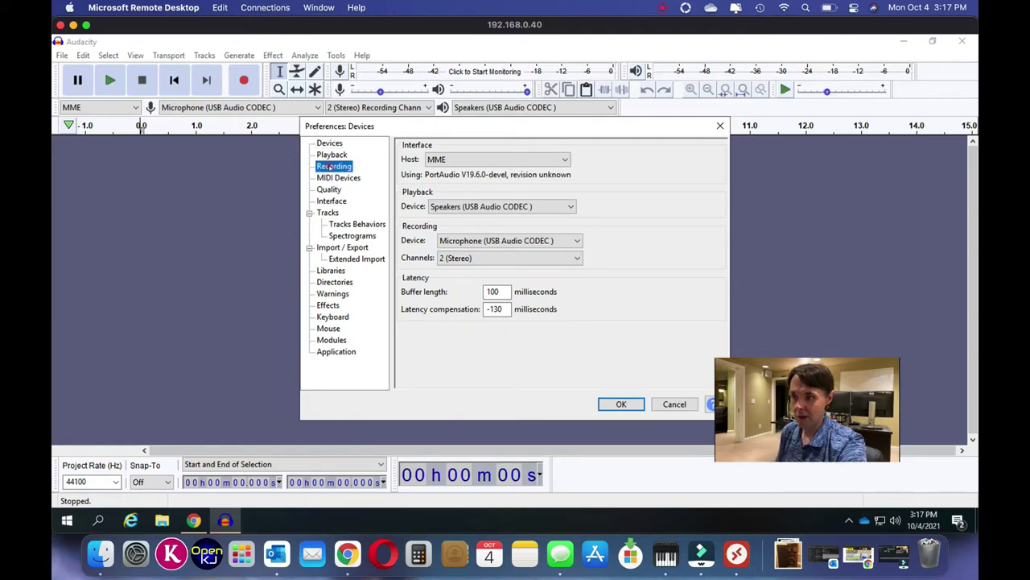
pyautogui.click(640, 407)
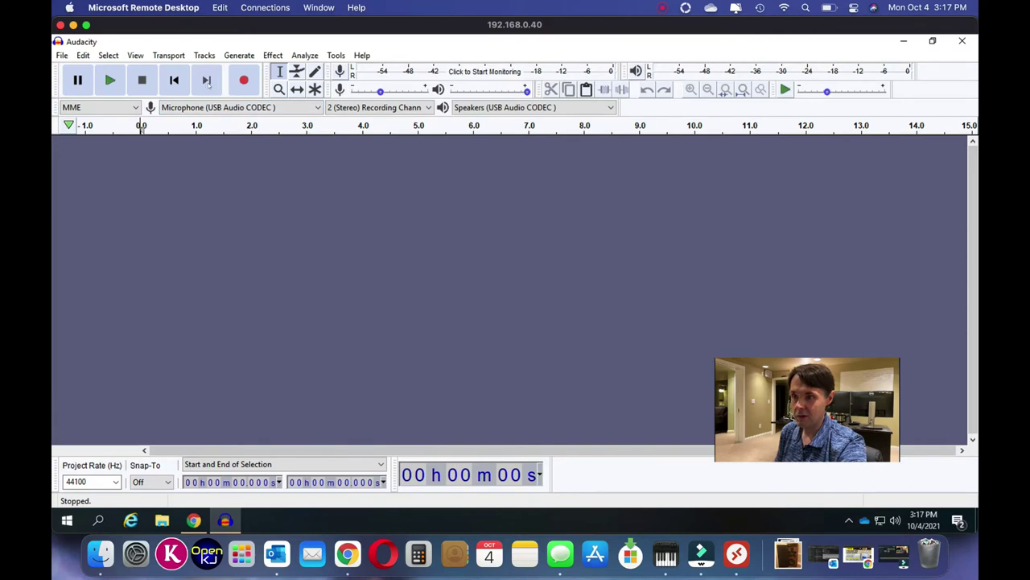
# Start a new project at a 48000 Hz project rate and record a stereo test take of about 12 seconds
pyautogui.click(82, 55)
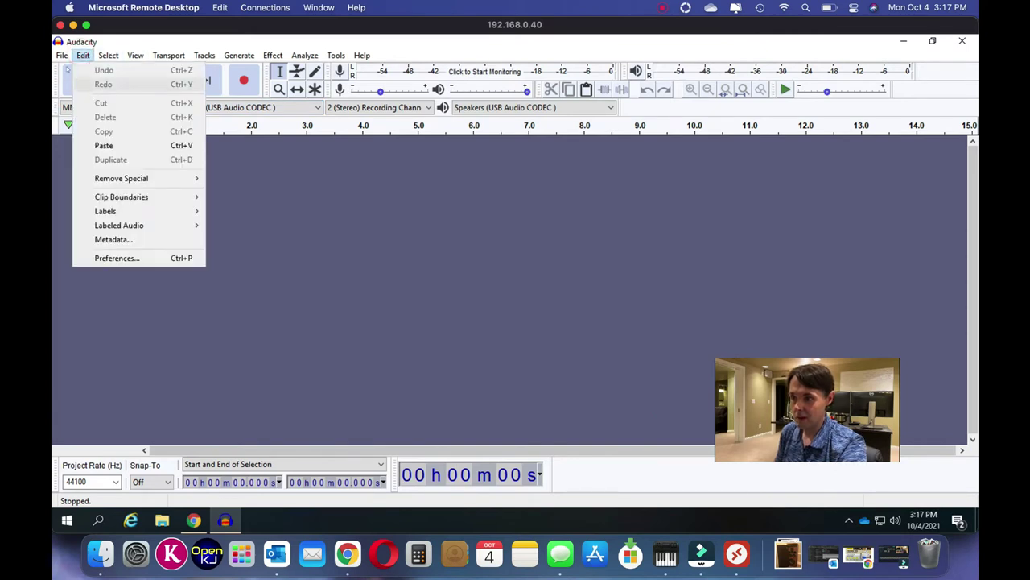
pyautogui.moveTo(62, 56)
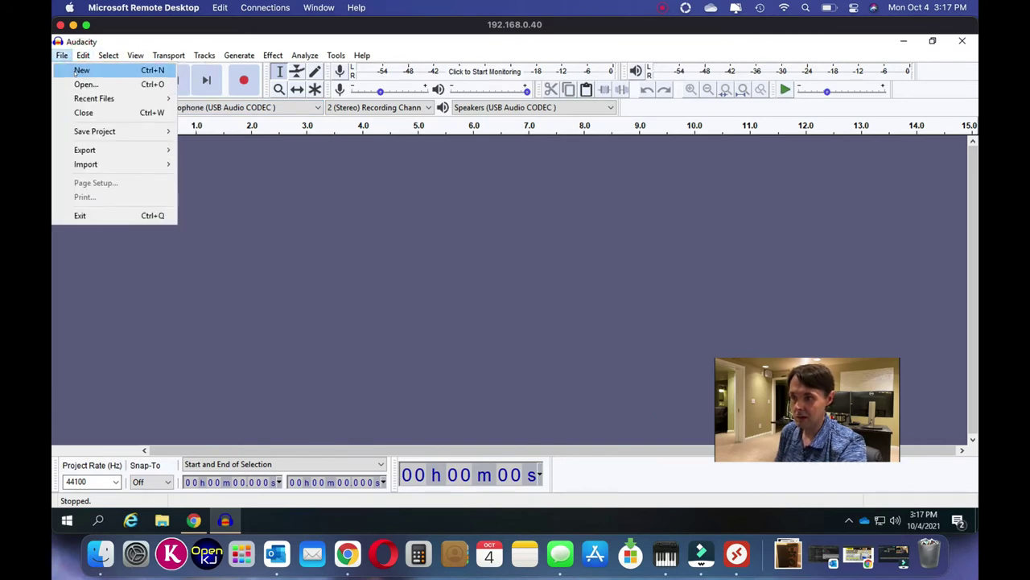
pyautogui.click(78, 71)
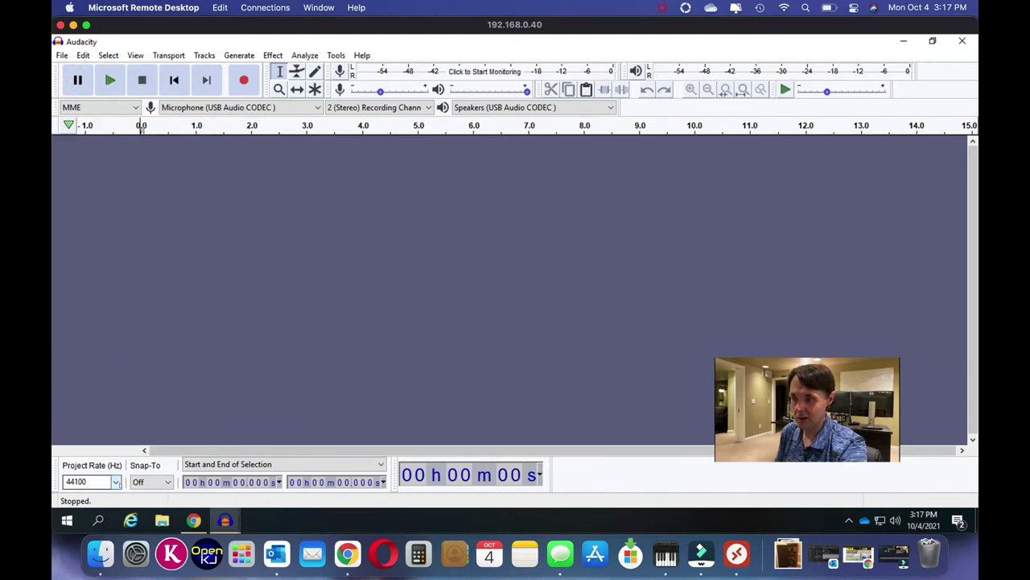
pyautogui.click(115, 481)
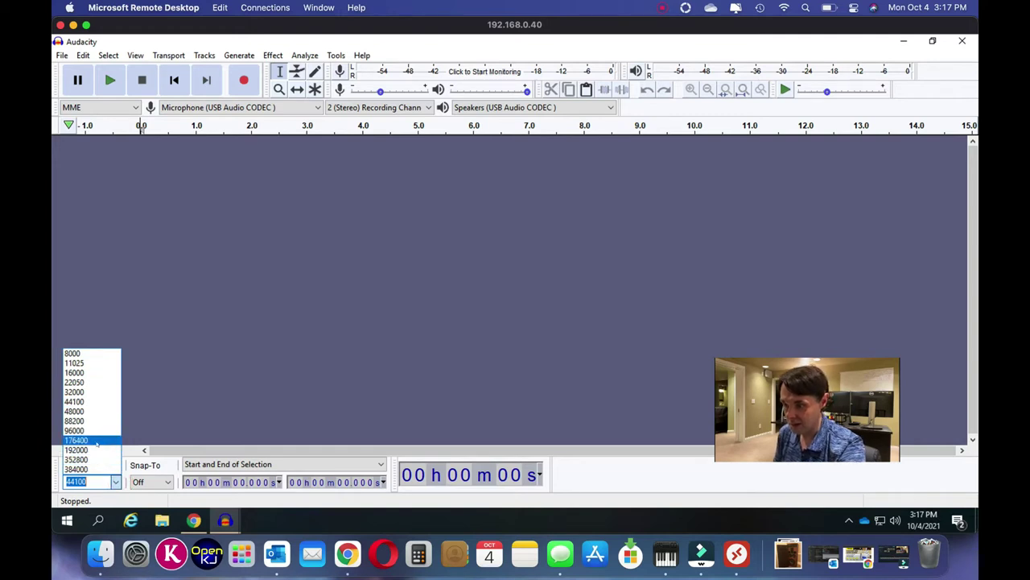
pyautogui.click(90, 413)
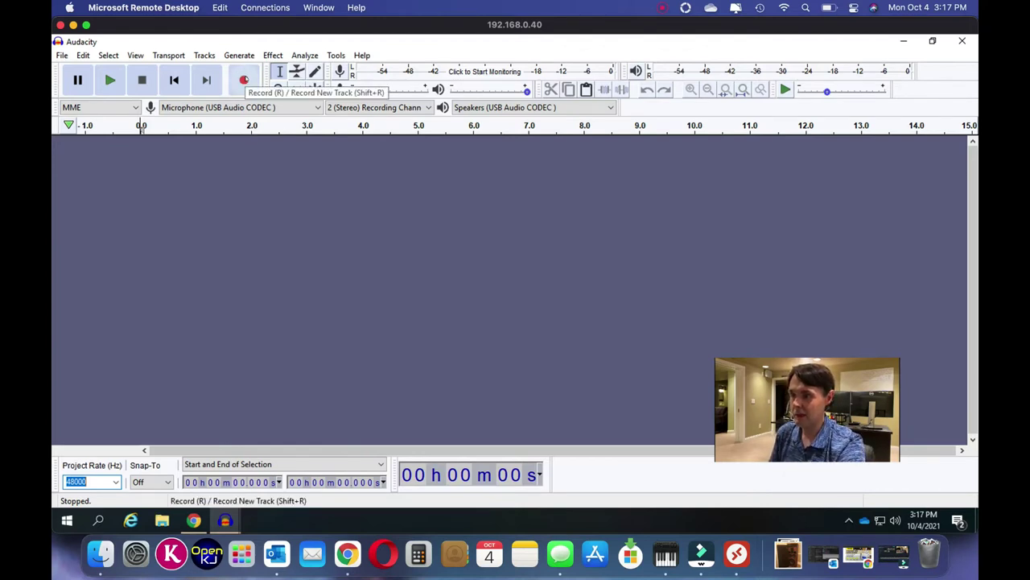
pyautogui.click(244, 80)
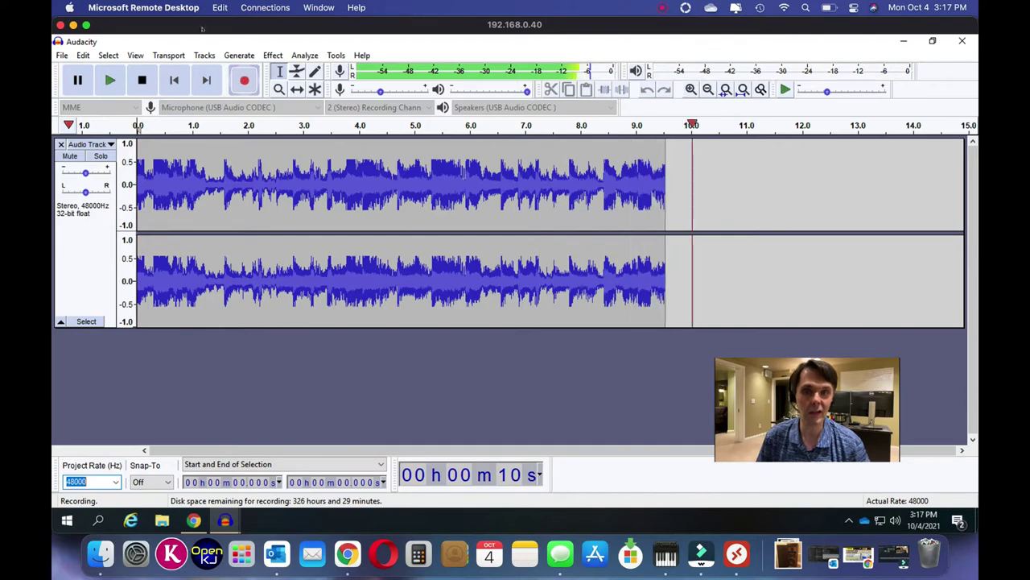
pyautogui.click(153, 81)
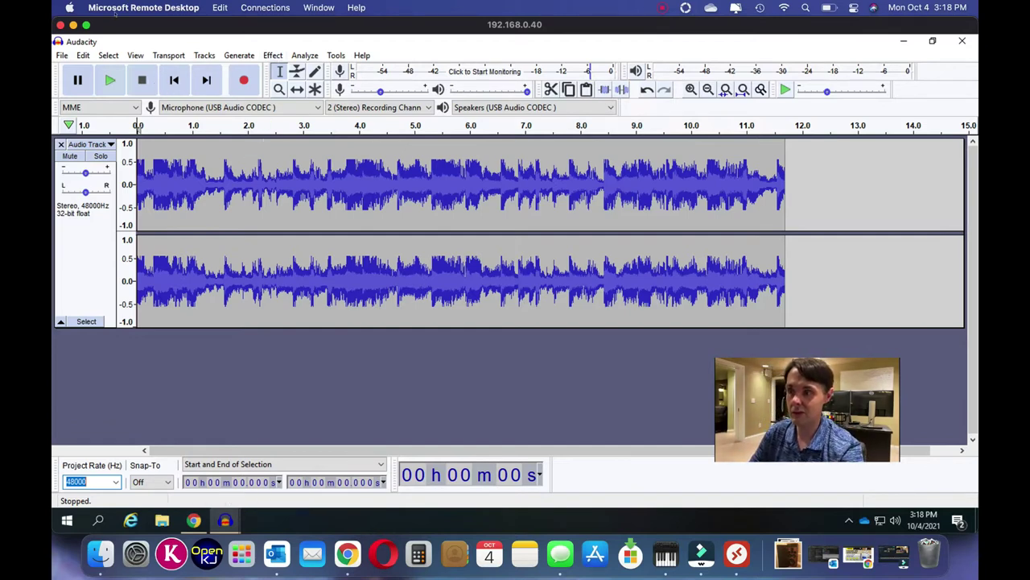
# Create another empty project and set its project rate to 48000 Hz
pyautogui.click(62, 57)
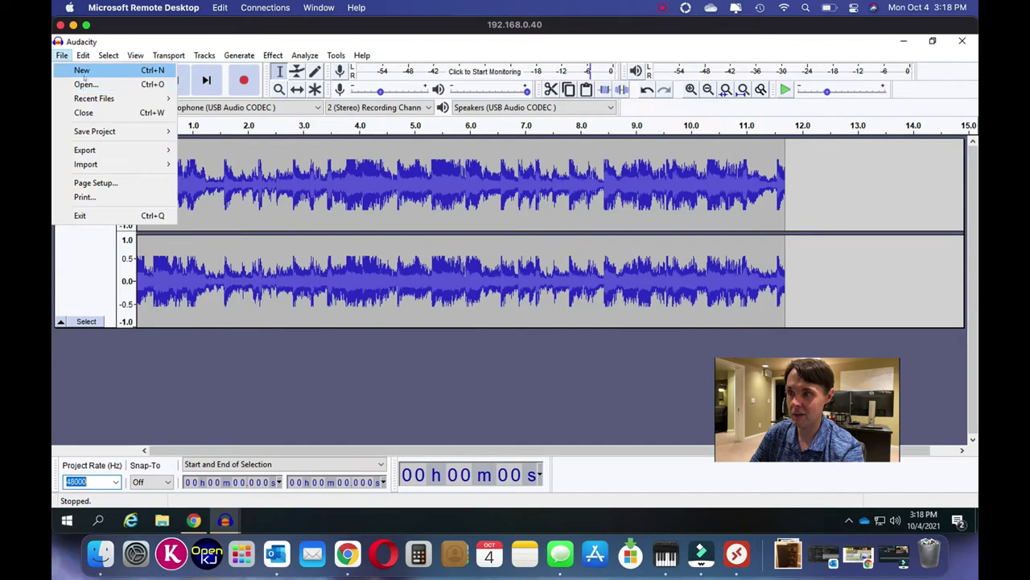
pyautogui.click(82, 70)
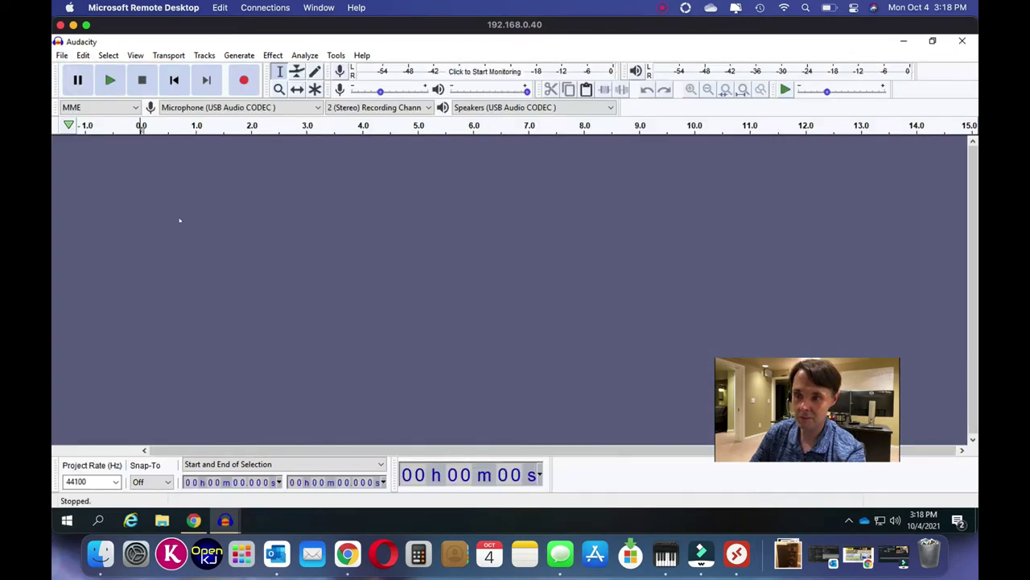
pyautogui.click(115, 482)
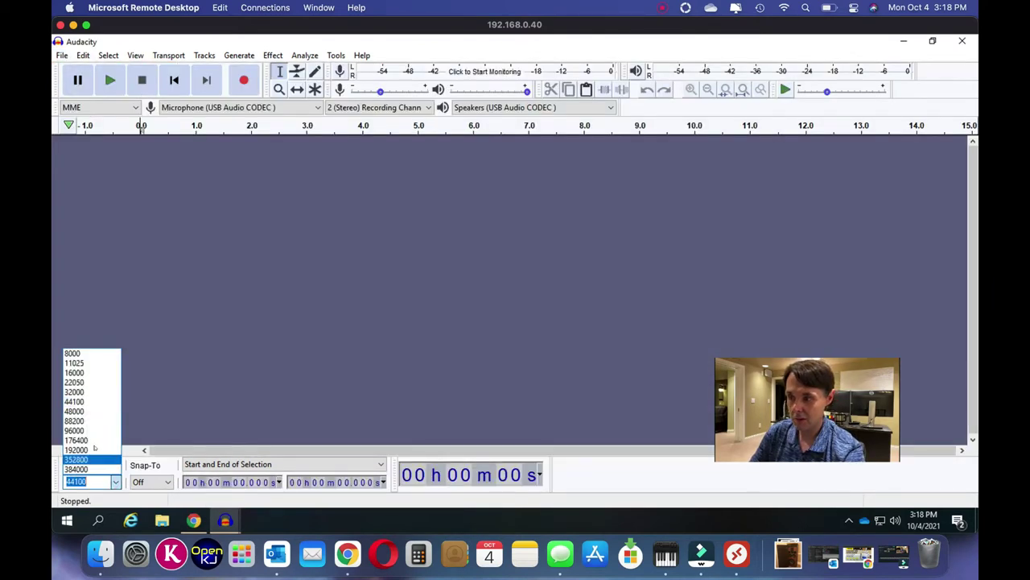
pyautogui.click(84, 411)
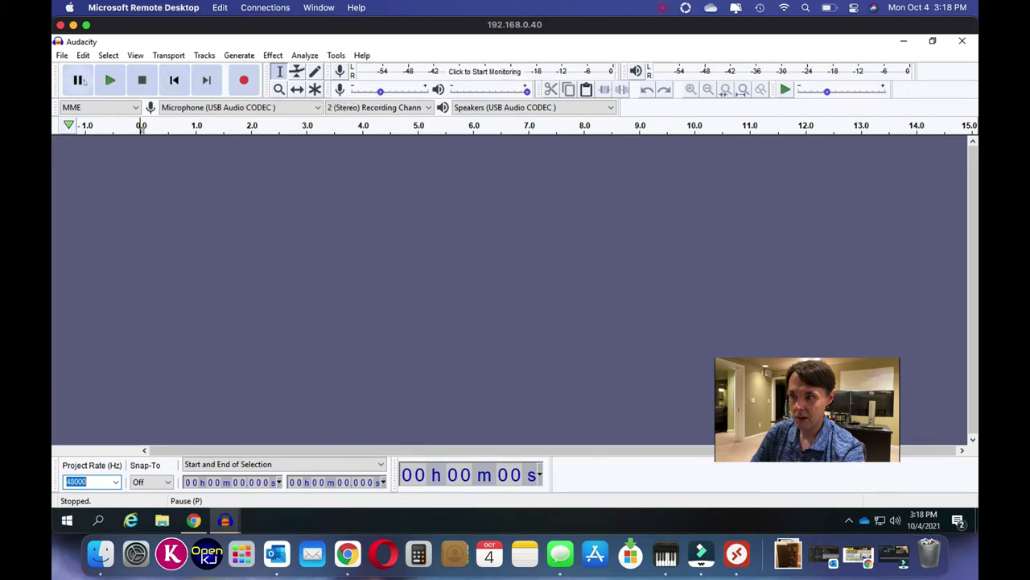
# Arm a stereo recording in the paused state and release the pause to capture the turntable's audio
pyautogui.click(78, 80)
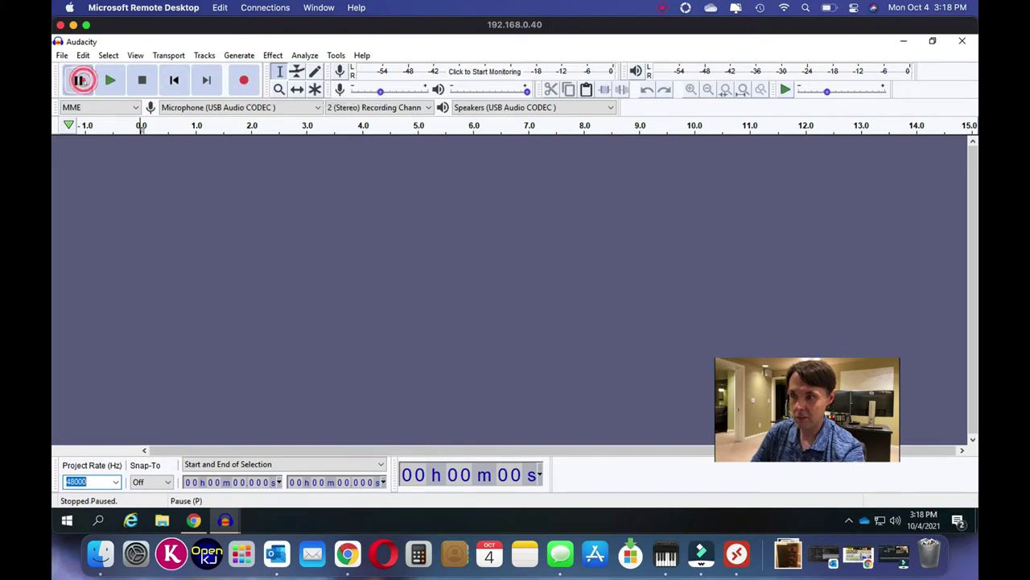
pyautogui.click(244, 79)
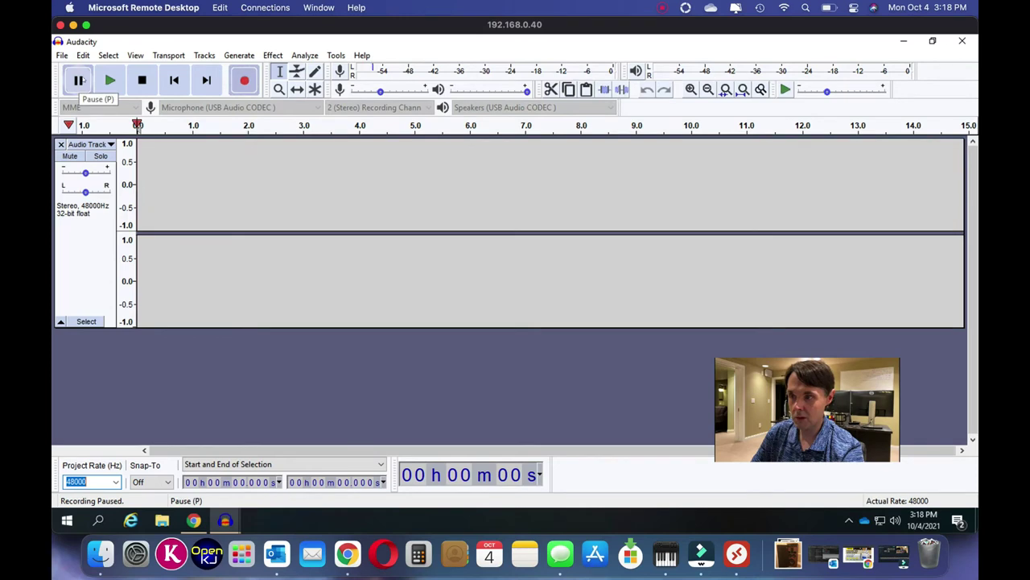
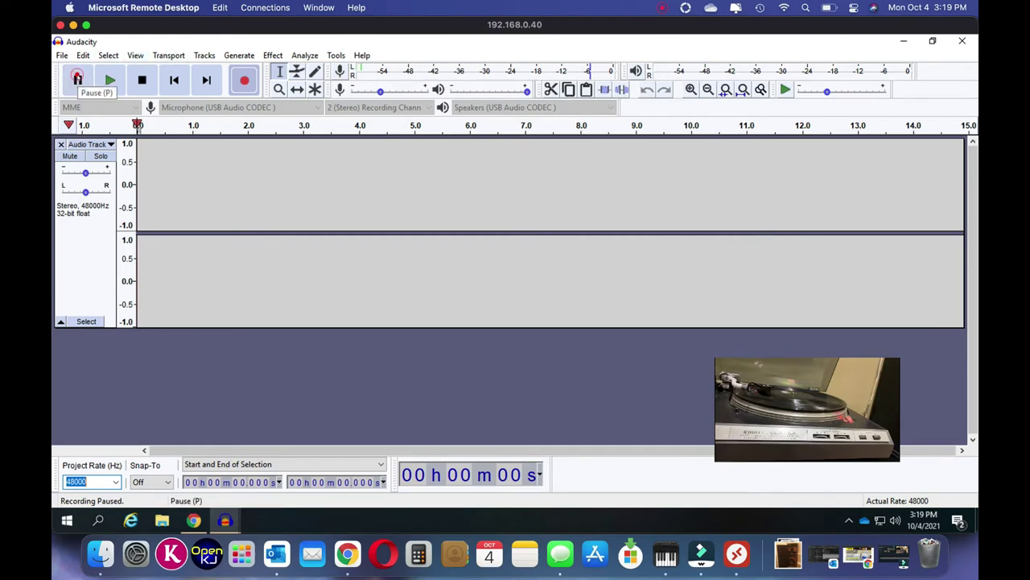
pyautogui.click(77, 78)
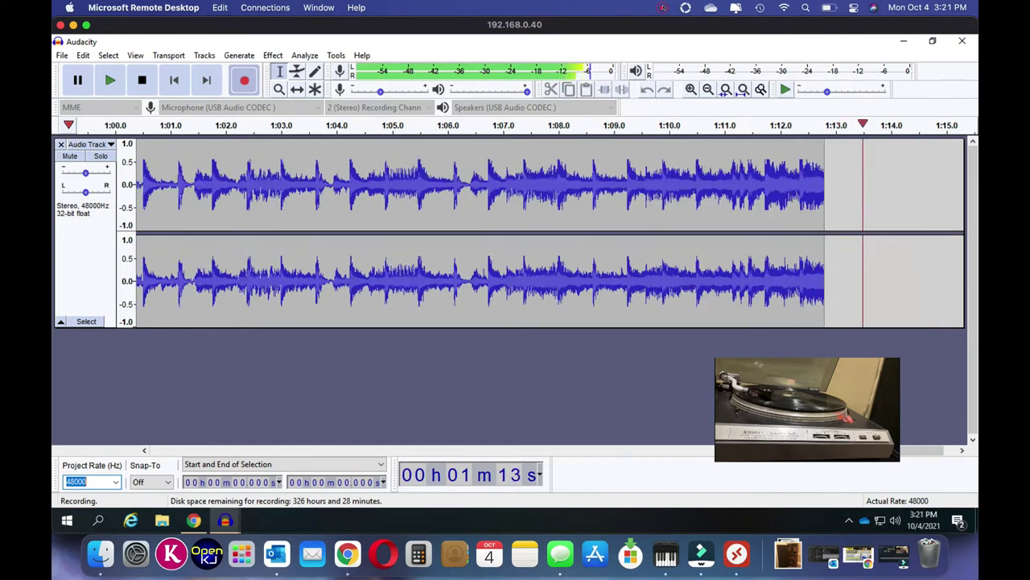
pyautogui.click(662, 7)
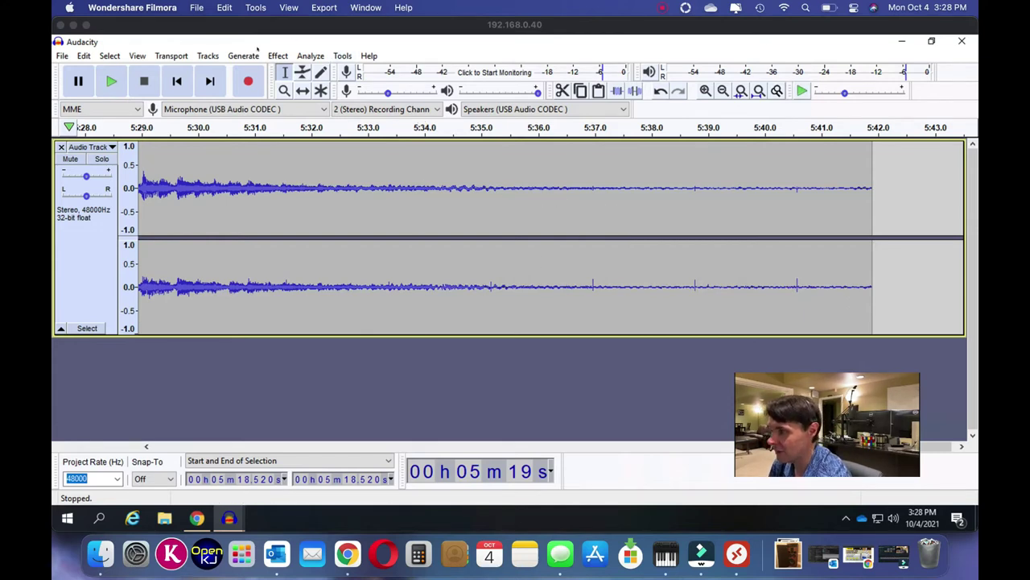
# Zoom the track out one level, examine the recorded waveform back from its end, and play a passage from about 2:17
pyautogui.click(137, 55)
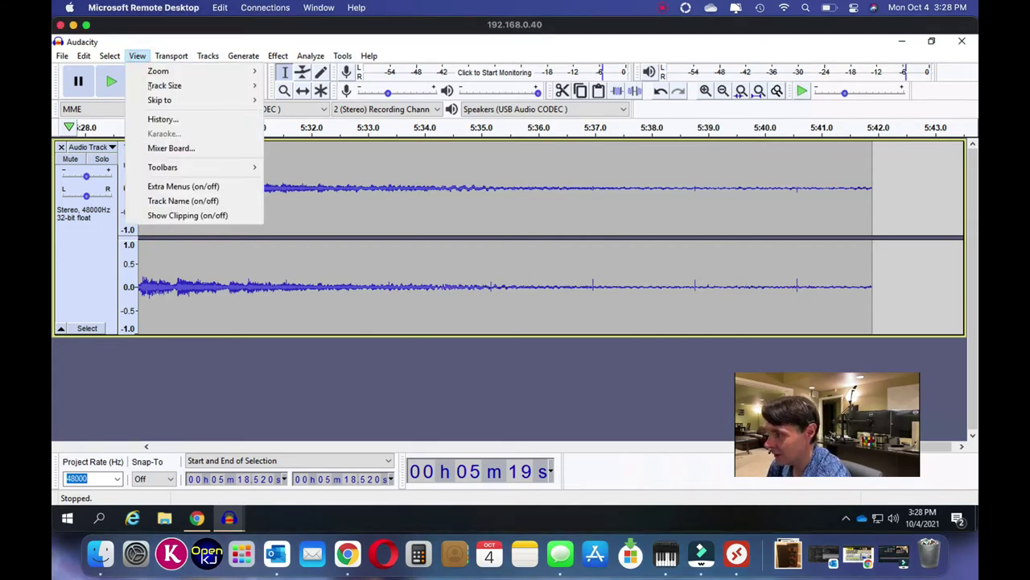
pyautogui.moveTo(159, 72)
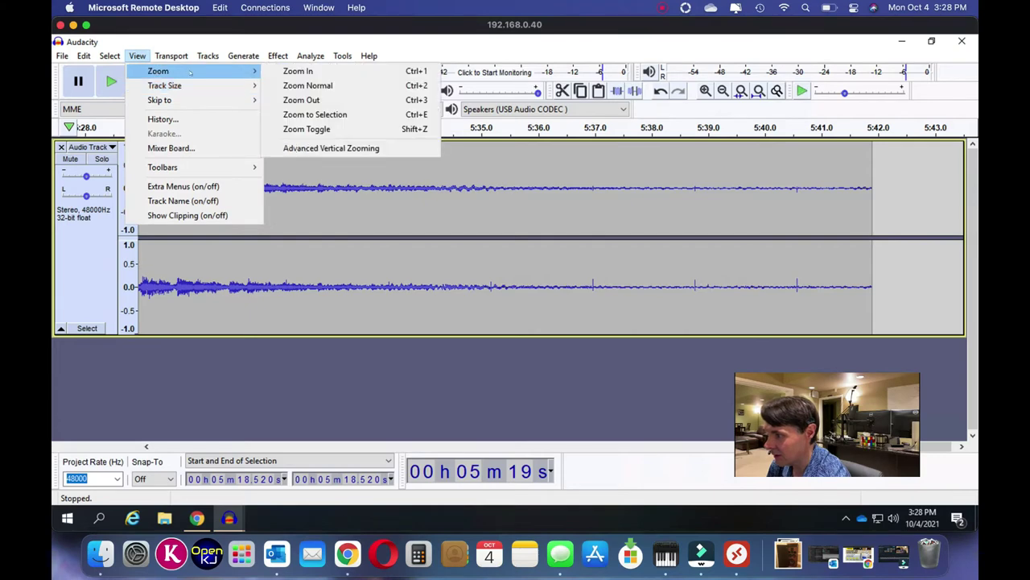
pyautogui.click(300, 101)
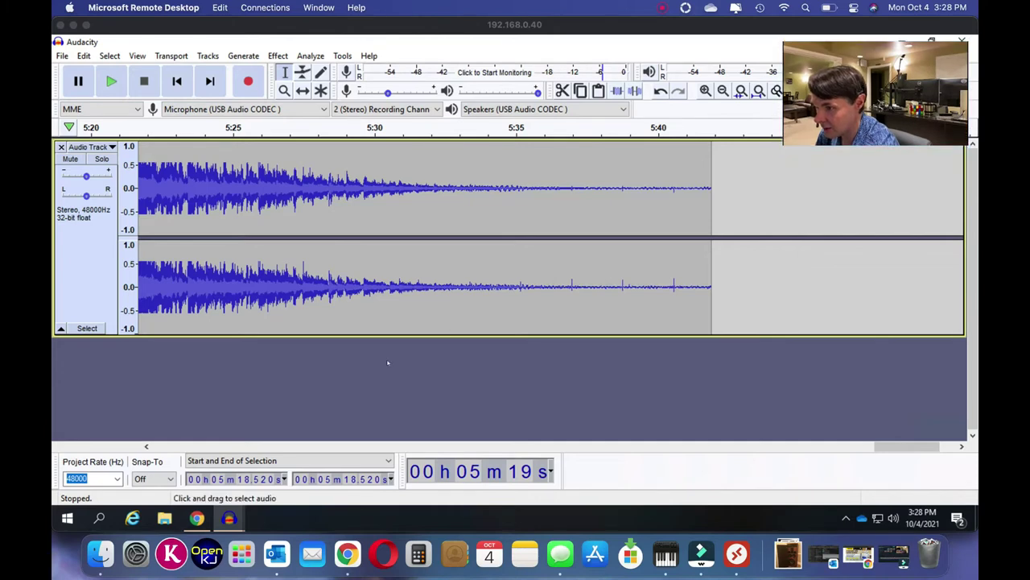
pyautogui.click(254, 445)
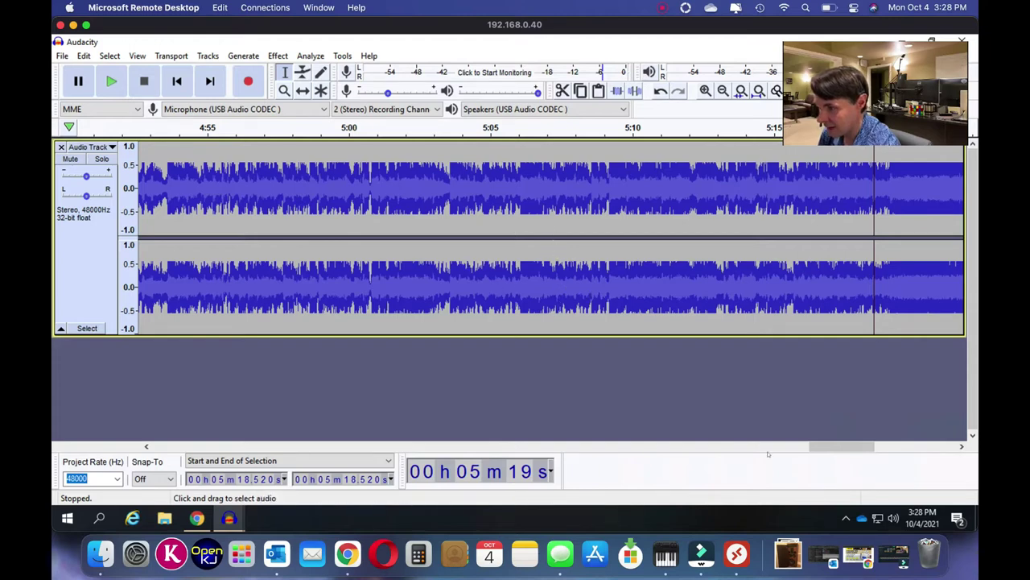
pyautogui.click(620, 448)
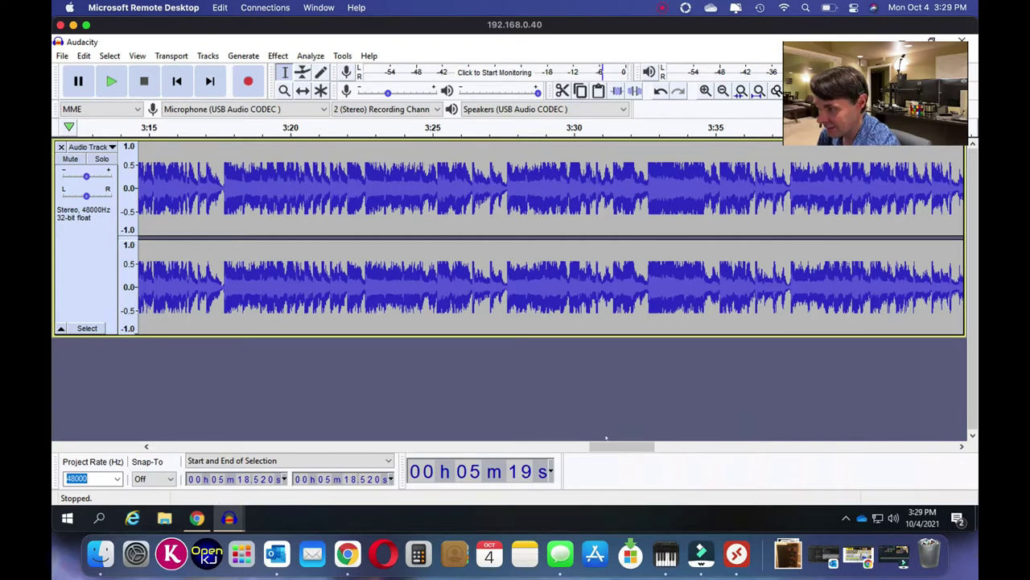
pyautogui.moveTo(614, 447); pyautogui.dragTo(494, 445)
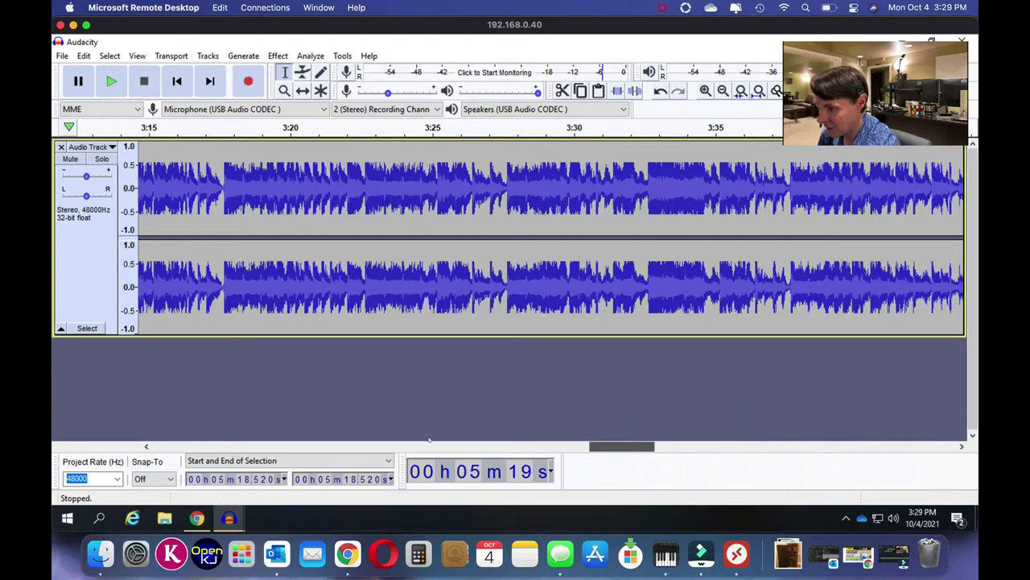
pyautogui.moveTo(433, 452); pyautogui.dragTo(459, 453)
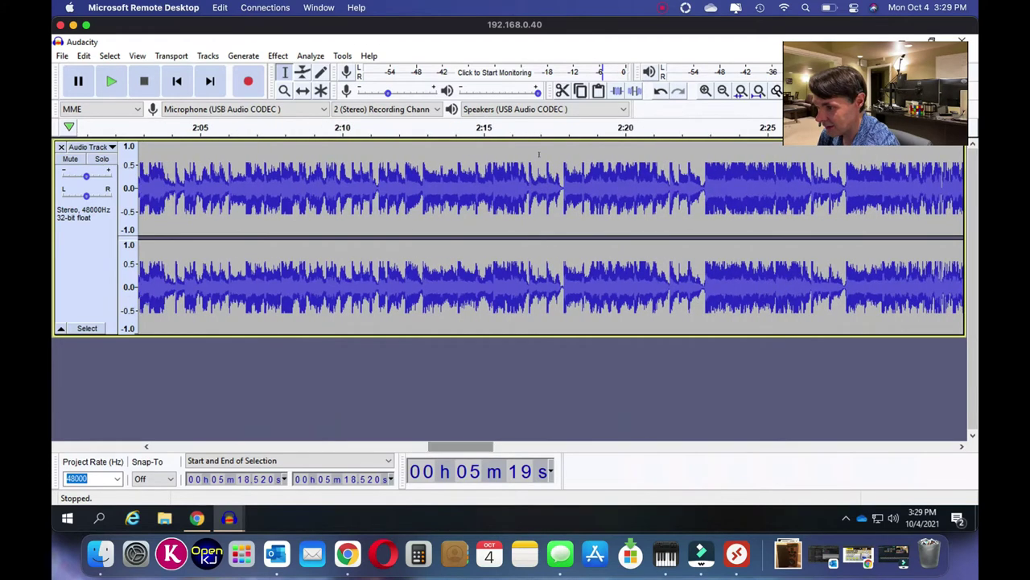
pyautogui.click(540, 128)
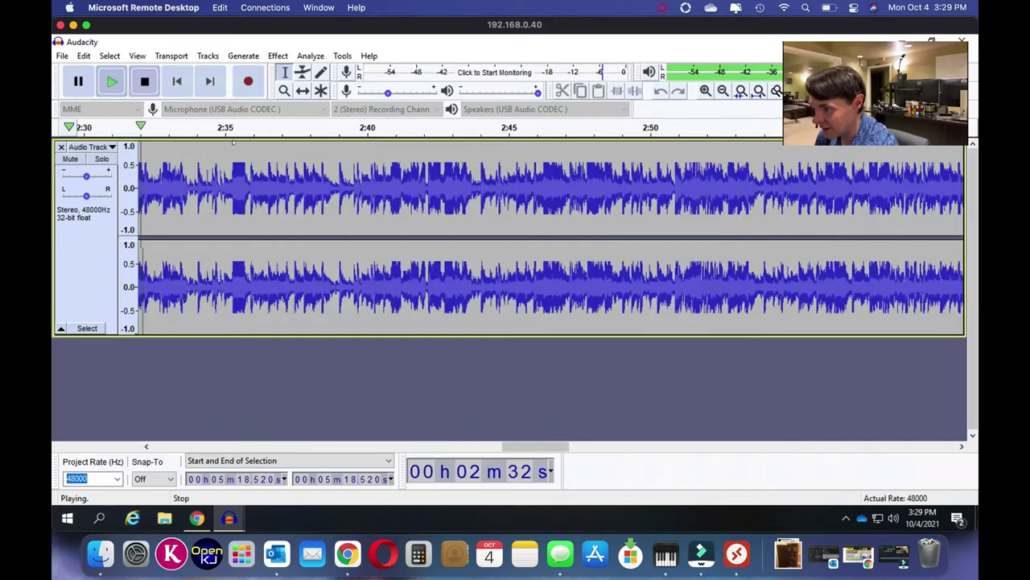
pyautogui.press('space')
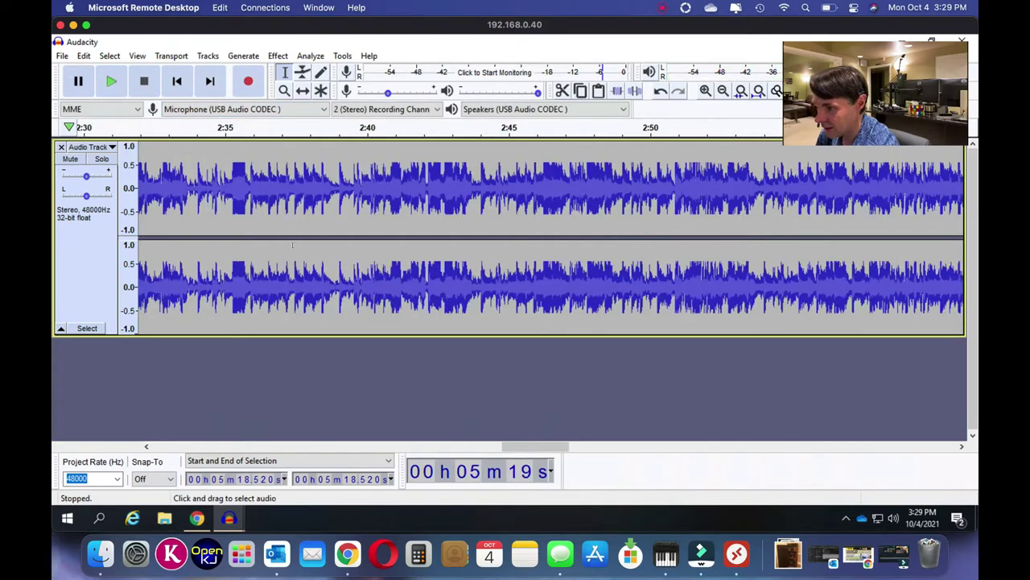
# Examine the recorded waveform back from about 2:30 to its beginning, zooming the track out two levels
pyautogui.hscroll(-2, 292, 245)
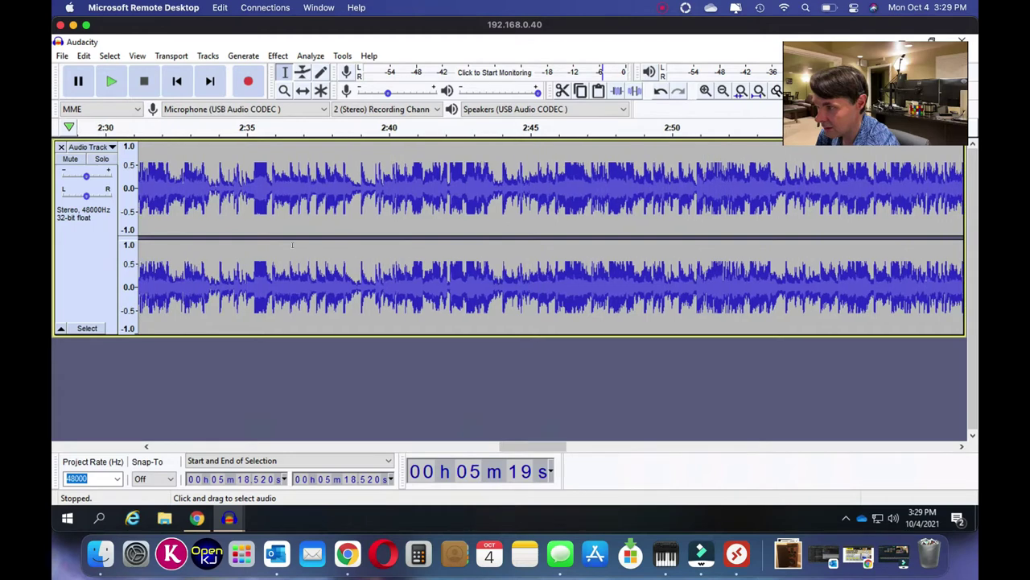
pyautogui.hscroll(-5, 292, 245)
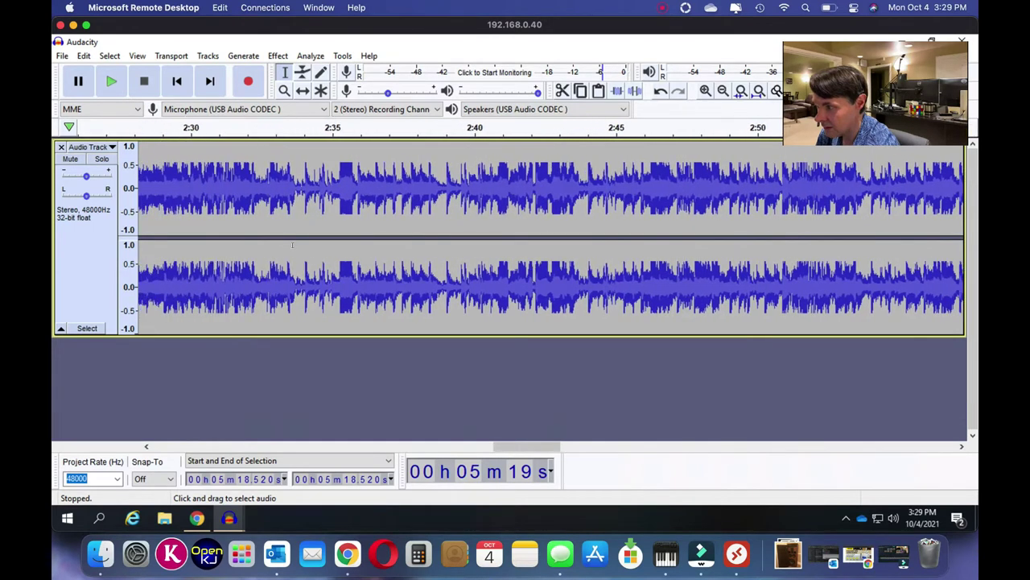
pyautogui.hscroll(-1, 417, 410)
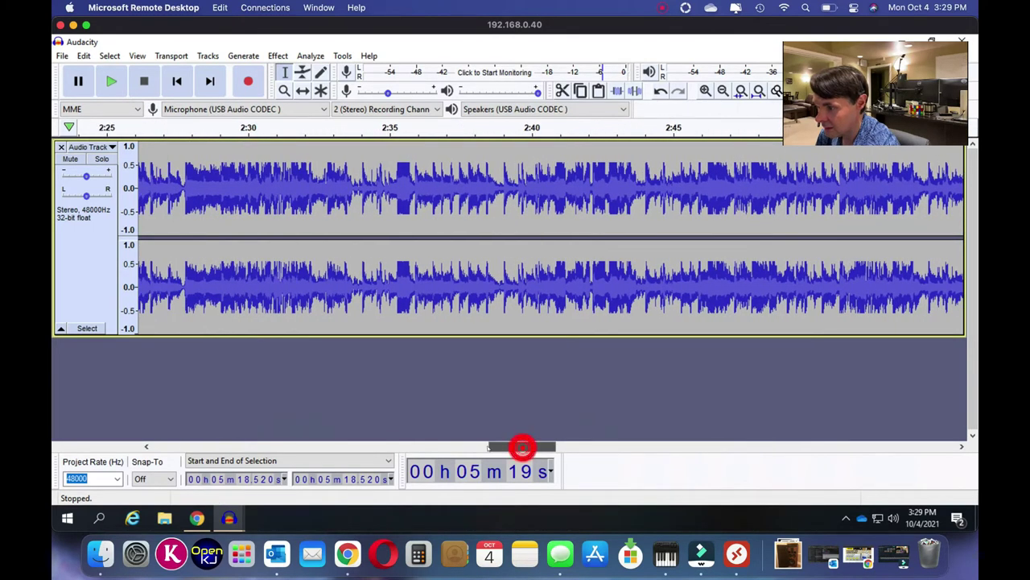
pyautogui.hscroll(-20, 438, 442)
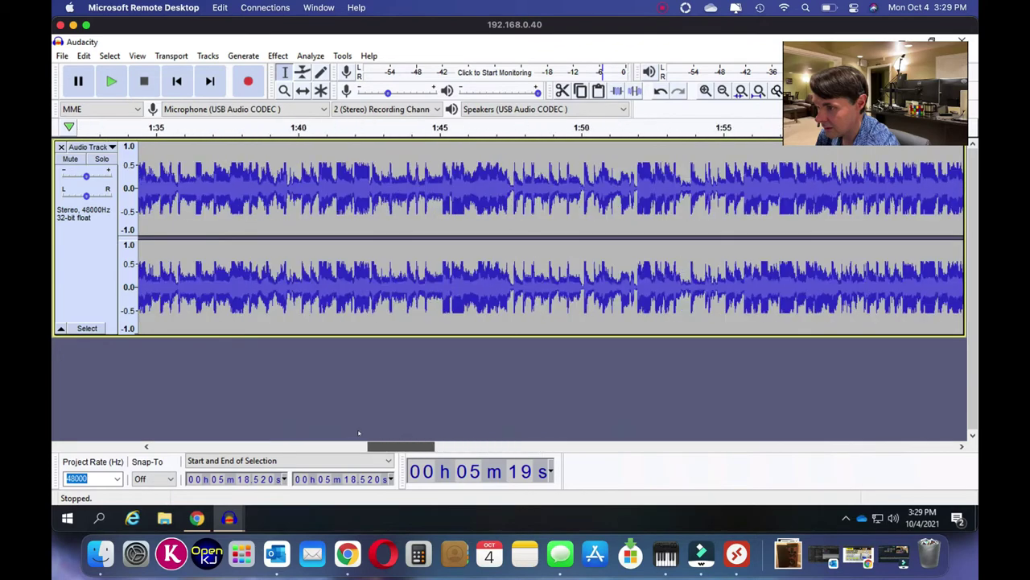
pyautogui.hscroll(-8, 355, 432)
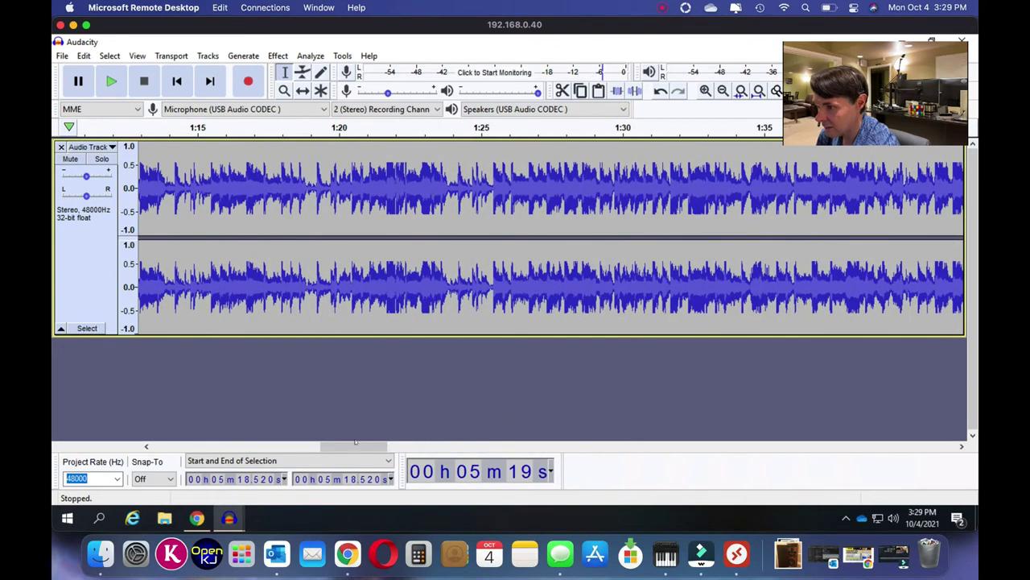
pyautogui.moveTo(356, 445); pyautogui.dragTo(236, 439)
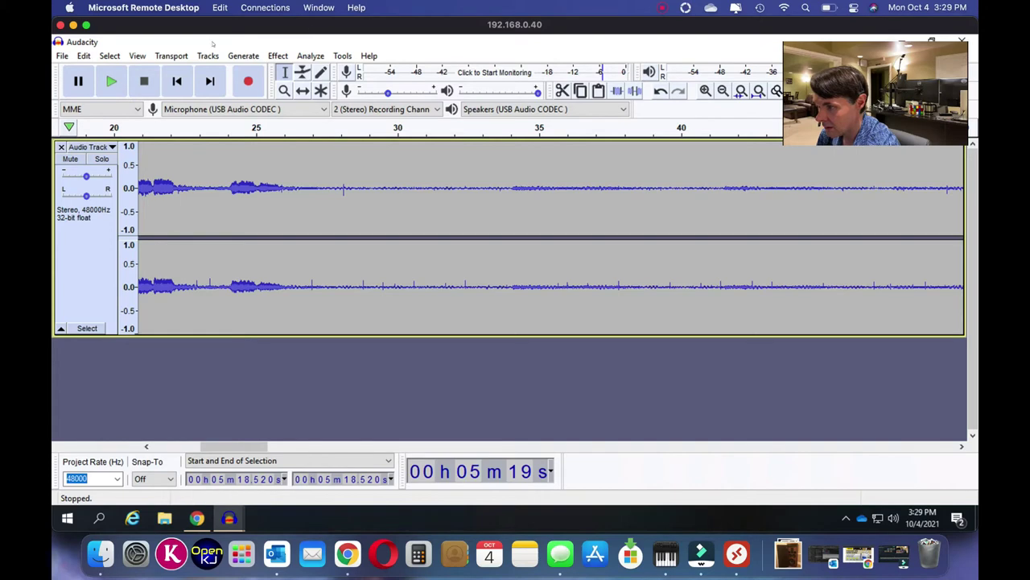
pyautogui.click(136, 56)
pyautogui.moveTo(161, 71)
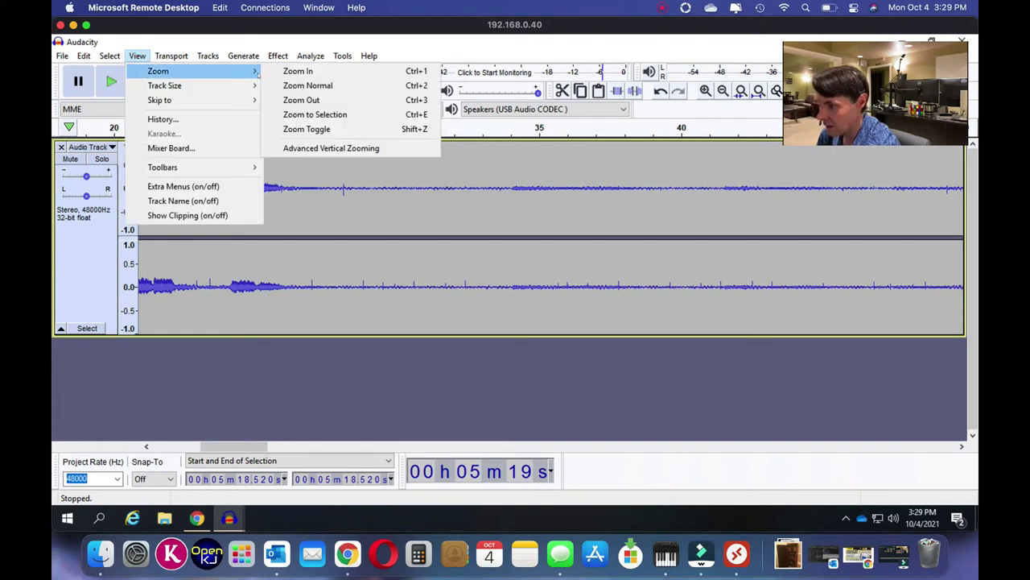
pyautogui.click(299, 98)
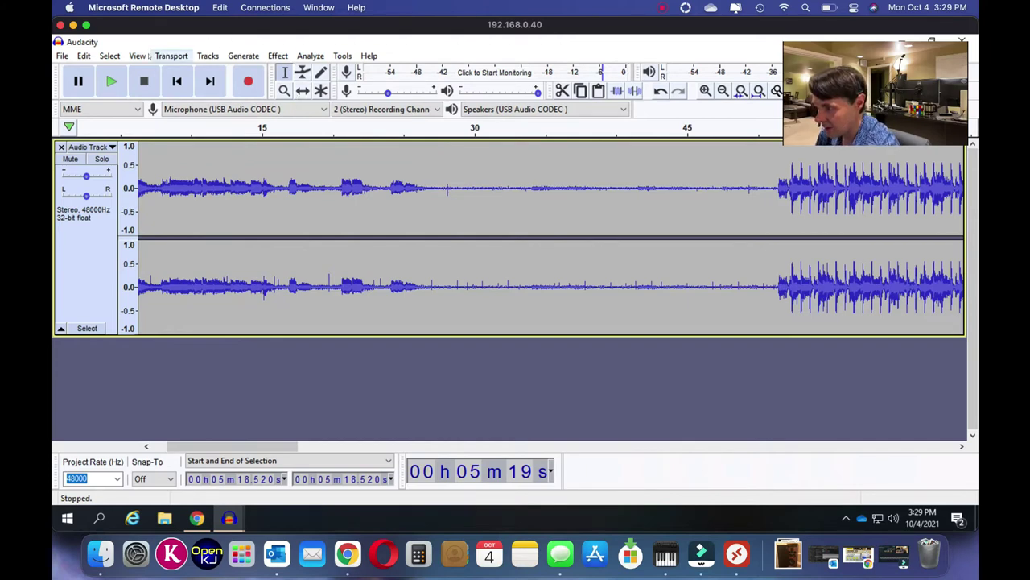
pyautogui.click(137, 55)
pyautogui.moveTo(158, 71)
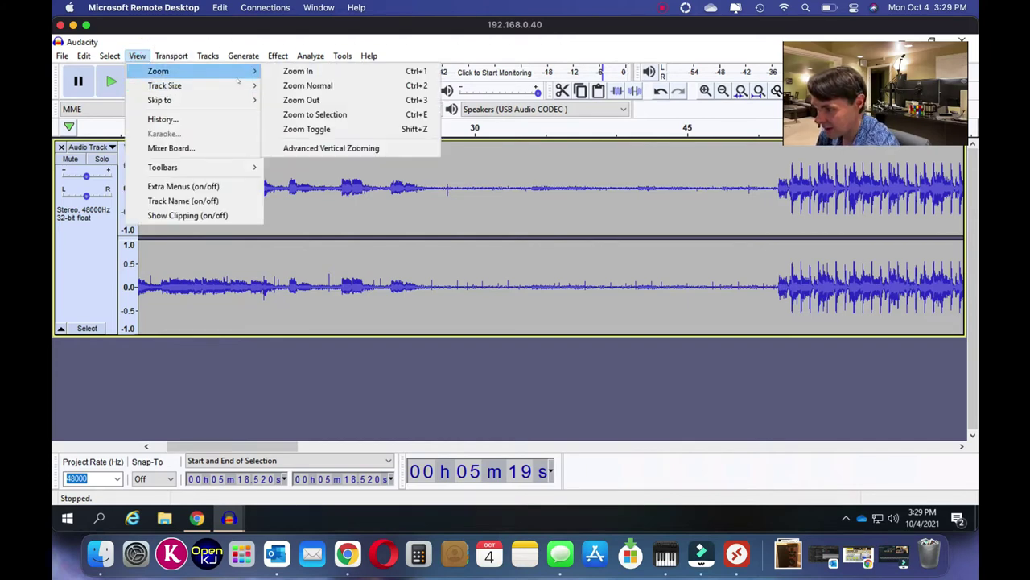
pyautogui.click(300, 100)
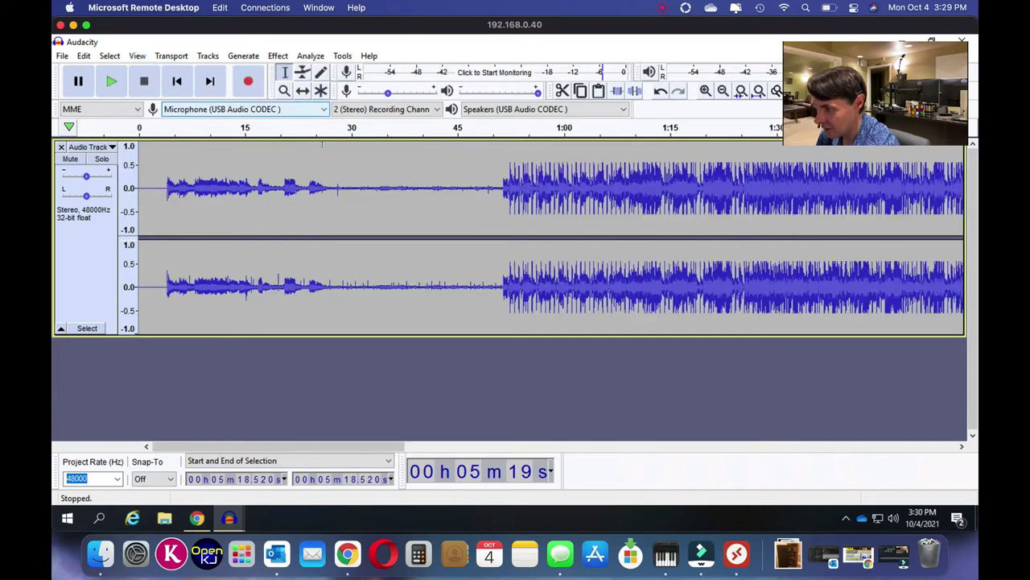
# Play the recording from about 2 s and the quiet passage from about 32 s, raising the system volume one level
pyautogui.click(153, 190)
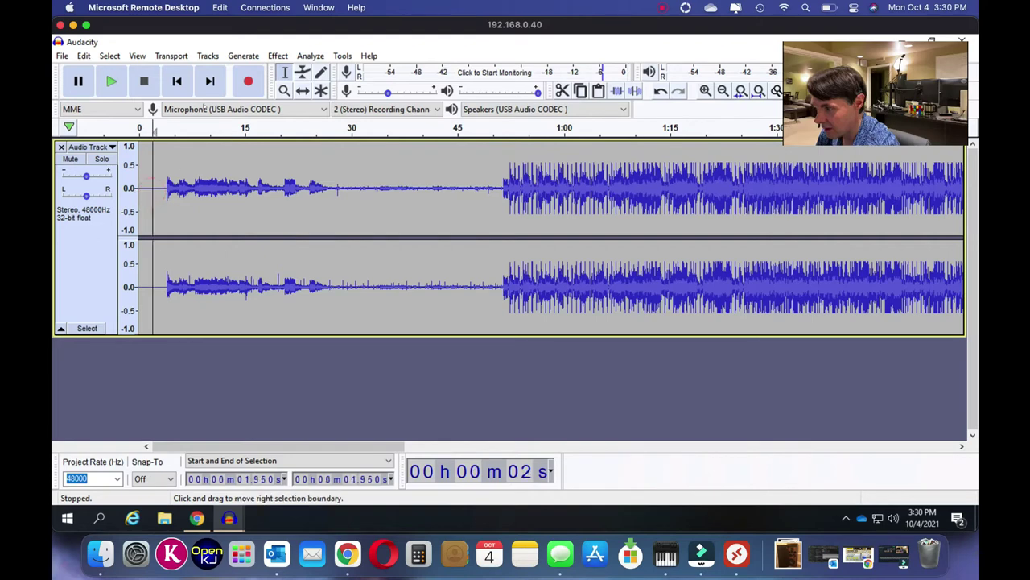
pyautogui.click(111, 80)
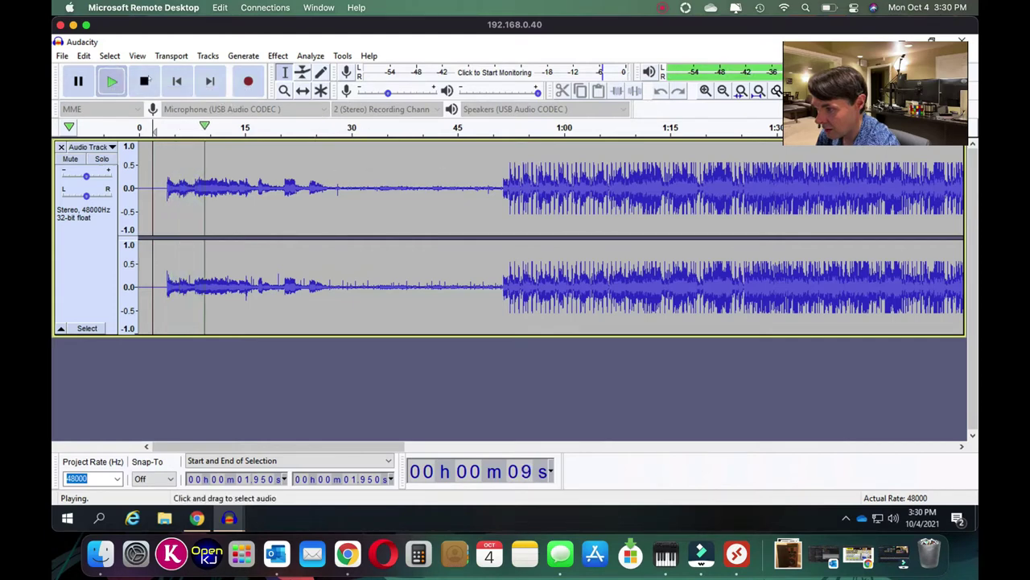
pyautogui.press('space')
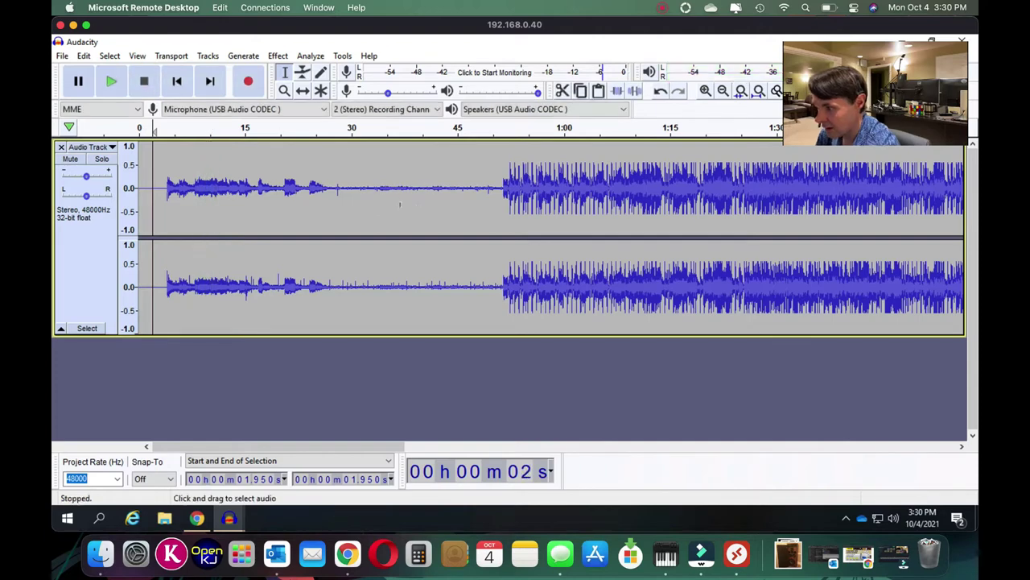
pyautogui.click(366, 187)
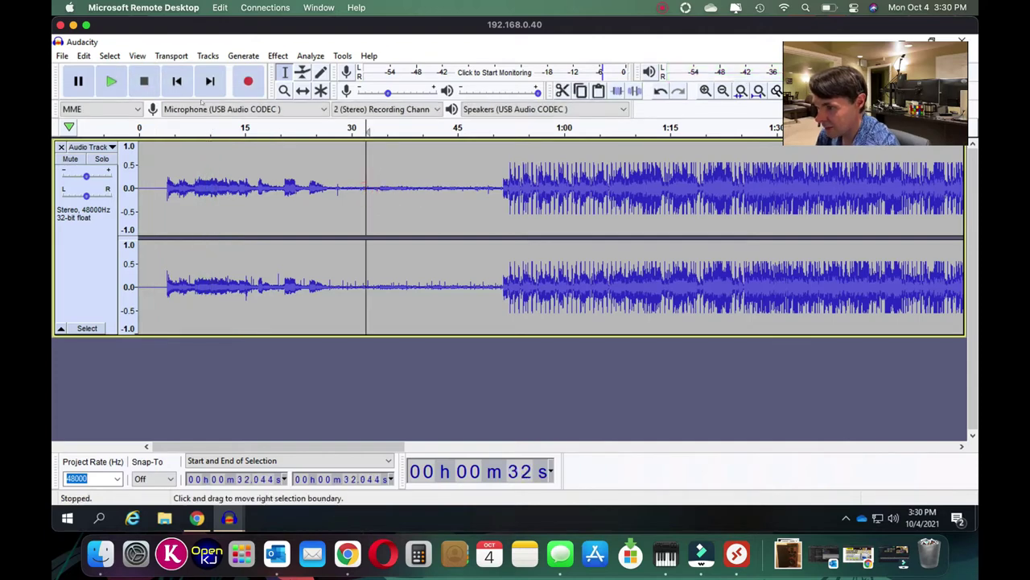
pyautogui.click(113, 78)
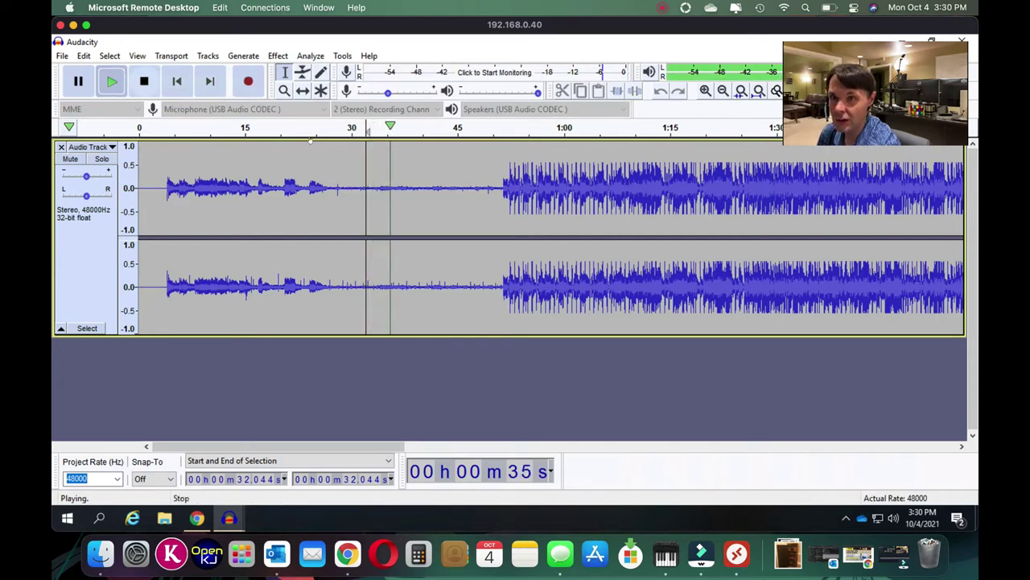
pyautogui.press('XF86AudioRaiseVolume')
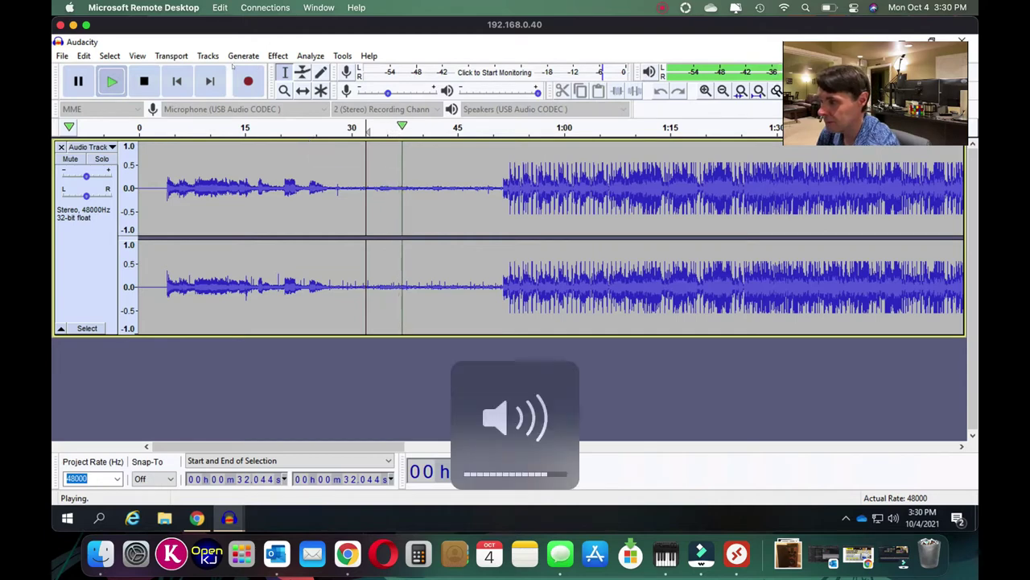
pyautogui.click(145, 82)
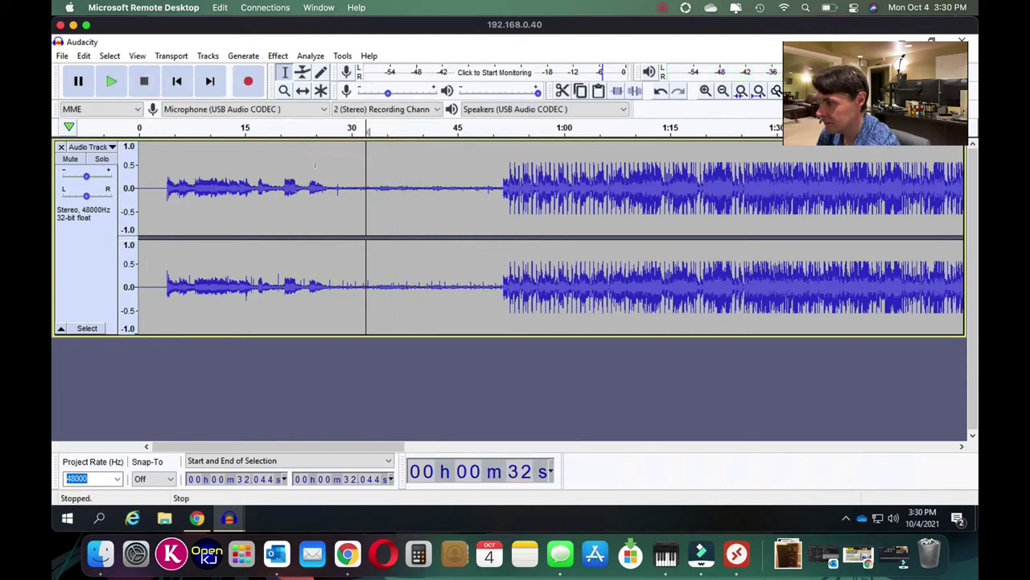
# Place the cursor at about 28.4 s, just after the opening sounds, and play the quiet passage from there
pyautogui.click(340, 182)
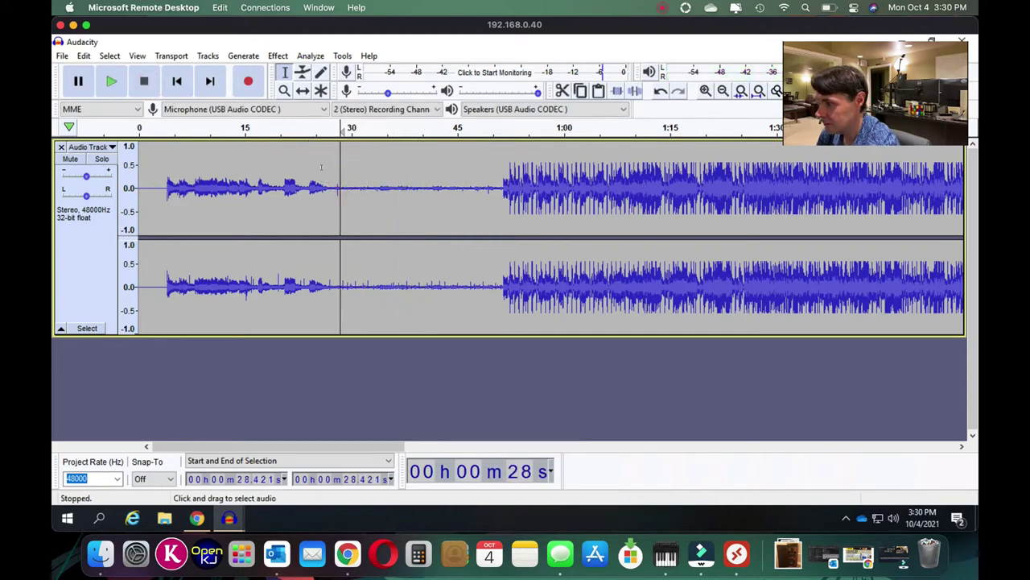
pyautogui.click(111, 81)
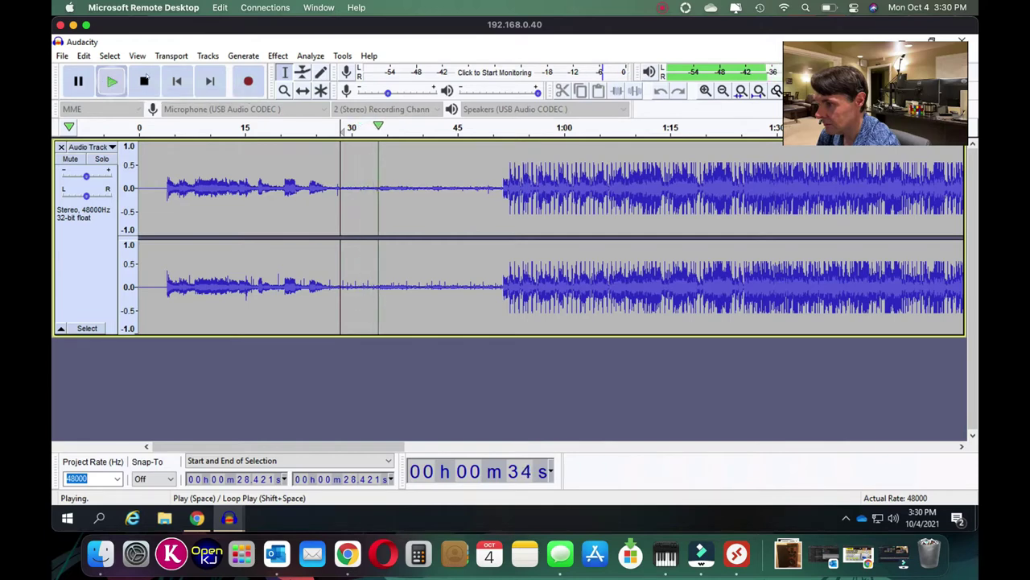
pyautogui.click(145, 82)
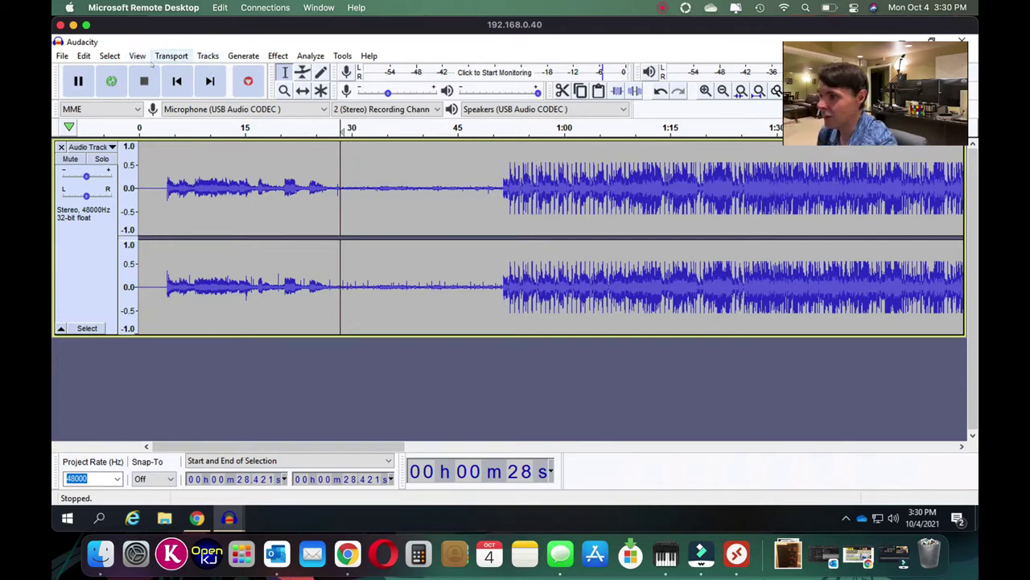
pyautogui.click(109, 57)
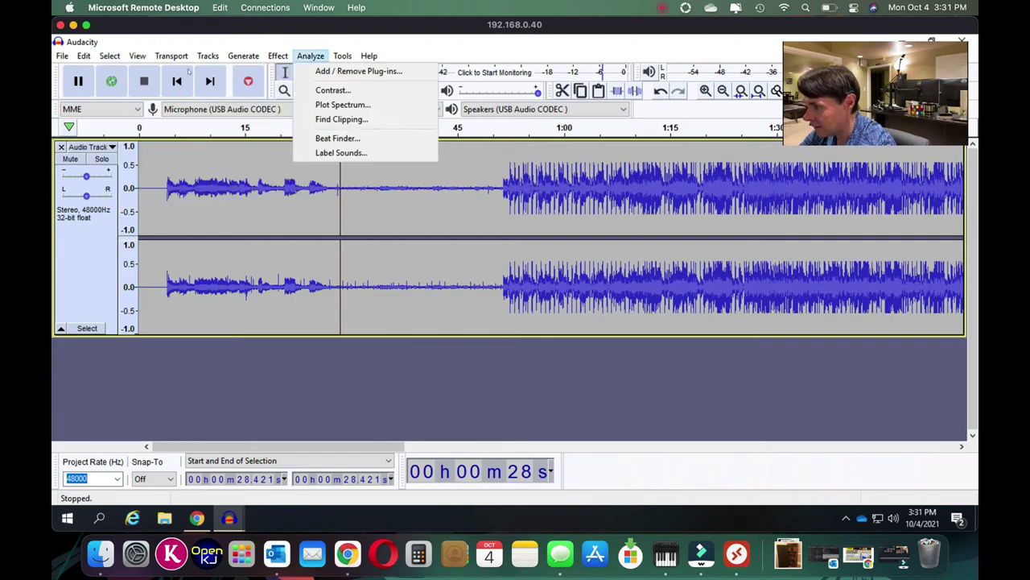
pyautogui.click(311, 56)
pyautogui.click(277, 55)
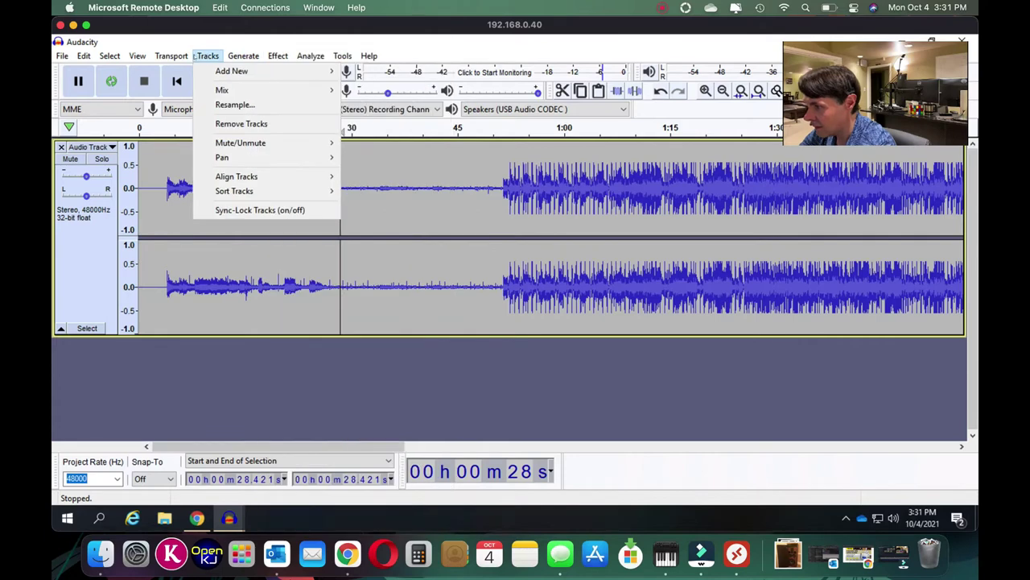
pyautogui.moveTo(172, 56)
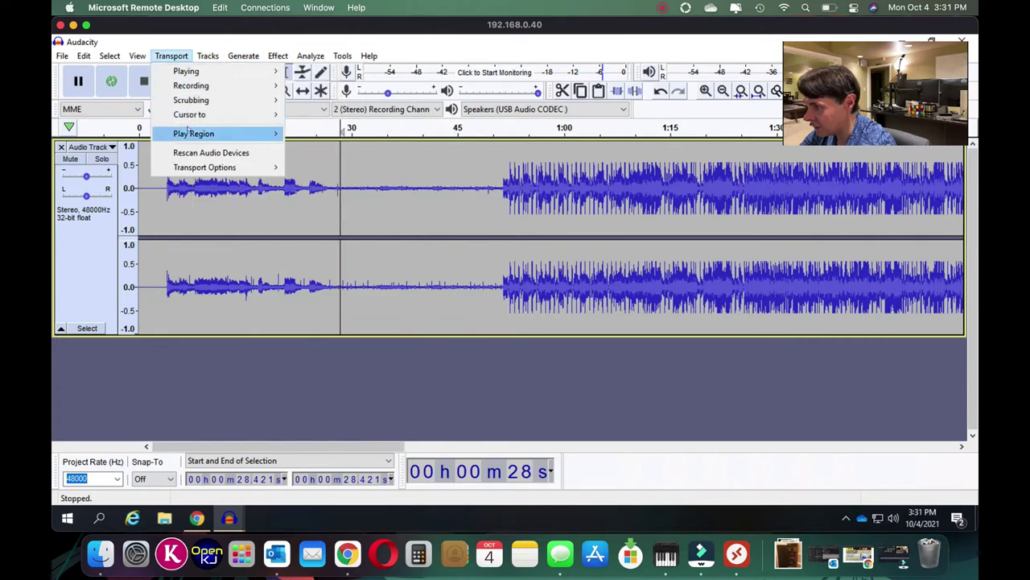
pyautogui.moveTo(191, 167)
pyautogui.moveTo(200, 136)
pyautogui.moveTo(207, 116)
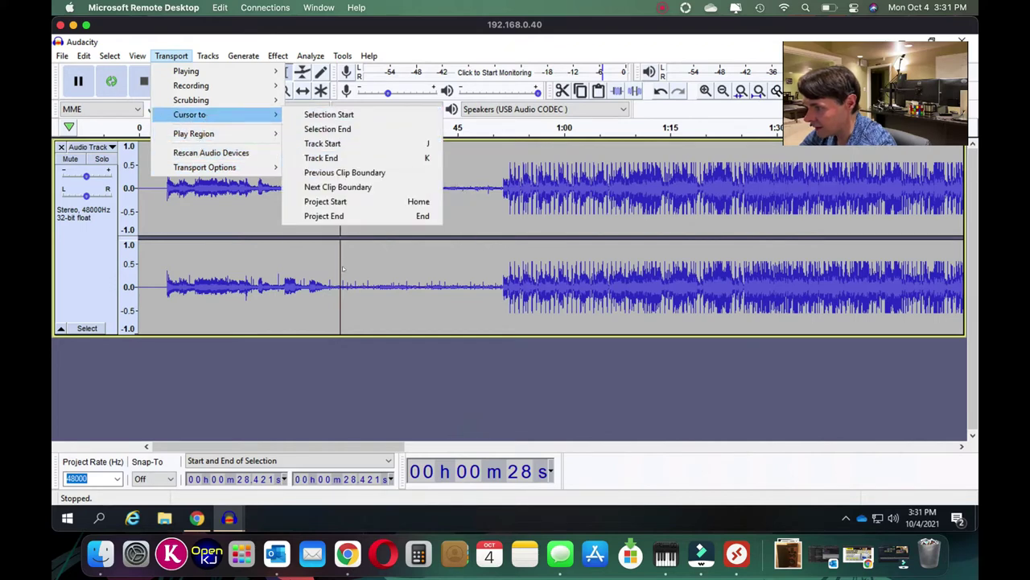
pyautogui.click(399, 46)
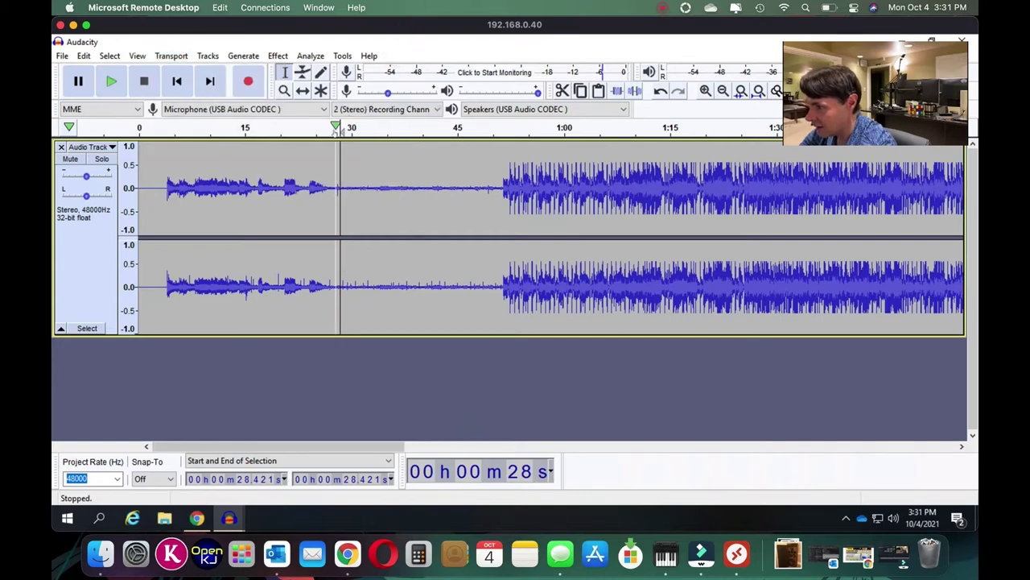
# Select the audio from the track start to the cursor at about 28.4 s and delete it
pyautogui.hotkey('shift', 'Home')
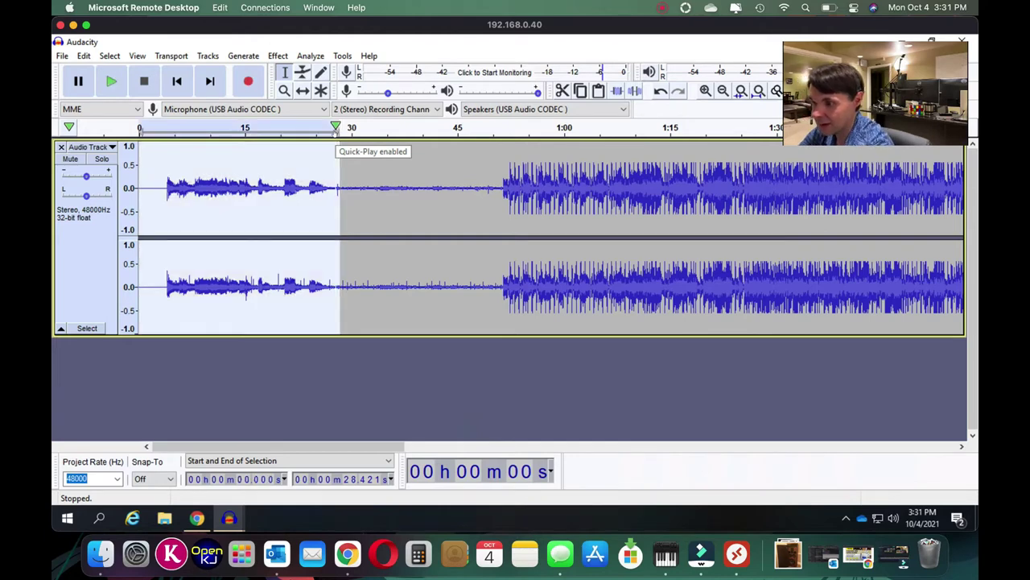
pyautogui.press('Delete')
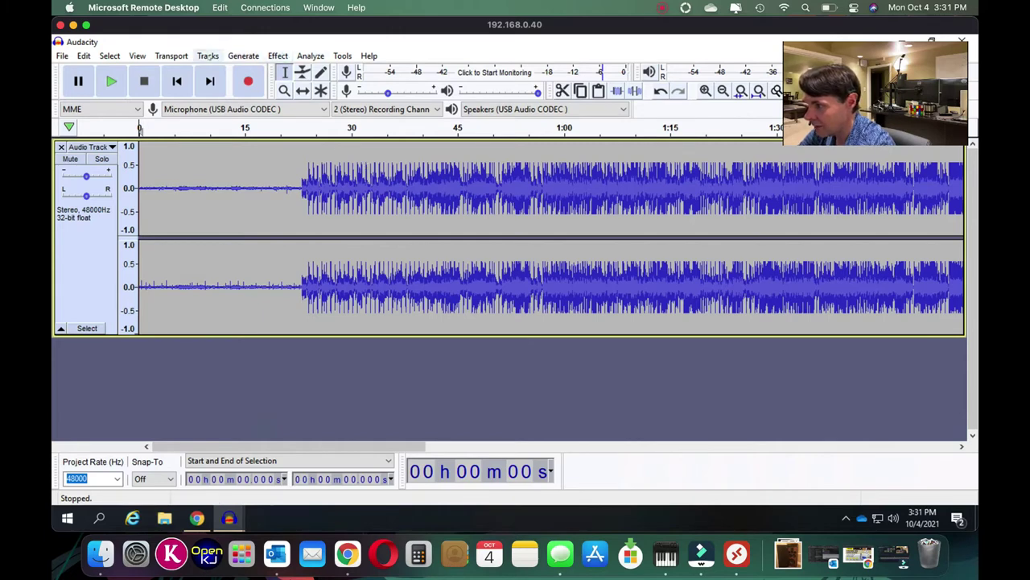
# Place the cursor after the fade-out at about 5:06 and play the final seconds of the recording
pyautogui.moveTo(297, 445); pyautogui.dragTo(838, 447)
pyautogui.click(818, 188)
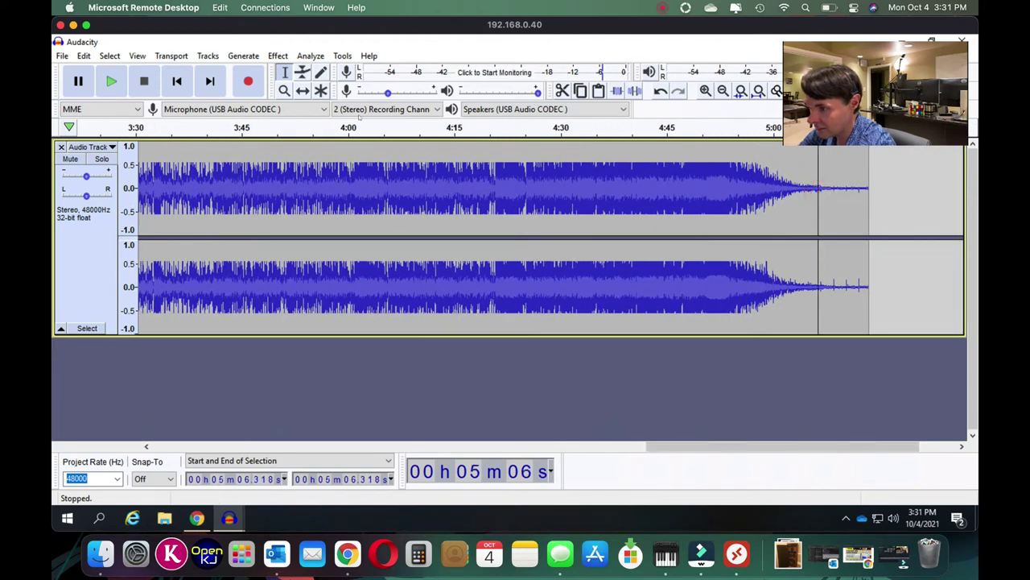
pyautogui.click(114, 81)
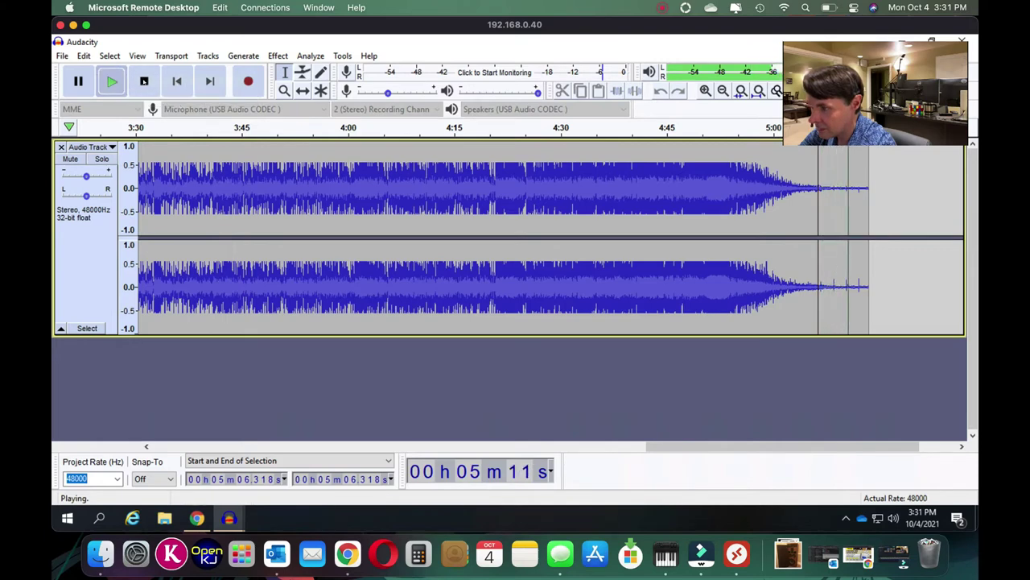
pyautogui.click(144, 82)
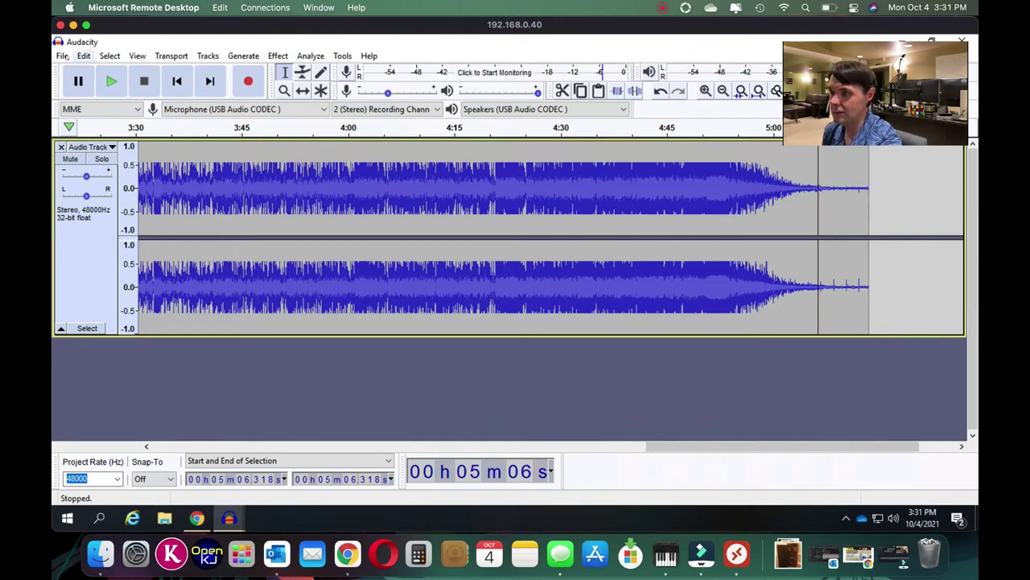
# Export the recording as a WAV file to the Desktop under the name "sledgehammer untouched"
pyautogui.click(62, 56)
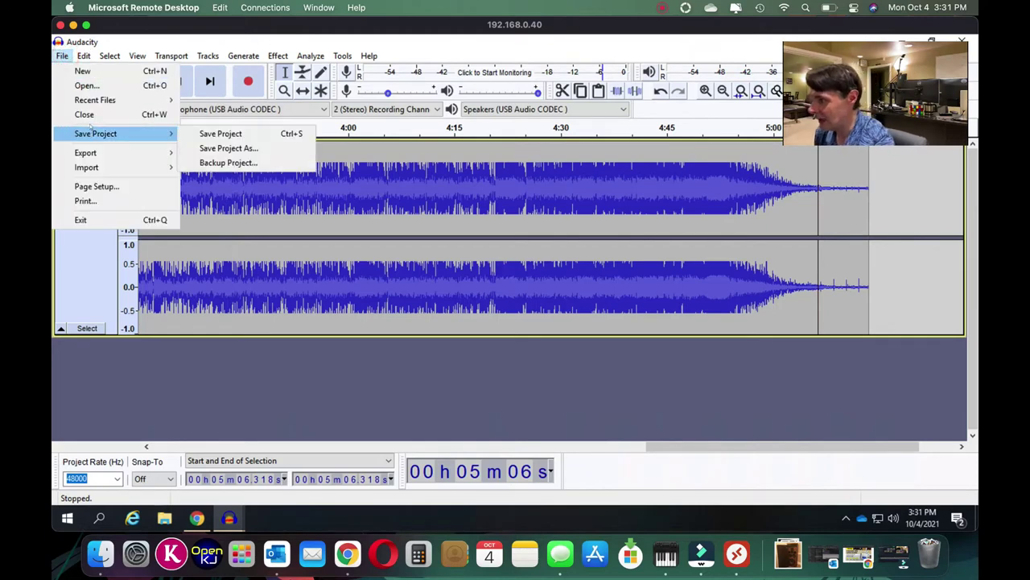
pyautogui.moveTo(86, 153)
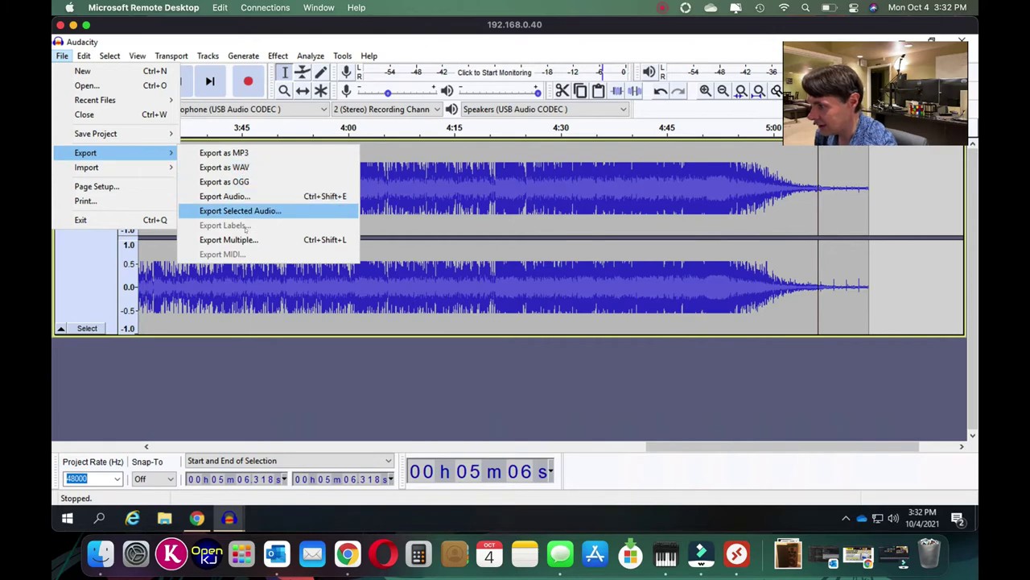
pyautogui.click(242, 167)
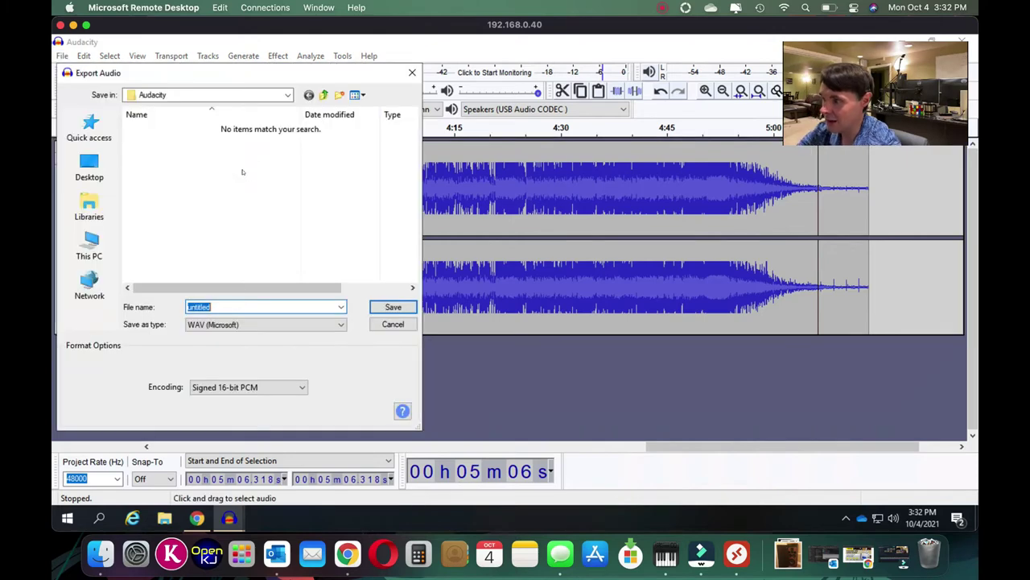
pyautogui.click(193, 94)
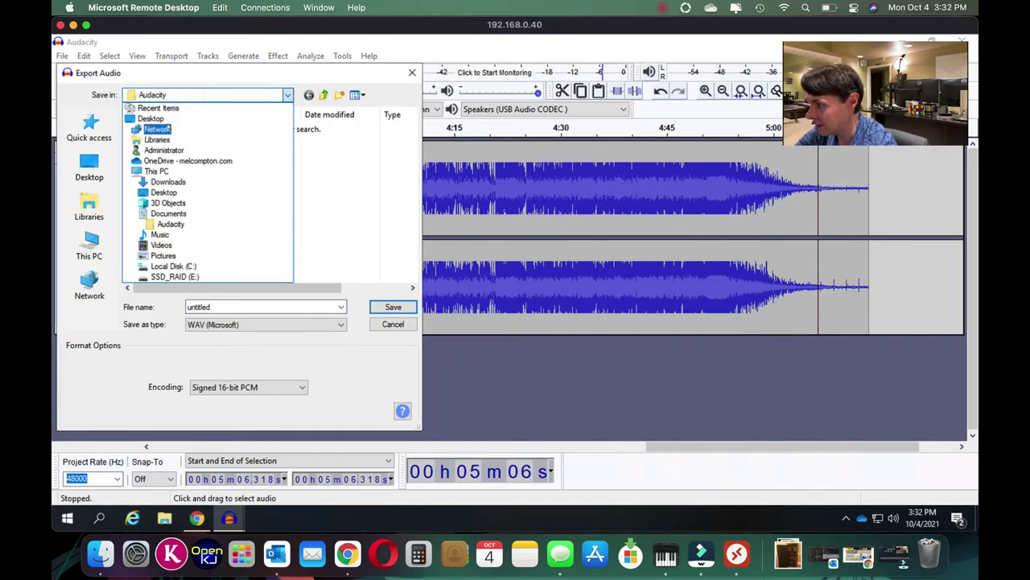
pyautogui.click(165, 119)
pyautogui.doubleClick(230, 308)
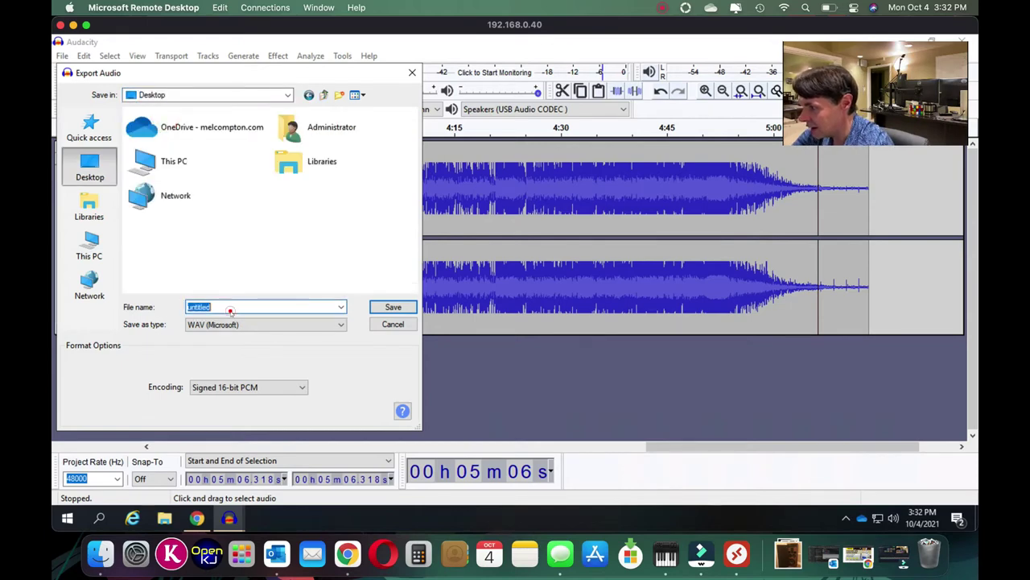
pyautogui.write('sledgehammer')
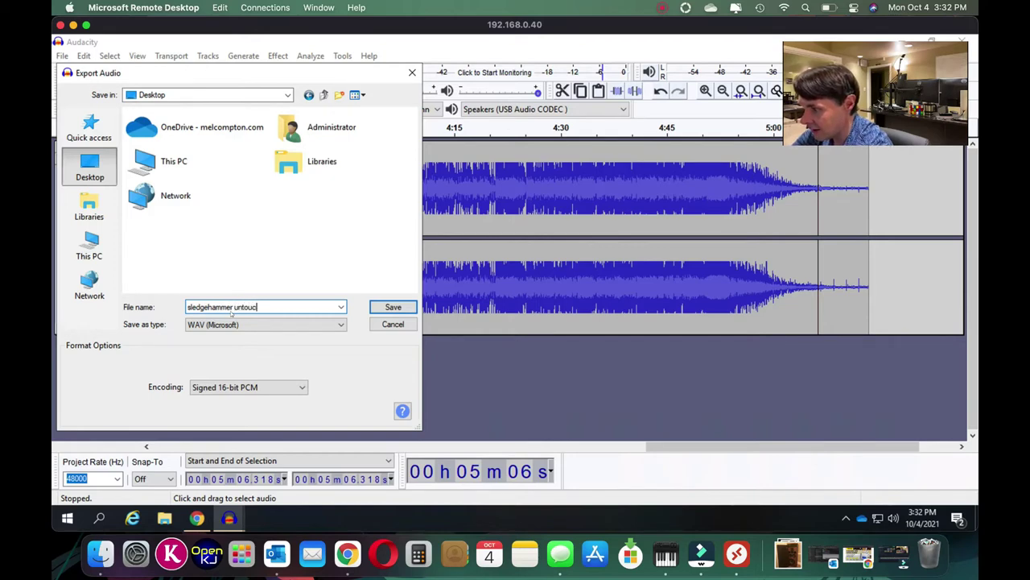
pyautogui.click(393, 306)
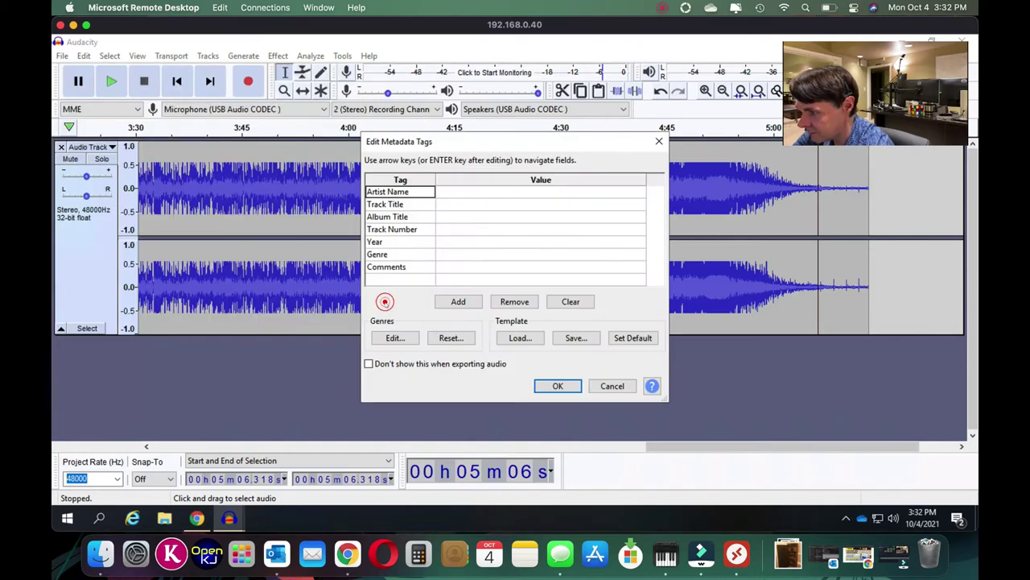
# Set the metadata artist name to "Peter Gabriel" and the track title to "Sledge Hammer"
pyautogui.click(463, 190)
pyautogui.write('PE')
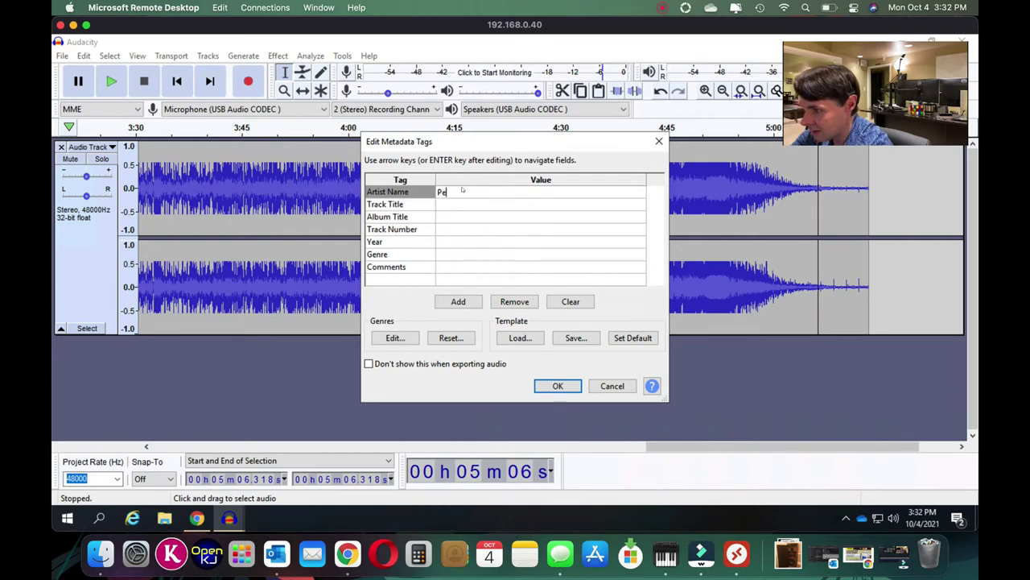
pyautogui.write('ter Gabriel')
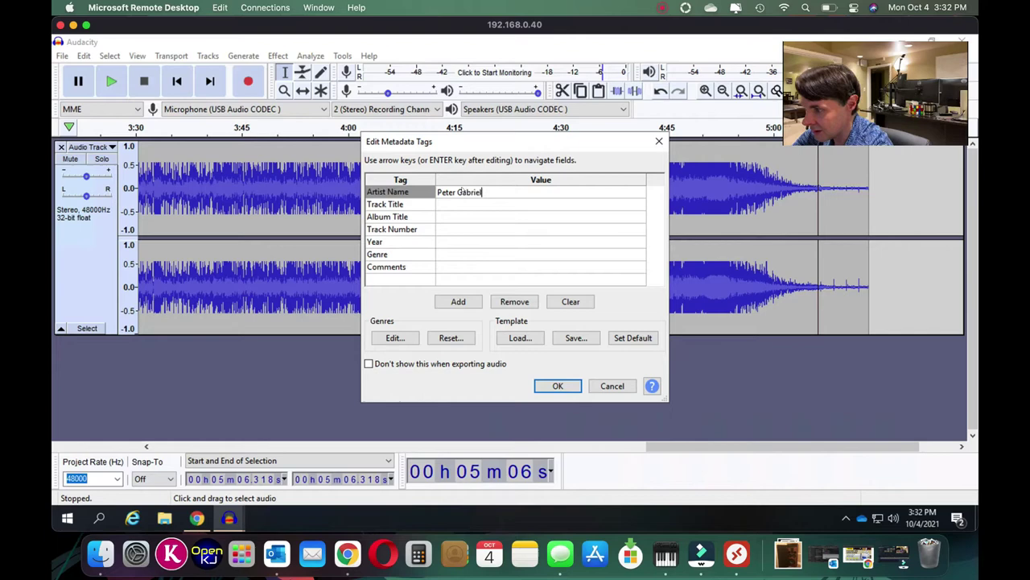
pyautogui.press('Return')
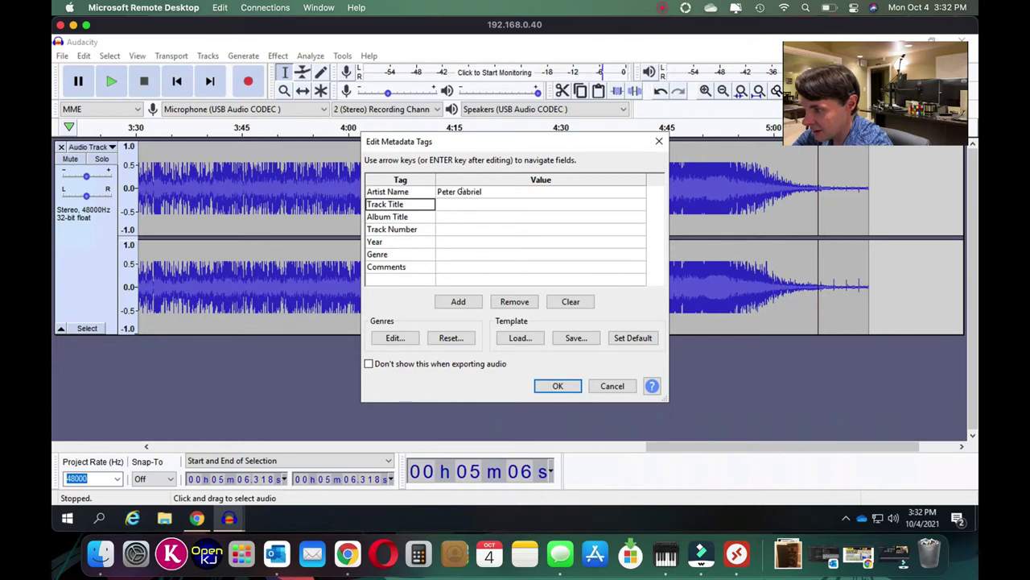
pyautogui.write('D')
pyautogui.write('Sl')
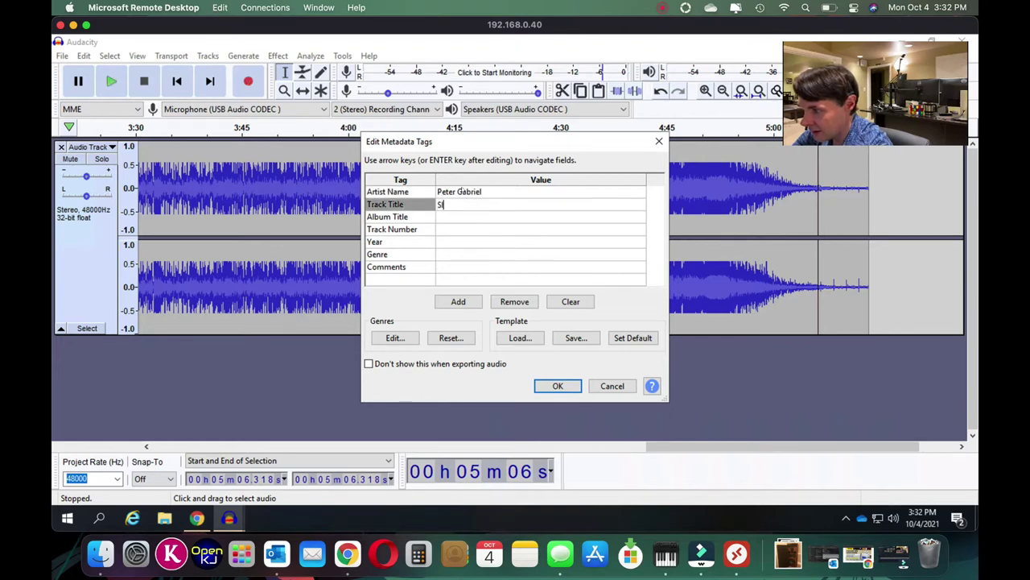
pyautogui.write('edge')
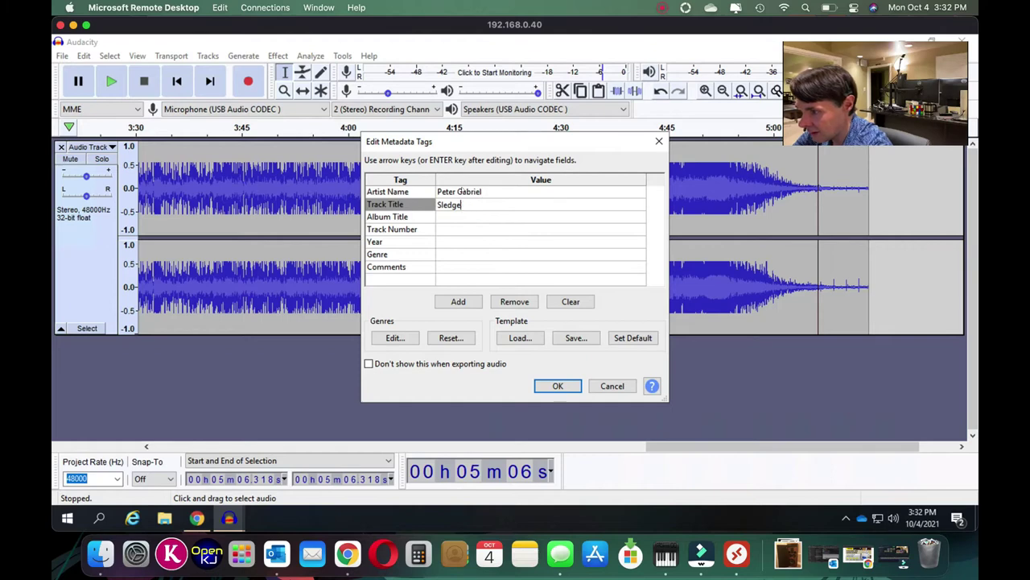
pyautogui.write('hamm')
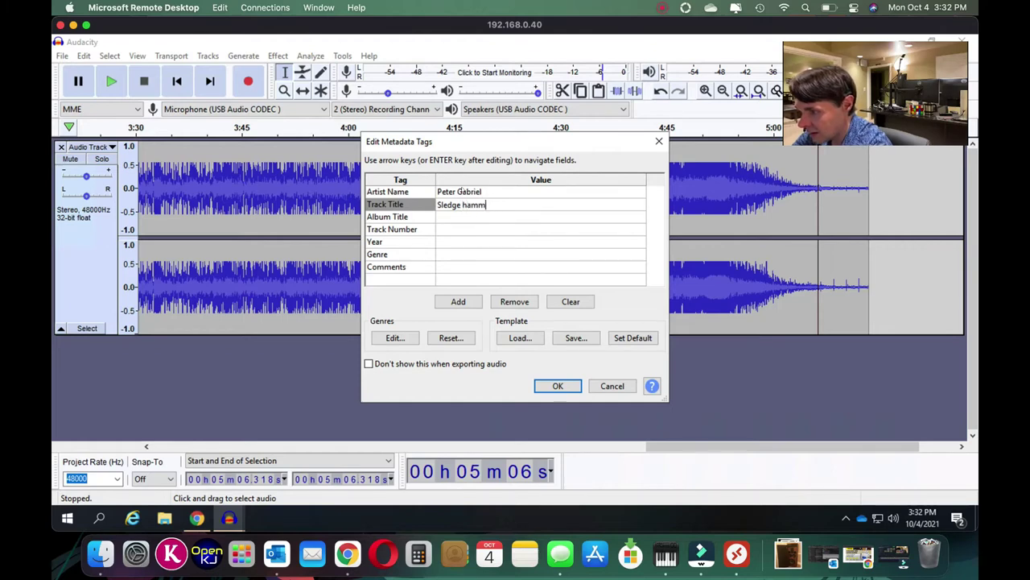
pyautogui.write('merHamm')
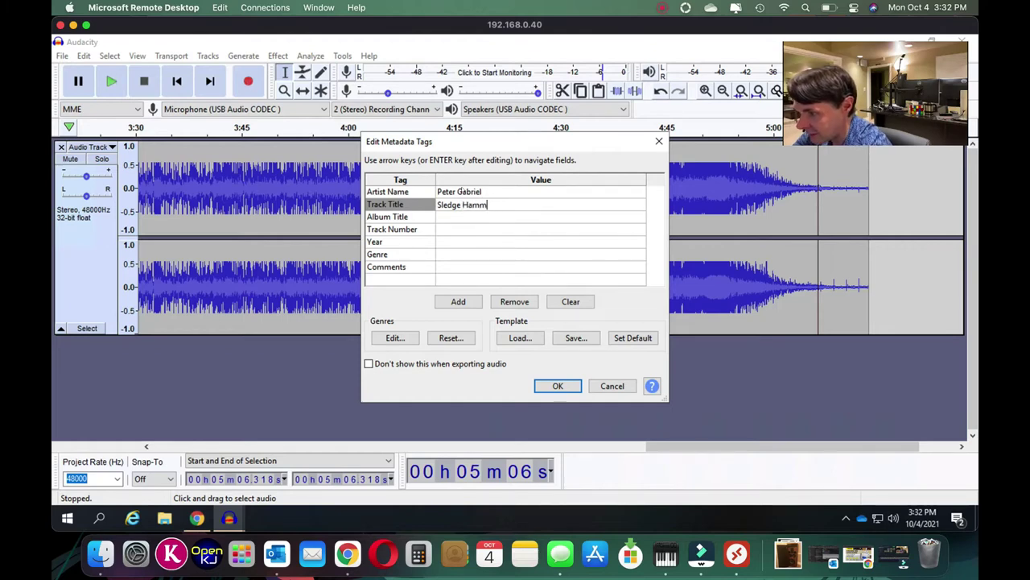
pyautogui.write('er')
pyautogui.press('Return')
# Fill in the album title "So", track number 02 and year 1986 in the metadata tags
pyautogui.write('So')
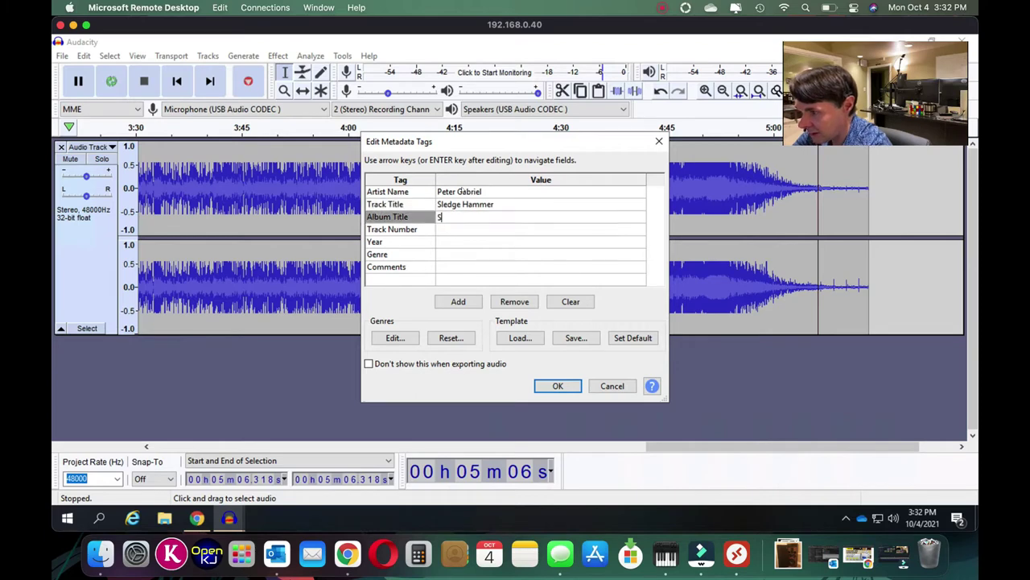
pyautogui.press('Return')
pyautogui.write('02')
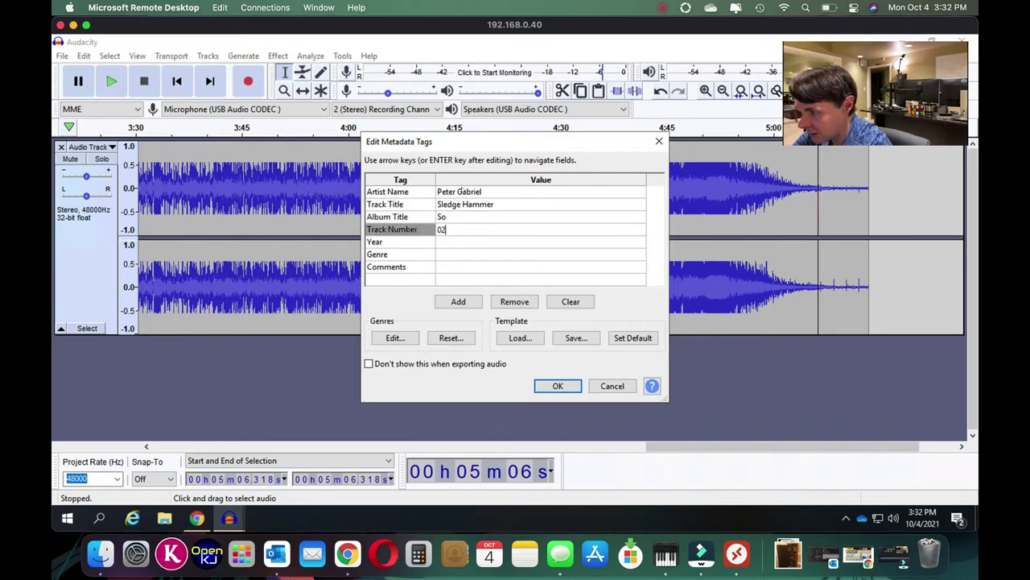
pyautogui.press('Return')
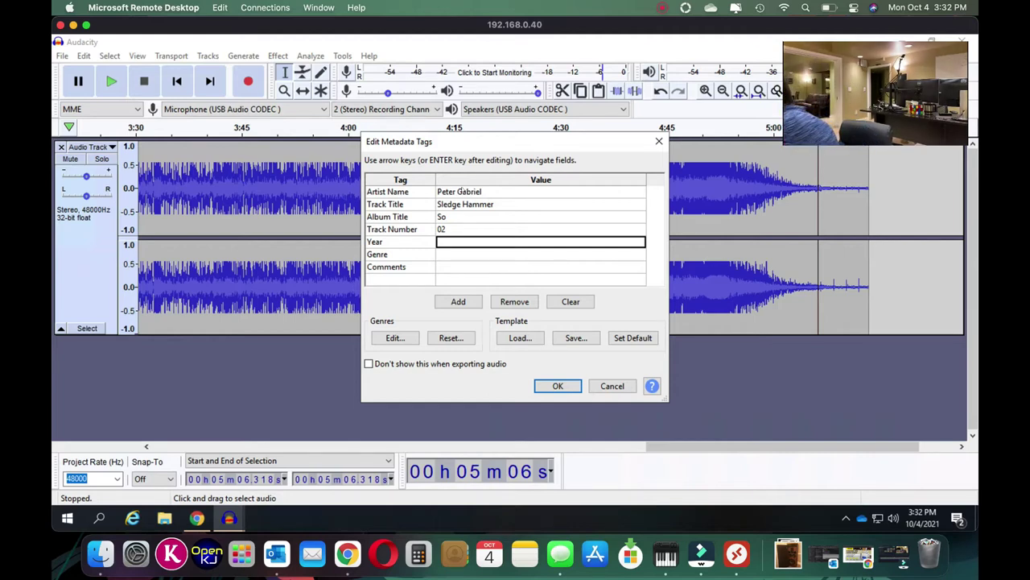
pyautogui.write('1986')
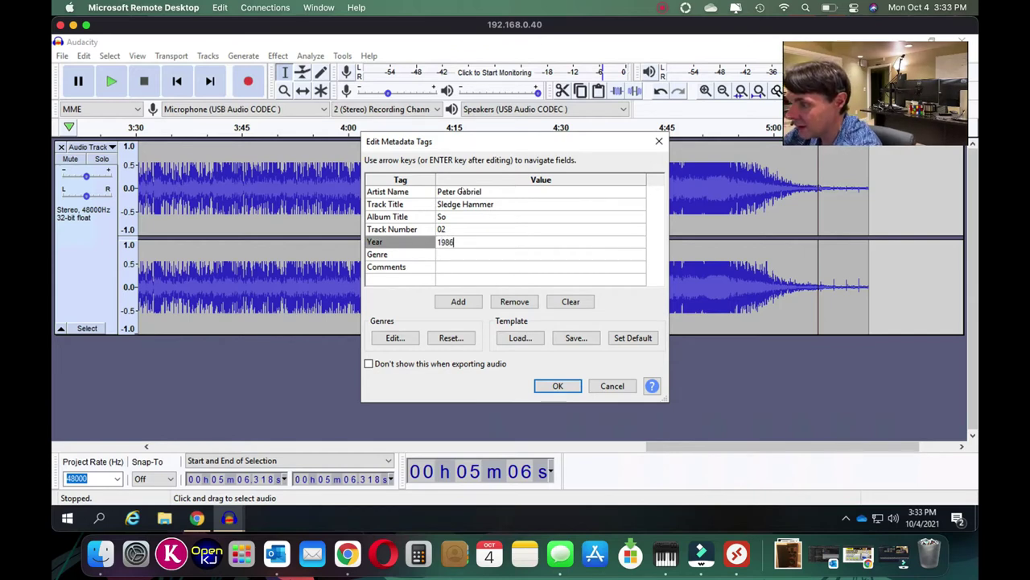
pyautogui.press('Return')
# Leave the genre blank, enter the comment "Recorded from Fisher MT-6330 Ortofon 2M Black" and confirm the tags to finish the export
pyautogui.press('Return')
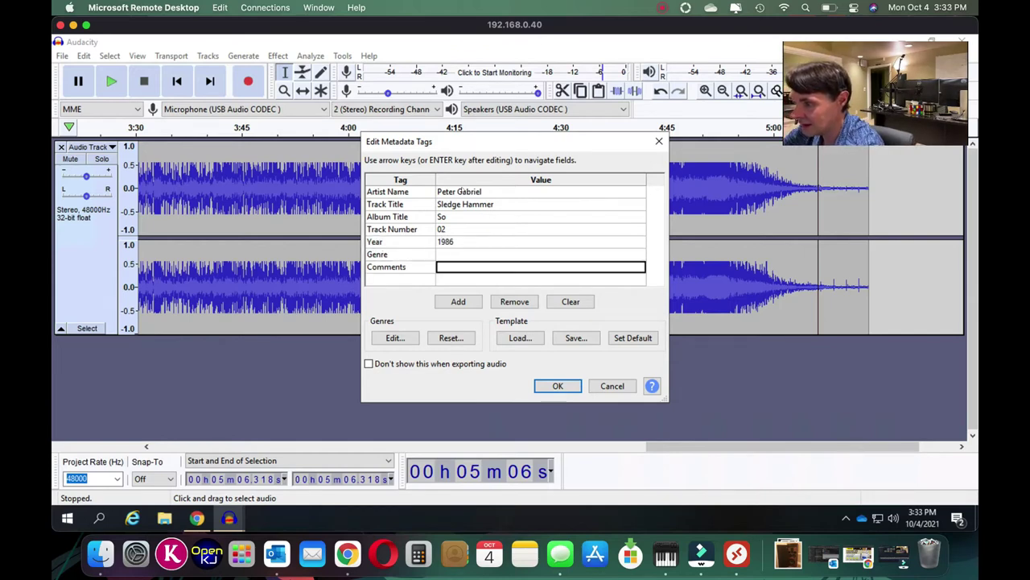
pyautogui.write('Recorded')
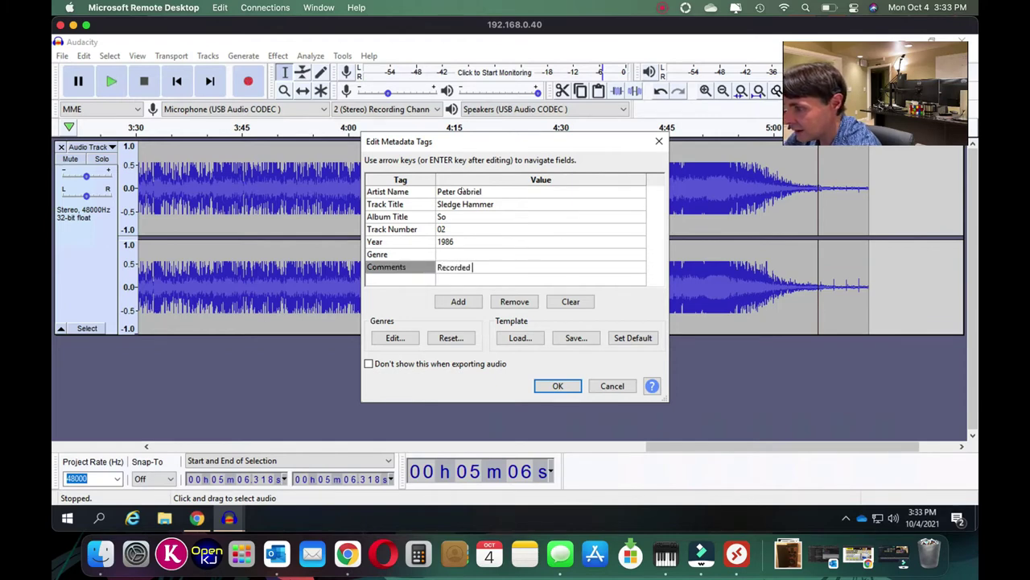
pyautogui.write(' from Fisher MT-633')
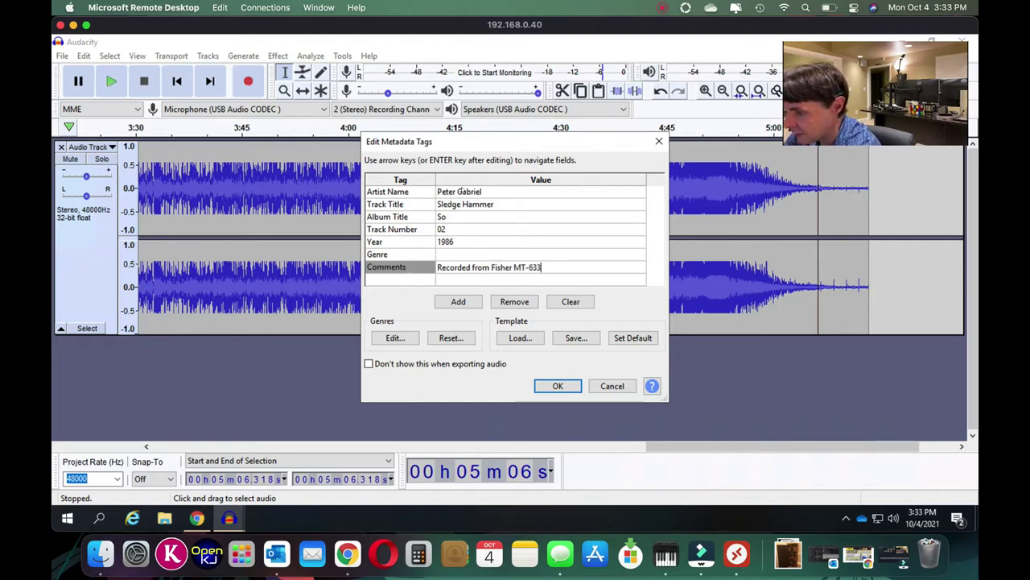
pyautogui.write('0 ')
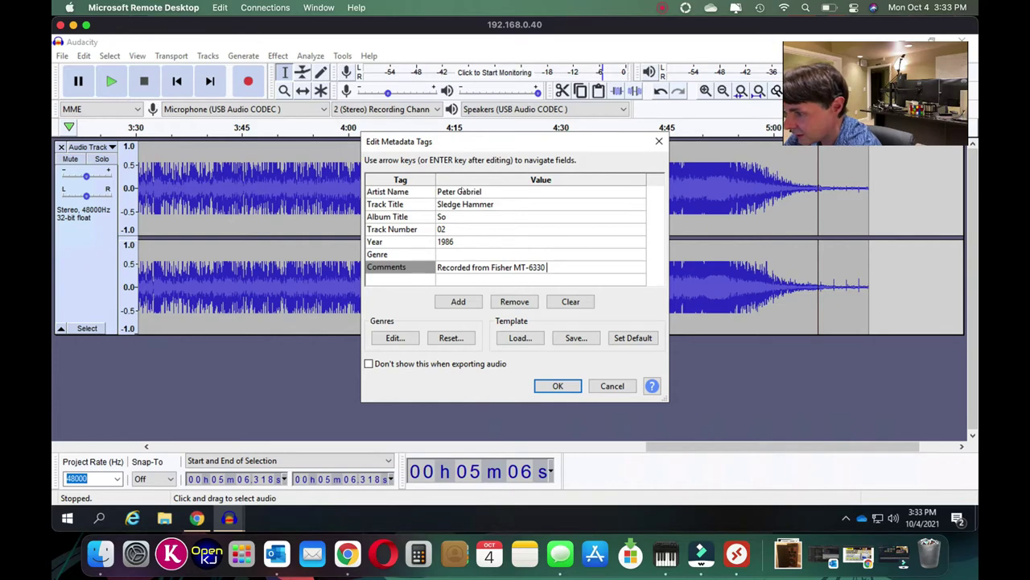
pyautogui.write('Ortofon')
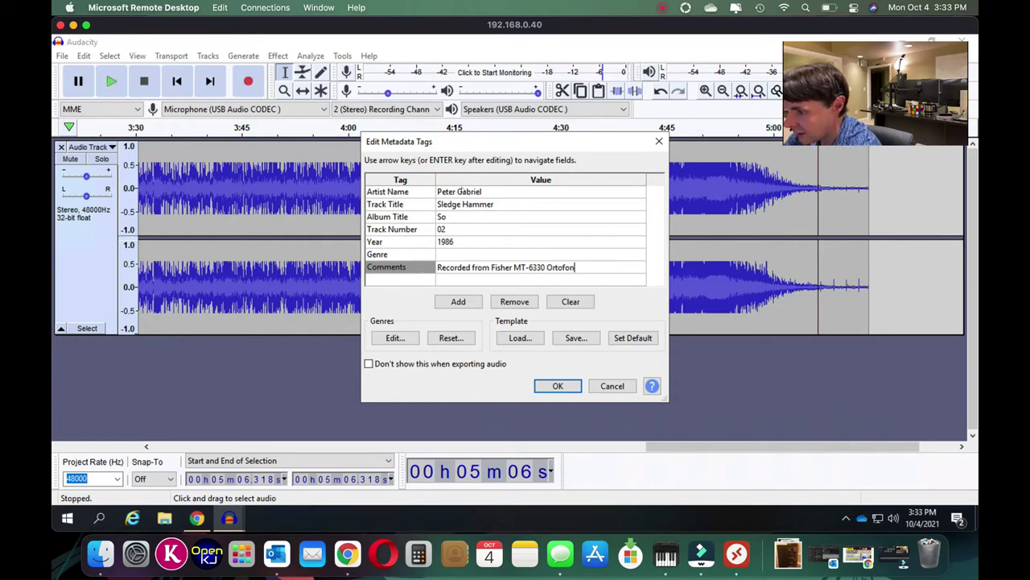
pyautogui.write(' @')
pyautogui.write('M Black')
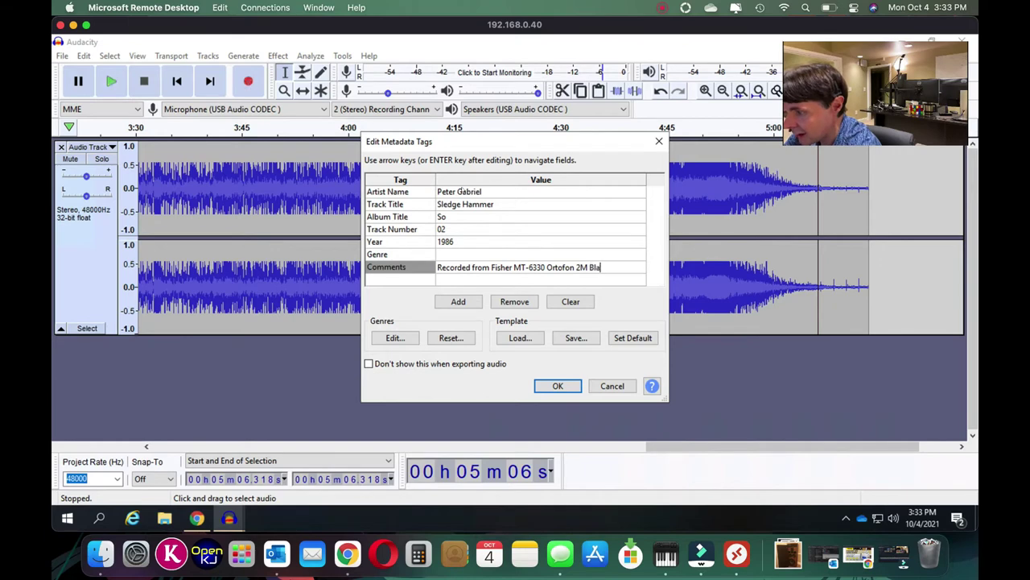
pyautogui.click(559, 385)
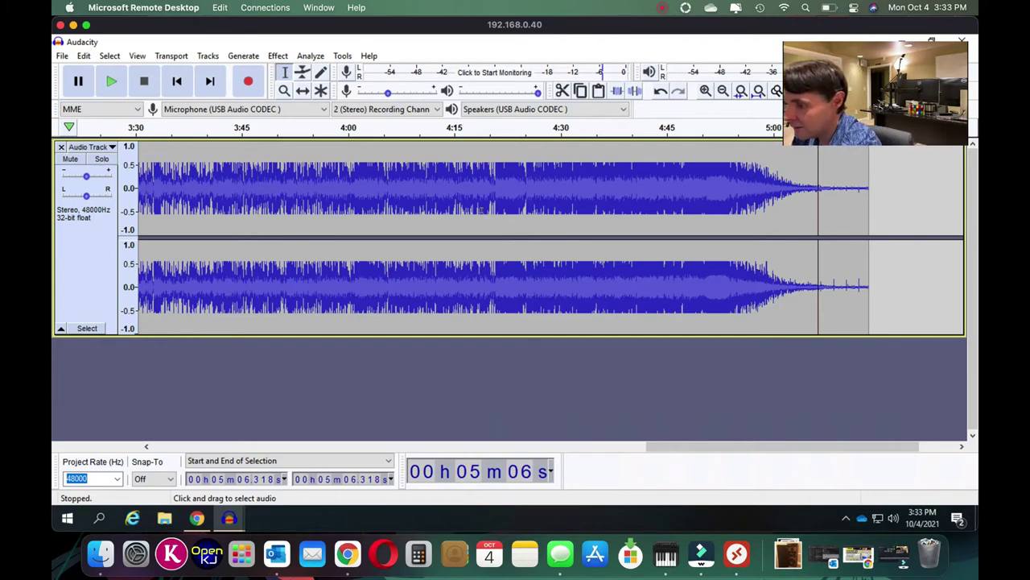
# Raise the system volume, then play the quiet passage from about 3.25 s near the track start for a few seconds and stop
pyautogui.press('XF86AudioRaiseVolume')
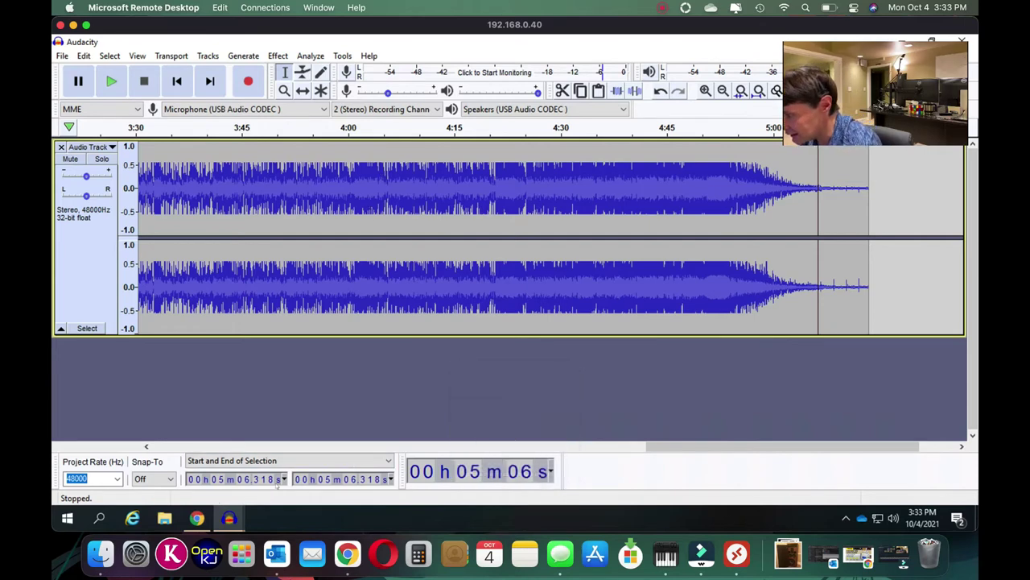
pyautogui.click(191, 444)
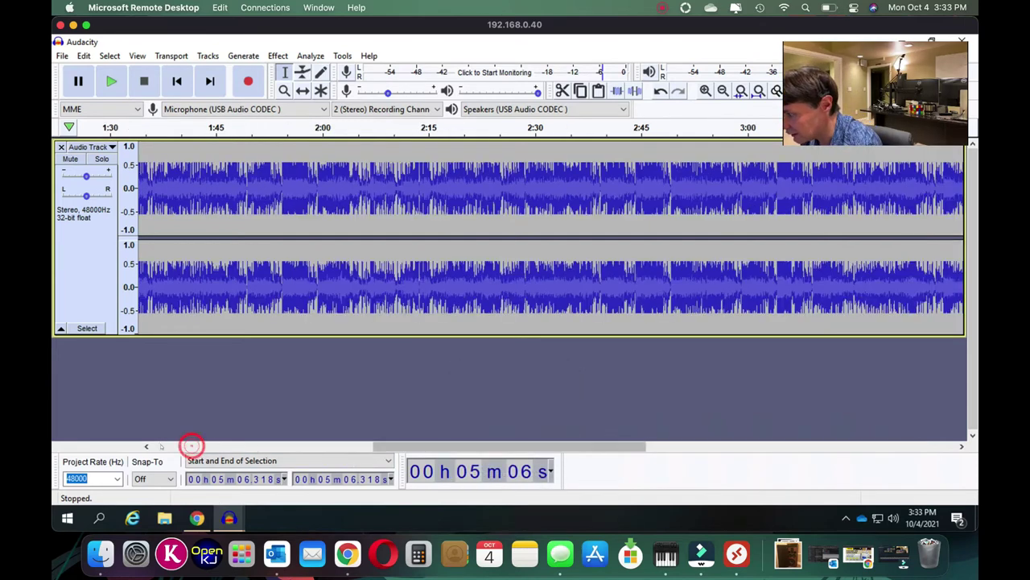
pyautogui.click(161, 443)
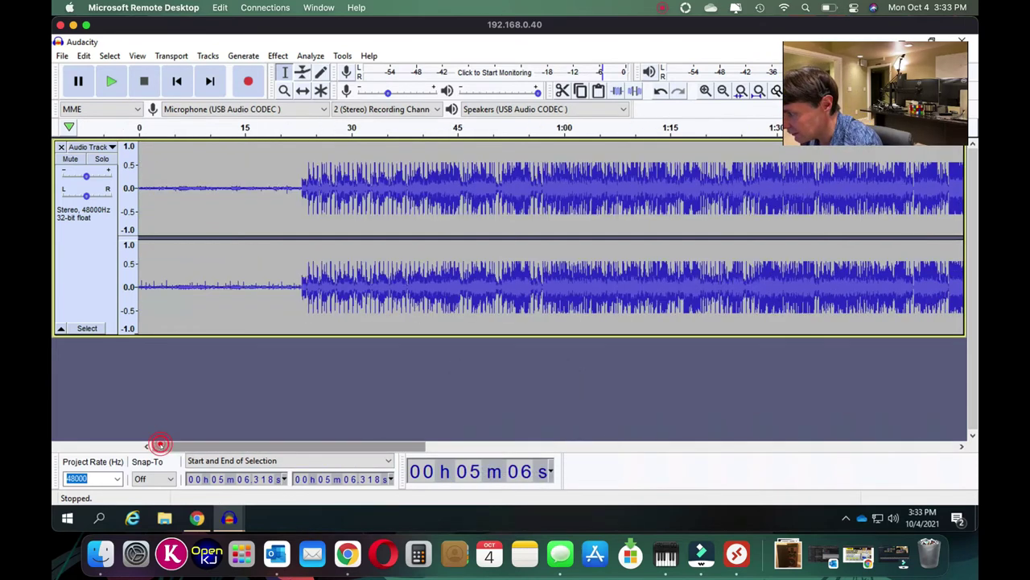
pyautogui.click(162, 175)
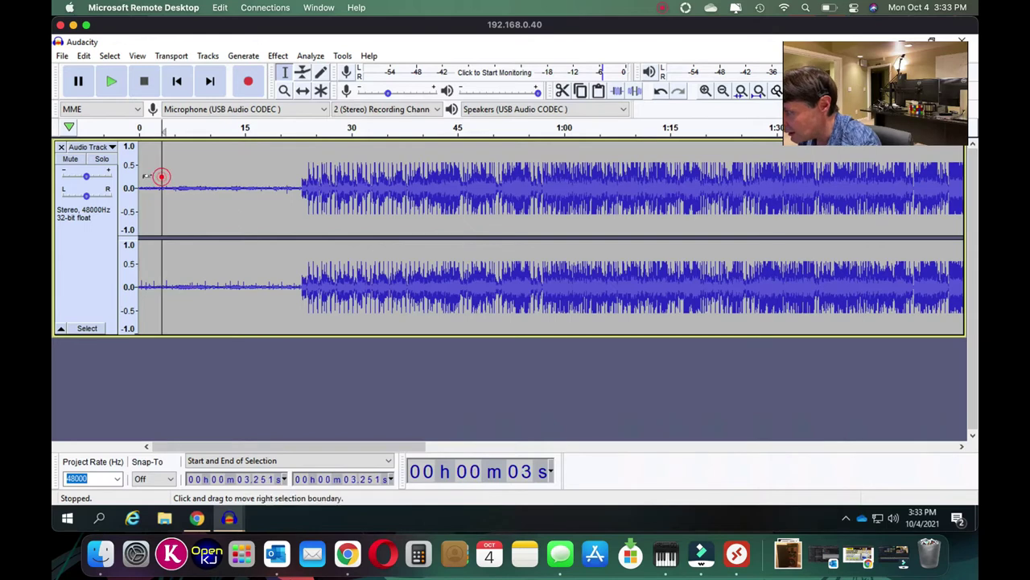
pyautogui.click(111, 80)
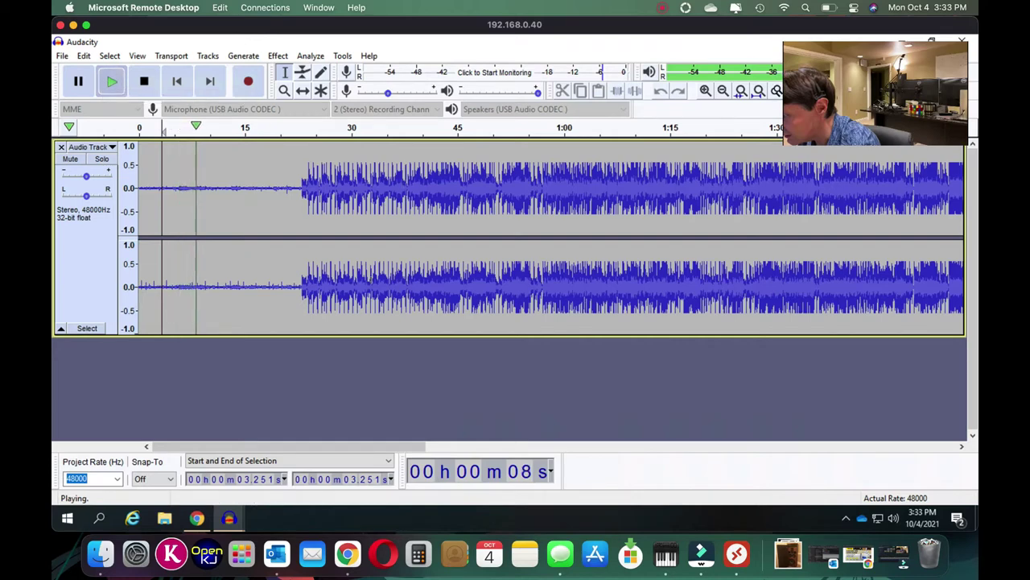
pyautogui.click(144, 79)
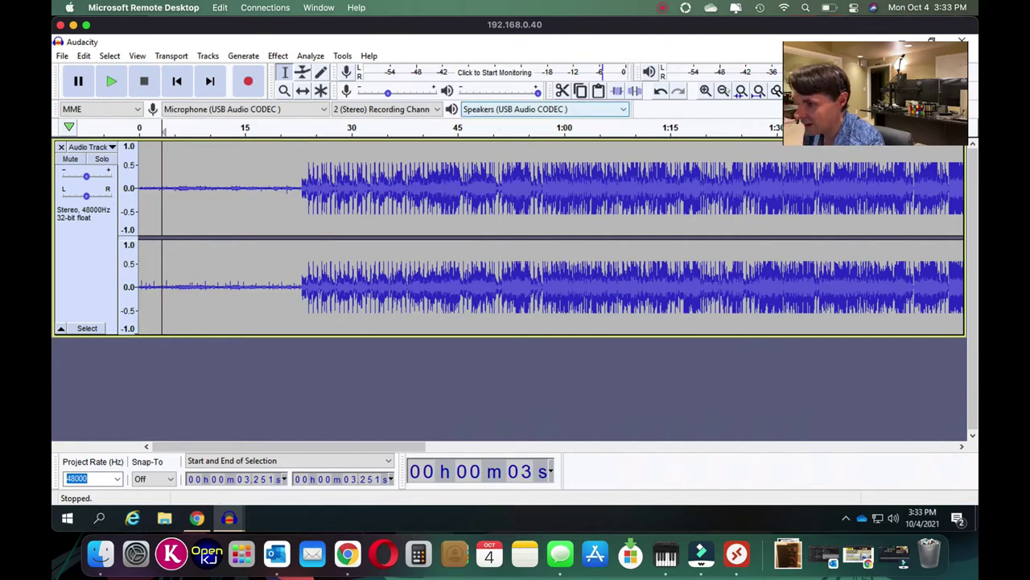
# Place the cursor at about 5.5 s, just before the slightly louder noise in the quiet passage, and play from there
pyautogui.click(705, 91)
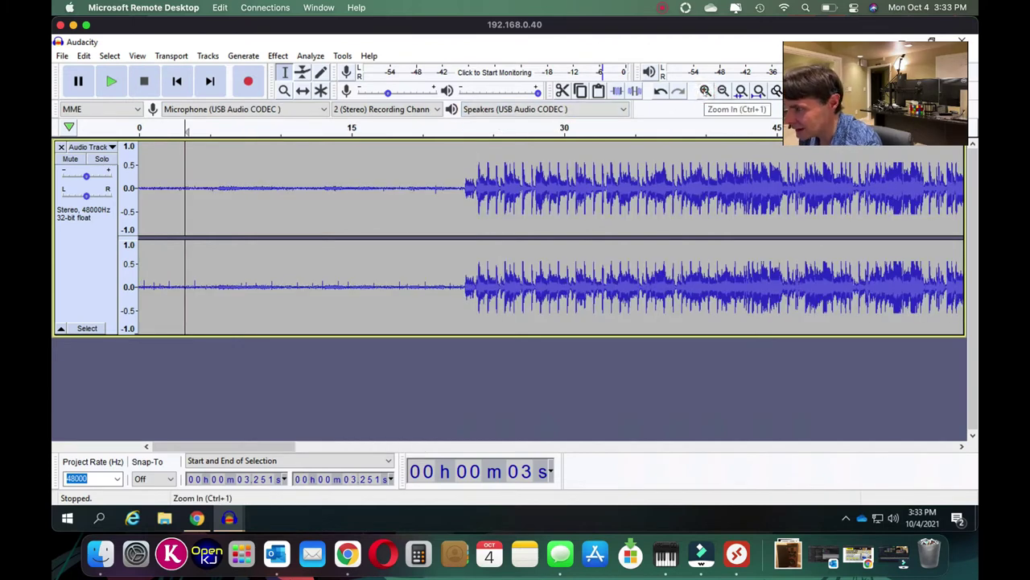
pyautogui.click(706, 90)
pyautogui.click(706, 90)
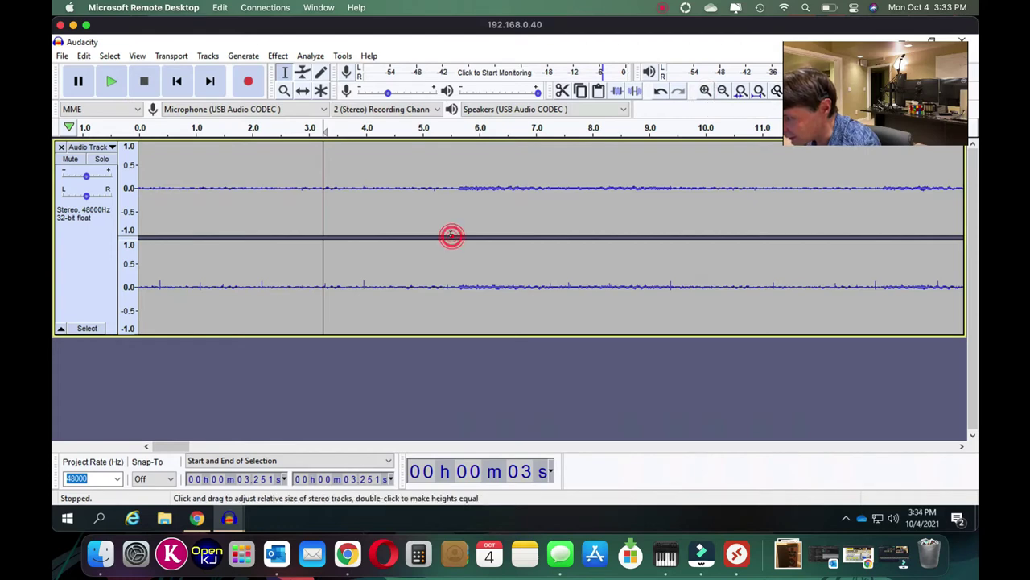
pyautogui.click(450, 219)
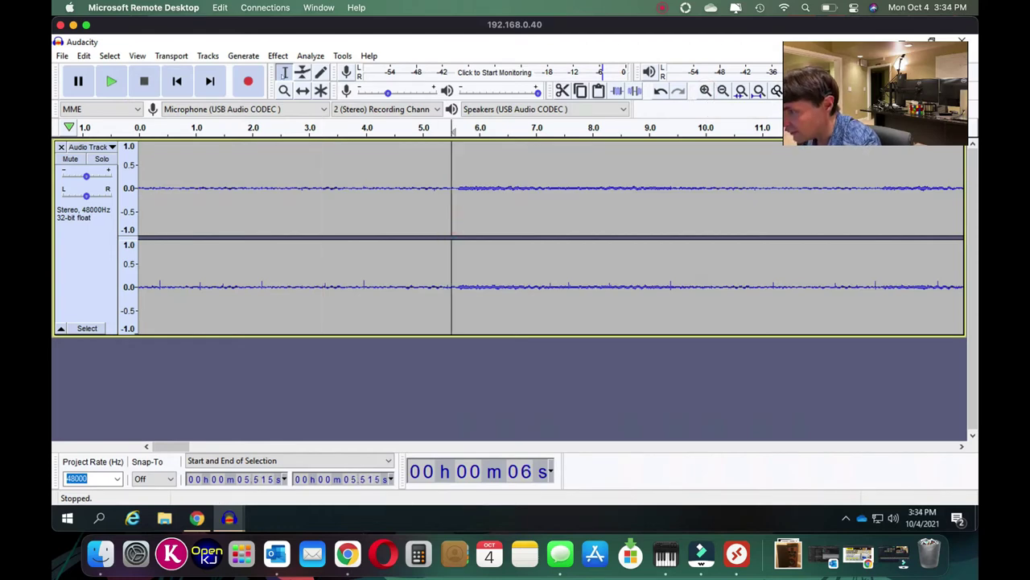
pyautogui.click(111, 81)
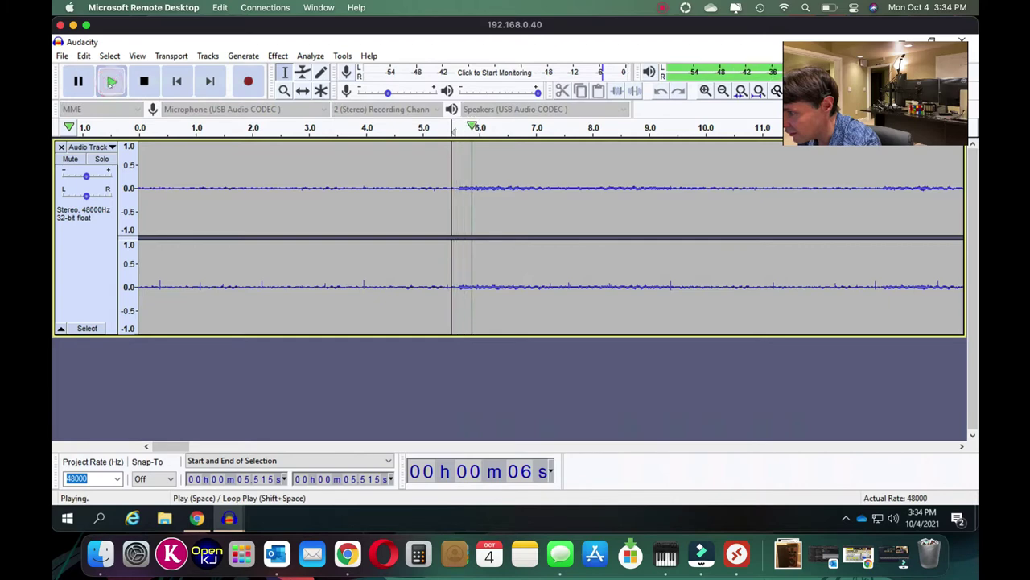
# Stop playback, select the quiet intro from the track start to the cursor at 5.515 s, and open Noise Reduction
pyautogui.click(141, 82)
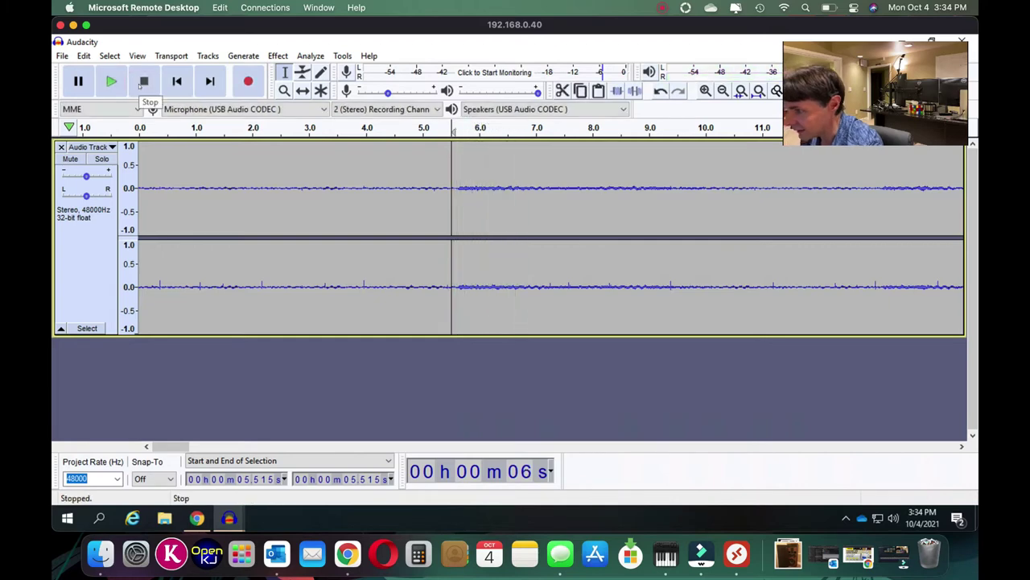
pyautogui.hotkey('shift', 'Home')
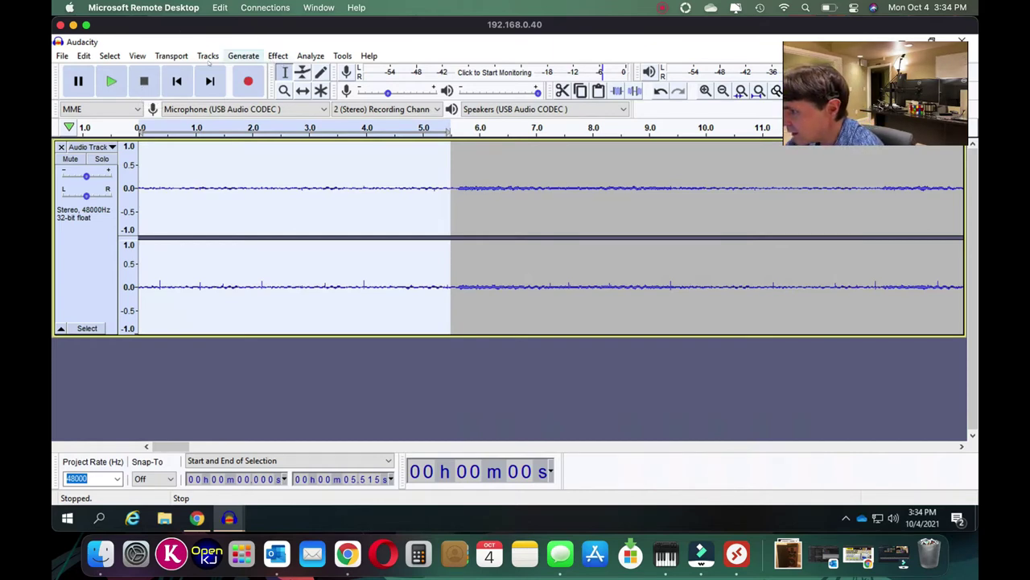
pyautogui.click(244, 58)
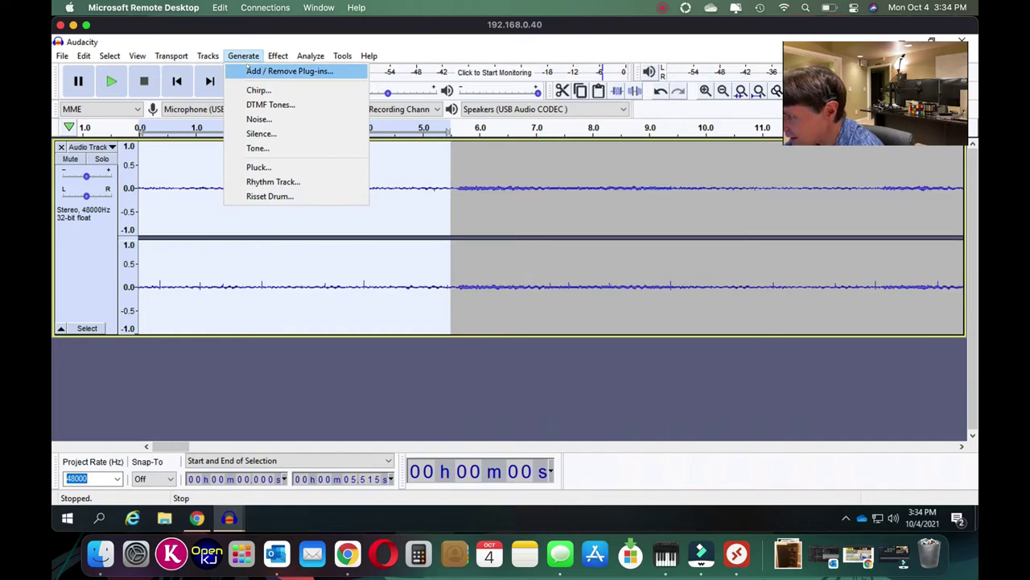
pyautogui.click(289, 54)
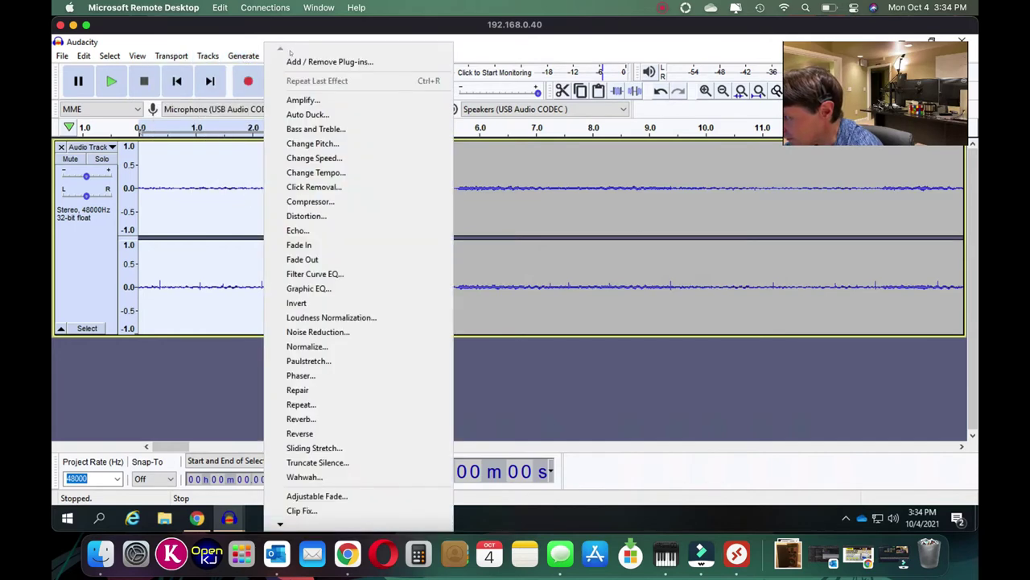
pyautogui.moveTo(232, 54)
pyautogui.moveTo(283, 54)
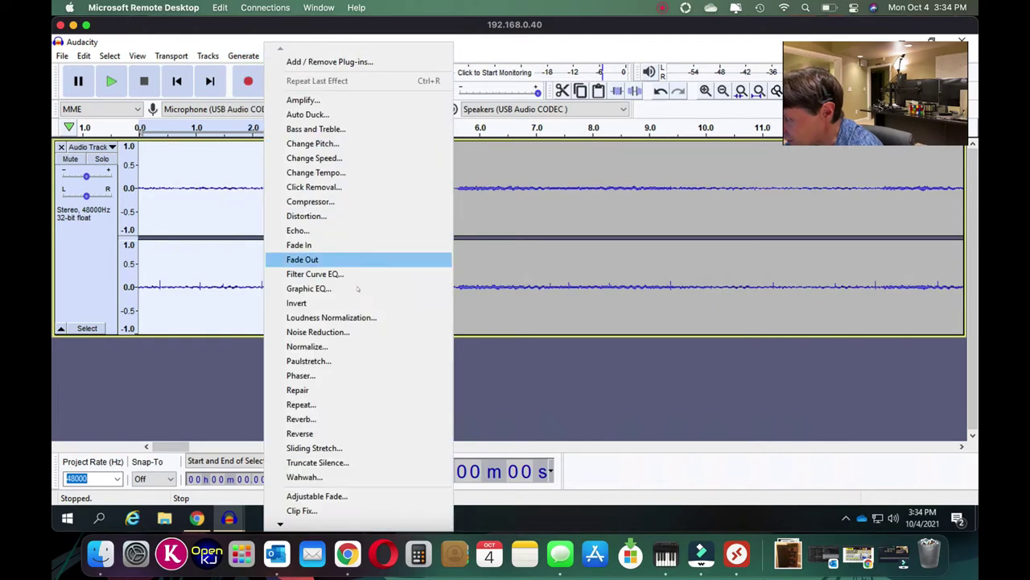
pyautogui.click(343, 333)
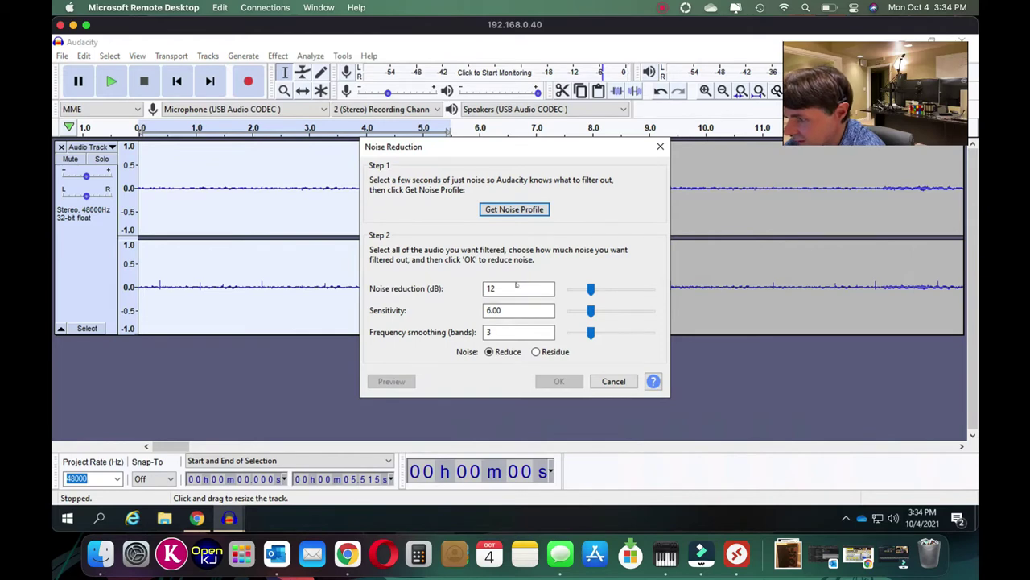
# Set the noise reduction to 24 dB and capture the noise profile from the selected intro
pyautogui.doubleClick(514, 288)
pyautogui.write('4')
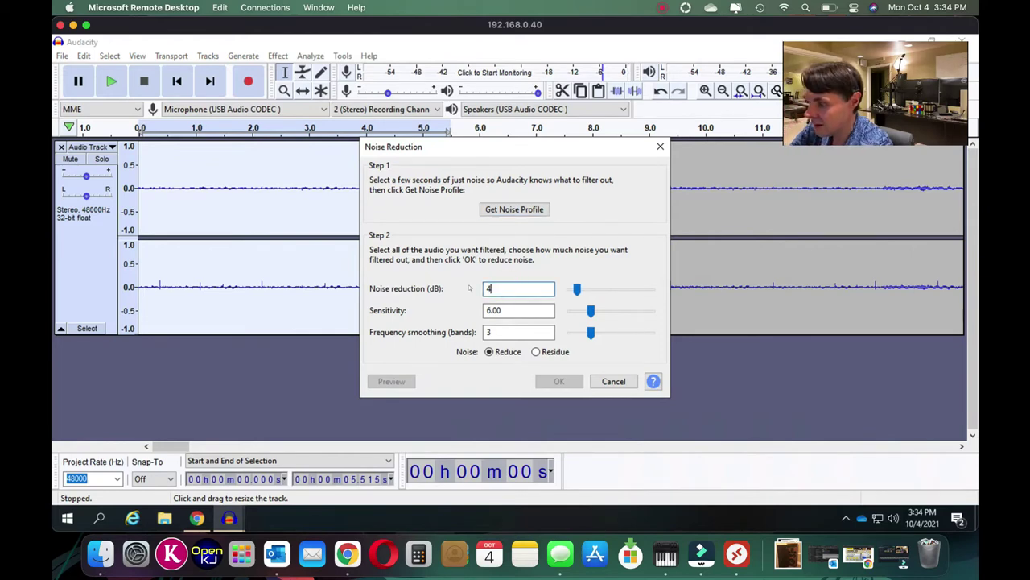
pyautogui.write('24')
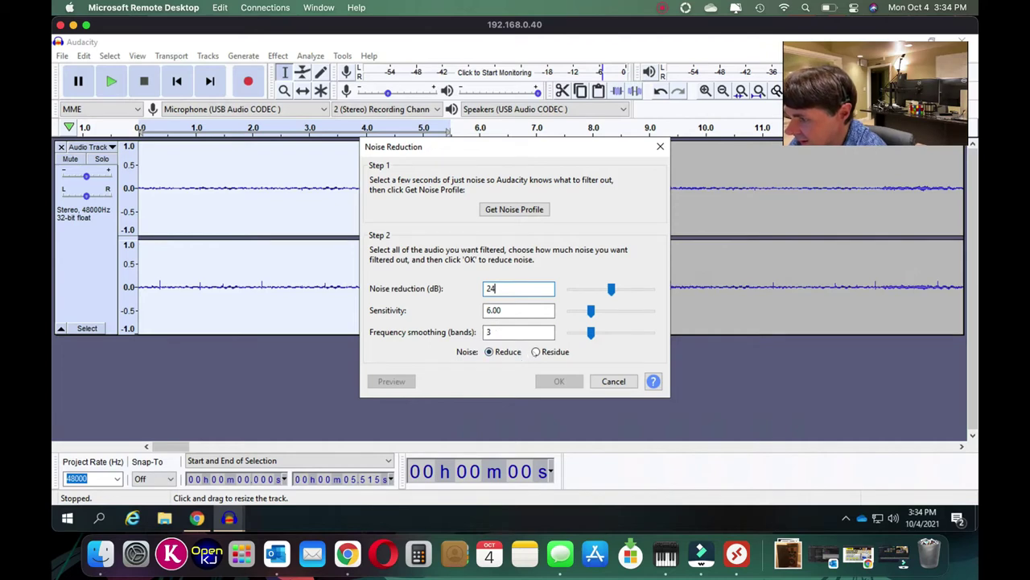
pyautogui.click(511, 209)
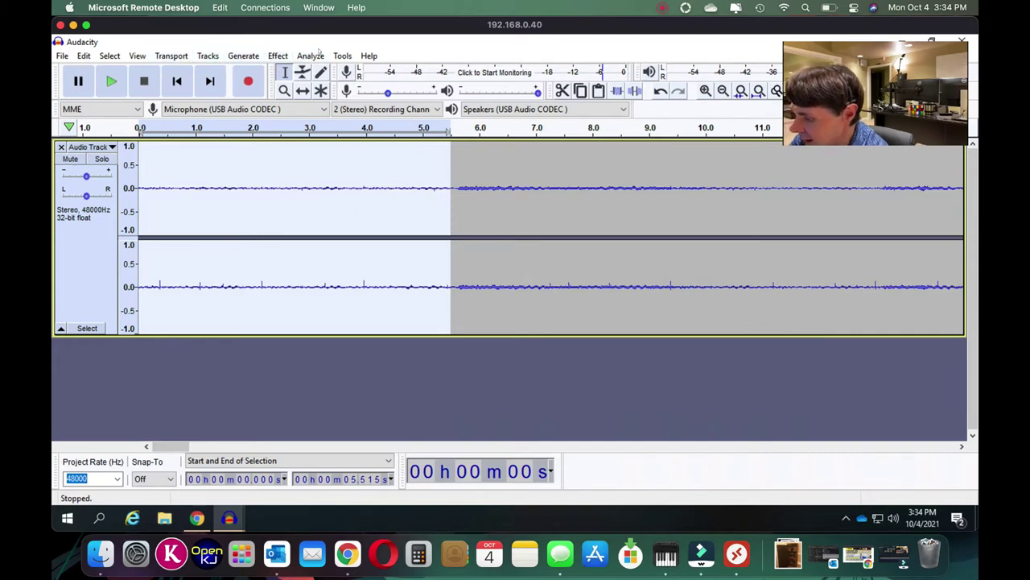
# Apply Noise Reduction to the entire track with 24 dB reduction, sensitivity 6.00 and 3 frequency smoothing bands
pyautogui.hotkey('ctrl', 'a')
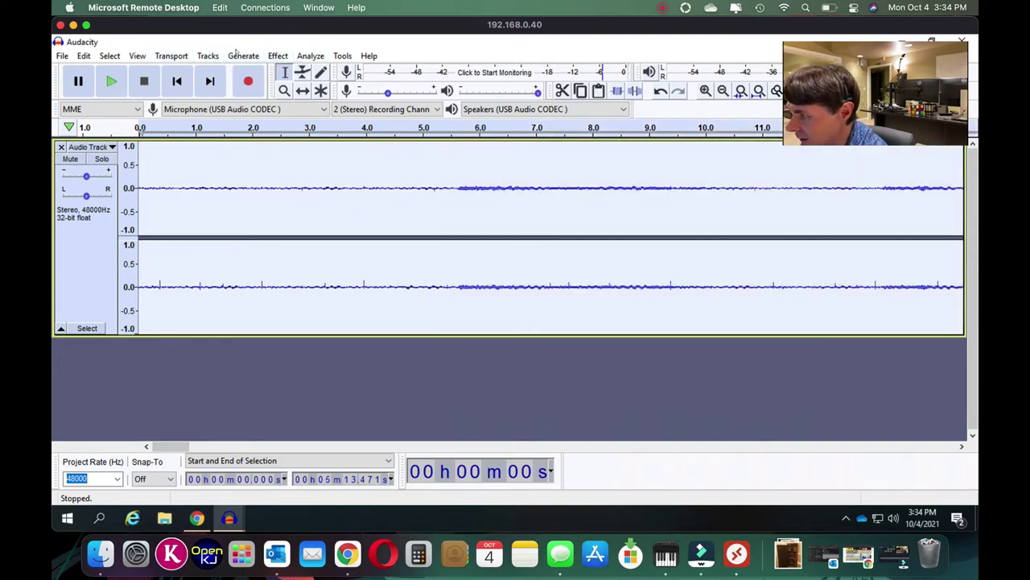
pyautogui.click(277, 56)
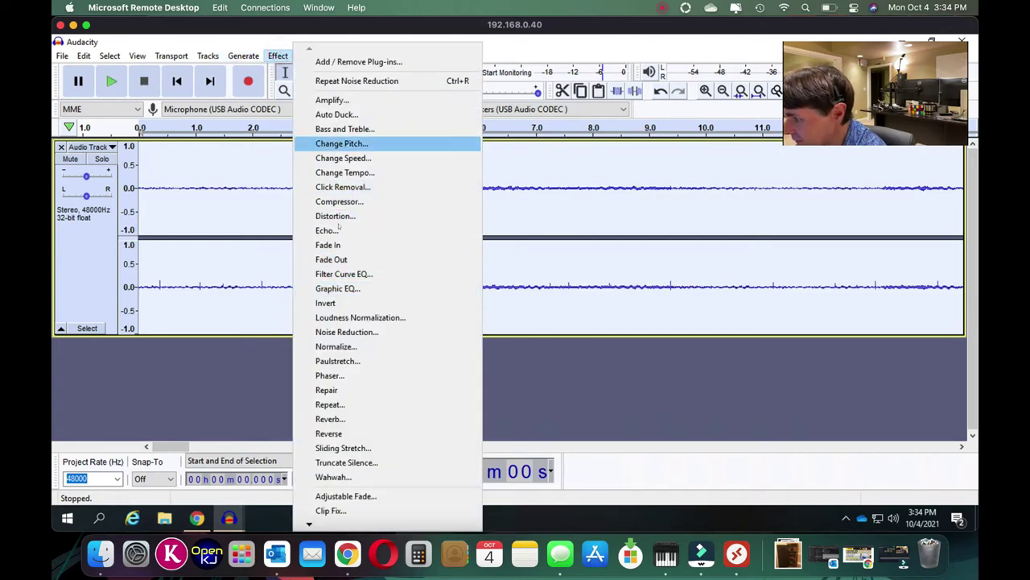
pyautogui.click(342, 333)
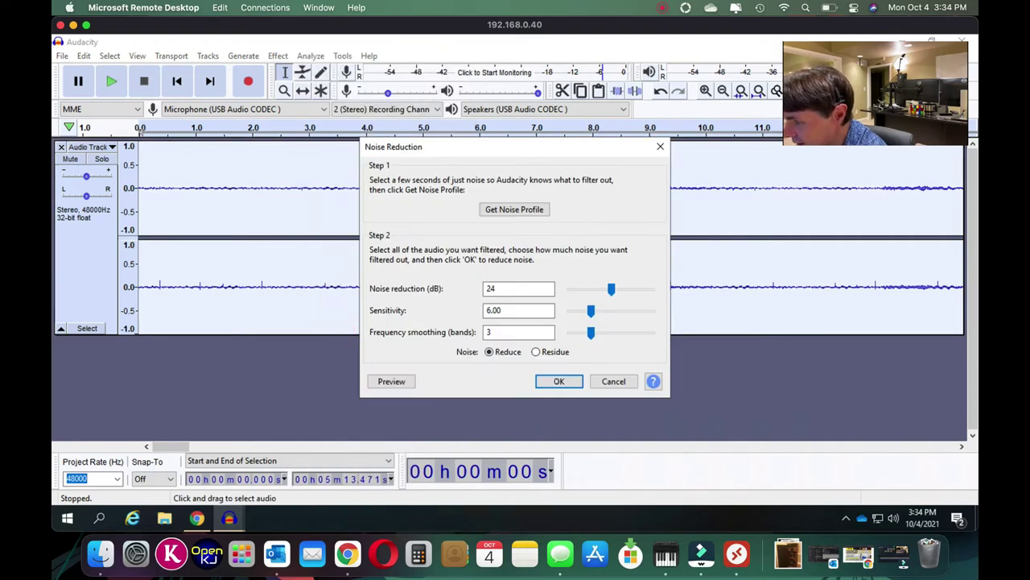
pyautogui.click(556, 381)
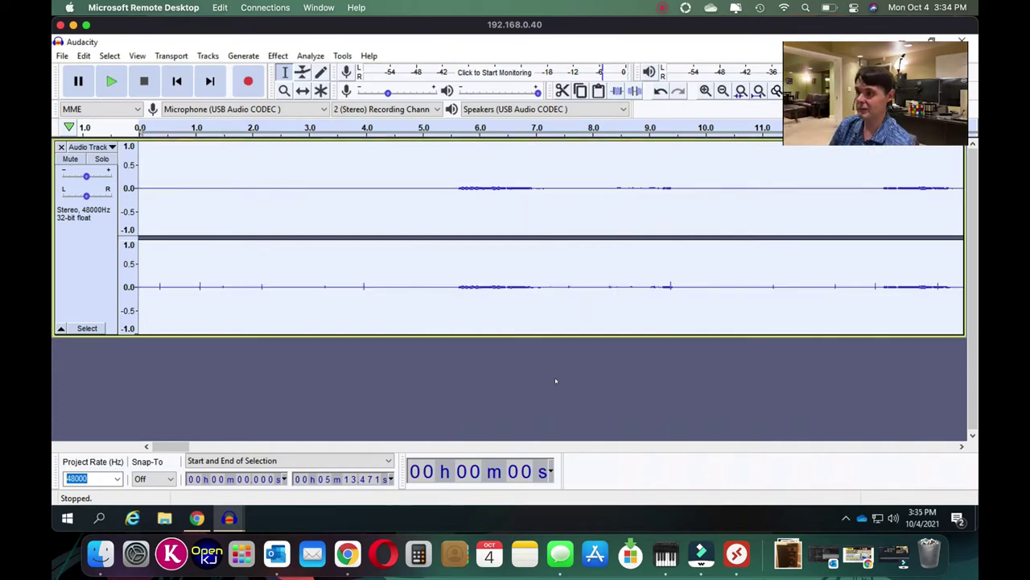
# Play the noise-reduced track from the start through the quiet intro into the music, then stop
pyautogui.click(103, 81)
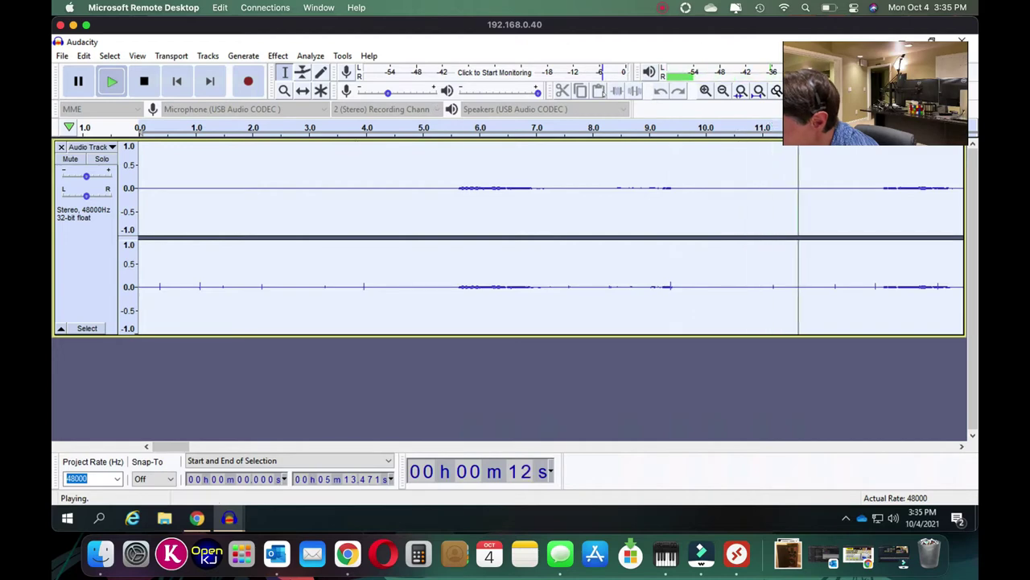
pyautogui.click(723, 90)
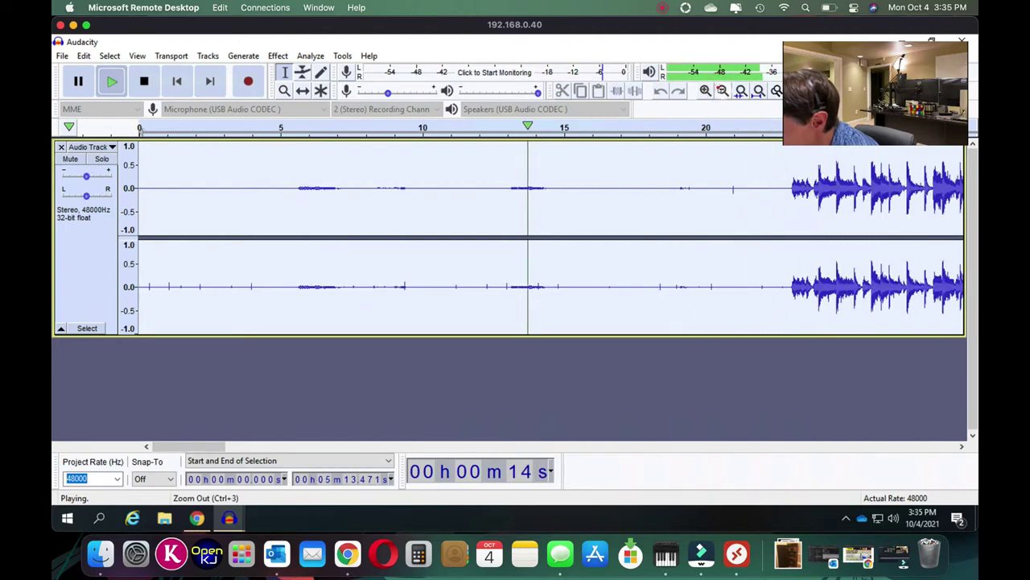
pyautogui.click(723, 90)
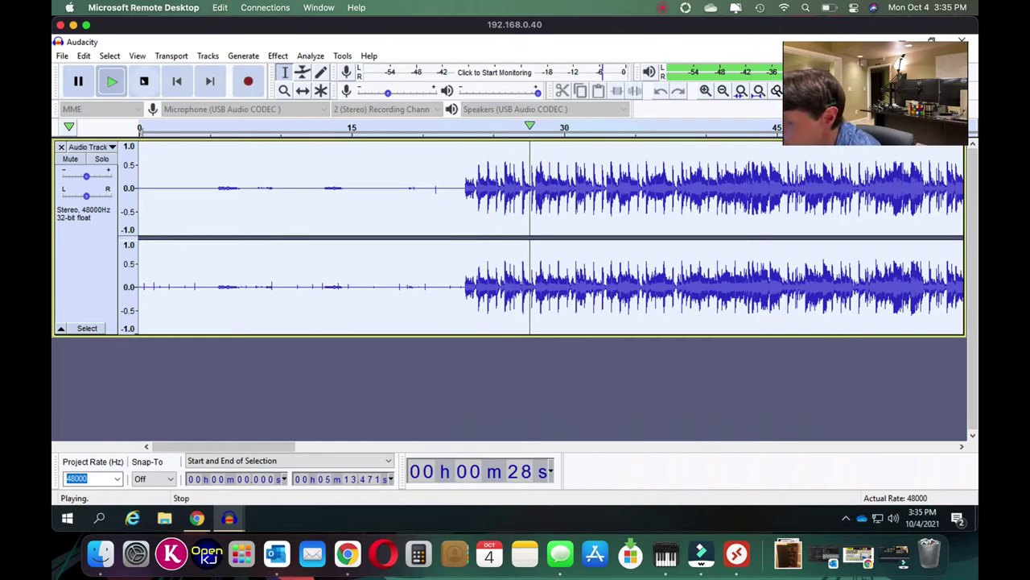
pyautogui.click(145, 80)
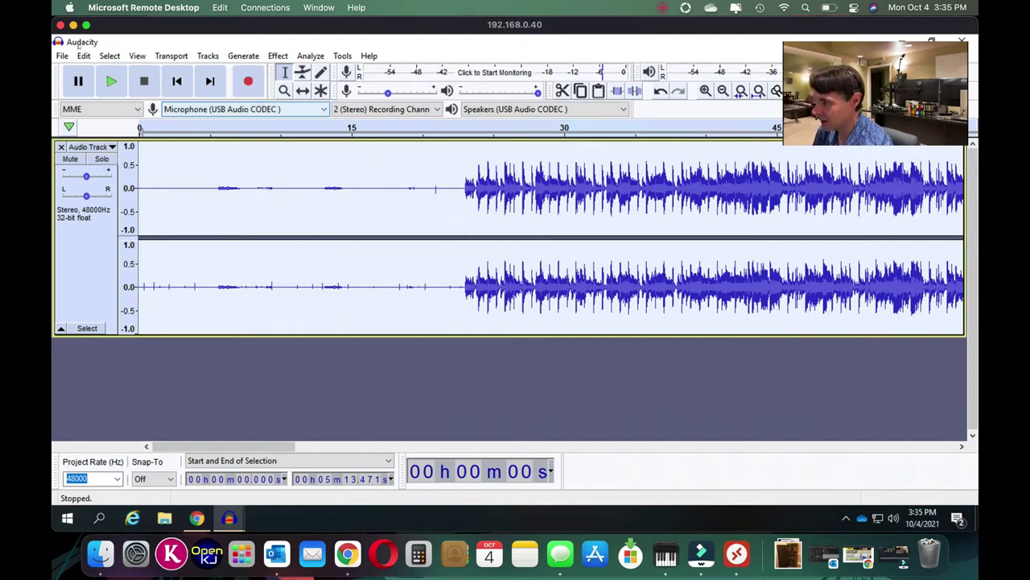
# Leave the remote session and open "sledgehammer untouched.wav" in the Mac's Audacity, reading it directly from the original and dismissing the welcome window
pyautogui.click(60, 27)
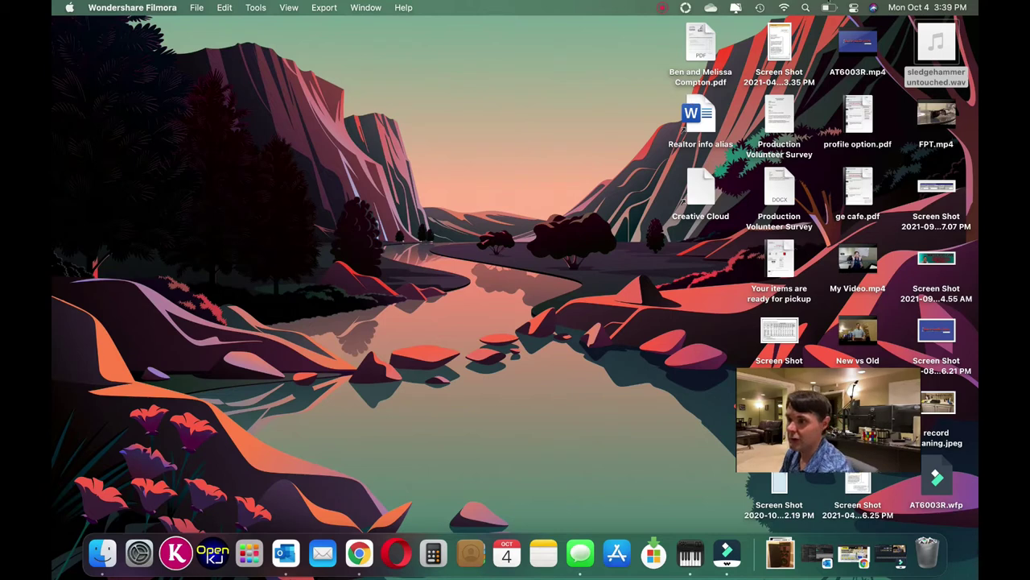
pyautogui.moveTo(934, 51)
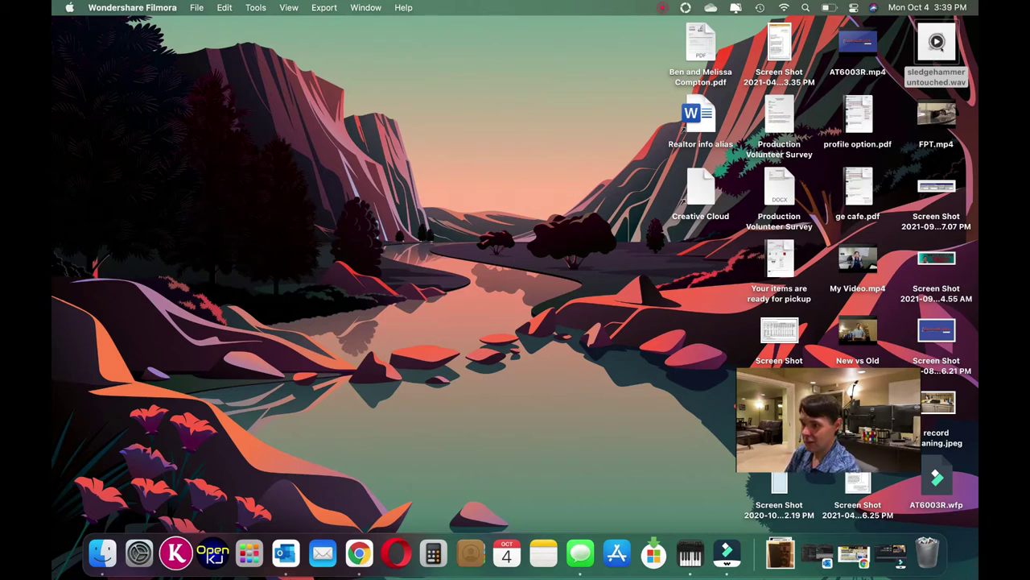
pyautogui.rightClick(930, 52)
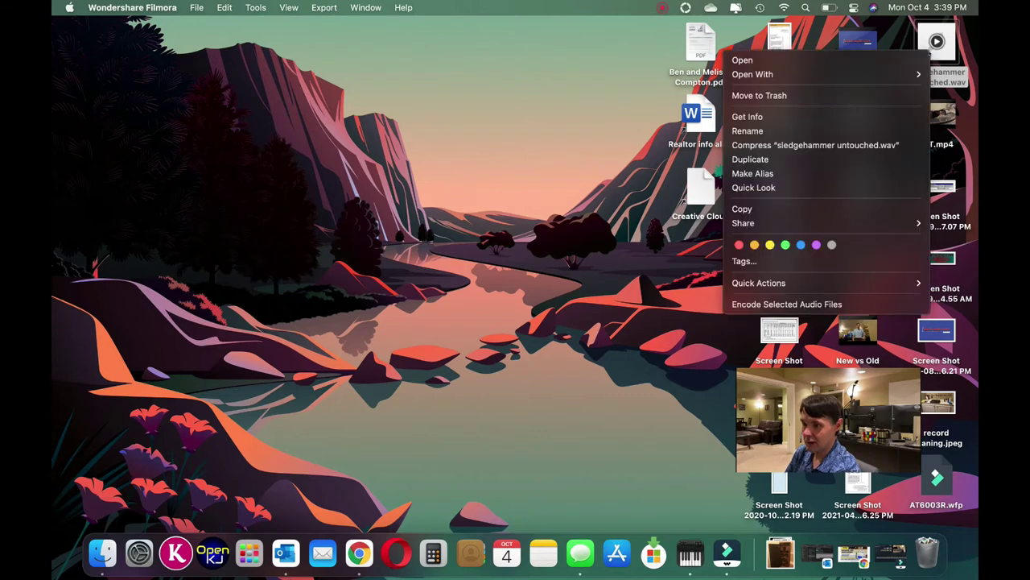
pyautogui.moveTo(884, 75)
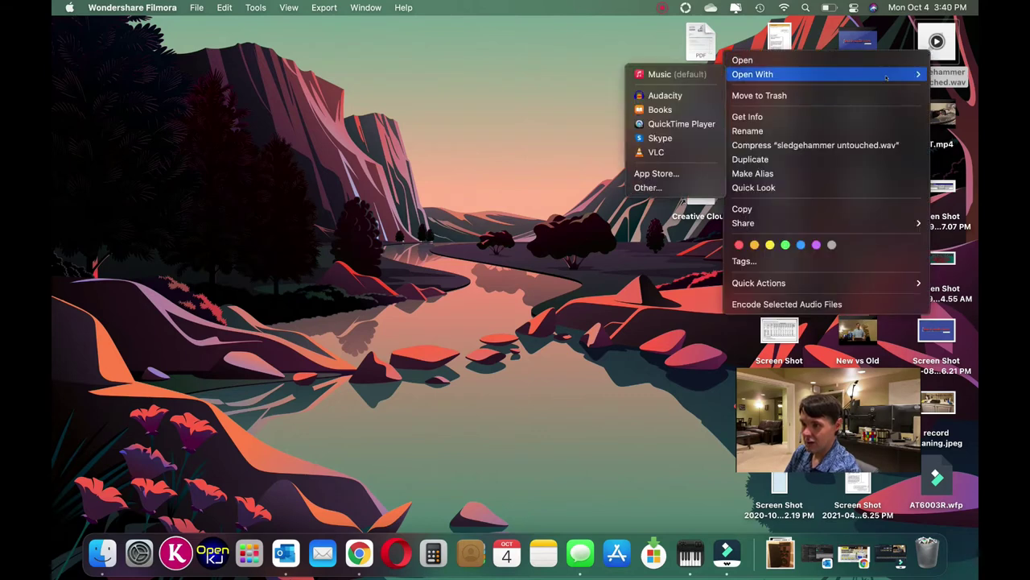
pyautogui.click(681, 96)
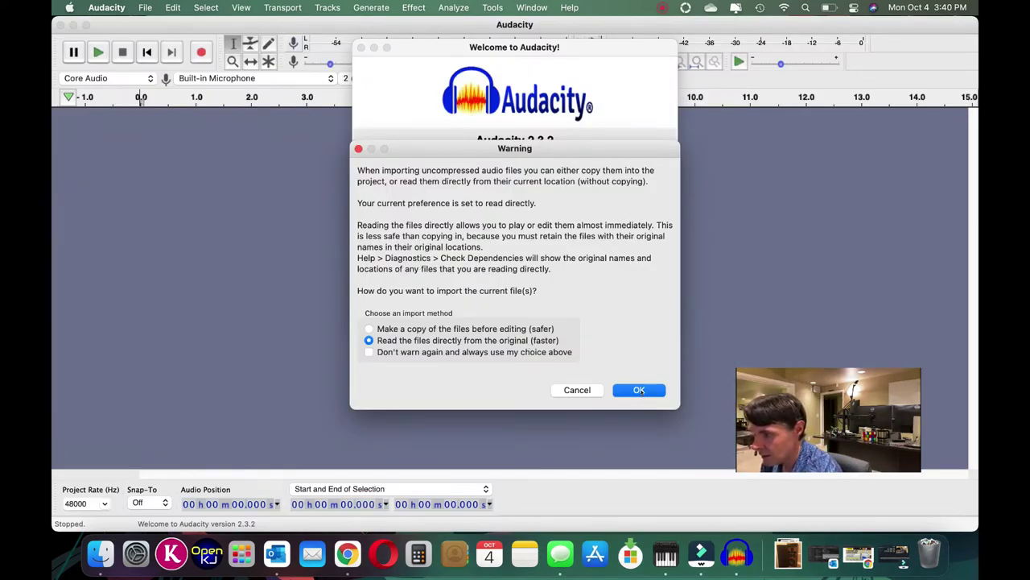
pyautogui.click(638, 391)
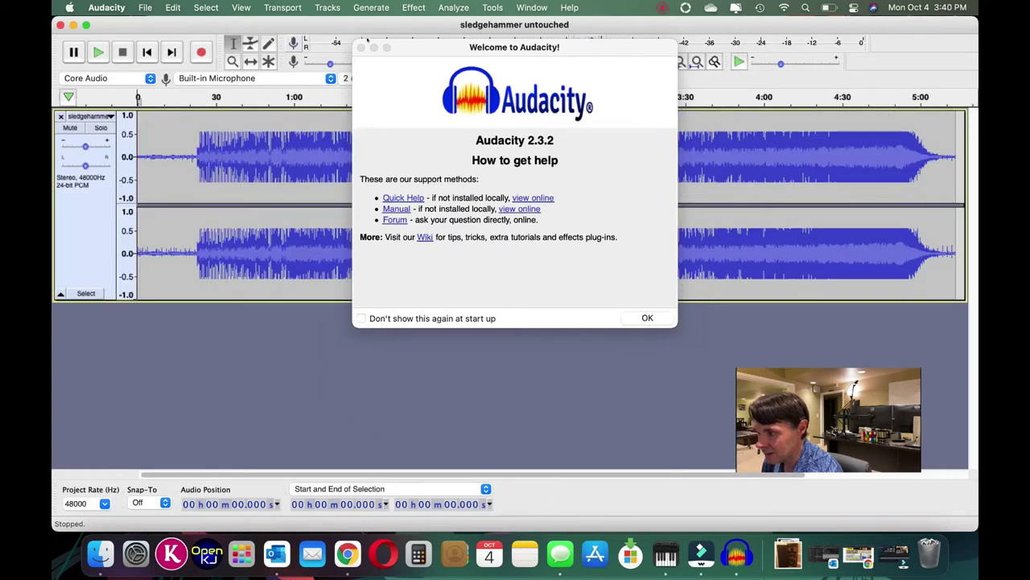
pyautogui.click(363, 46)
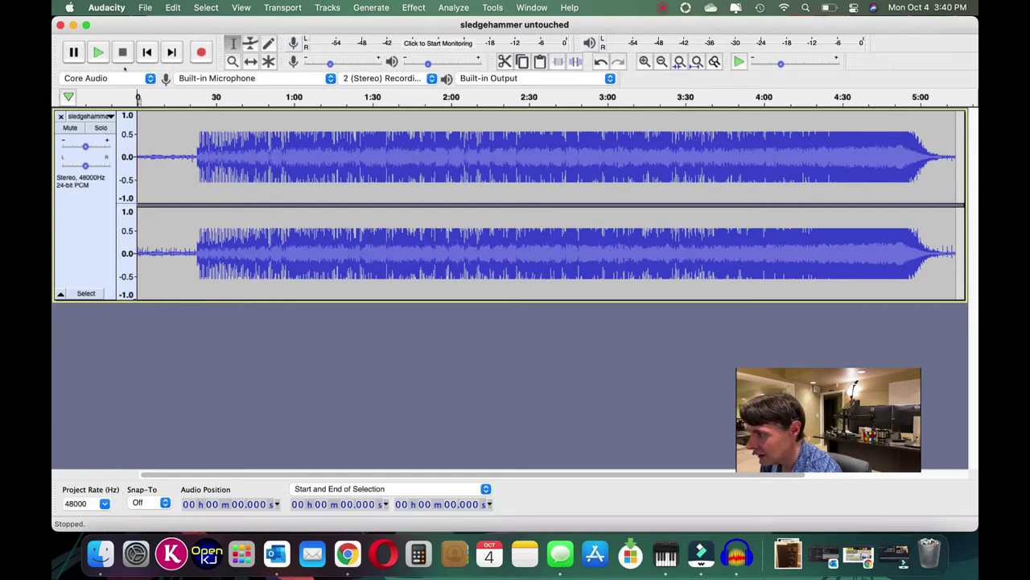
# Play the untouched recording from the start while raising the playback volume, then stop during the quiet intro
pyautogui.click(97, 52)
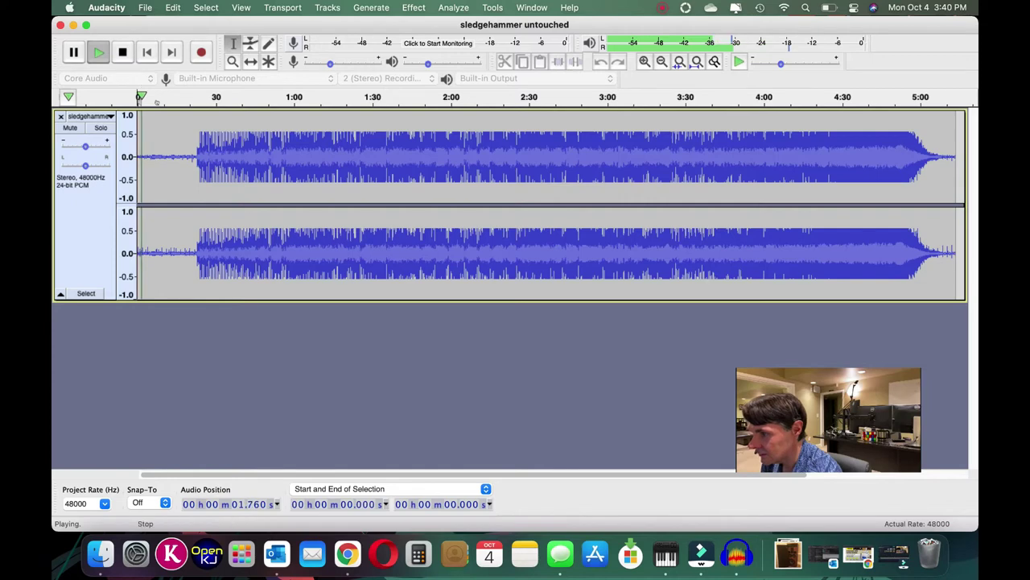
pyautogui.press('XF86AudioRaiseVolume')
pyautogui.press('XF86AudioRaiseVolume')
pyautogui.press('XF86AudioRaiseVolume')
pyautogui.press('XF86AudioRaiseVolume')
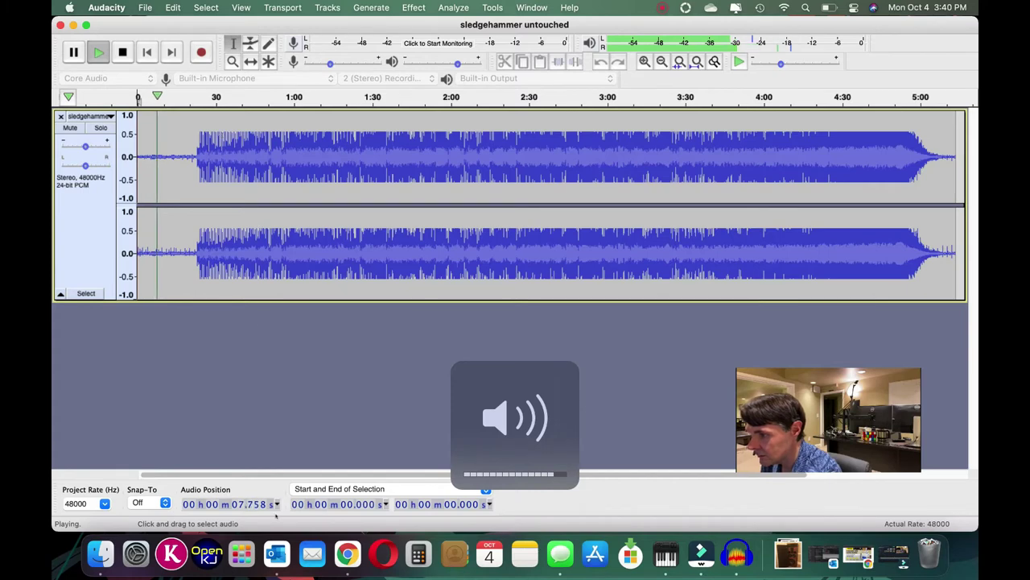
pyautogui.click(84, 477)
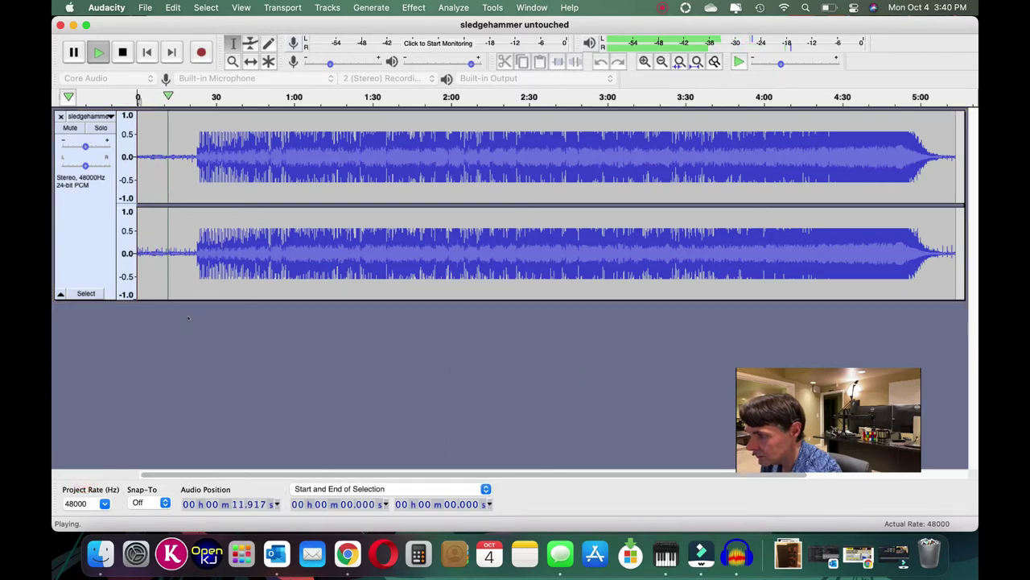
pyautogui.click(123, 51)
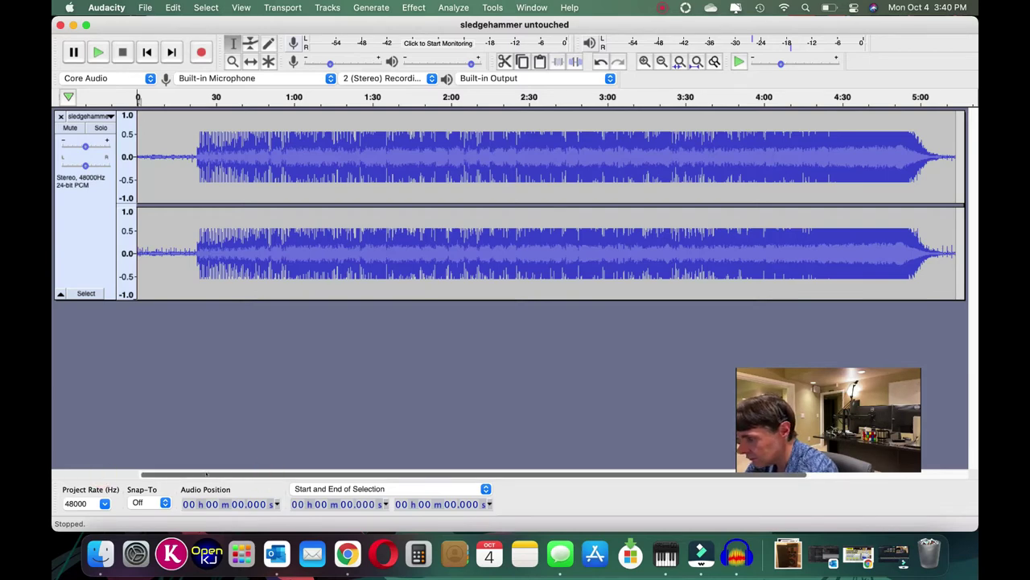
# Play briefly from 5.626 s, where the intro noise gets louder, then stop and nudge the cursor back to 5.580 s
pyautogui.moveTo(322, 475); pyautogui.dragTo(201, 478)
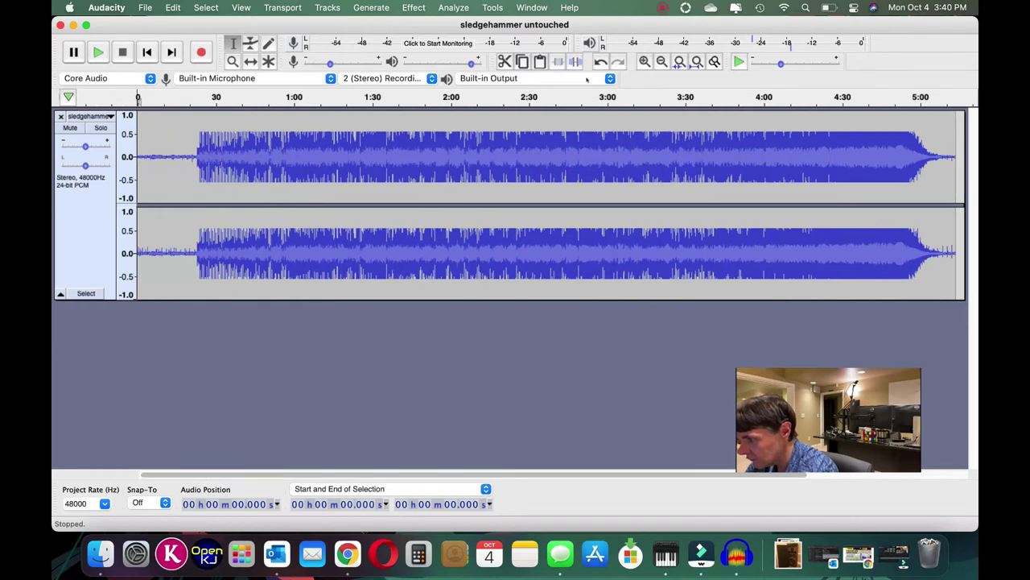
pyautogui.click(645, 62)
pyautogui.click(645, 61)
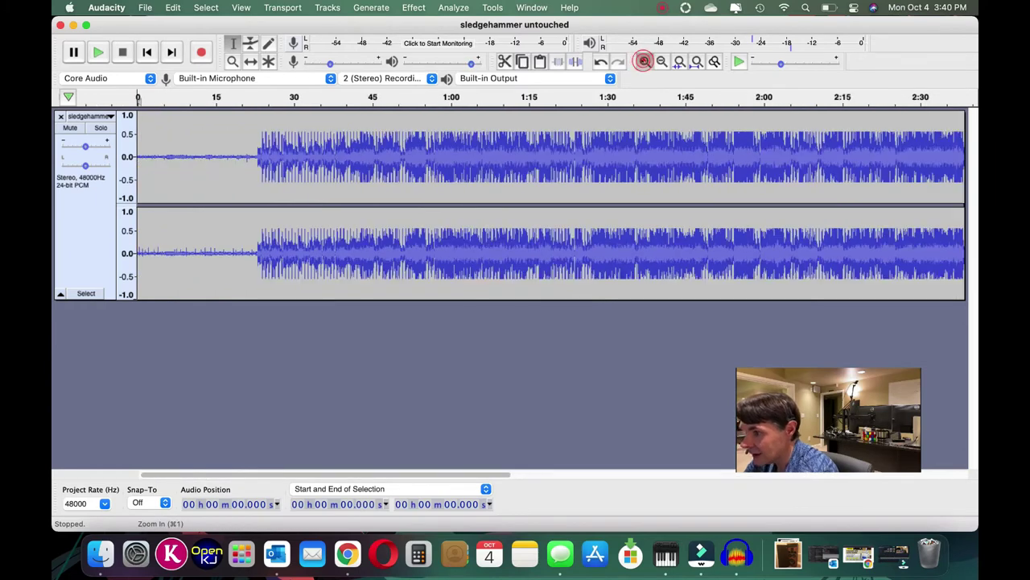
pyautogui.click(645, 61)
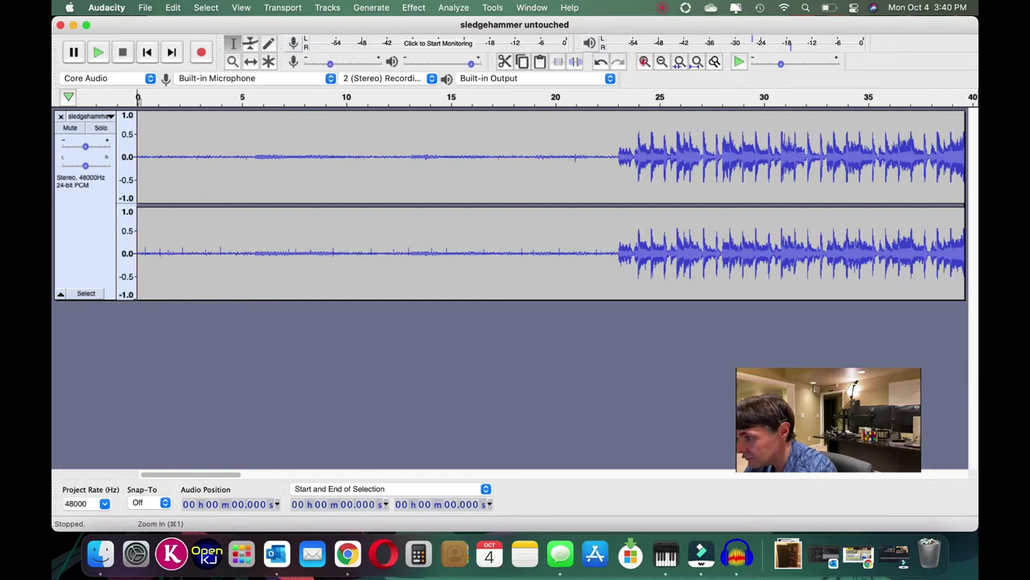
pyautogui.click(645, 61)
pyautogui.click(370, 179)
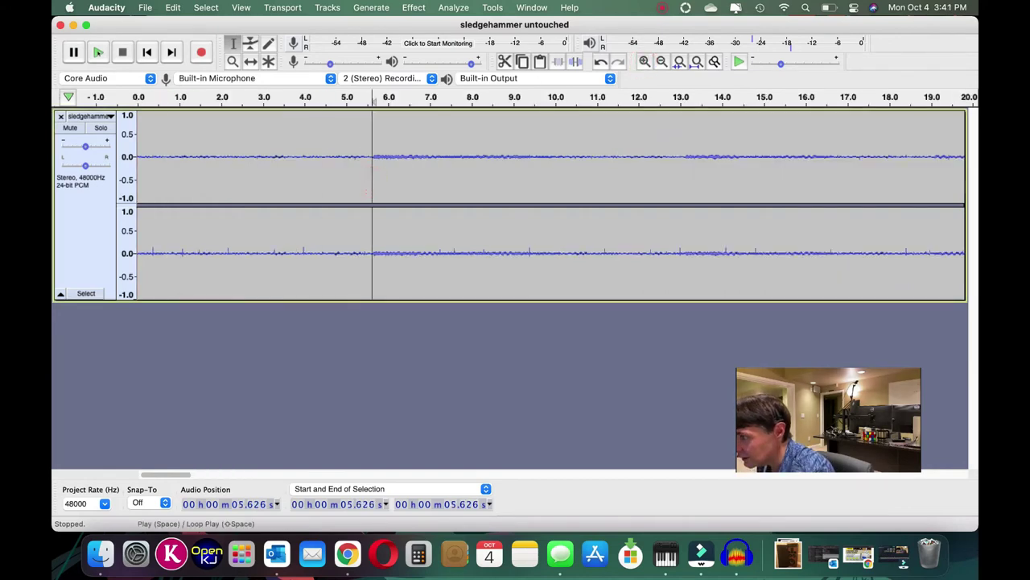
pyautogui.click(107, 53)
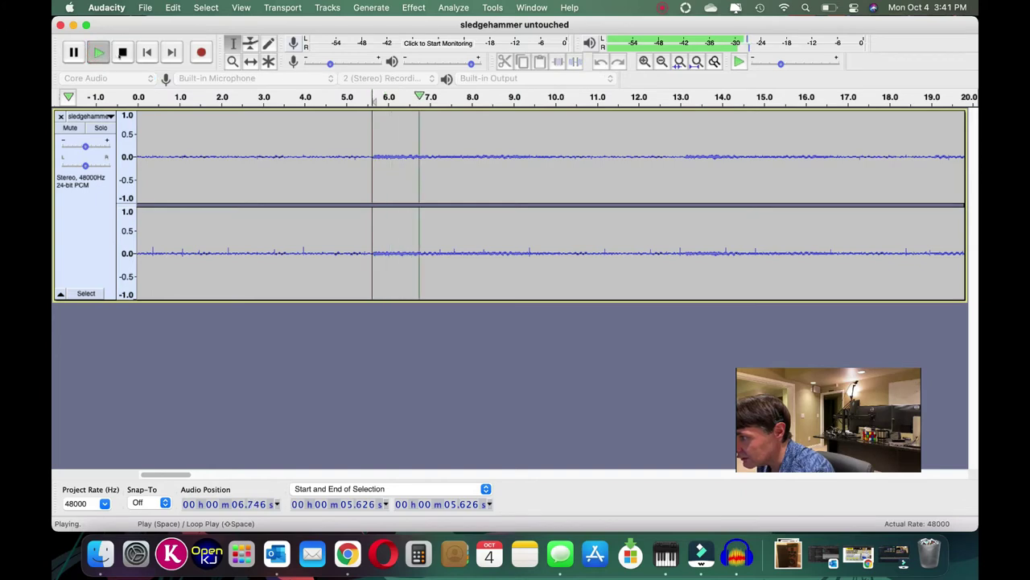
pyautogui.click(121, 54)
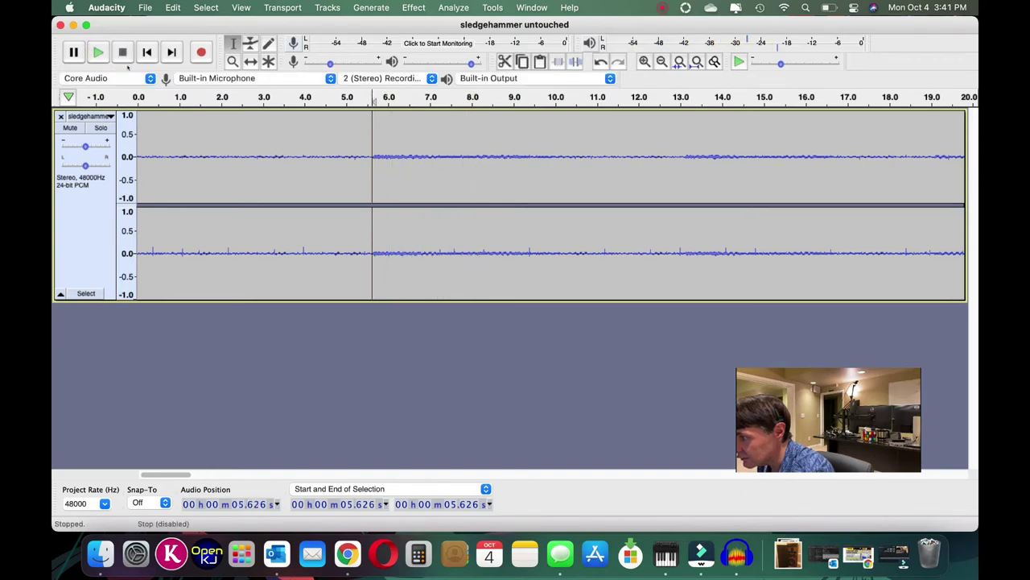
pyautogui.press('Left')
pyautogui.press('Left')
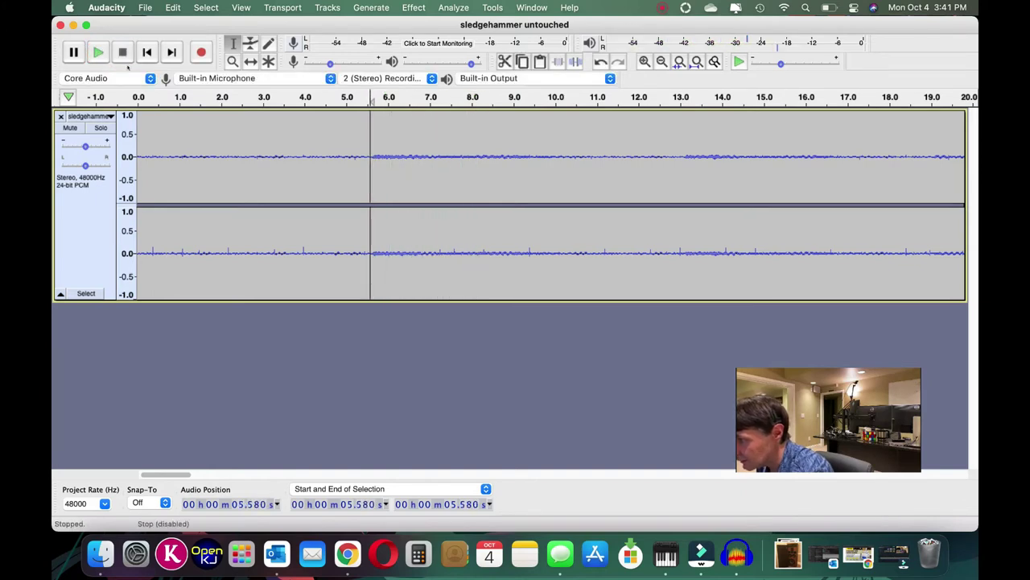
# Select the quiet intro from the start of the track to 5.596 s and capture it as the noise profile for Noise Reduction
pyautogui.press('Right')
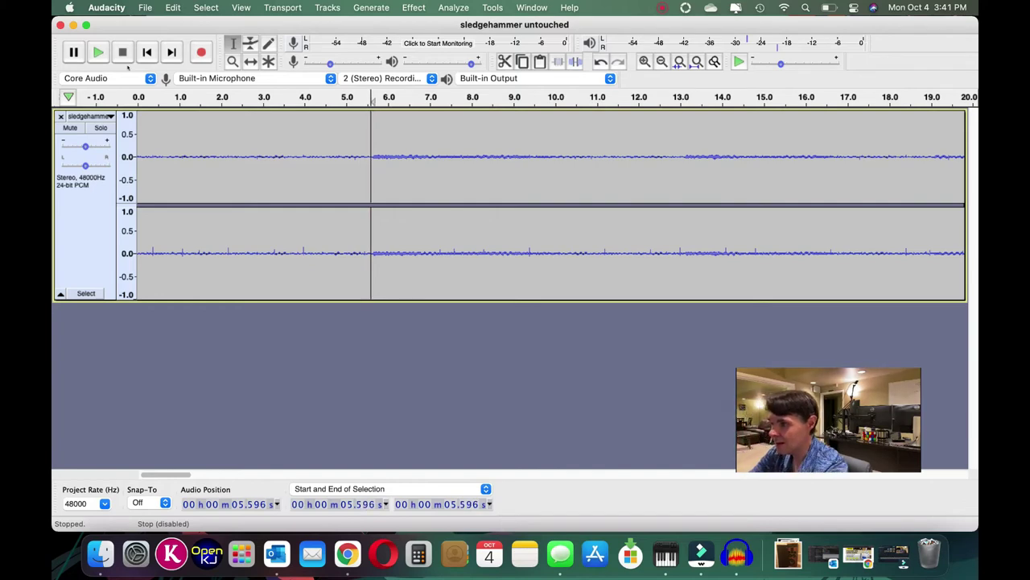
pyautogui.press('shift')
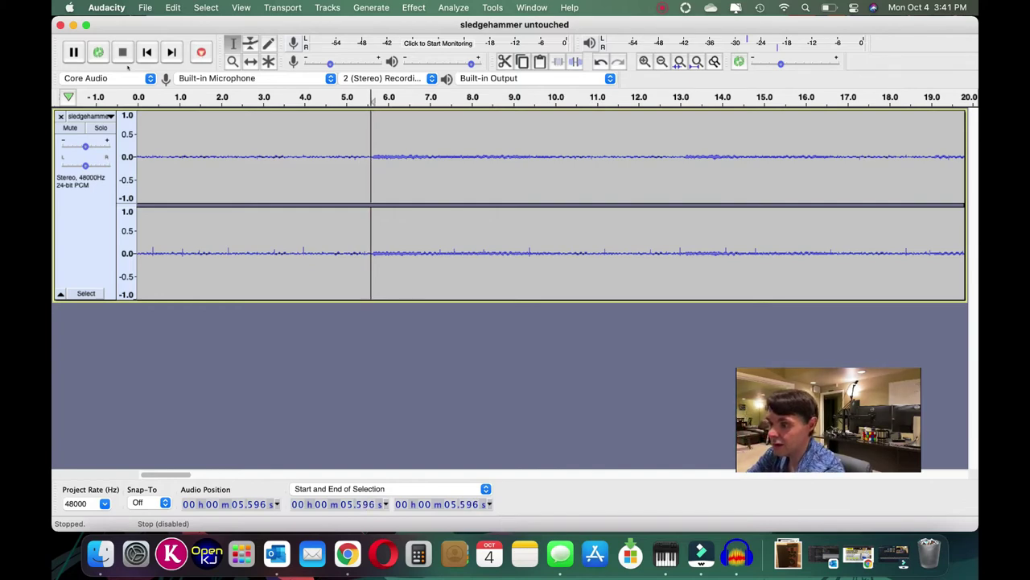
pyautogui.hotkey('shift', 'Home')
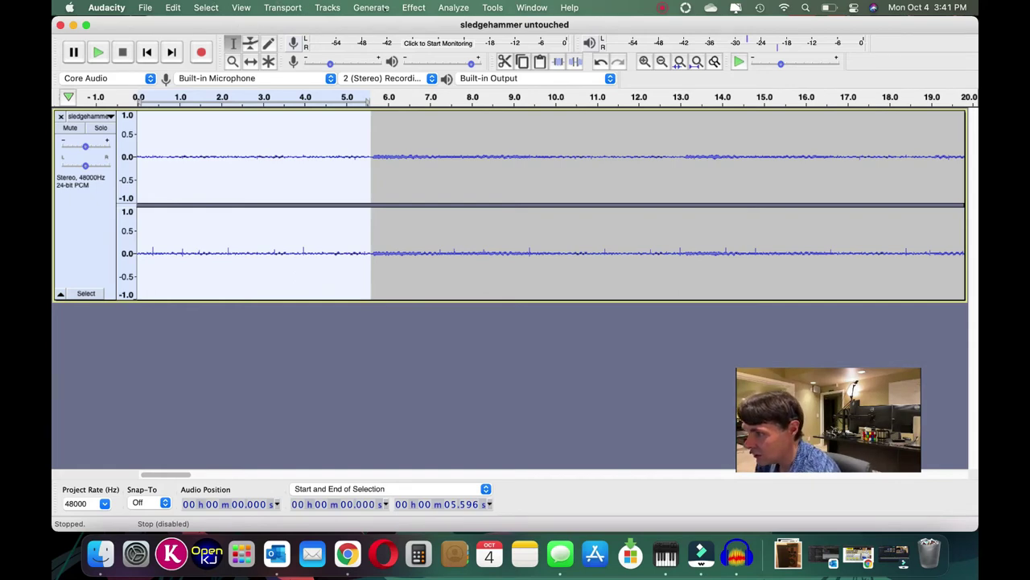
pyautogui.click(413, 7)
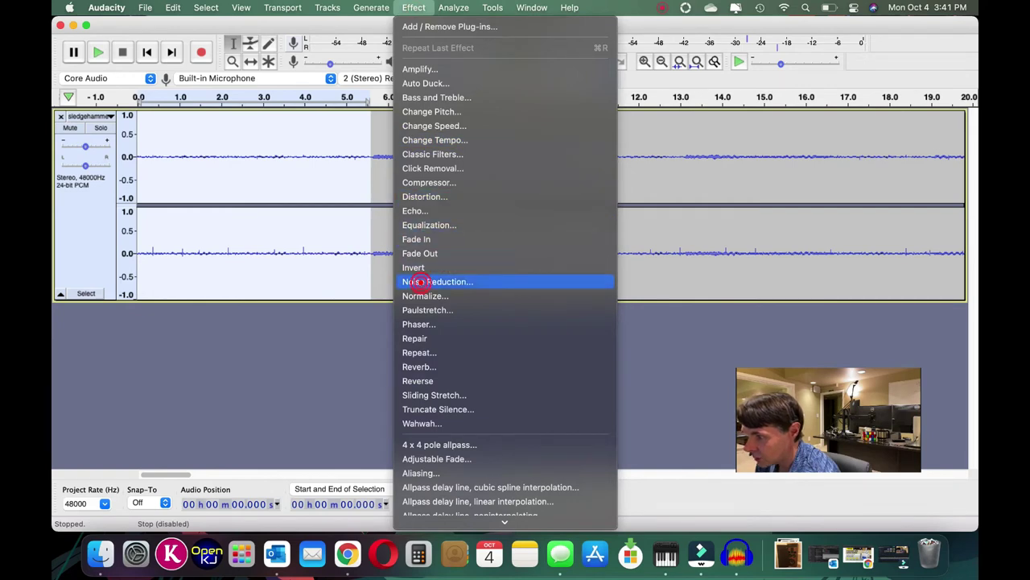
pyautogui.click(420, 282)
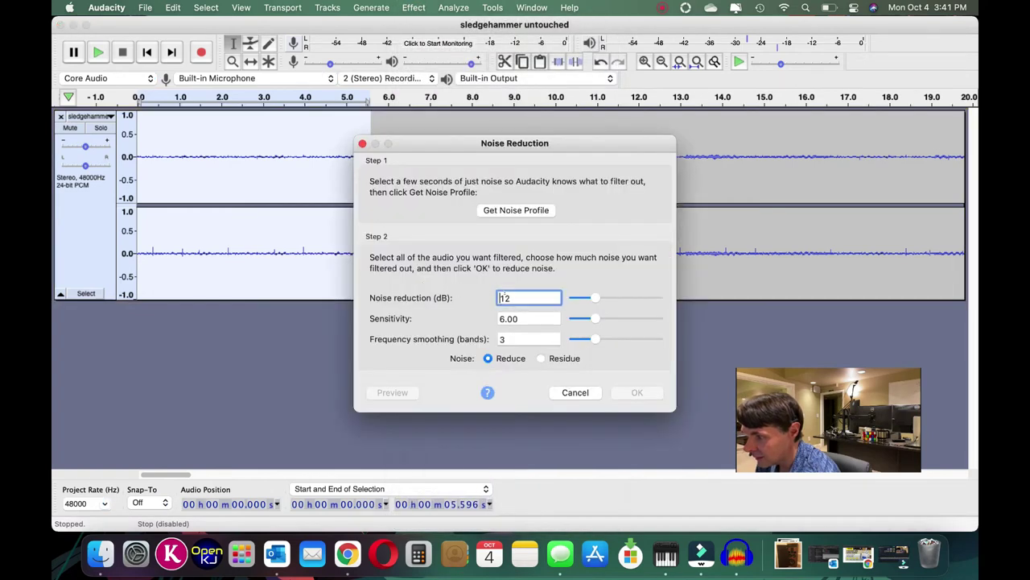
pyautogui.click(516, 209)
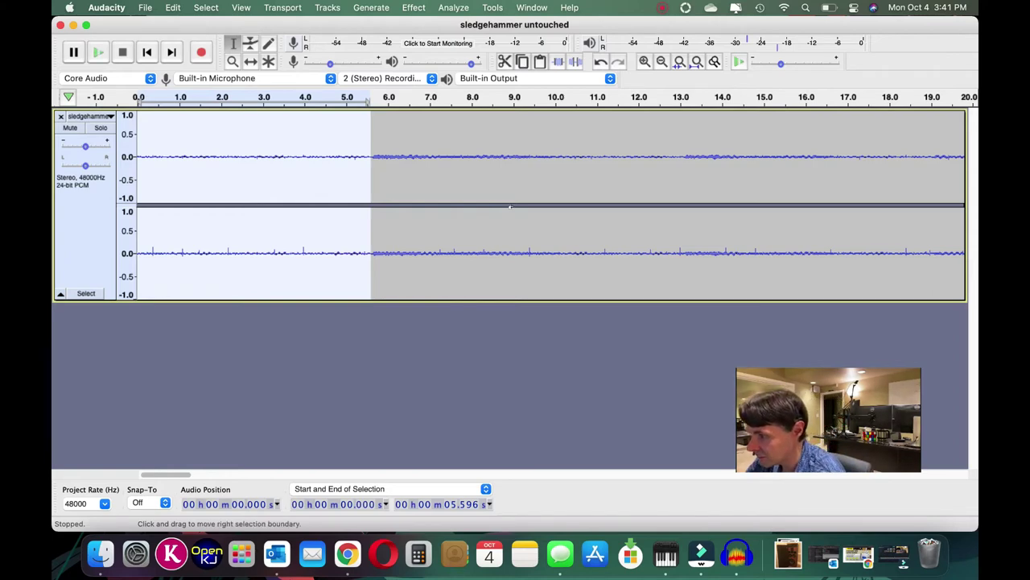
# Select the whole track, preview Noise Reduction briefly with the captured profile, and apply it in Reduce mode
pyautogui.press('super+a')
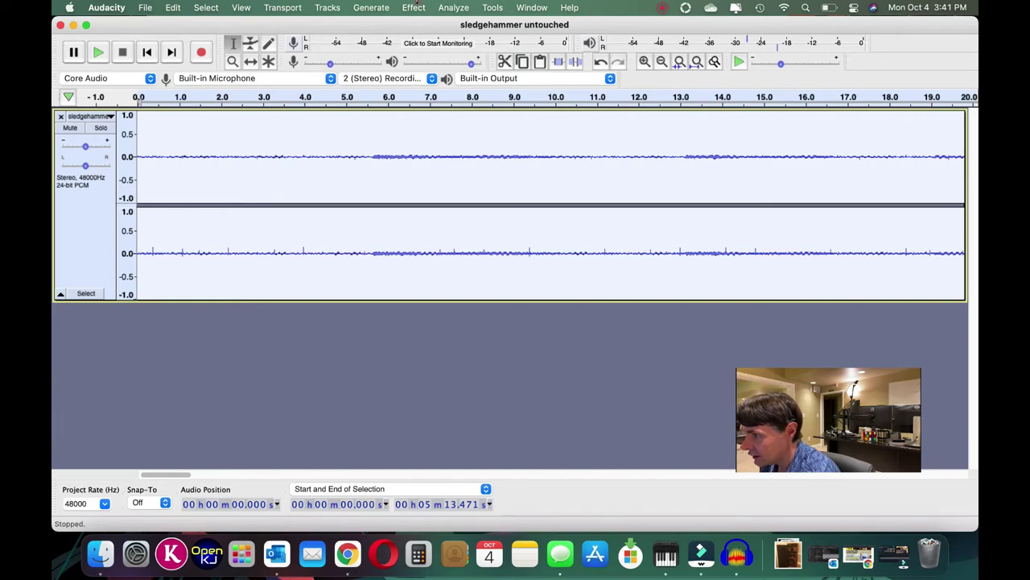
pyautogui.click(414, 7)
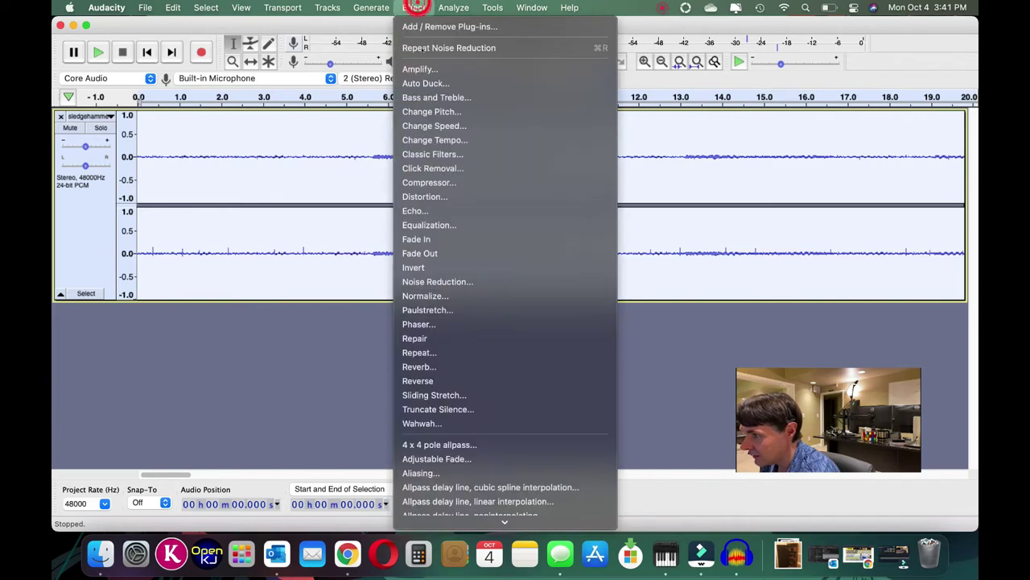
pyautogui.click(444, 283)
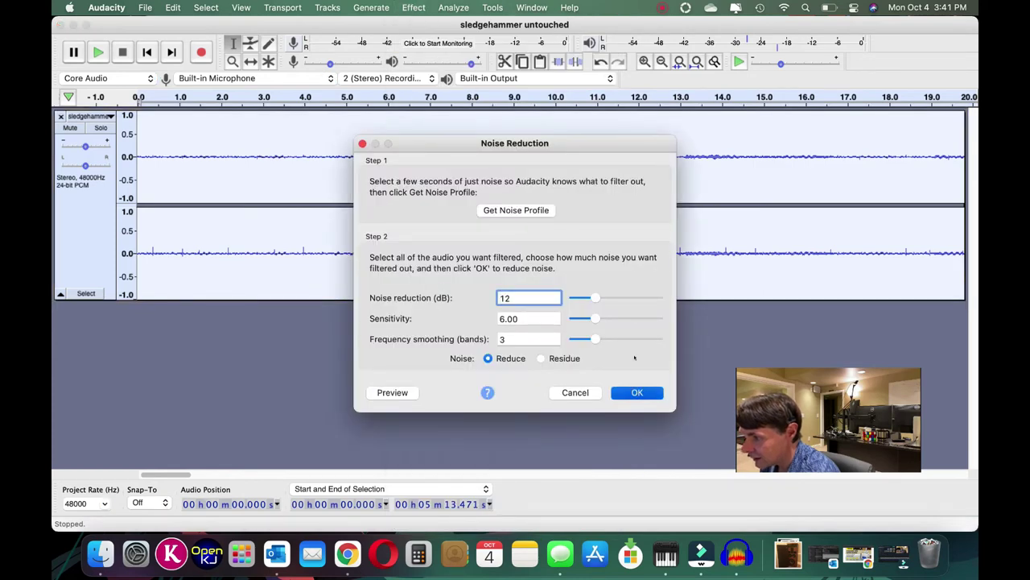
pyautogui.click(383, 394)
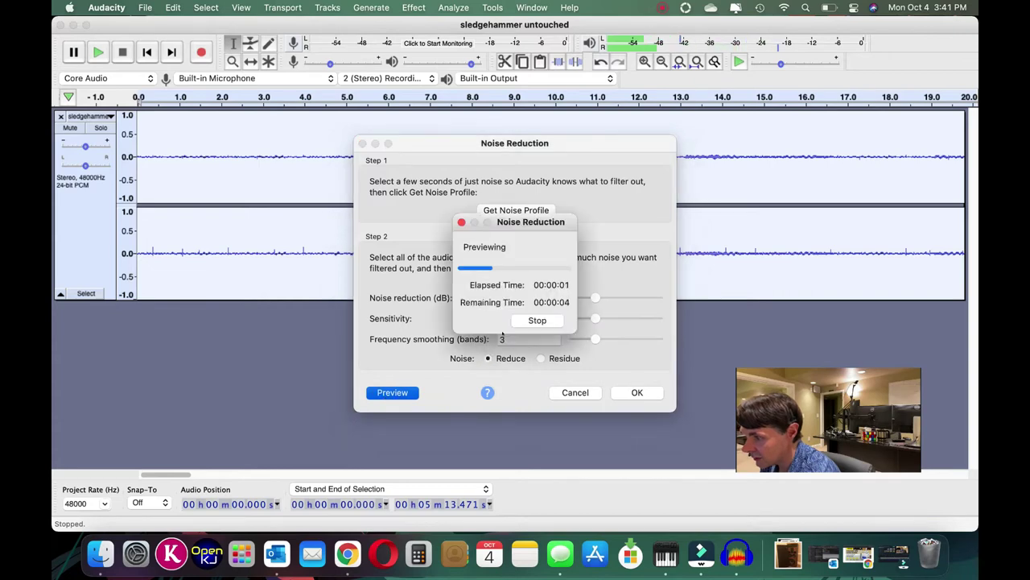
pyautogui.click(532, 320)
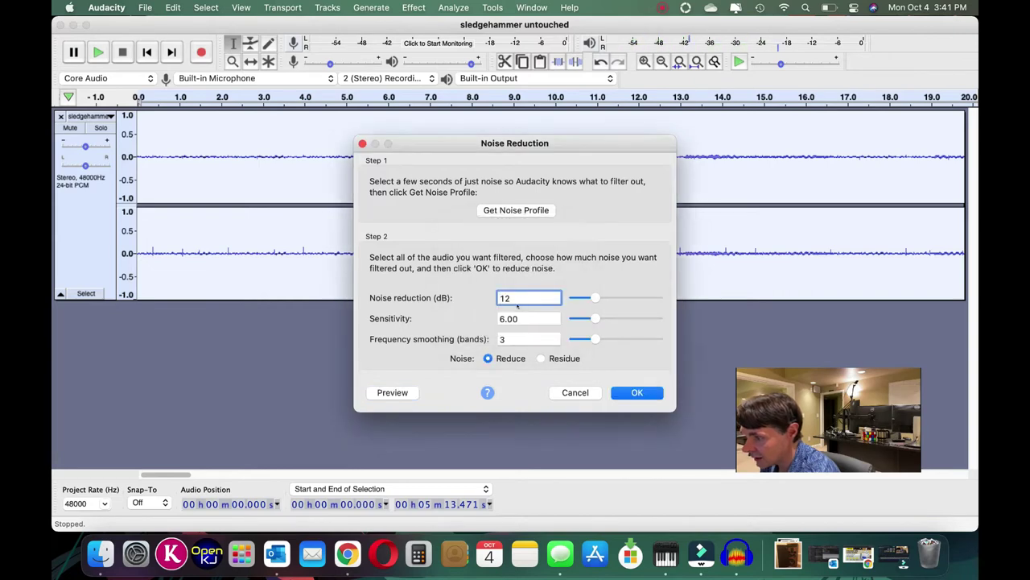
pyautogui.doubleClick(517, 297)
pyautogui.click(637, 392)
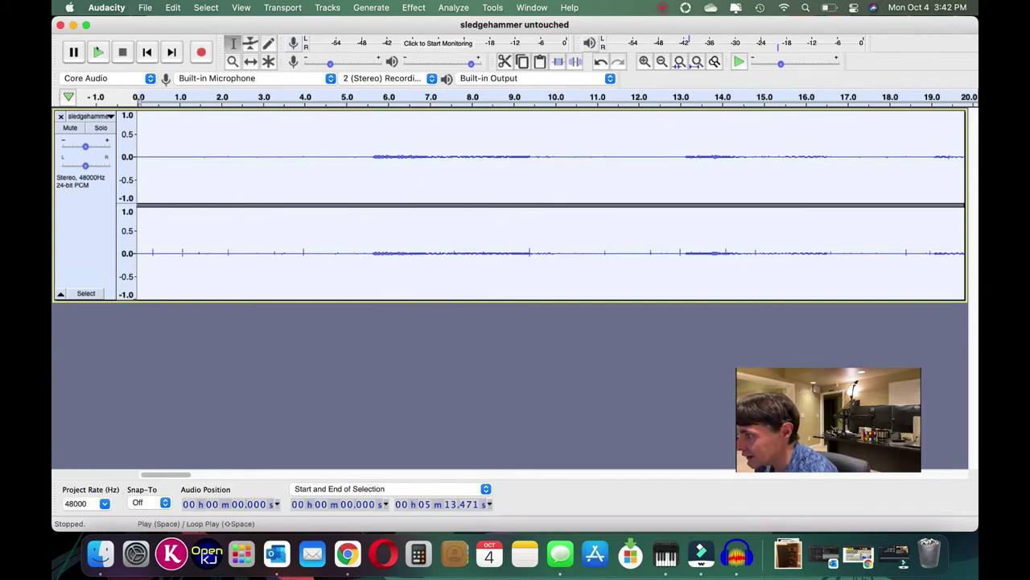
# Play the noise-reduced track from the start with the playback volume raised, then stop after about 13 s
pyautogui.click(97, 52)
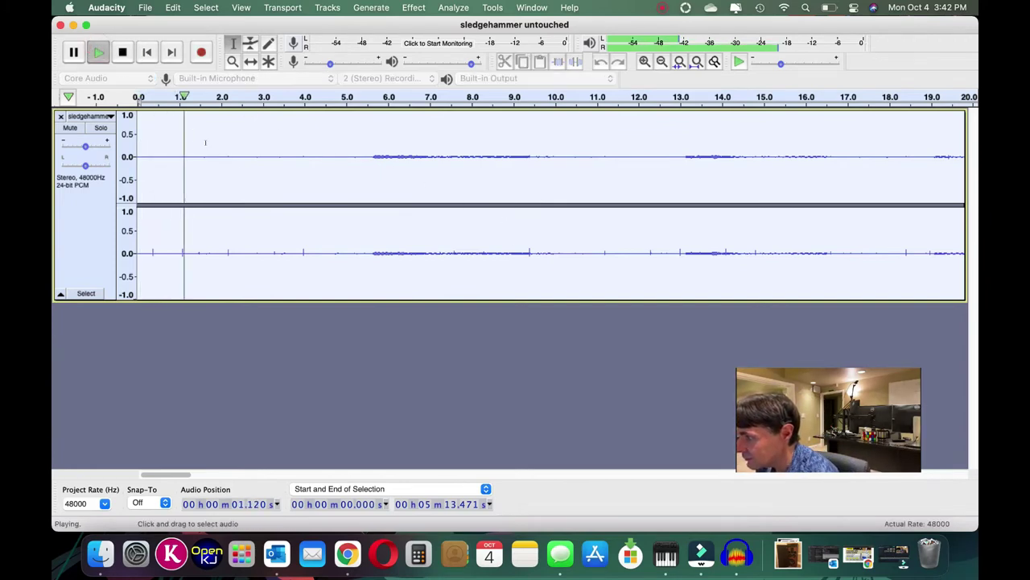
pyautogui.press('XF86AudioRaiseVolume')
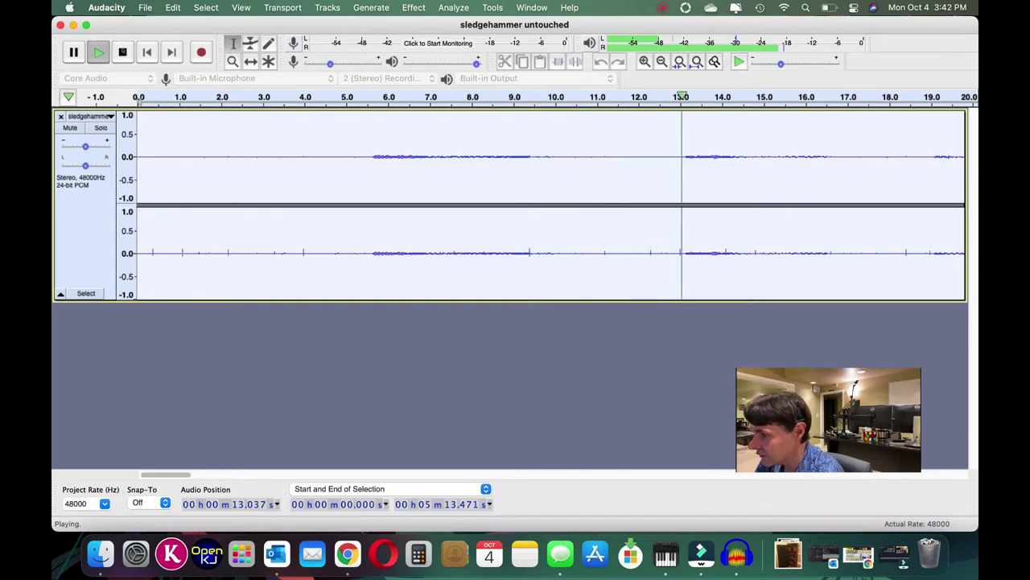
pyautogui.click(122, 52)
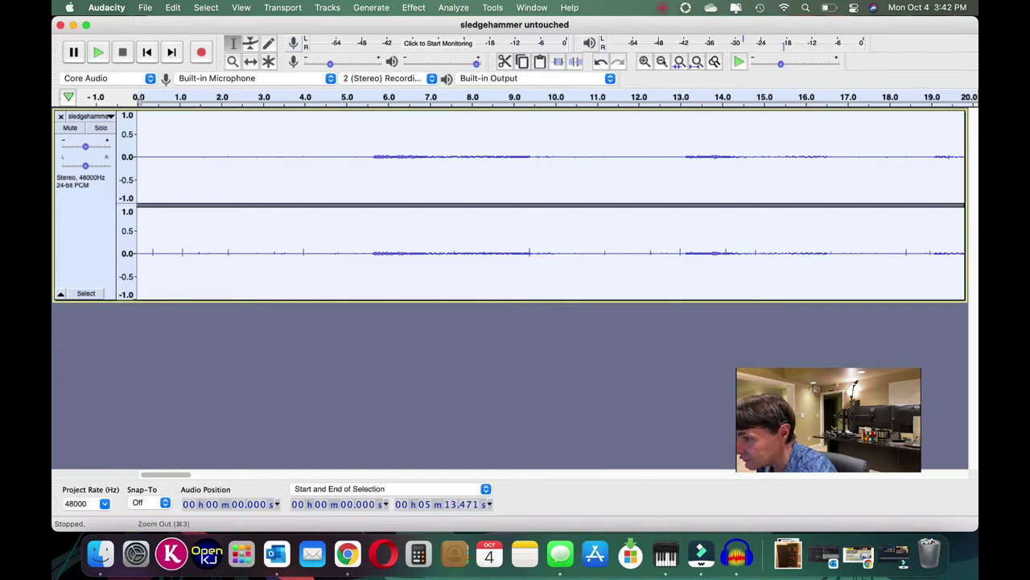
# Normalize the whole track to a 0.0 dB peak with DC offset removed and stereo channels handled independently
pyautogui.click(662, 62)
pyautogui.click(662, 62)
pyautogui.click(662, 62)
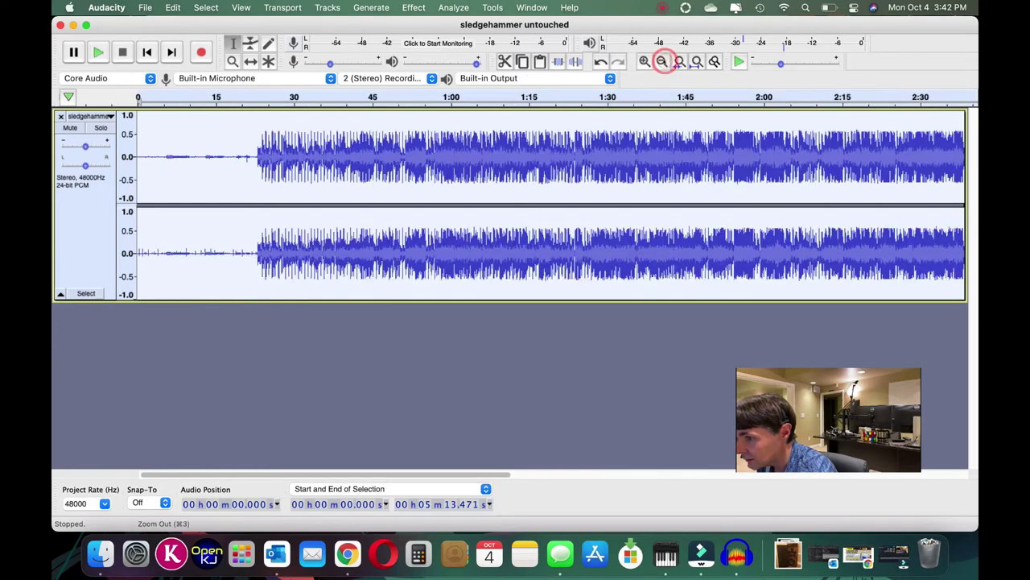
pyautogui.click(145, 7)
pyautogui.click(243, 182)
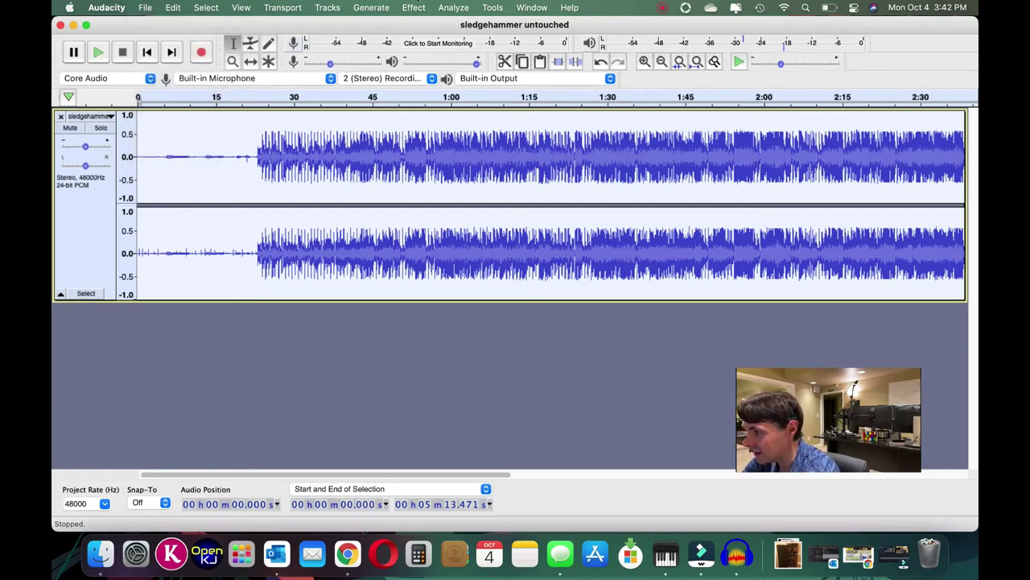
pyautogui.click(414, 7)
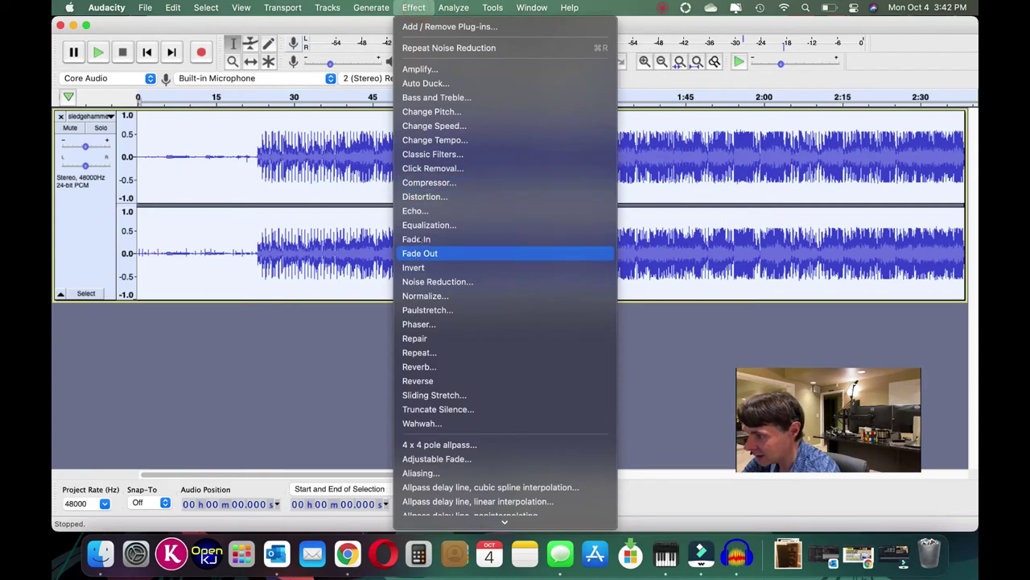
pyautogui.click(419, 295)
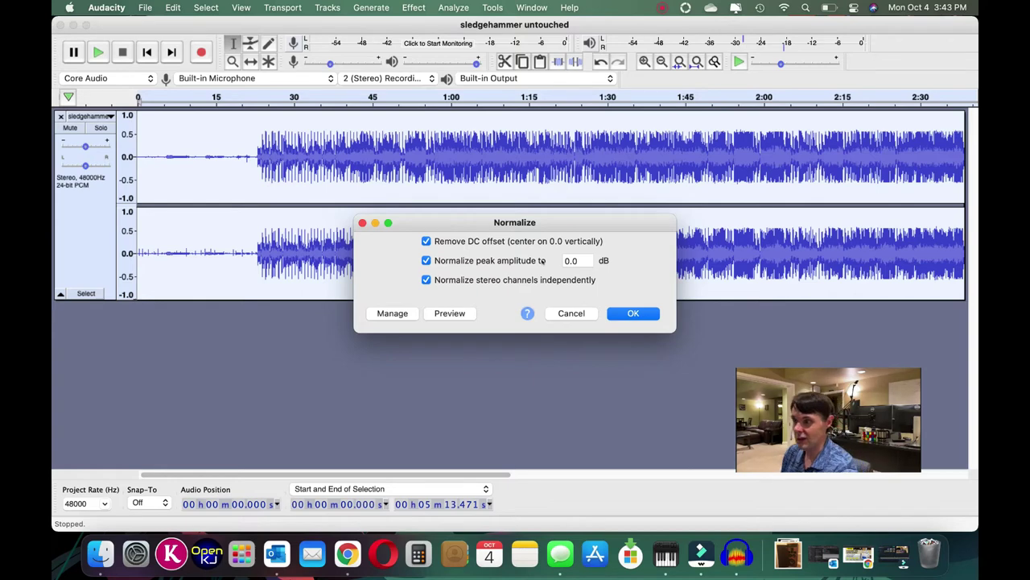
pyautogui.click(630, 312)
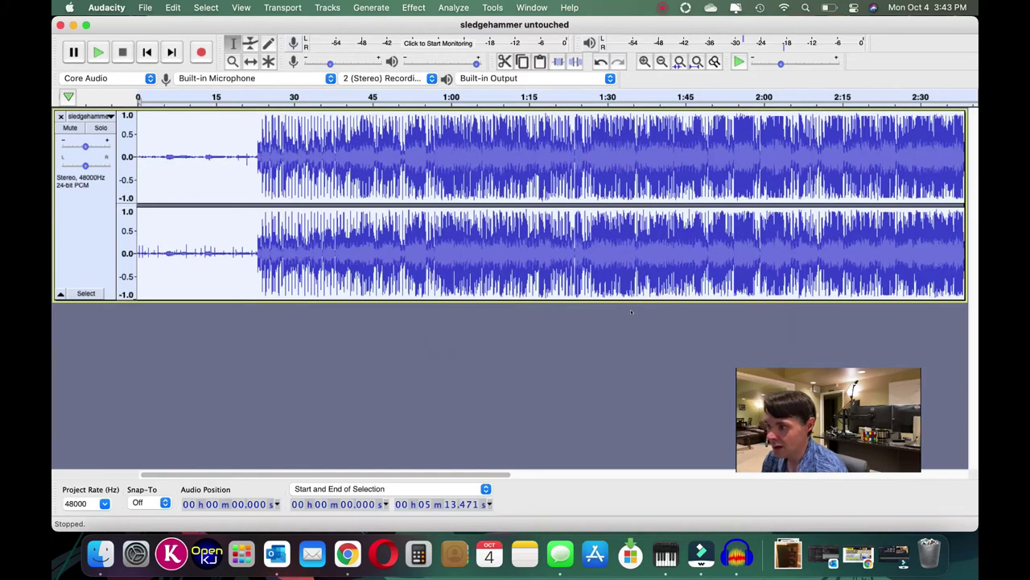
# Play the normalized track from the start, skip ahead to just before the music begins, and stop once it has been heard
pyautogui.click(228, 143)
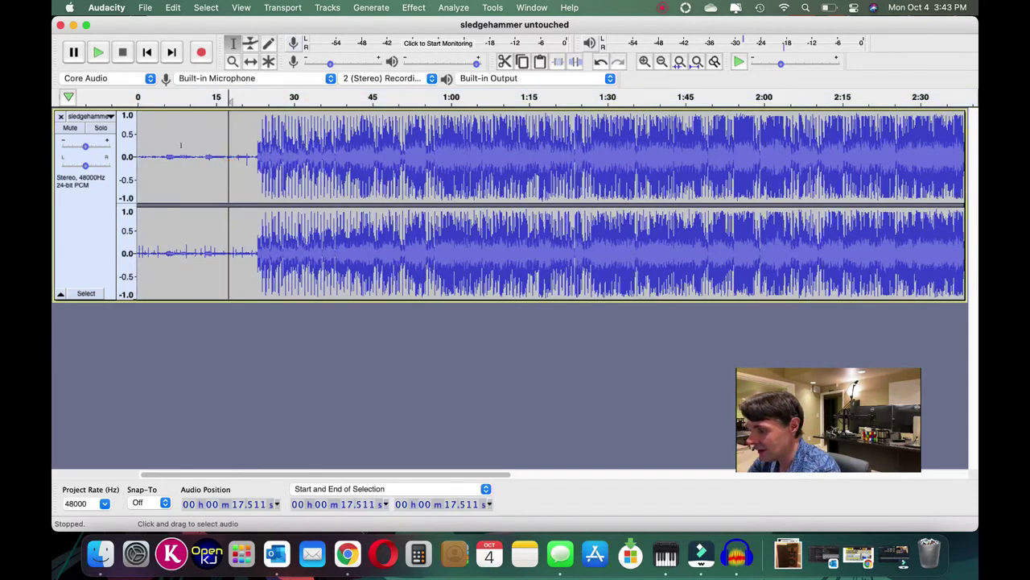
pyautogui.press('Home')
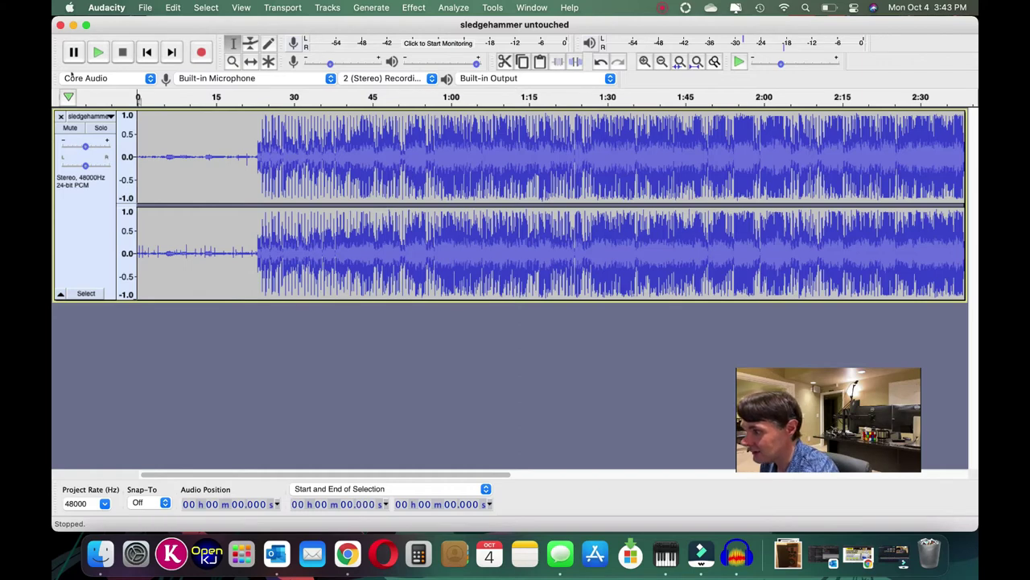
pyautogui.click(98, 53)
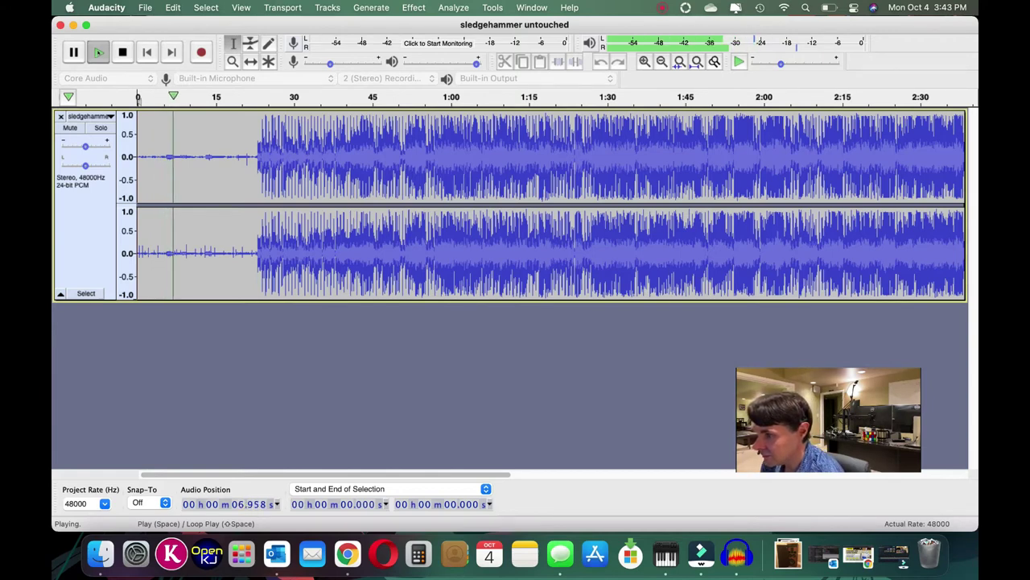
pyautogui.click(237, 189)
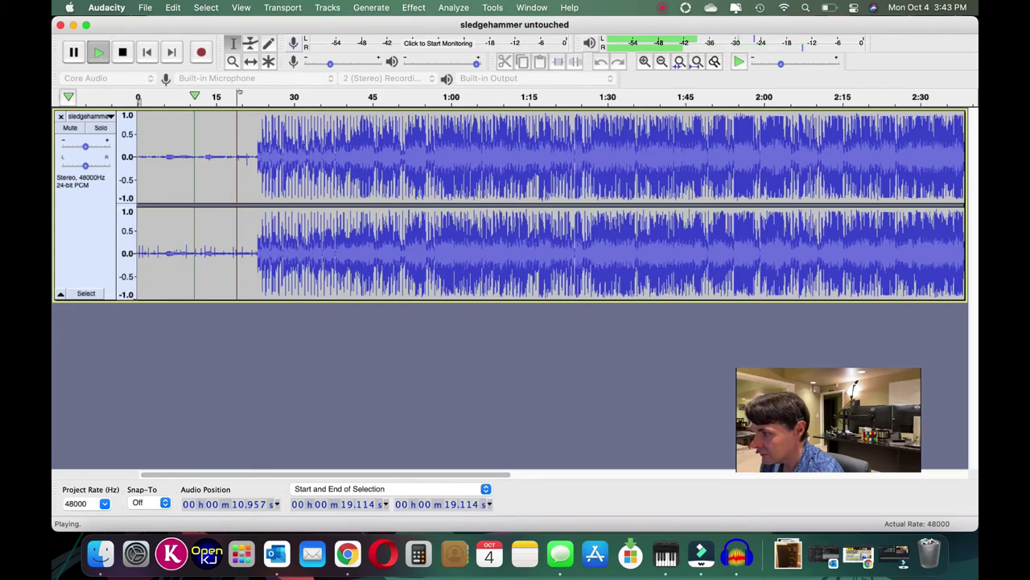
pyautogui.click(240, 94)
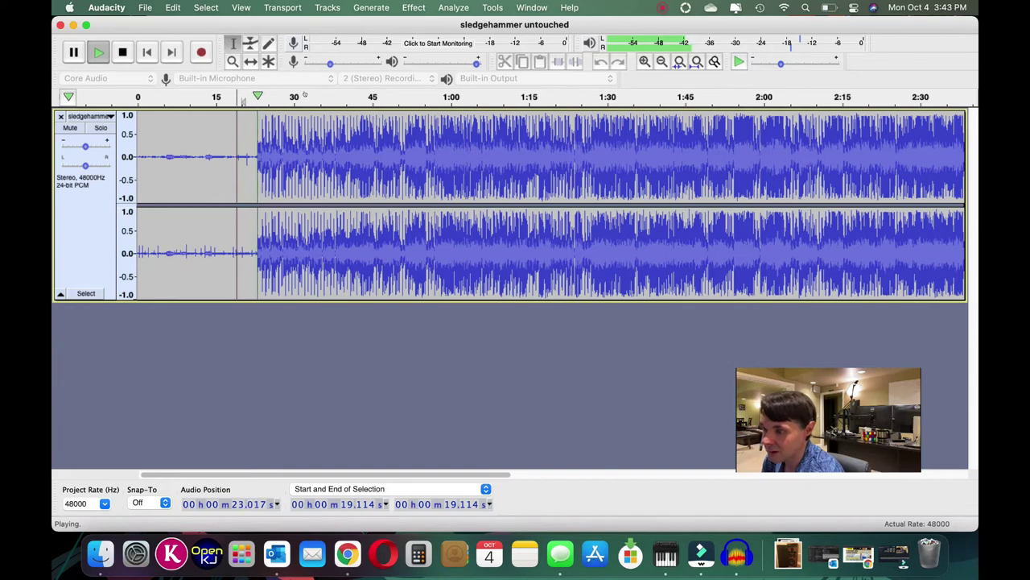
pyautogui.click(122, 51)
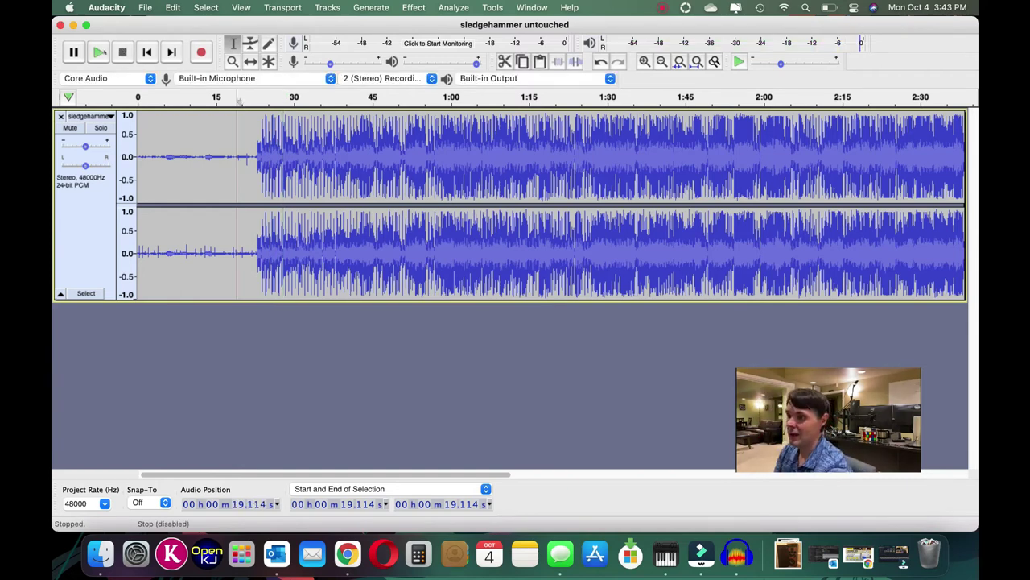
# Start an audio export of the project and name the file "sledgehammer normalized noise reduced"
pyautogui.click(145, 7)
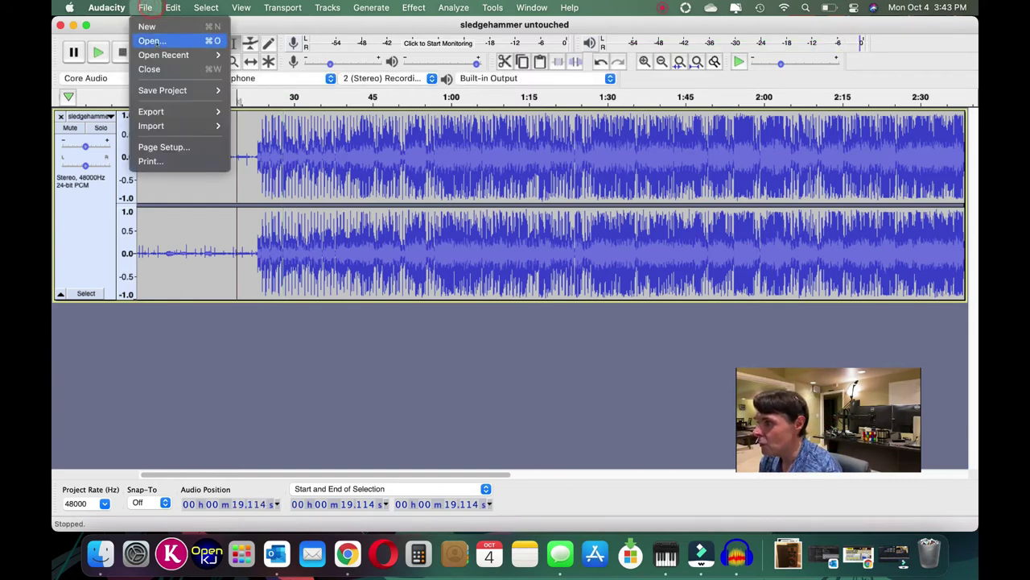
pyautogui.moveTo(156, 57)
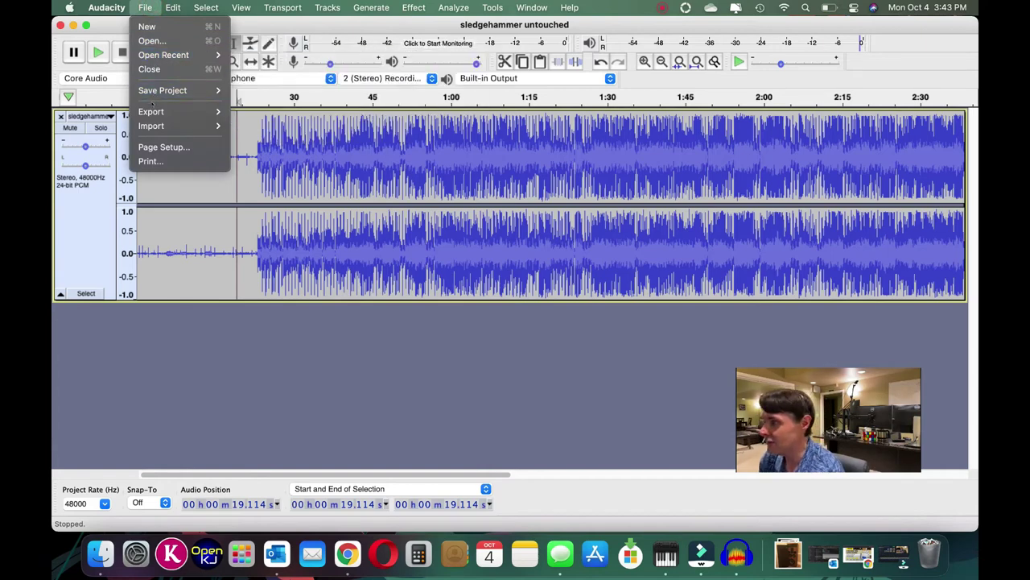
pyautogui.moveTo(153, 112)
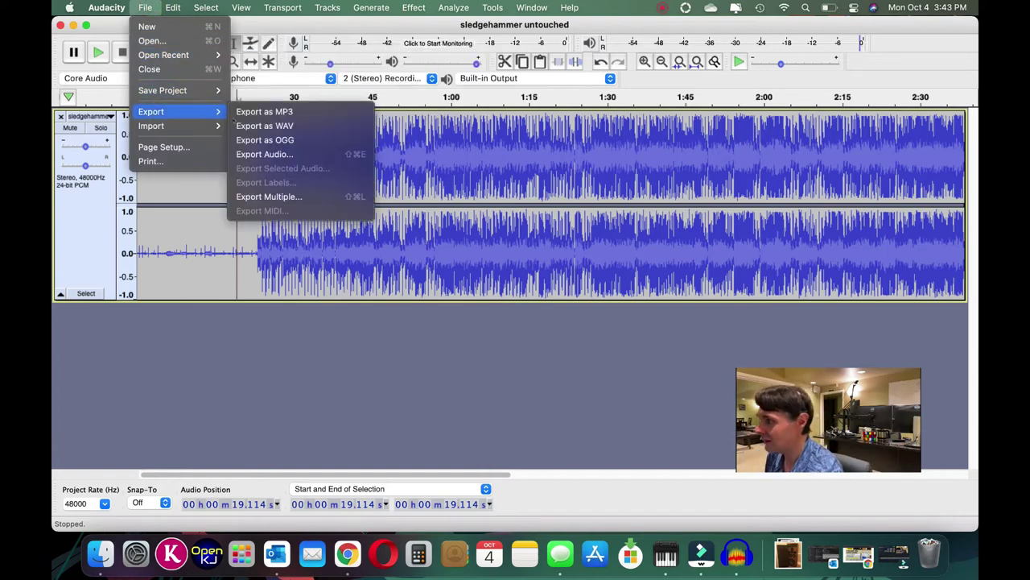
pyautogui.click(257, 154)
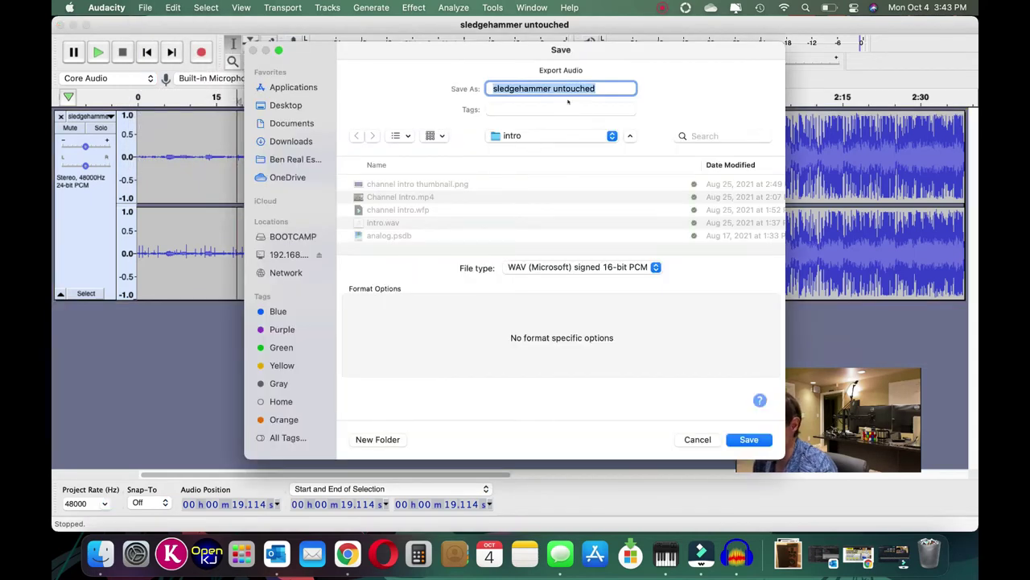
pyautogui.press('Right')
pyautogui.press('BackSpace')
pyautogui.press('BackSpace')
pyautogui.press('BackSpace')
pyautogui.press('BackSpace')
pyautogui.press('BackSpace')
pyautogui.press('BackSpace')
pyautogui.press('BackSpace')
pyautogui.press('BackSpace')
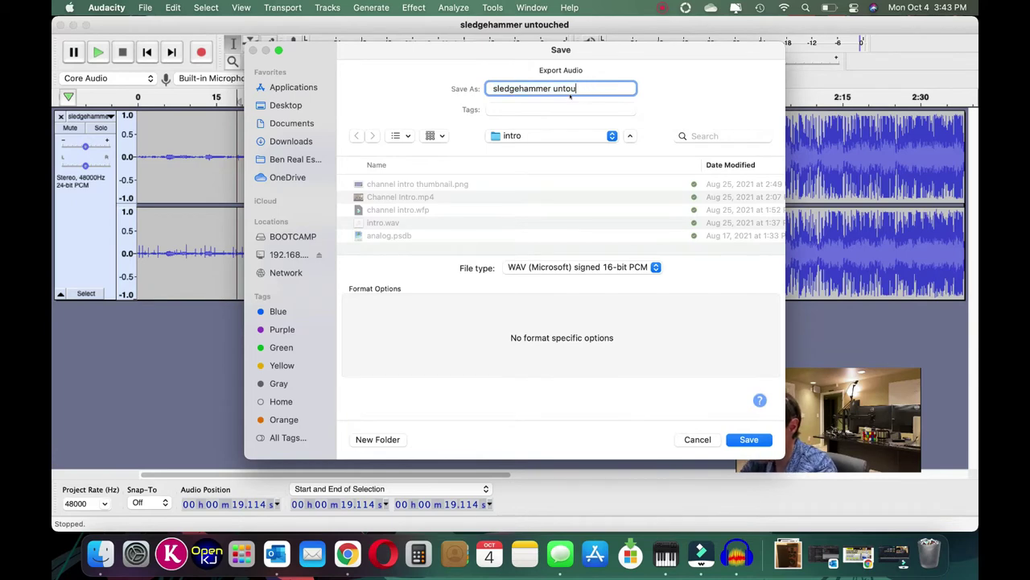
pyautogui.press('BackSpace')
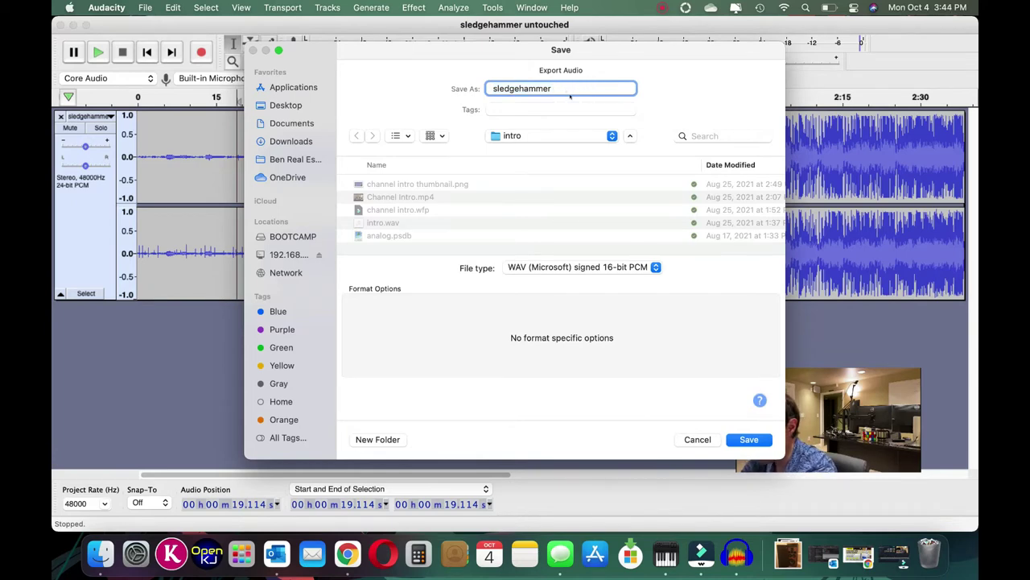
pyautogui.write('mer normalized nois')
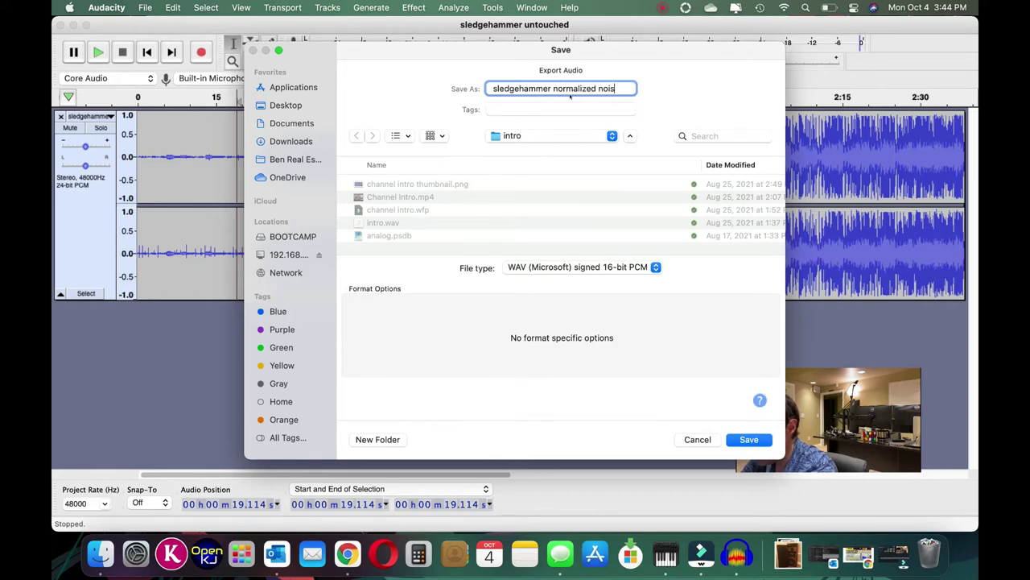
pyautogui.write('e reduced')
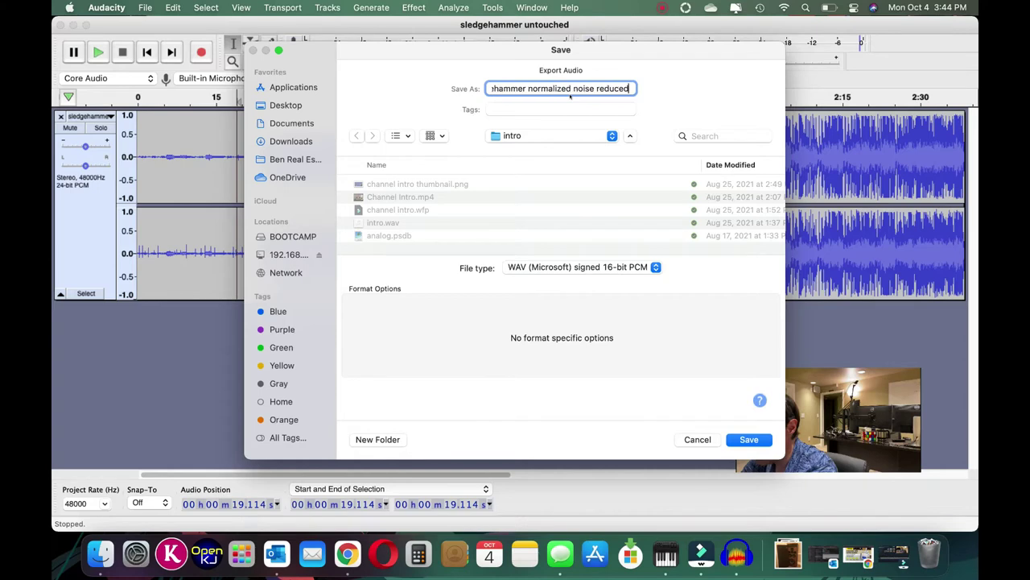
# Set the export file type to FLAC Files with a bit depth of 16 bit
pyautogui.click(636, 269)
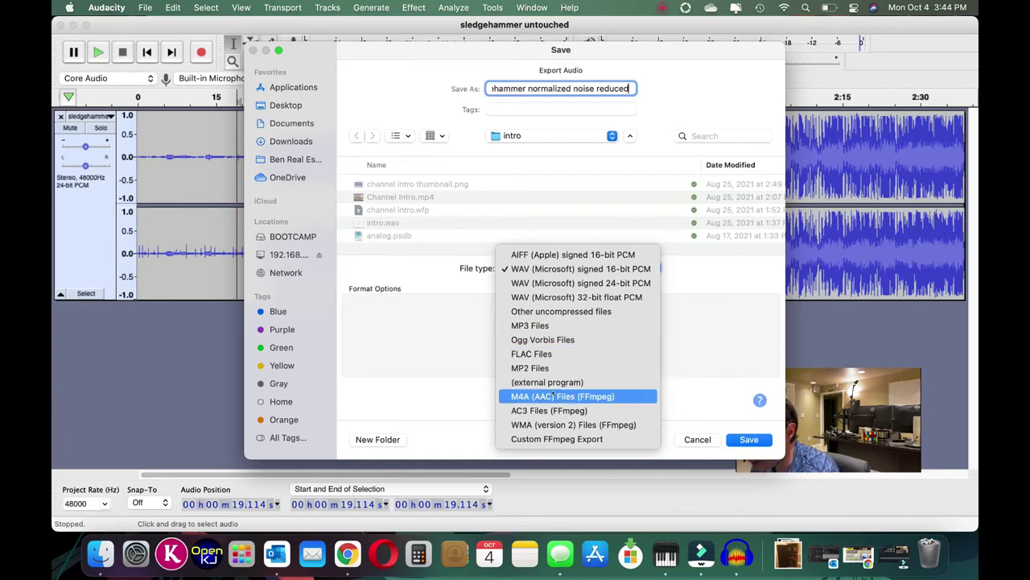
pyautogui.click(579, 396)
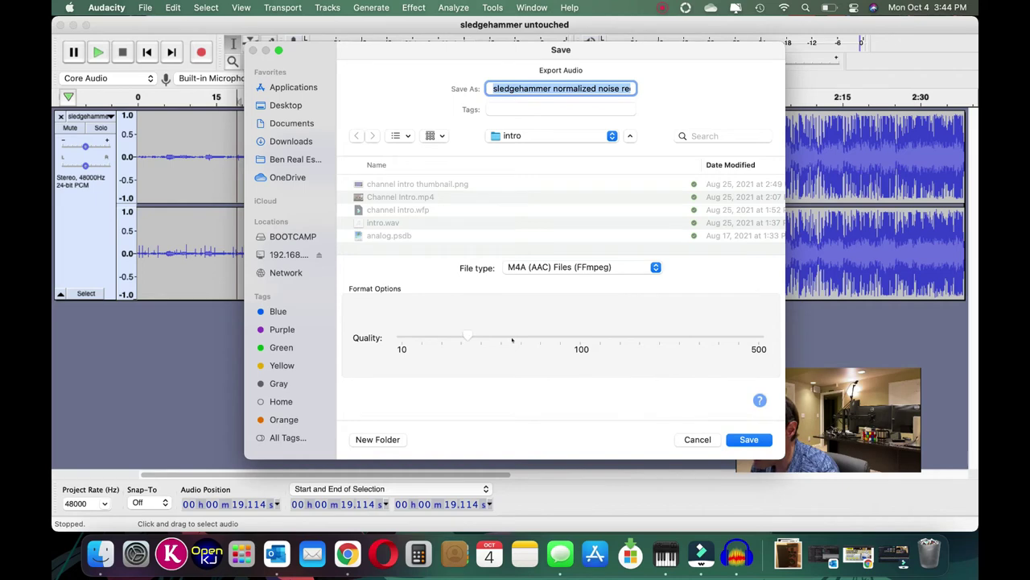
pyautogui.click(597, 272)
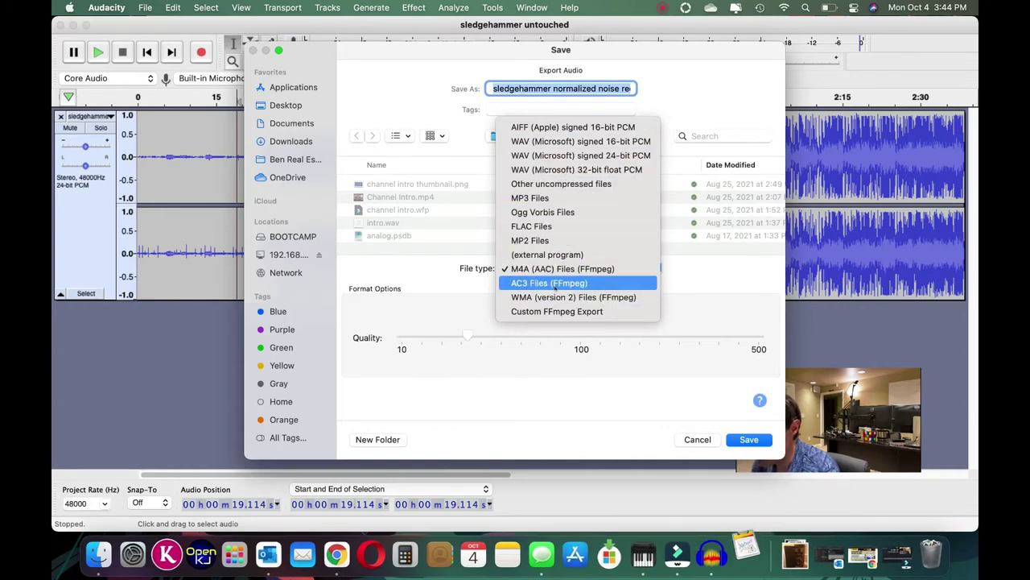
pyautogui.click(554, 226)
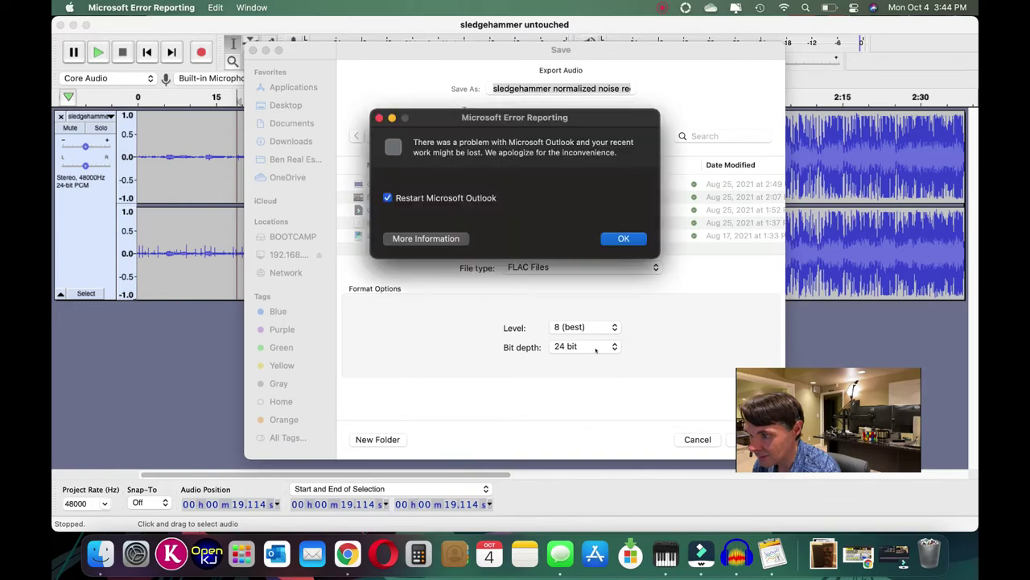
pyautogui.click(595, 349)
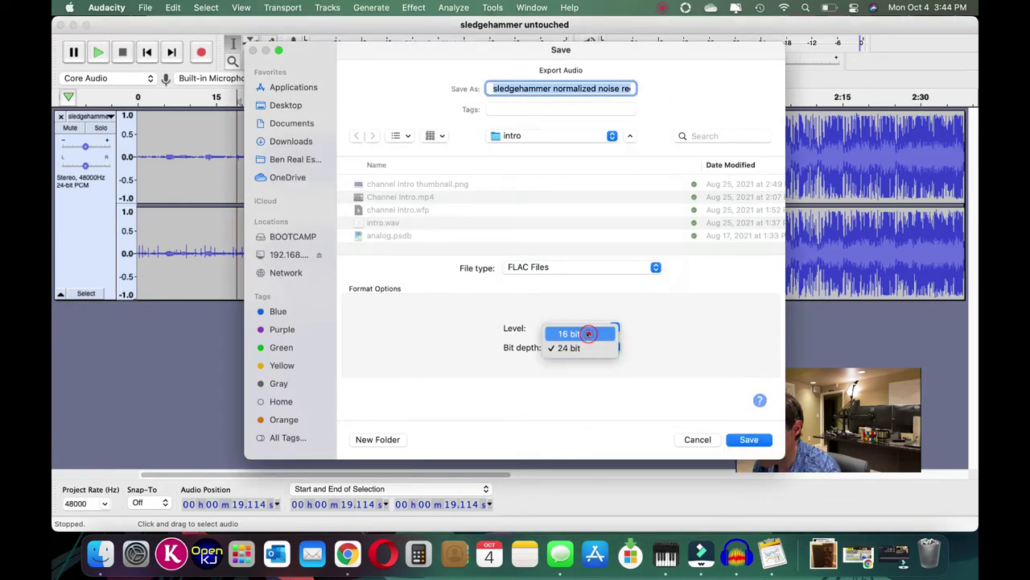
pyautogui.click(589, 333)
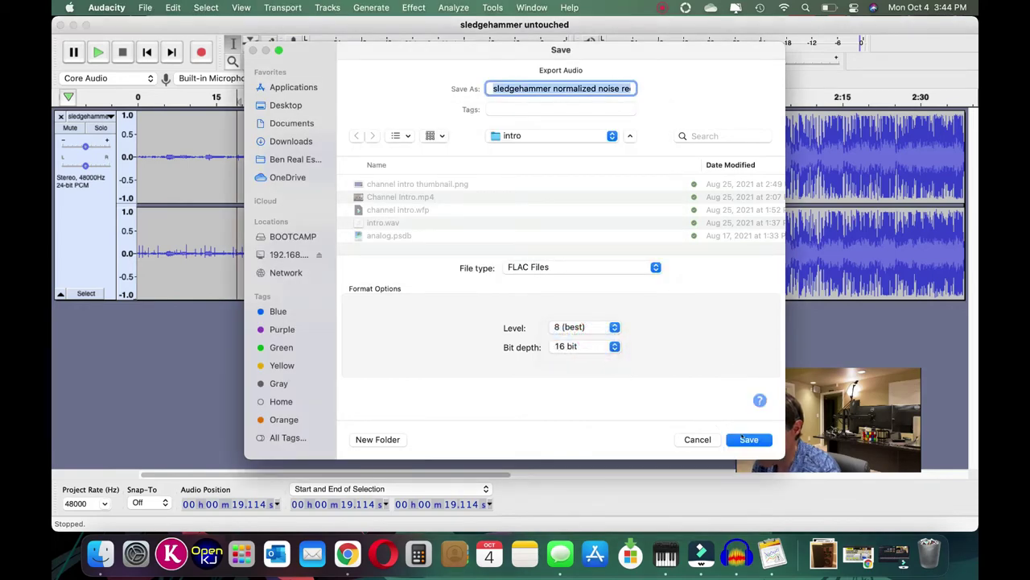
pyautogui.click(612, 136)
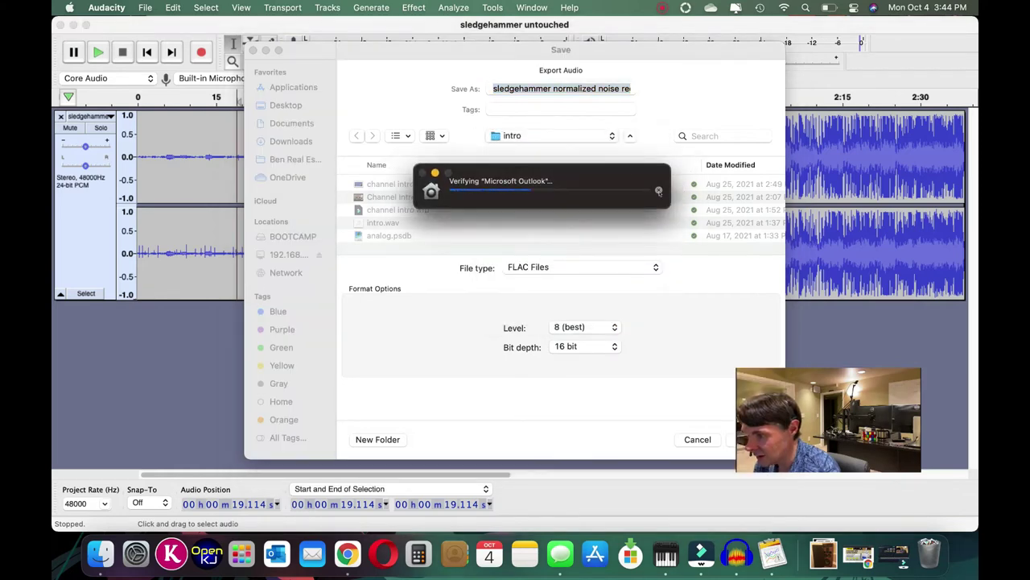
pyautogui.click(658, 191)
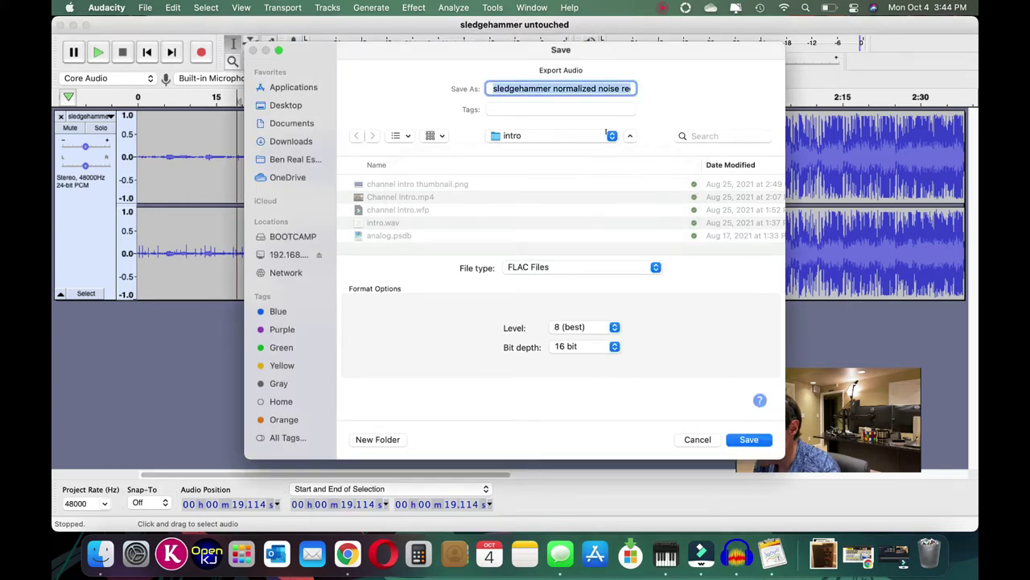
pyautogui.click(612, 134)
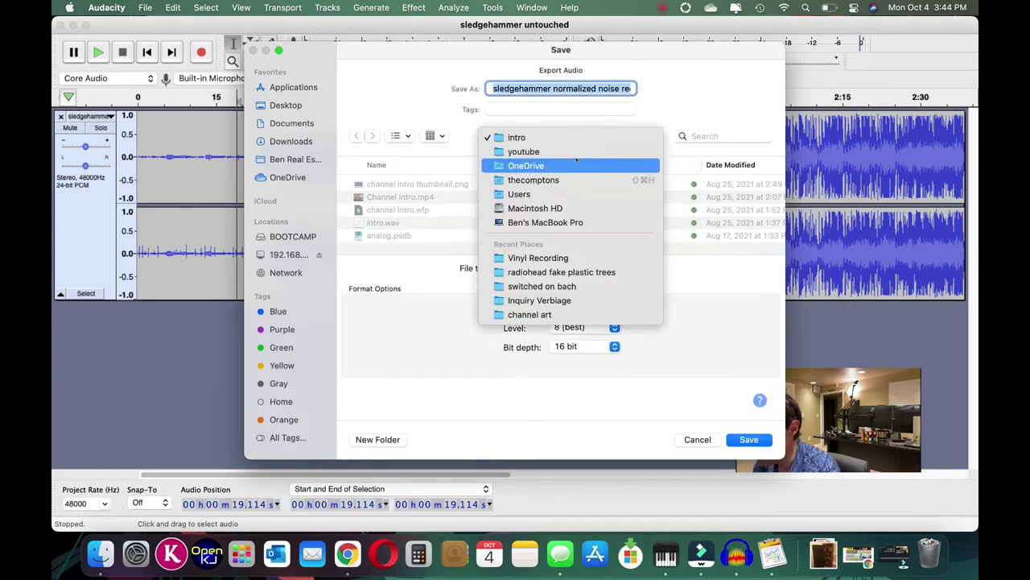
pyautogui.click(533, 222)
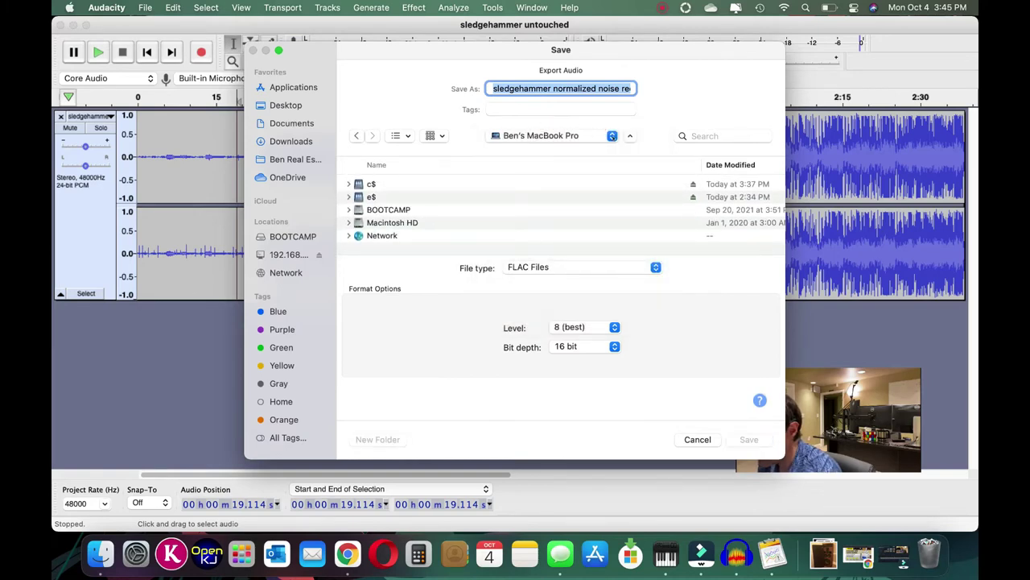
pyautogui.click(612, 135)
# Choose the Desktop as the export location in the compact save dialog and save the file
pyautogui.click(631, 137)
pyautogui.click(631, 136)
pyautogui.click(583, 137)
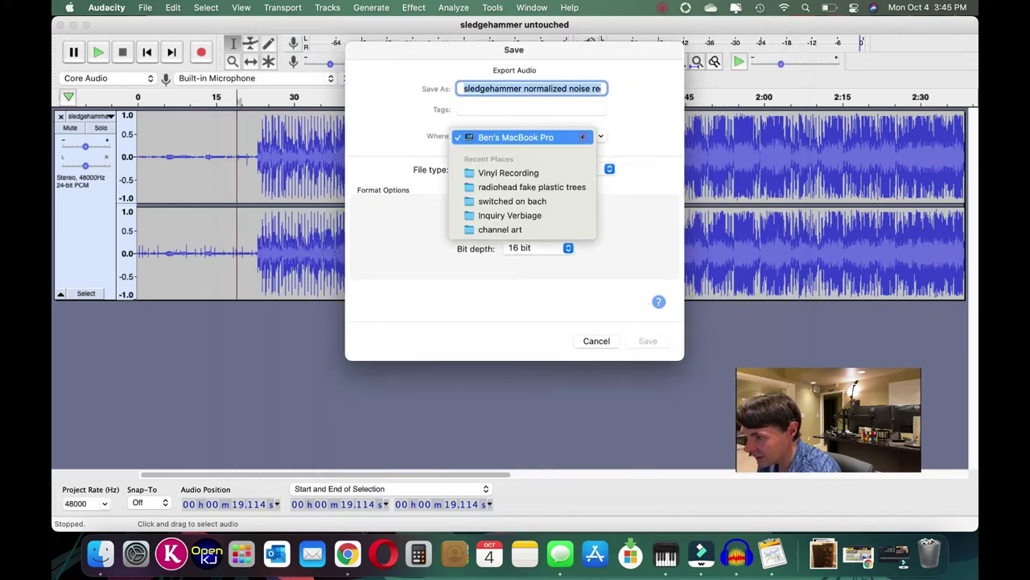
pyautogui.click(522, 149)
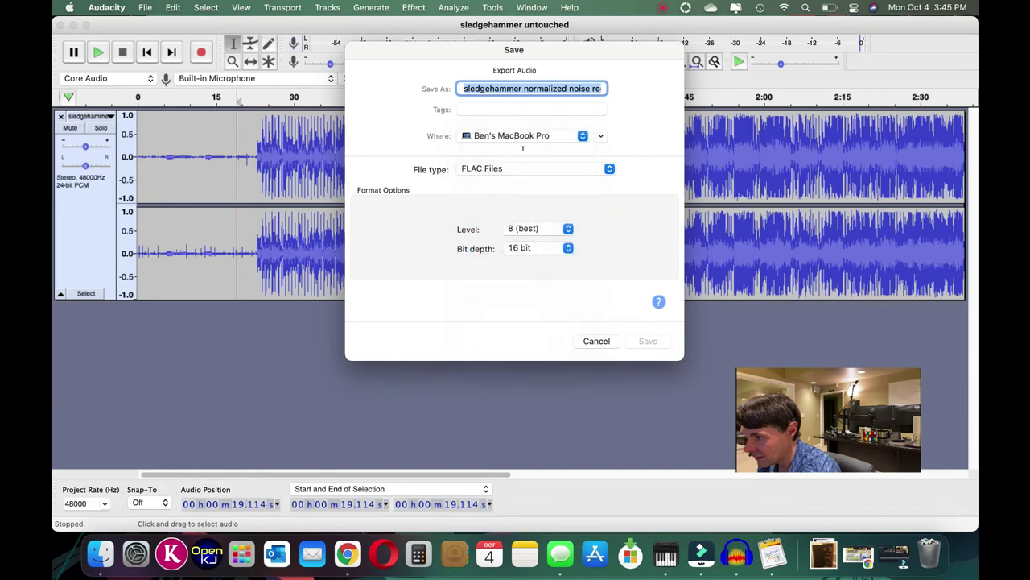
pyautogui.click(583, 135)
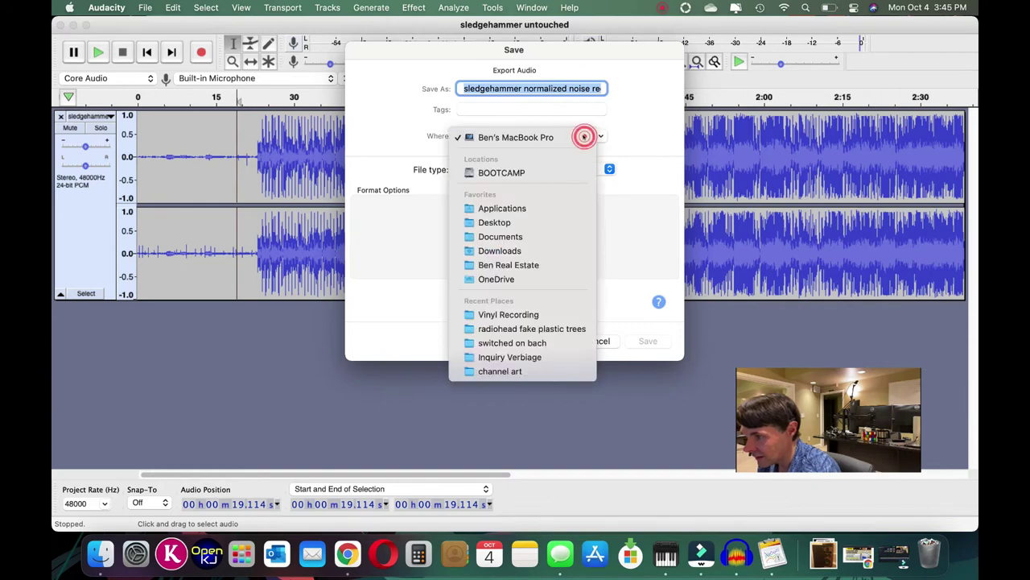
pyautogui.click(535, 223)
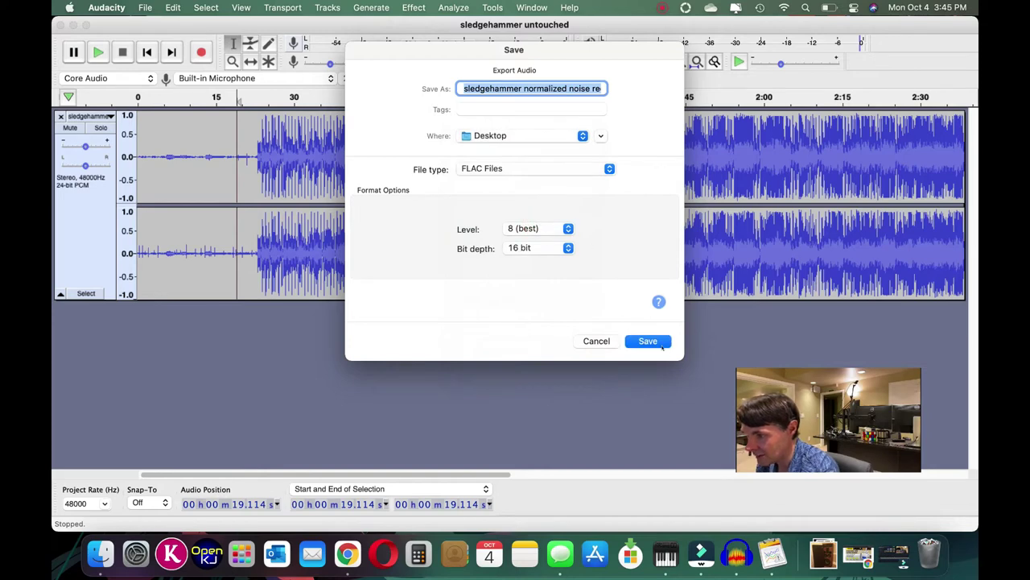
pyautogui.click(661, 344)
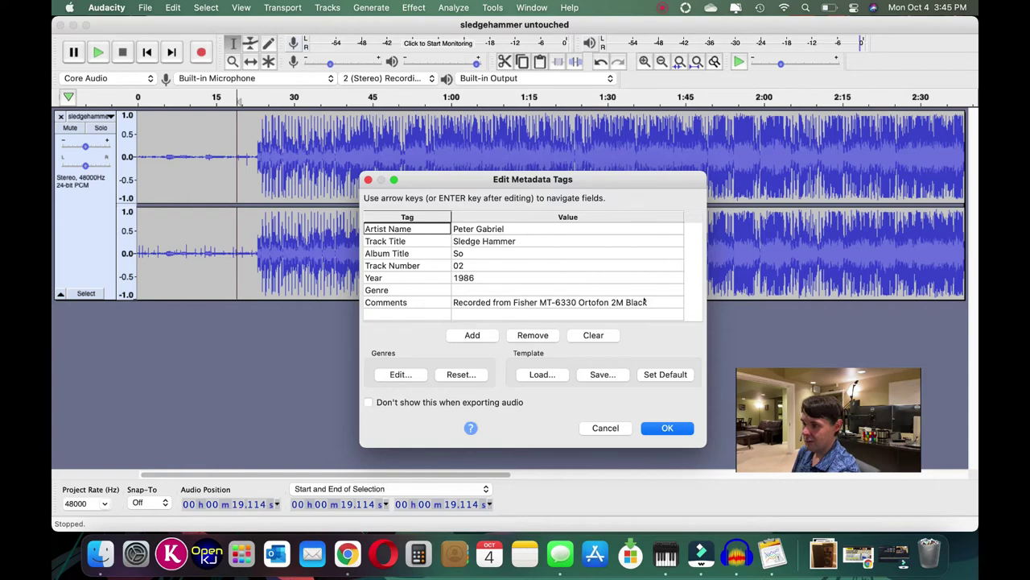
# Replace the Comments metadata tag with "Normalized and Noise Reduced" and complete the export
pyautogui.click(645, 301)
pyautogui.click(649, 301)
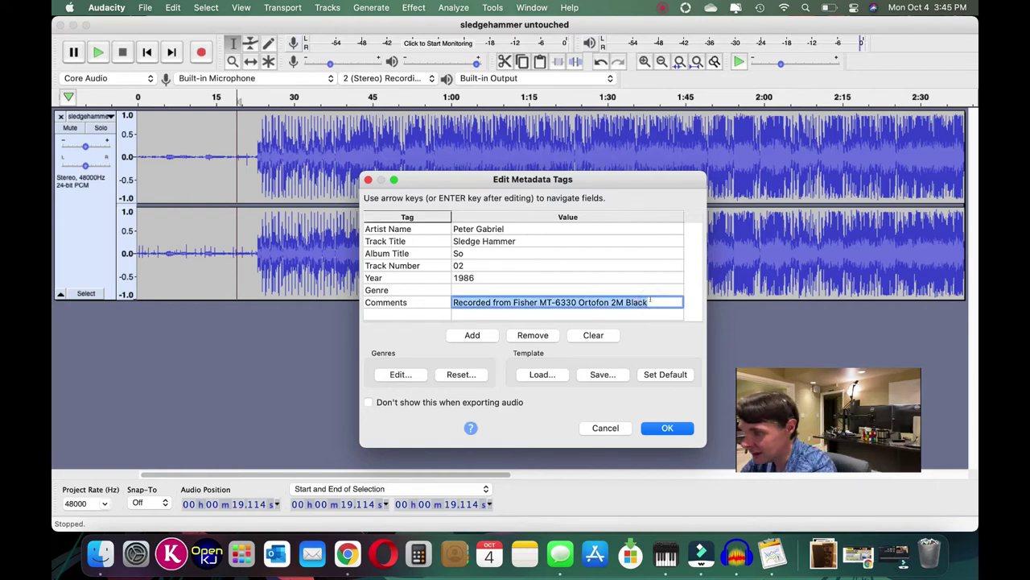
pyautogui.click(650, 302)
pyautogui.write('- N')
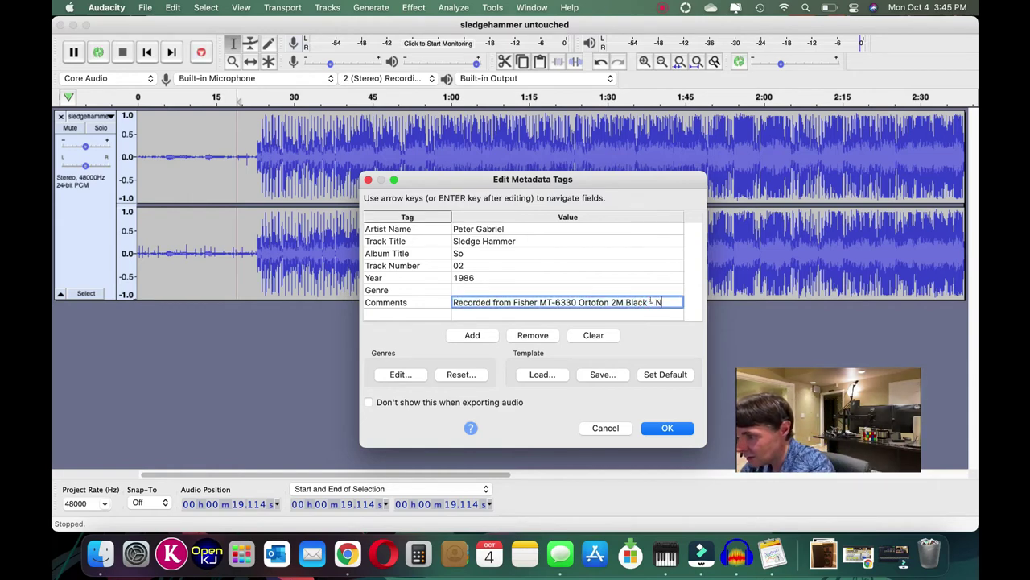
pyautogui.write('ormalized a')
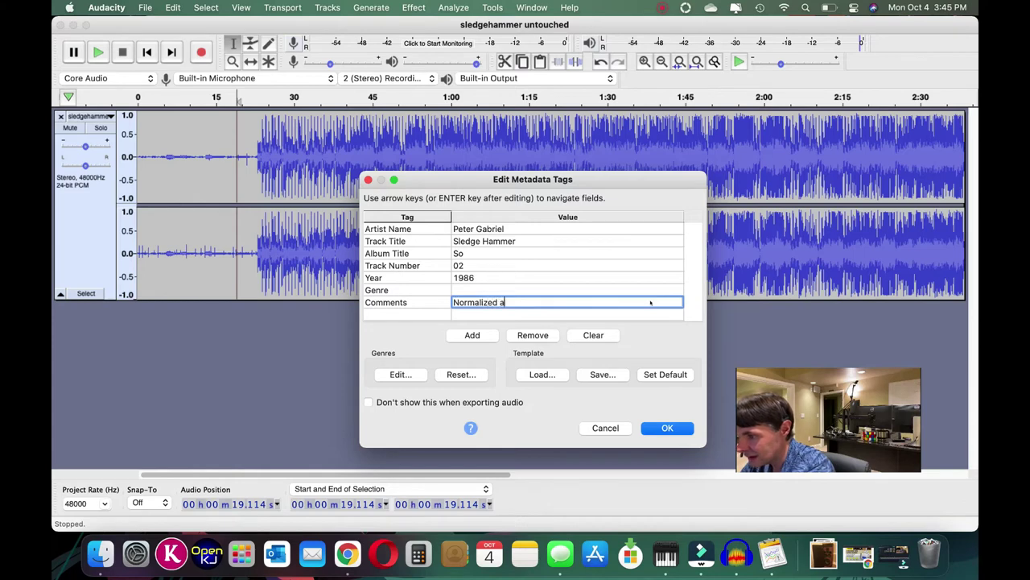
pyautogui.write('nd Noise Reduced')
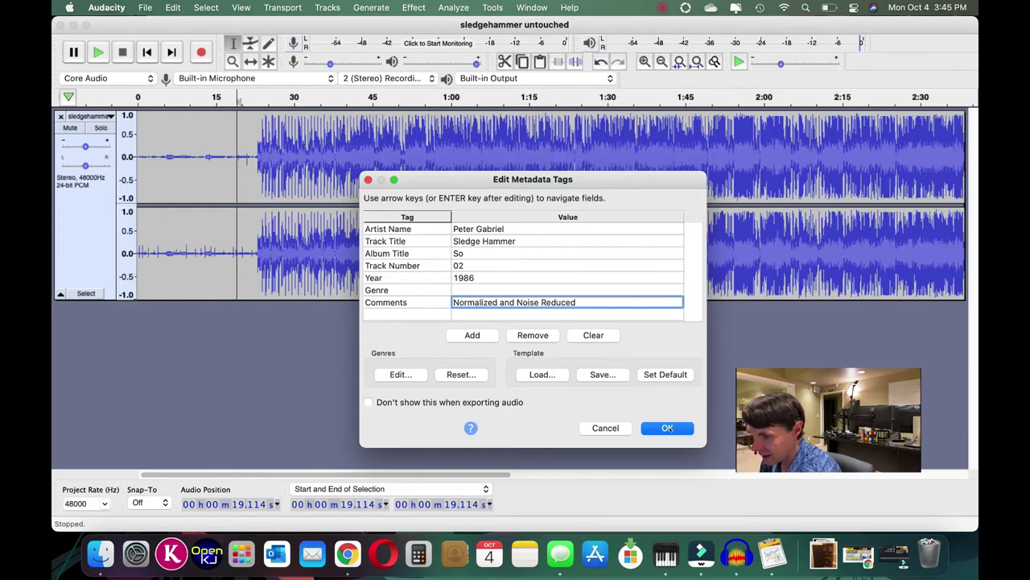
pyautogui.click(669, 428)
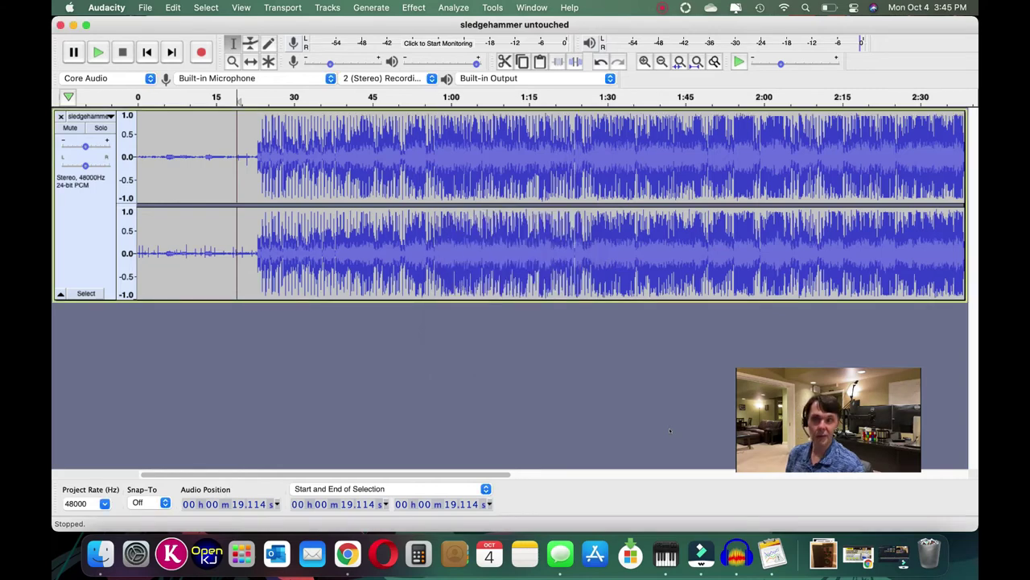
# Quit Audacity without saving the project changes and dismiss the Outlook error report with its restart option turned off
pyautogui.click(106, 7)
pyautogui.click(117, 140)
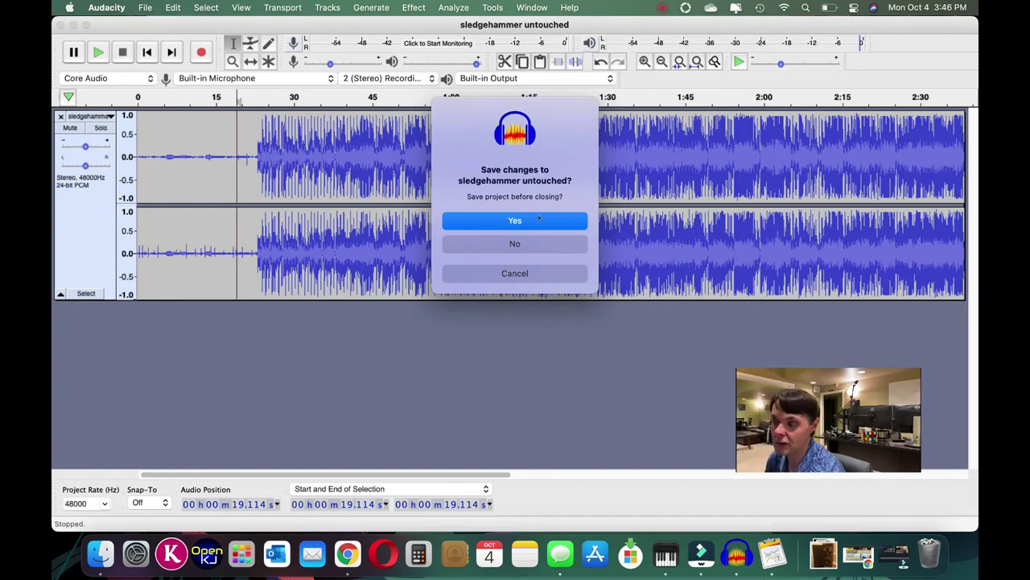
pyautogui.click(536, 243)
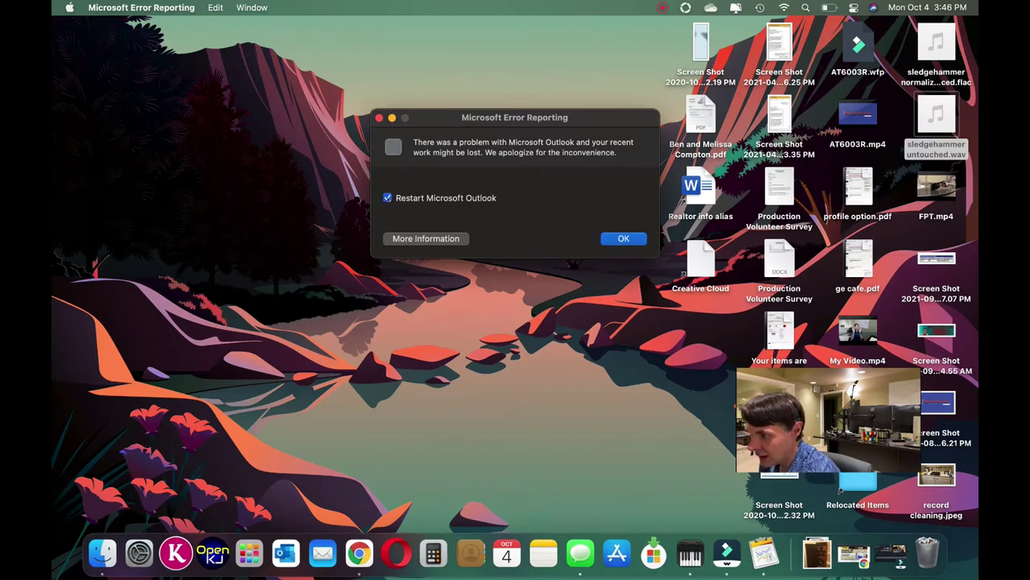
pyautogui.click(387, 197)
pyautogui.click(635, 235)
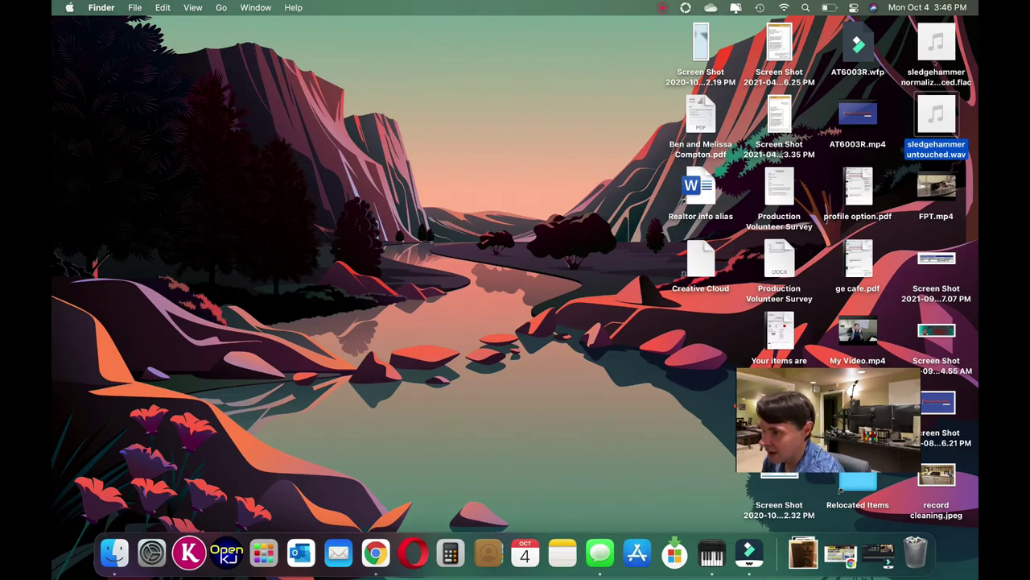
# Open the exported normalized, noise-reduced FLAC file from the desktop in VLC and bring its window into view
pyautogui.rightClick(941, 51)
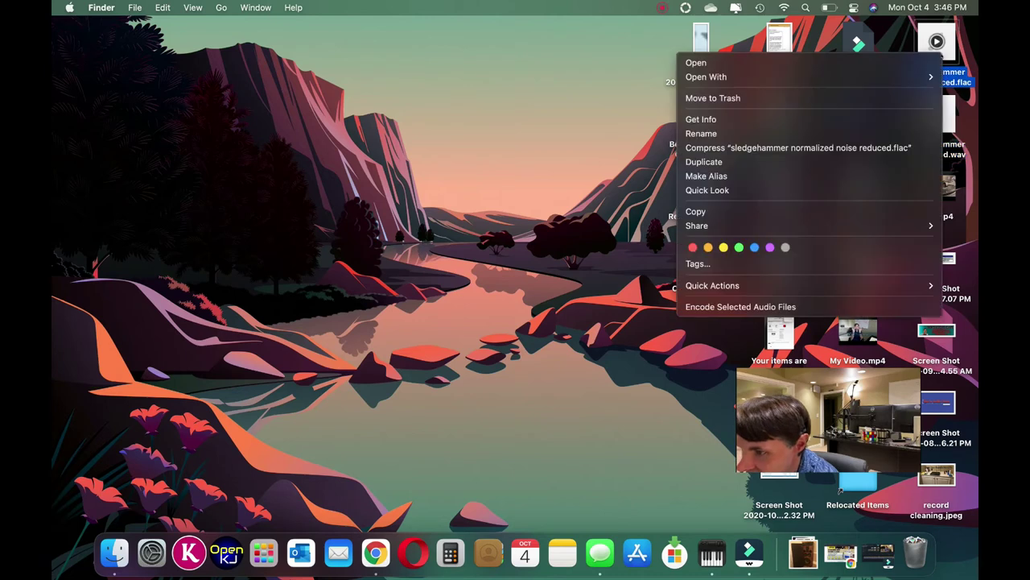
pyautogui.moveTo(853, 75)
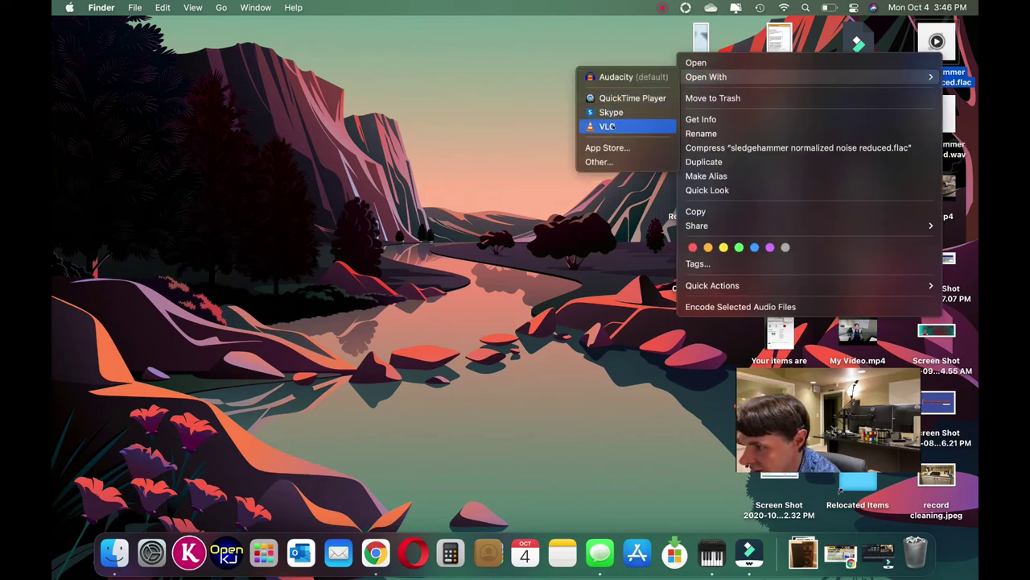
pyautogui.click(609, 126)
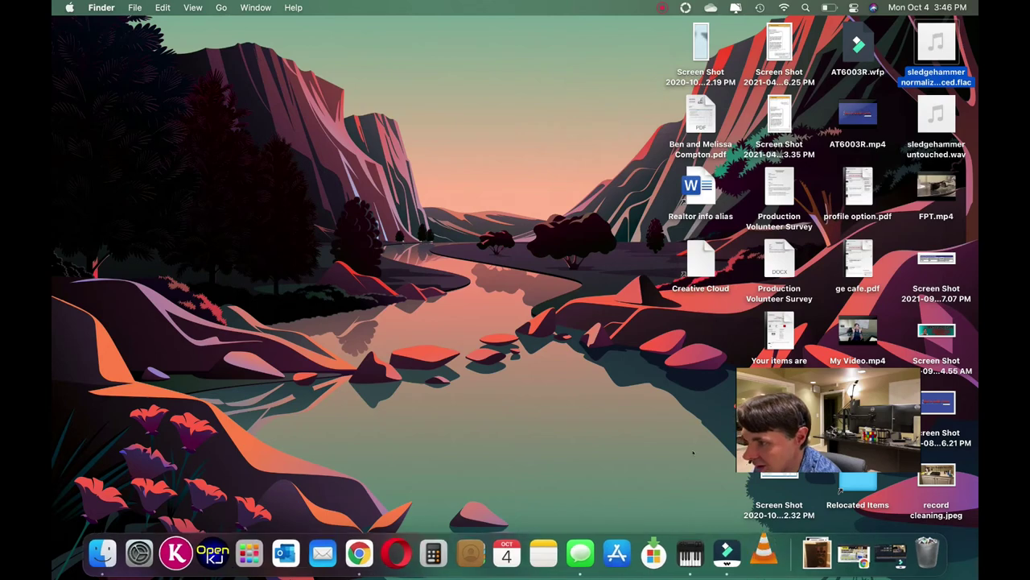
pyautogui.hotkey('ctrl', 'Up')
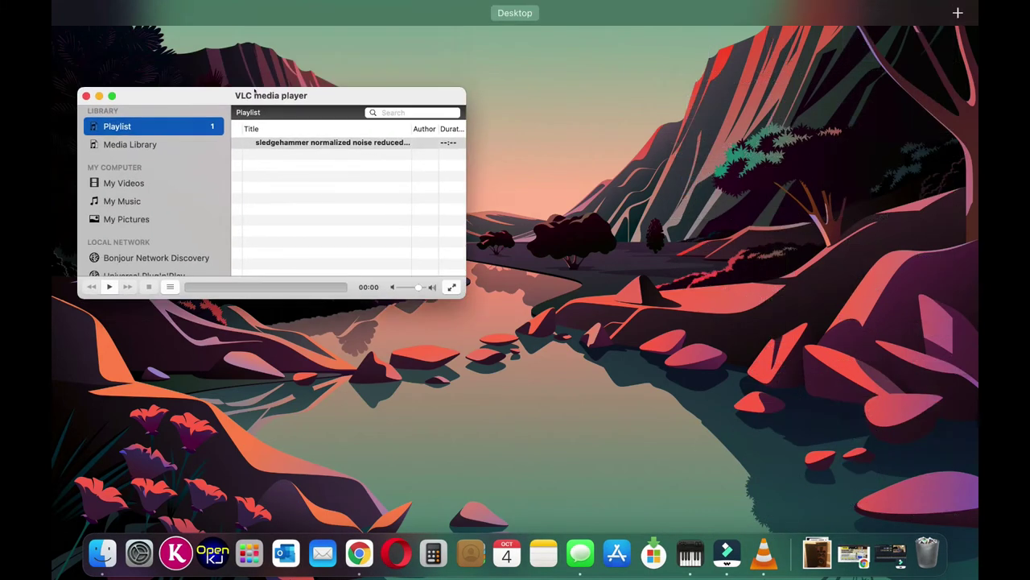
# Play the normalized, noise-reduced FLAC track from the VLC playlist, raise the system volume while listening, and stop playback
pyautogui.click(500, 170)
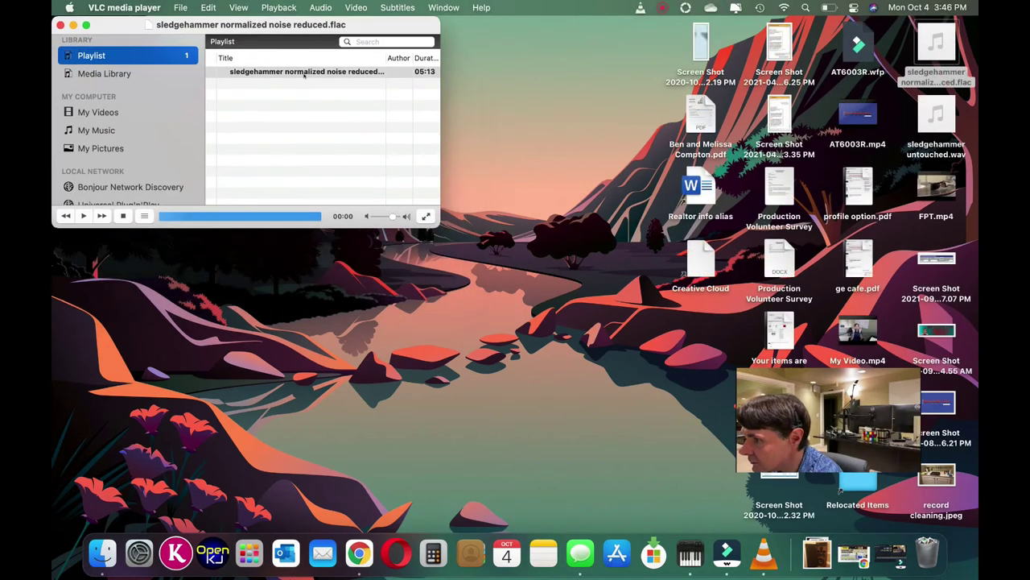
pyautogui.doubleClick(303, 72)
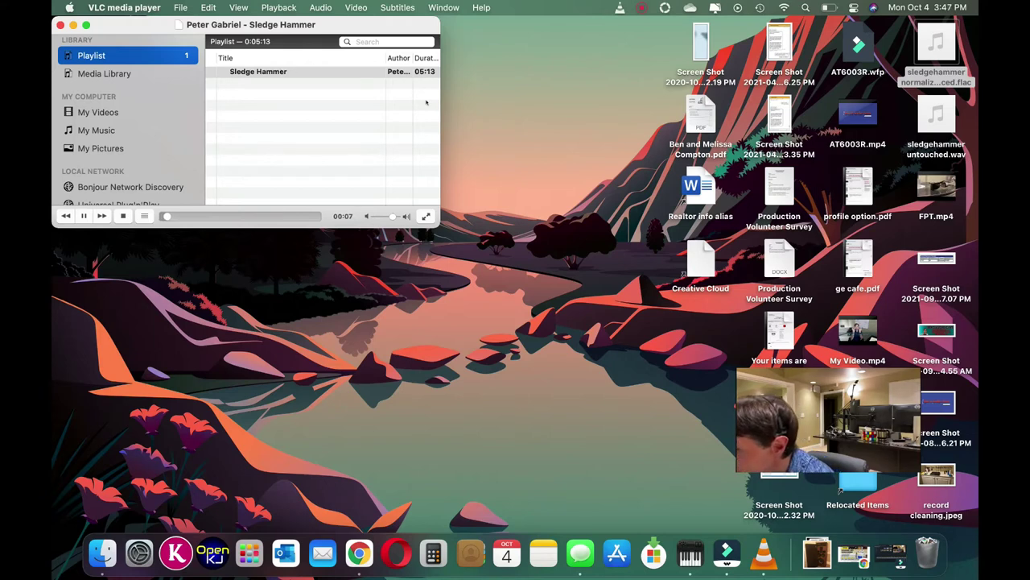
pyautogui.press('XF86AudioRaiseVolume')
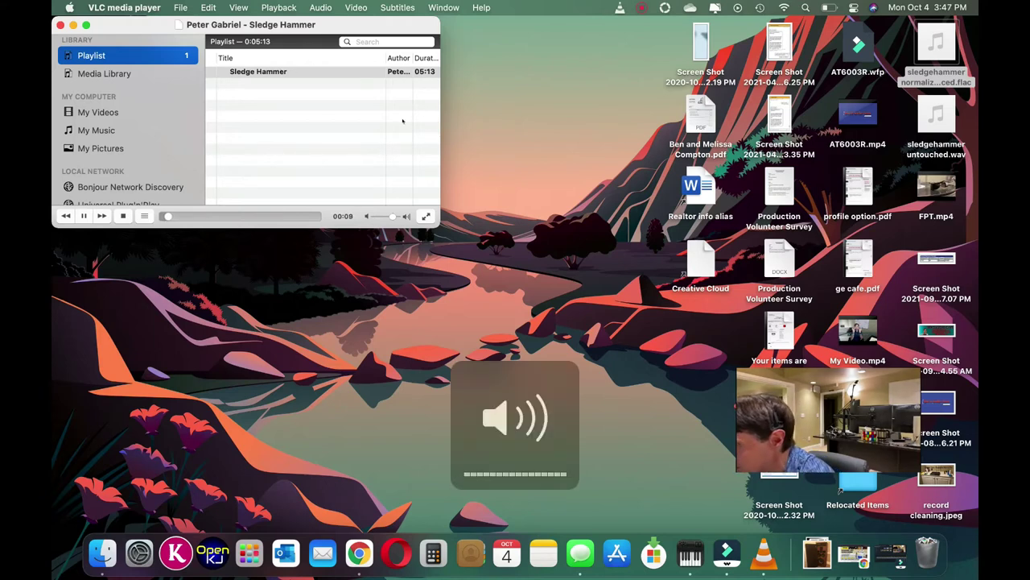
pyautogui.click(123, 216)
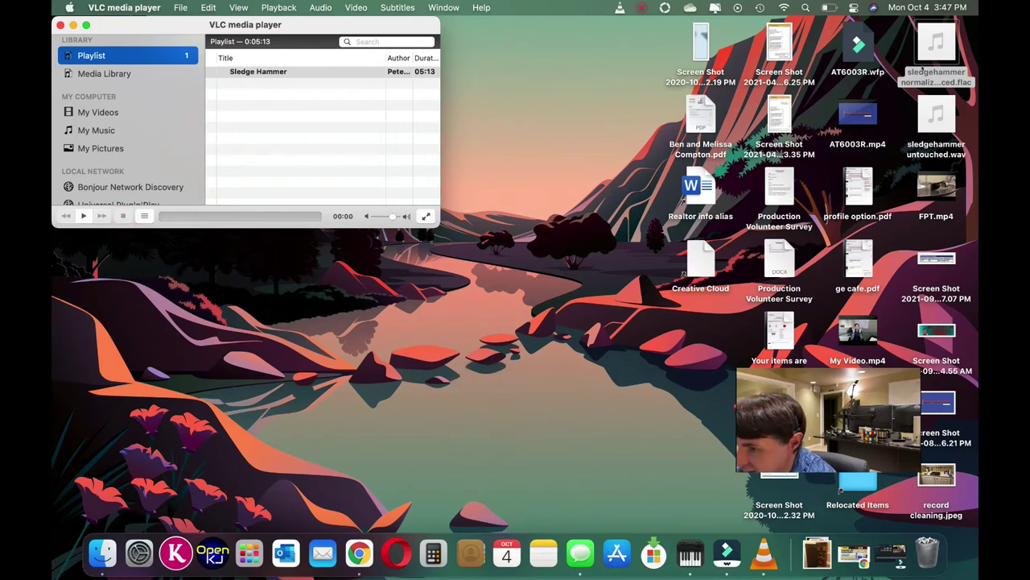
# Bring up the file actions for "sledgehammer untouched.wav" on the desktop to choose an application for opening it
pyautogui.rightClick(930, 127)
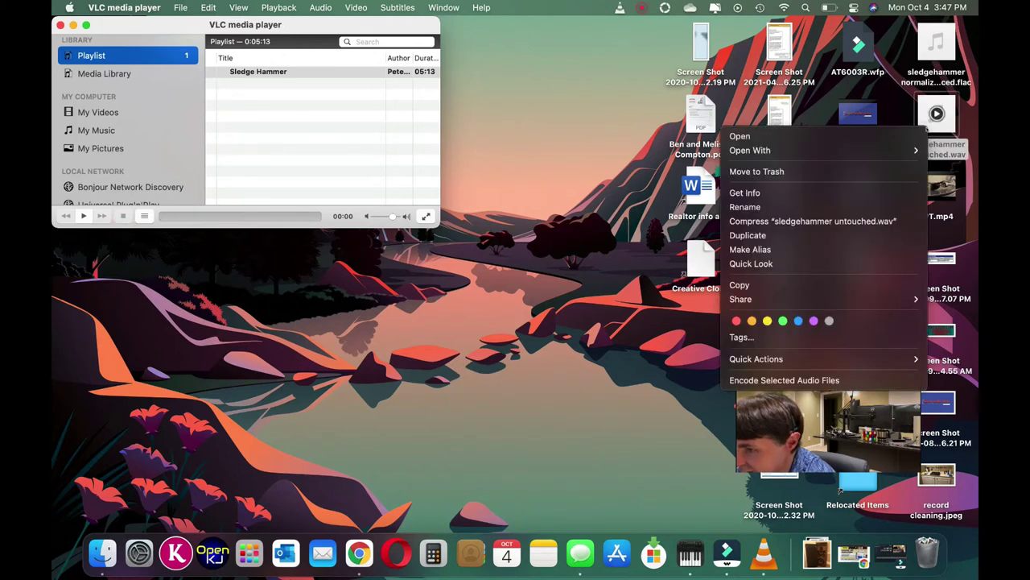
pyautogui.moveTo(859, 148)
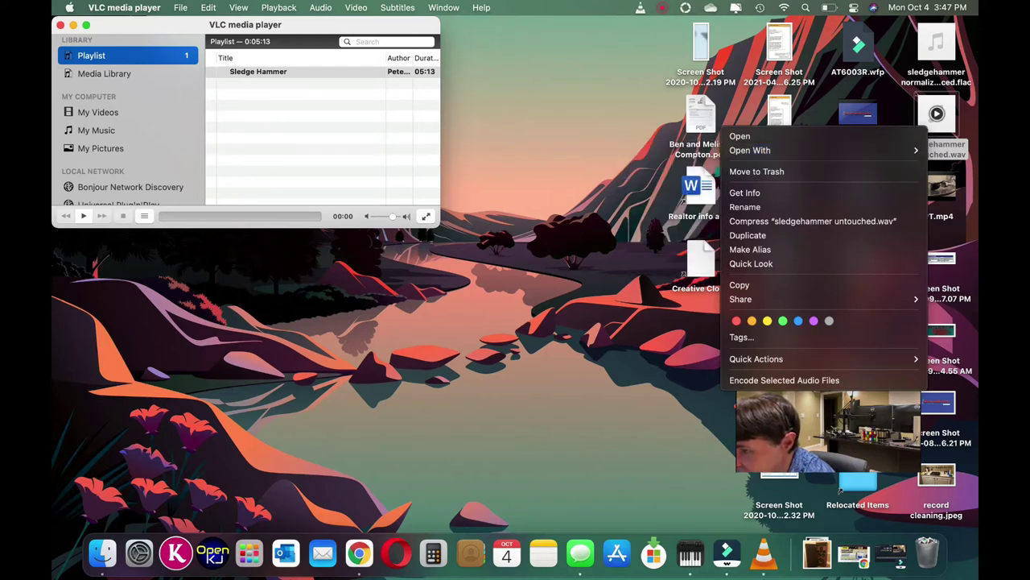
# Add sledgehammer untouched.wav from the desktop to the VLC playlist
pyautogui.press('Escape')
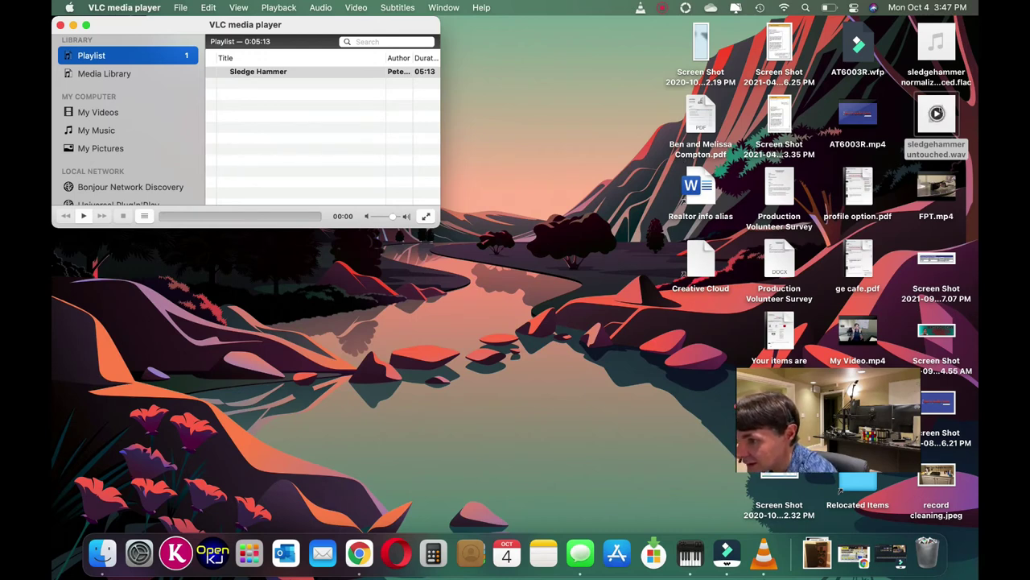
pyautogui.moveTo(941, 117); pyautogui.dragTo(155, 91)
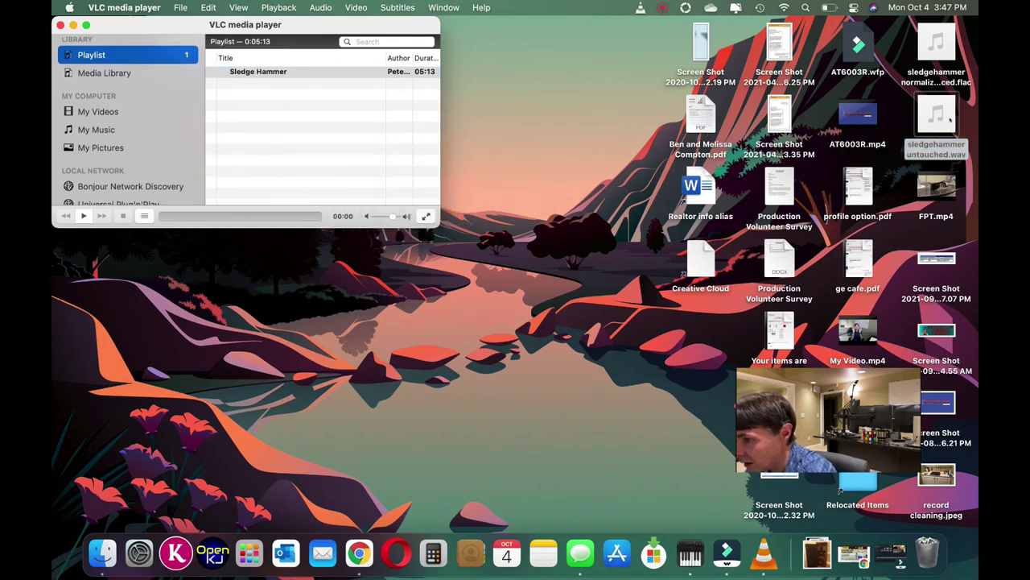
pyautogui.moveTo(936, 119); pyautogui.dragTo(499, 172)
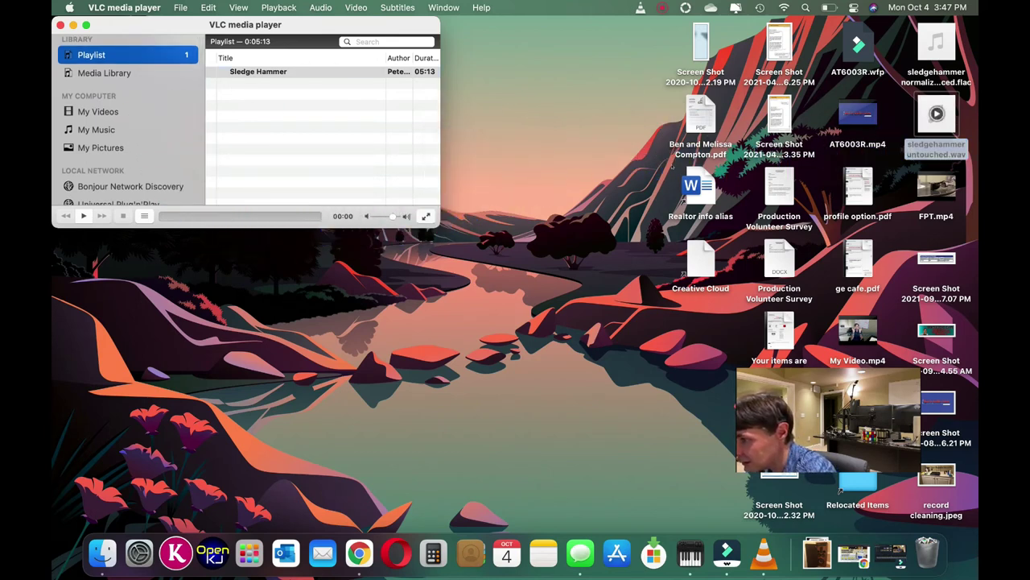
pyautogui.moveTo(936, 119); pyautogui.dragTo(266, 138)
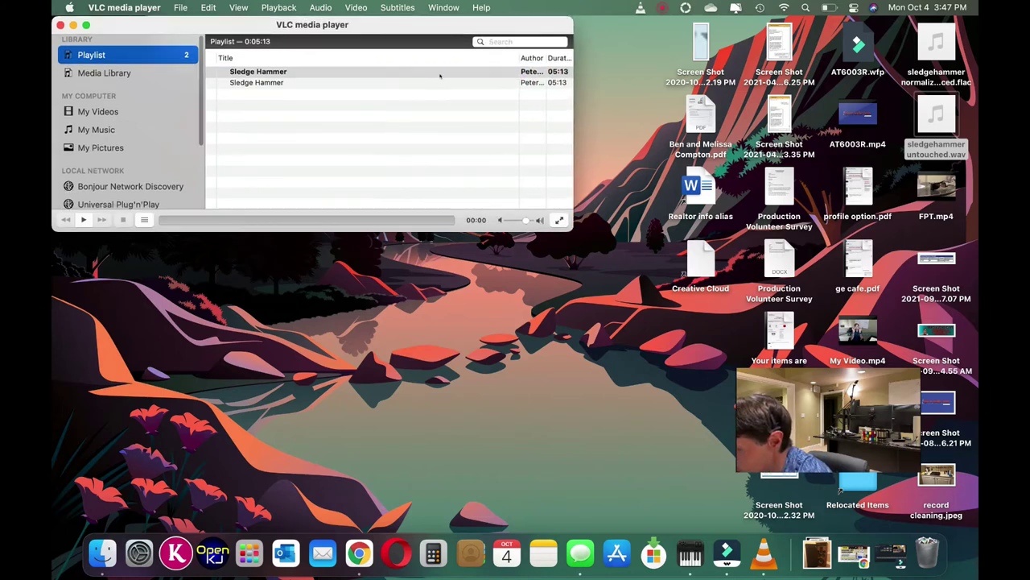
# Play the two Sledge Hammer playlist entries alternately to compare their sound, stop playback and quit VLC
pyautogui.doubleClick(372, 72)
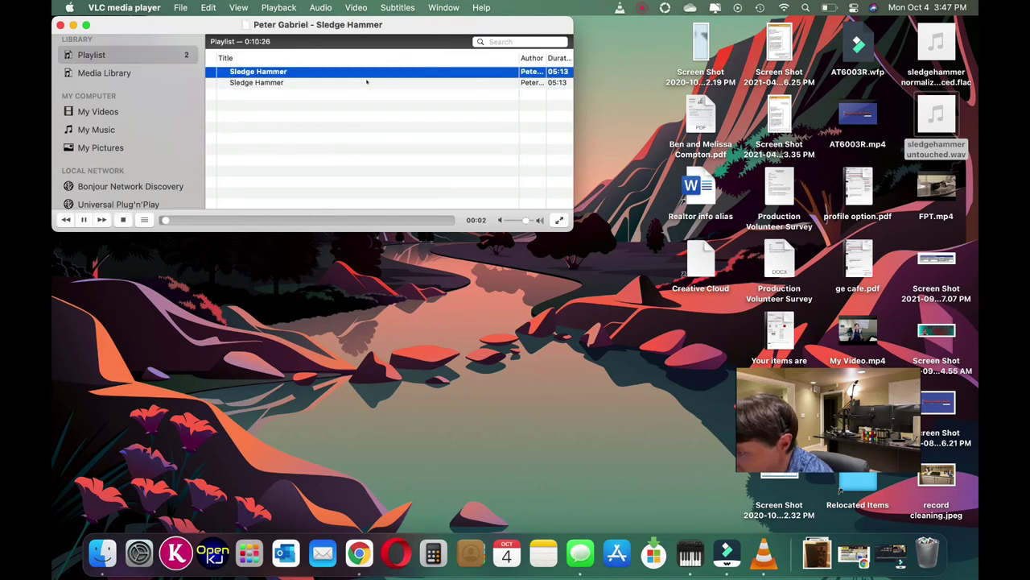
pyautogui.doubleClick(367, 82)
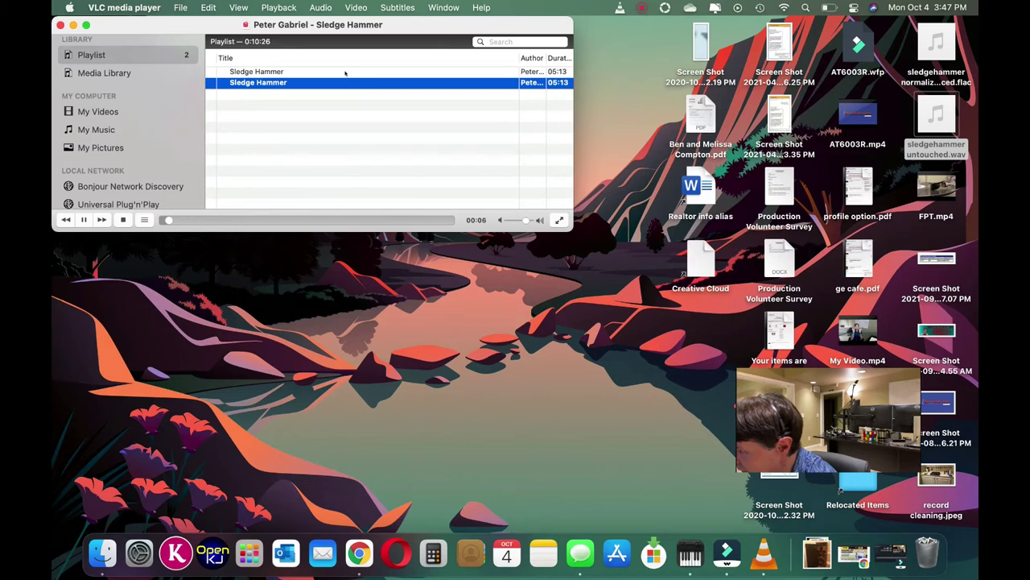
pyautogui.doubleClick(345, 72)
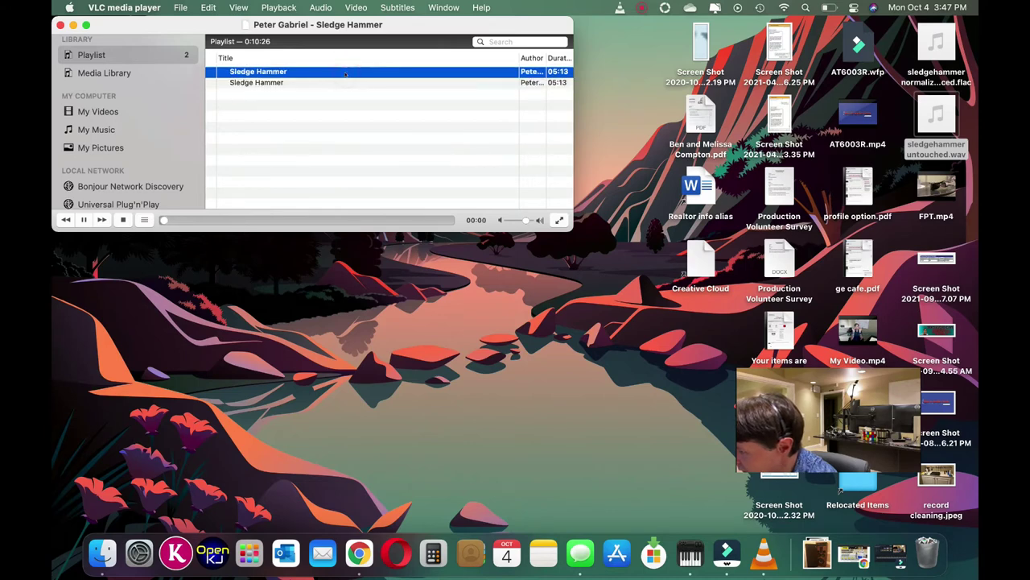
pyautogui.doubleClick(342, 83)
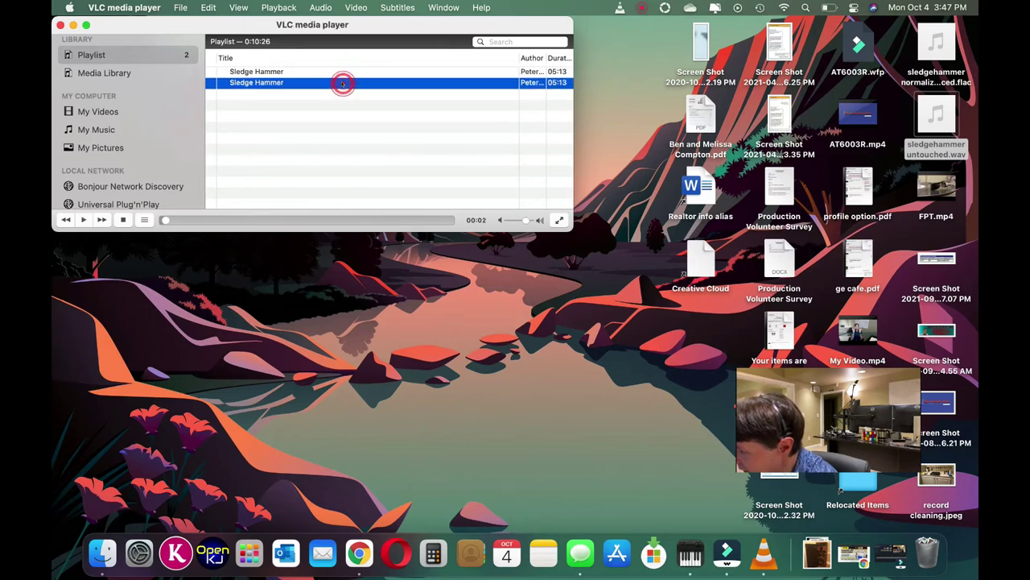
pyautogui.click(122, 219)
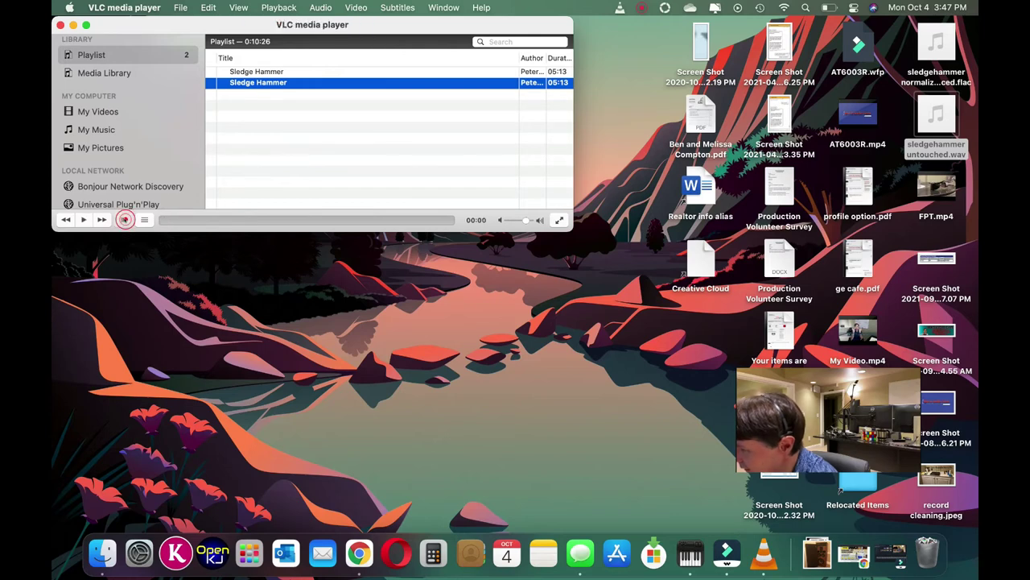
pyautogui.click(118, 10)
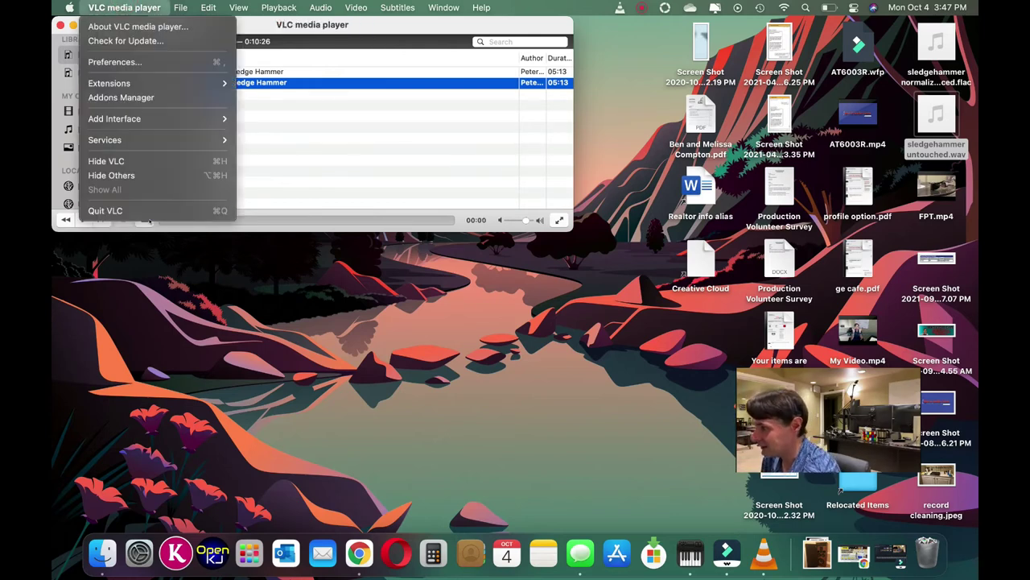
pyautogui.click(153, 210)
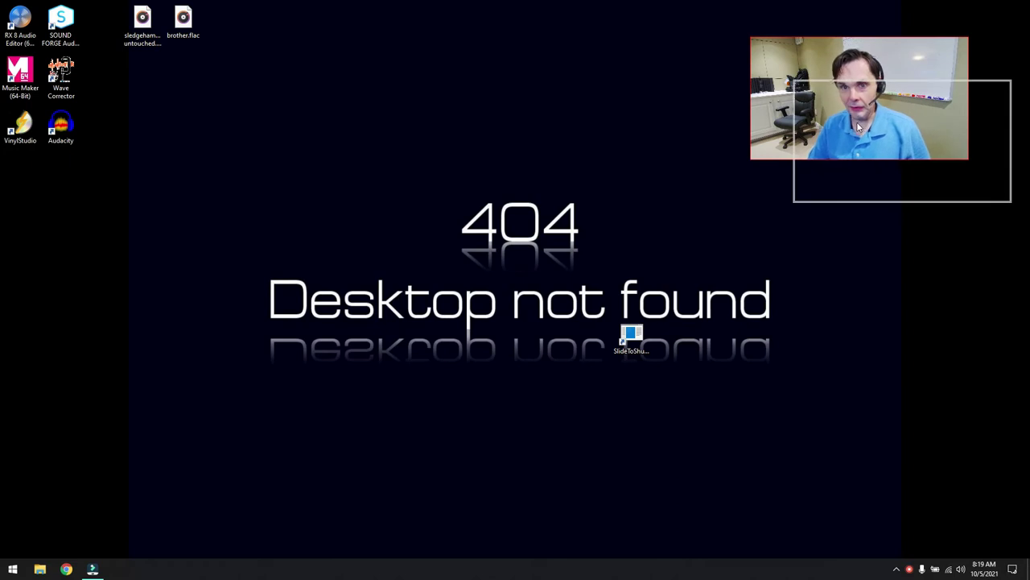
# Move sledgehammer untouched.wav to a free area of the desktop, play it to hear the recording and close the player
pyautogui.moveTo(858, 97); pyautogui.dragTo(857, 63)
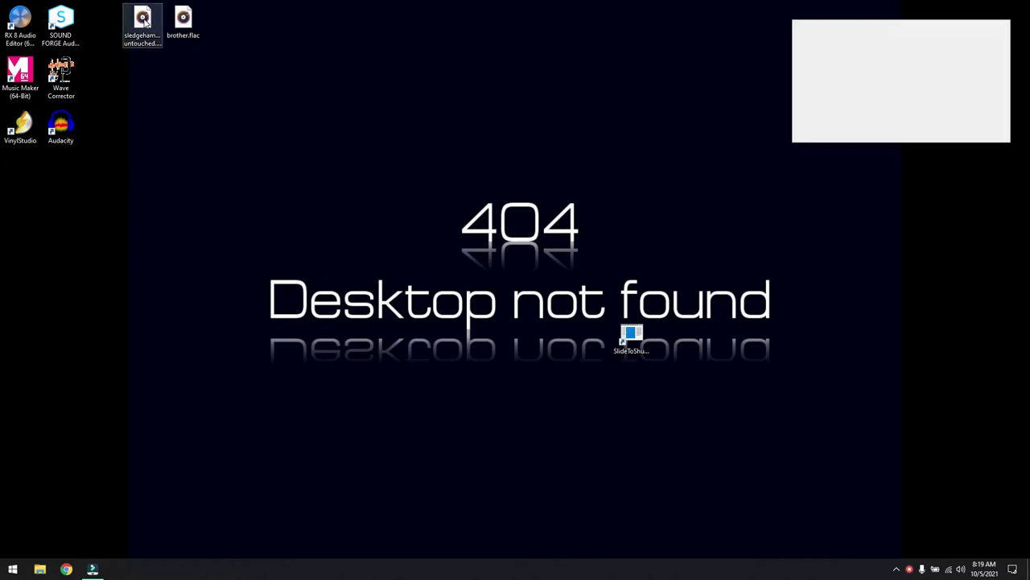
pyautogui.moveTo(142, 21); pyautogui.dragTo(304, 102)
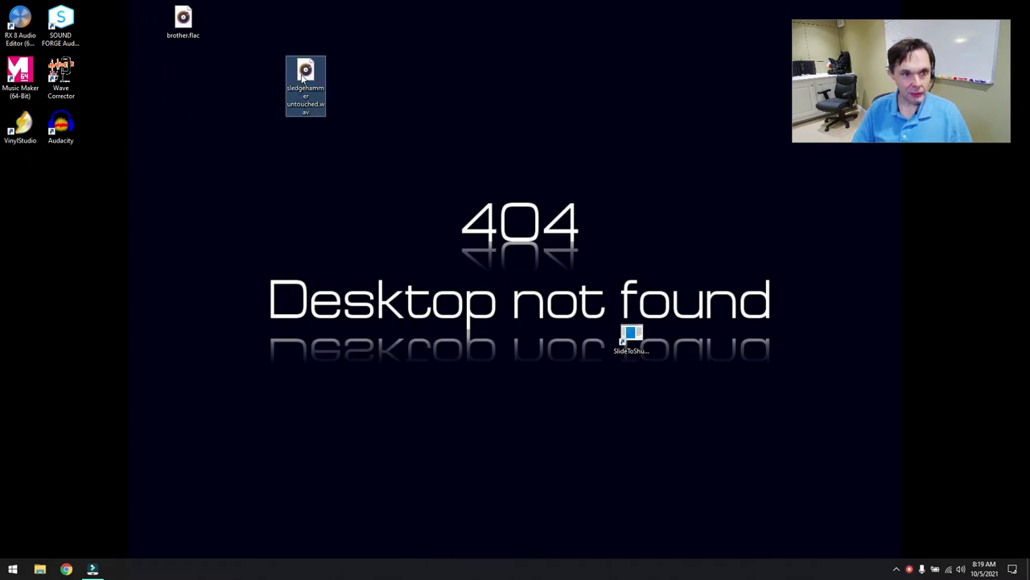
pyautogui.doubleClick(305, 76)
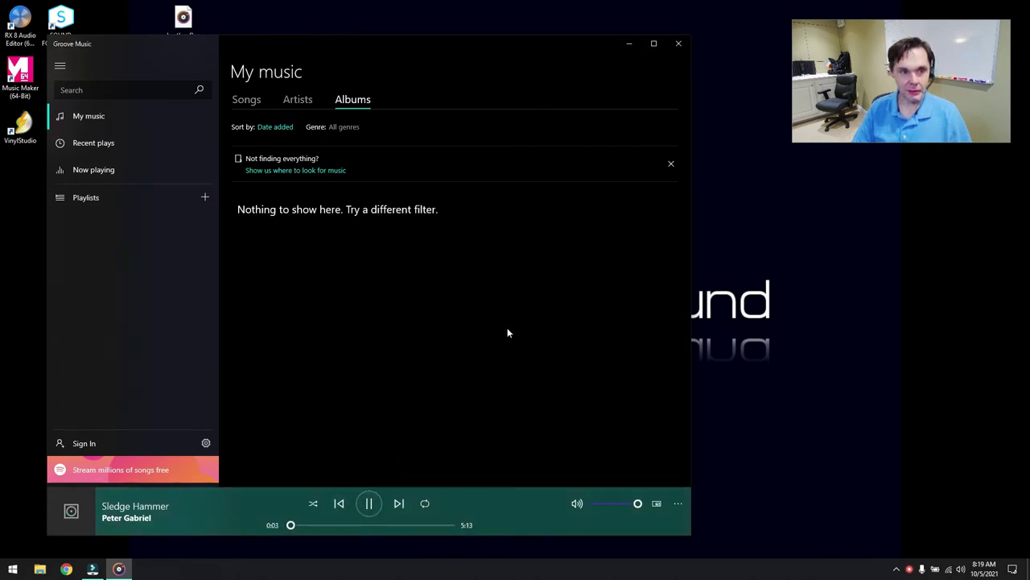
pyautogui.click(684, 46)
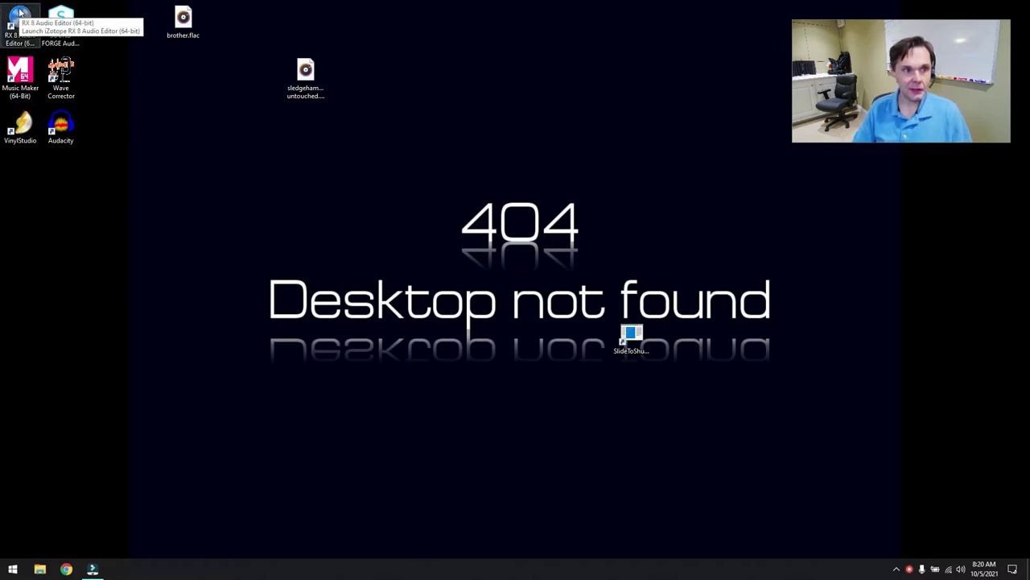
# Launch Wave Corrector, dismiss its startup tip and splash screen, and open sledgehammer untouched.wav from the desktop
pyautogui.doubleClick(64, 77)
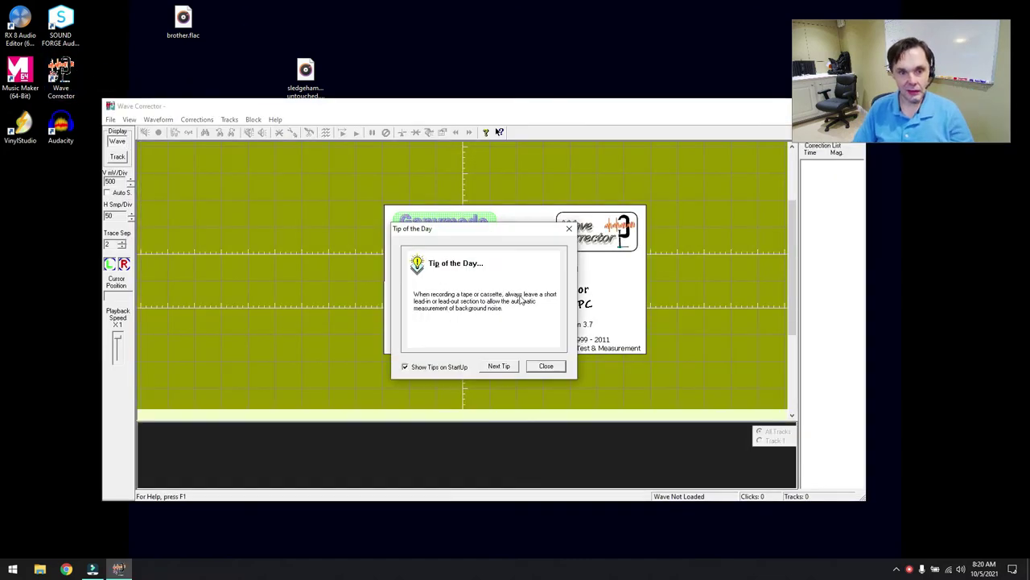
pyautogui.click(548, 367)
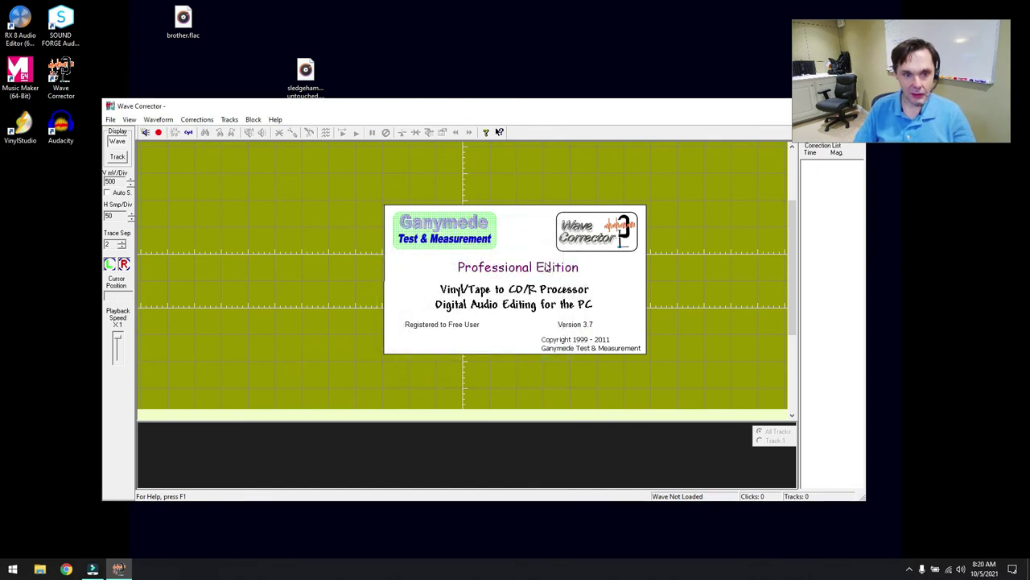
pyautogui.click(562, 247)
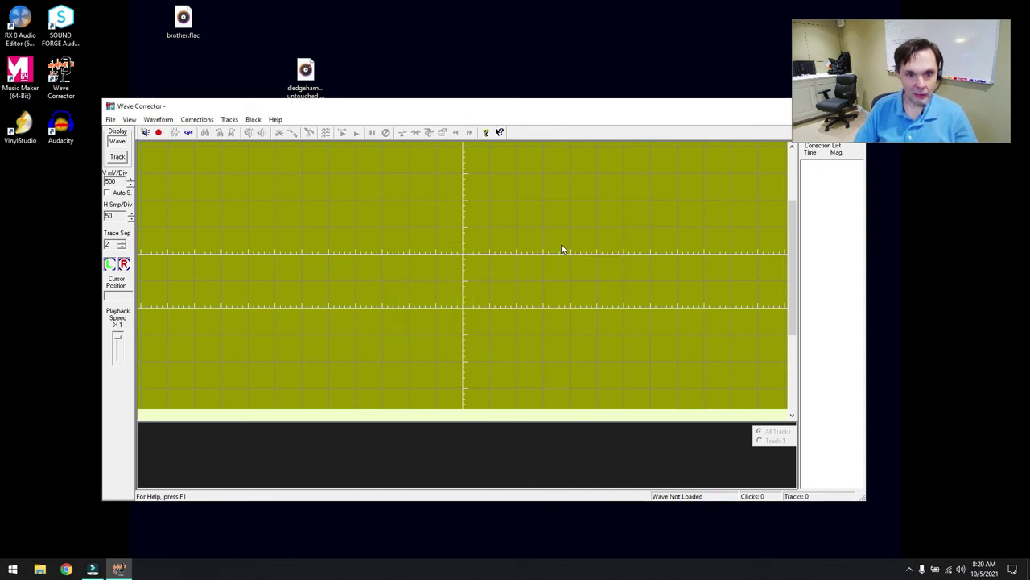
pyautogui.click(110, 119)
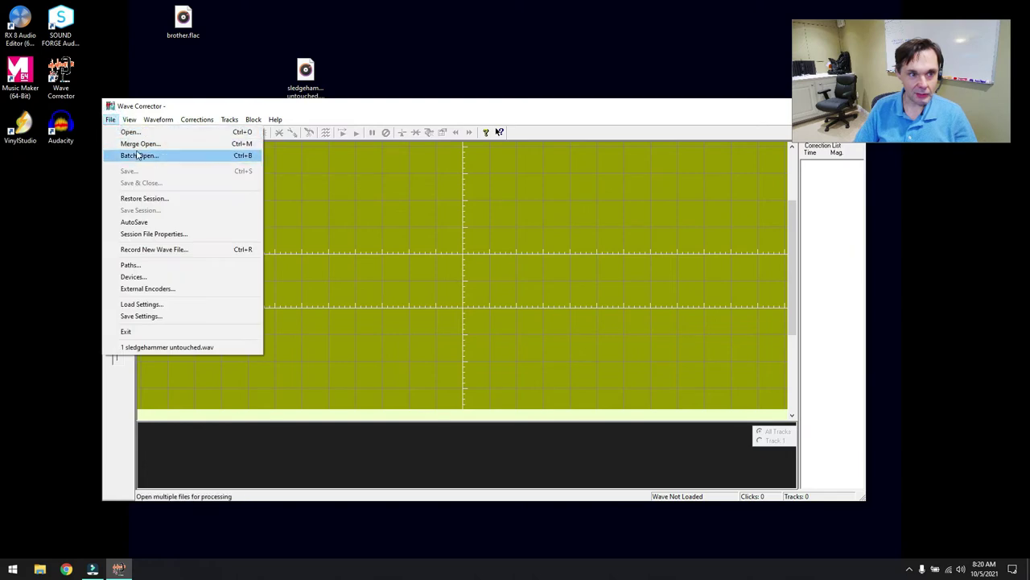
pyautogui.click(136, 136)
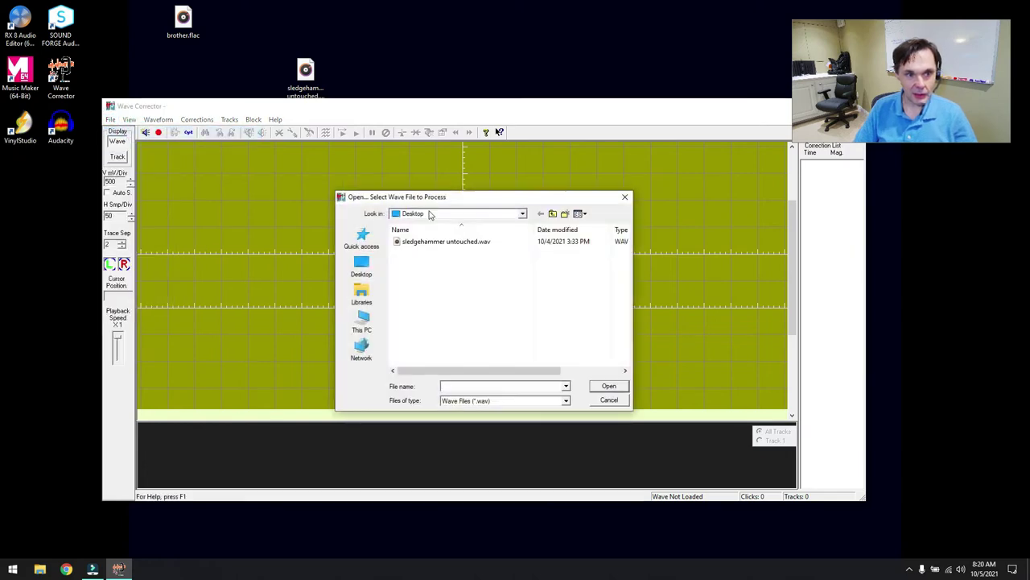
pyautogui.doubleClick(462, 242)
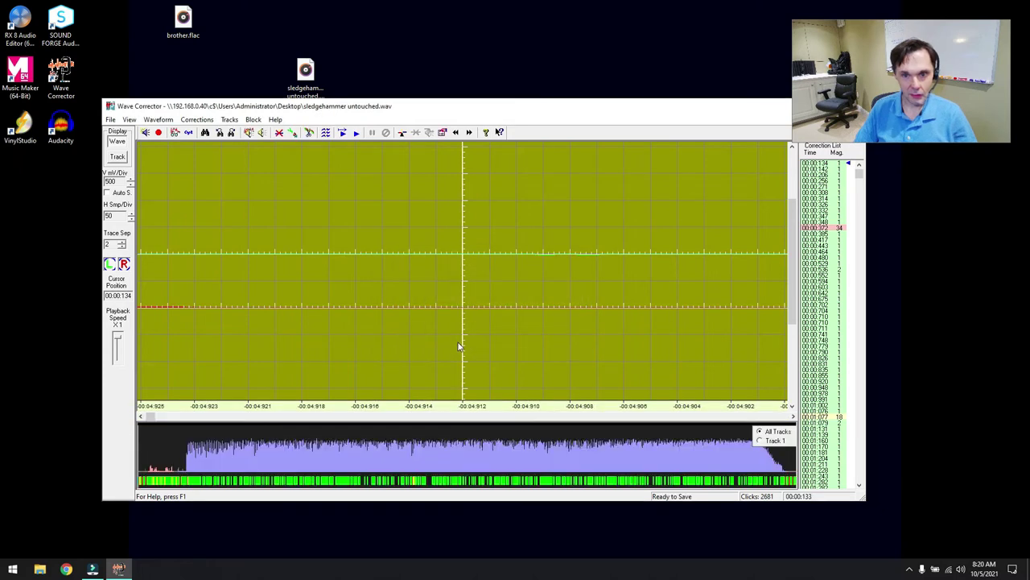
# Review the correction list, audition the corrected audio at several spots before the music starts, and go to the correction at 00:00:348
pyautogui.scroll(-2, 826, 208)
pyautogui.scroll(2, 826, 208)
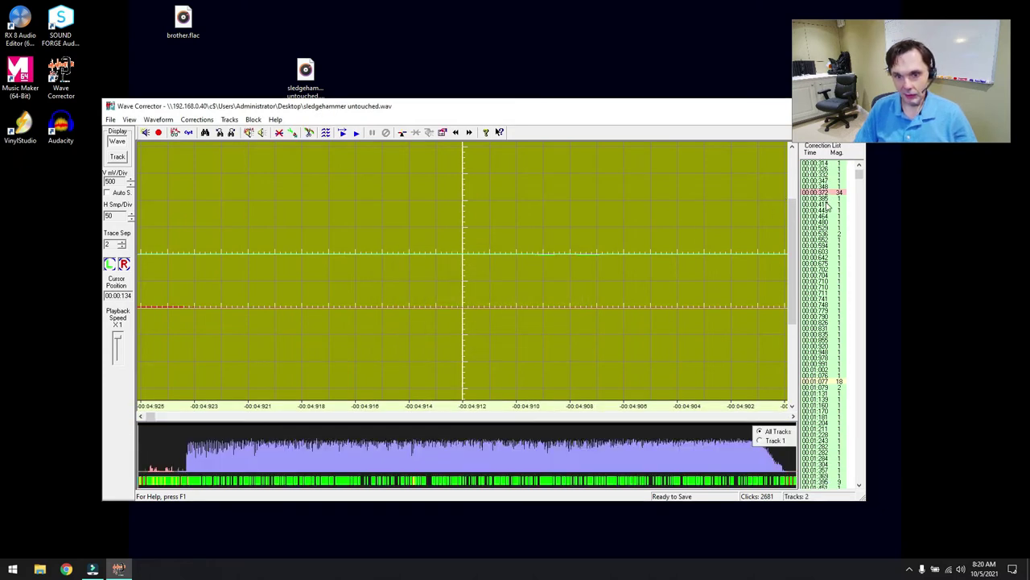
pyautogui.scroll(-1, 820, 228)
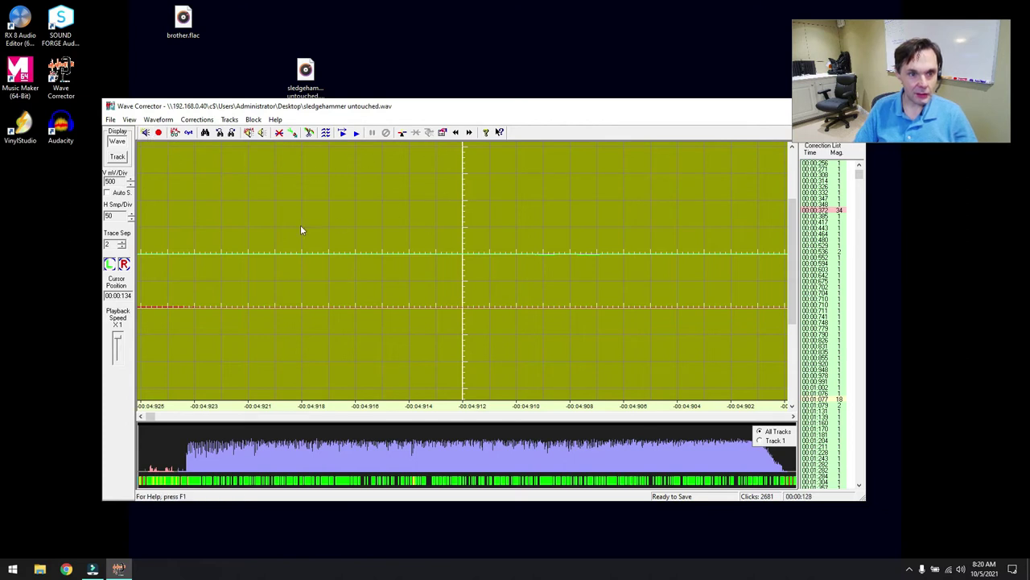
pyautogui.click(342, 134)
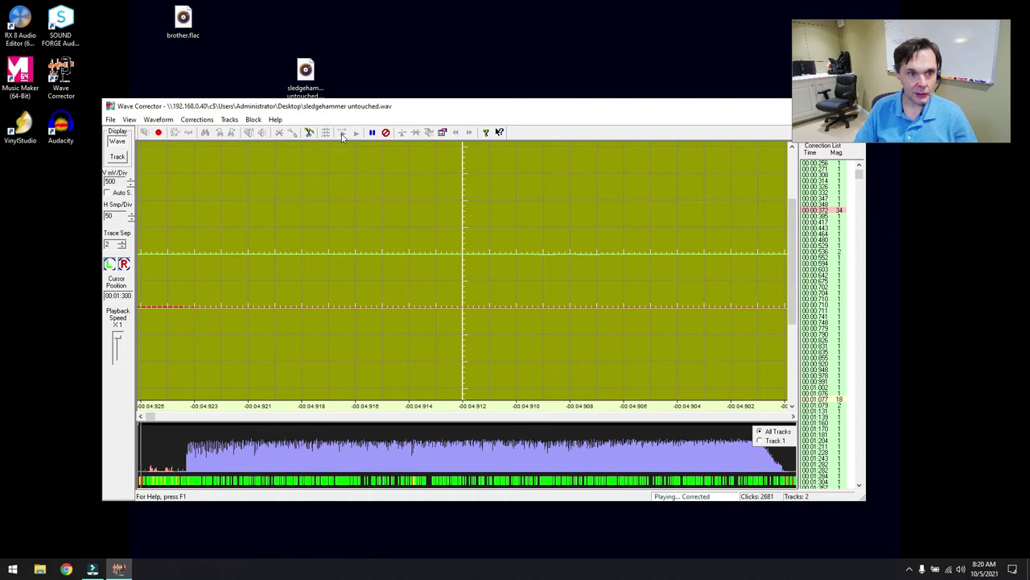
pyautogui.click(177, 438)
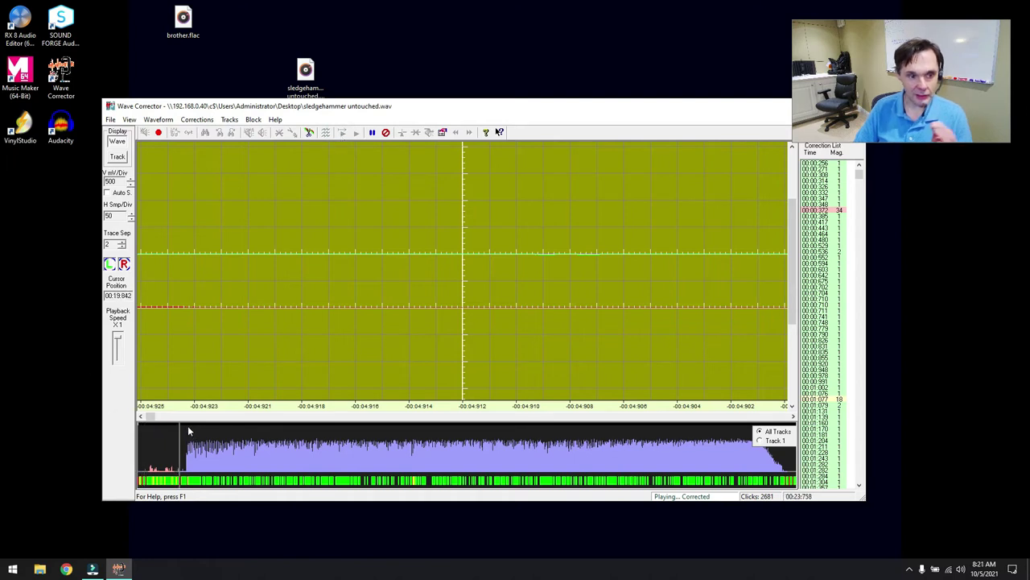
pyautogui.click(169, 453)
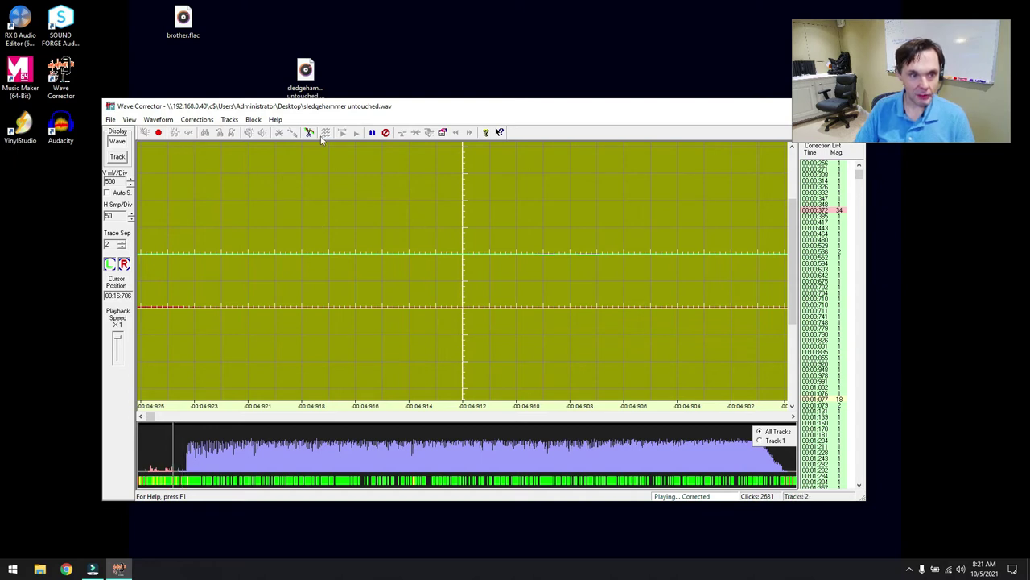
pyautogui.click(373, 134)
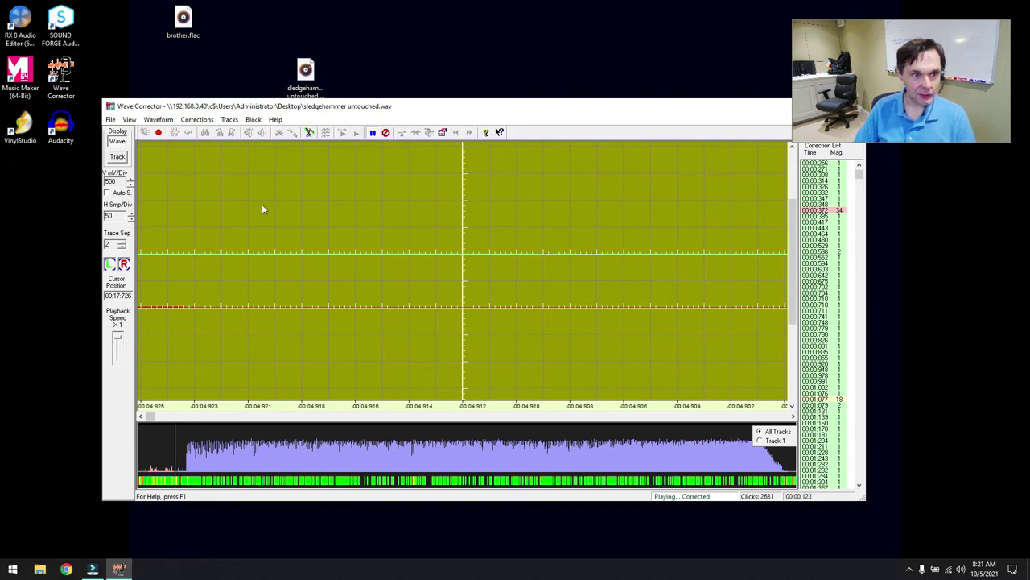
pyautogui.click(815, 204)
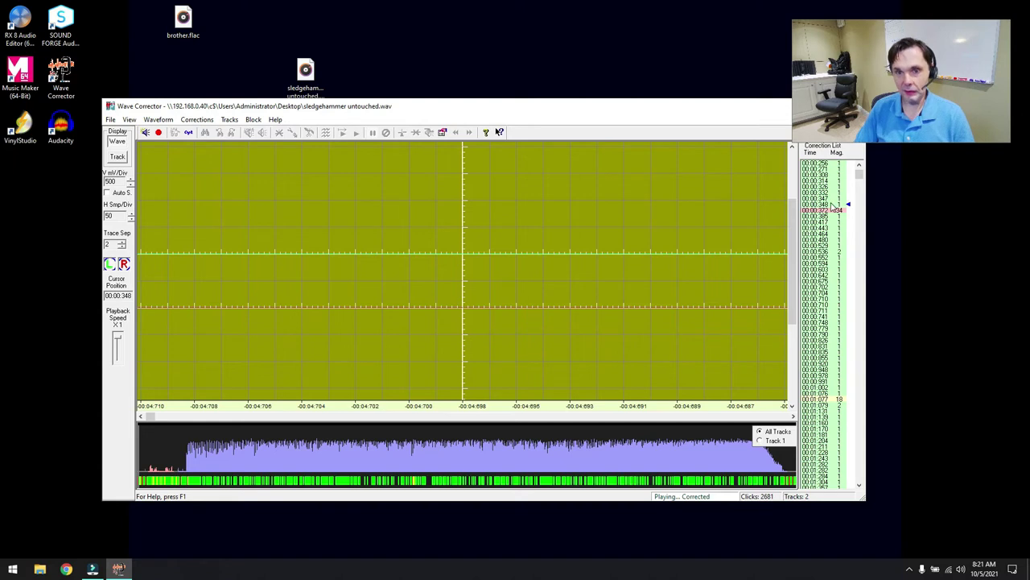
pyautogui.press('space')
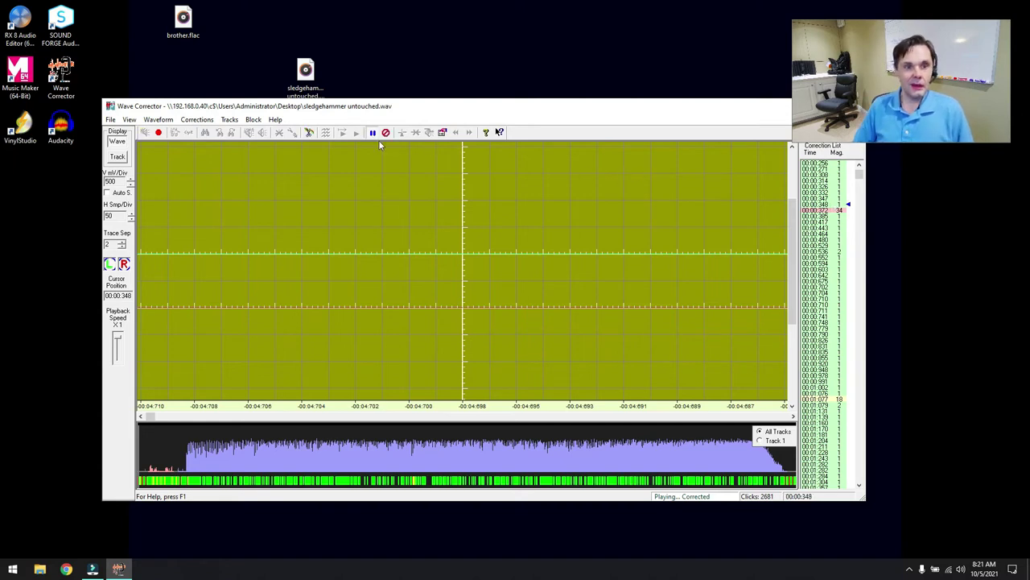
pyautogui.click(229, 119)
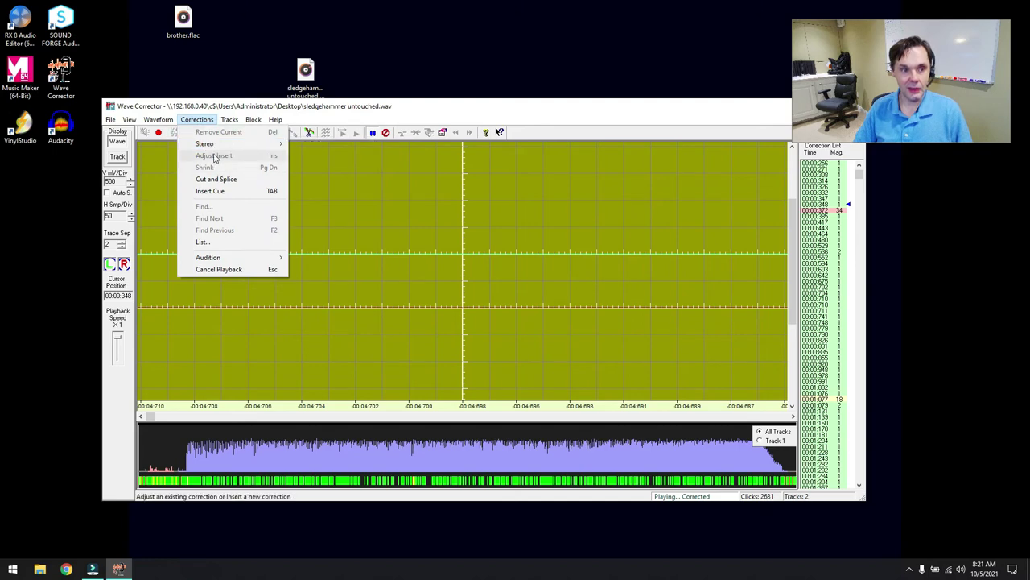
pyautogui.moveTo(240, 258)
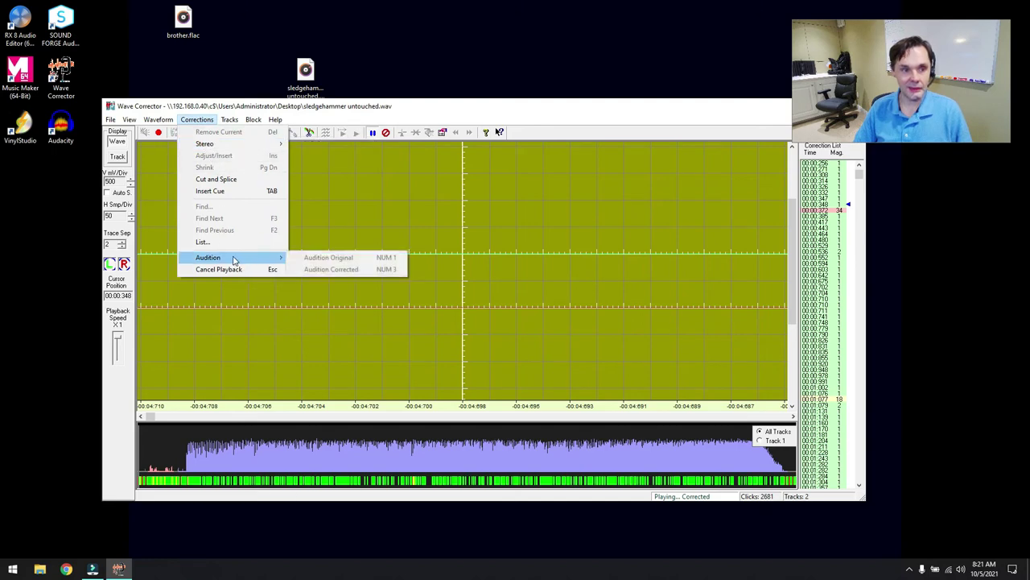
pyautogui.moveTo(159, 121)
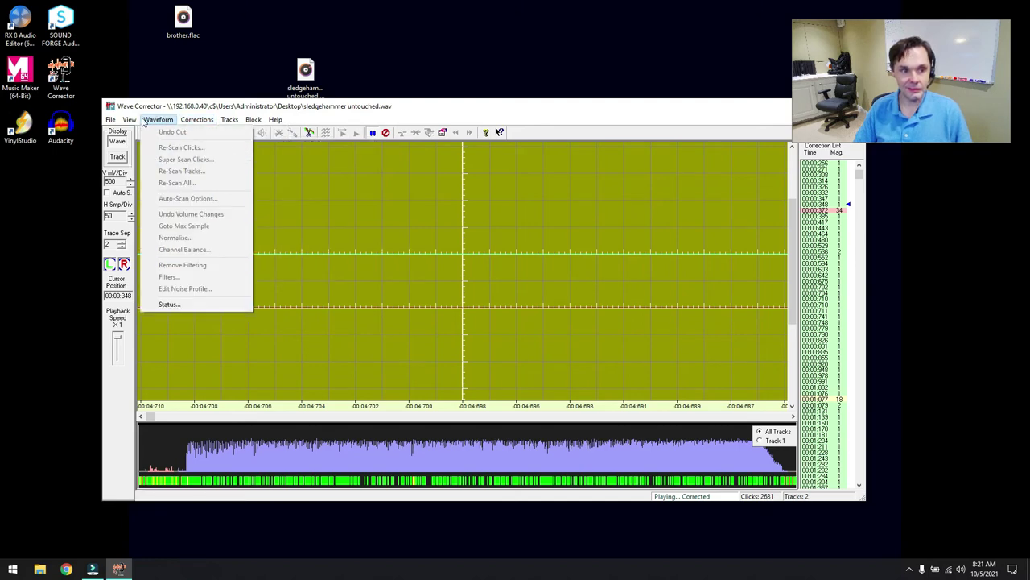
pyautogui.moveTo(126, 121)
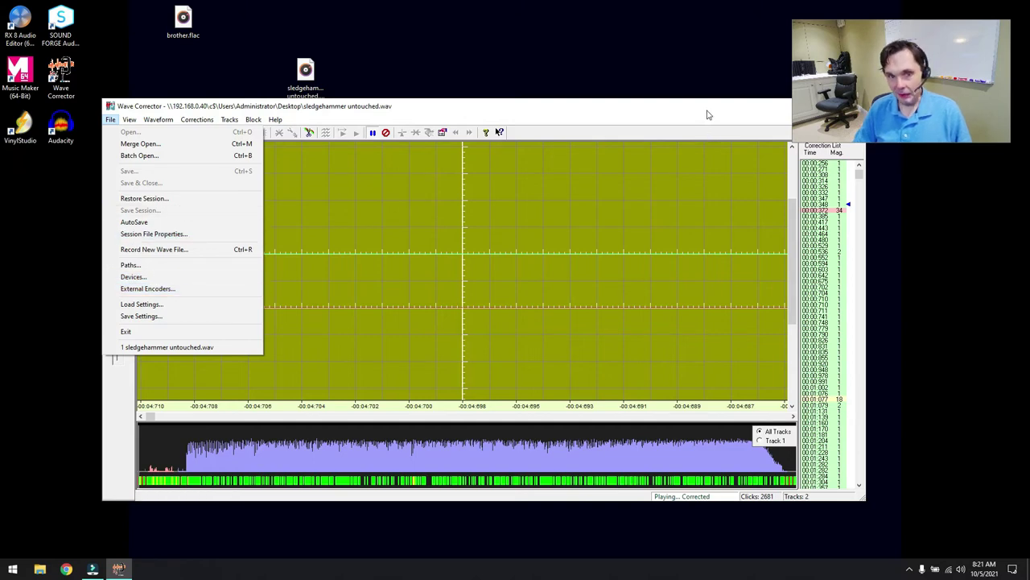
# Quit Wave Corrector without saving the waveform corrections
pyautogui.moveTo(797, 110); pyautogui.dragTo(684, 123)
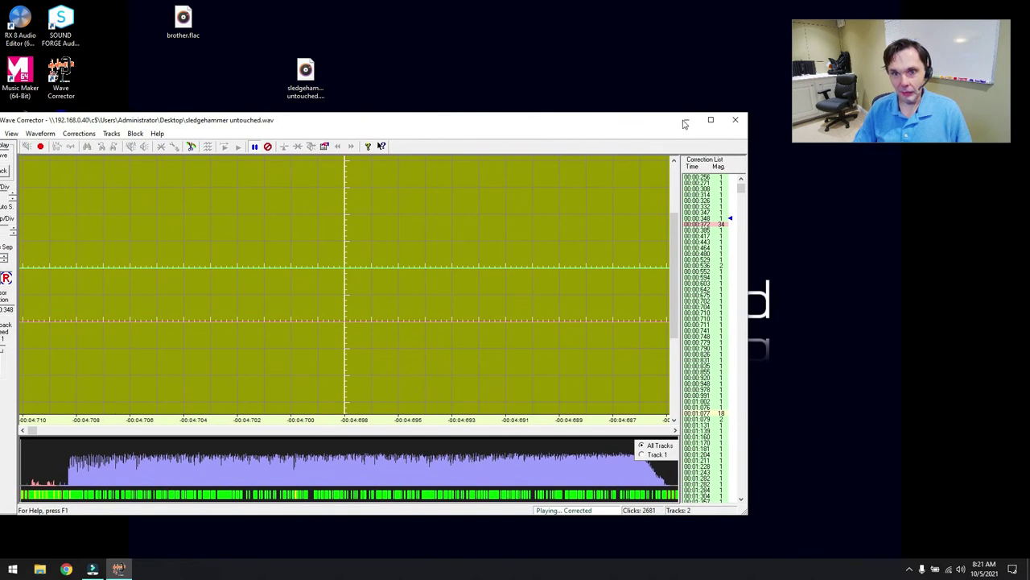
pyautogui.click(736, 119)
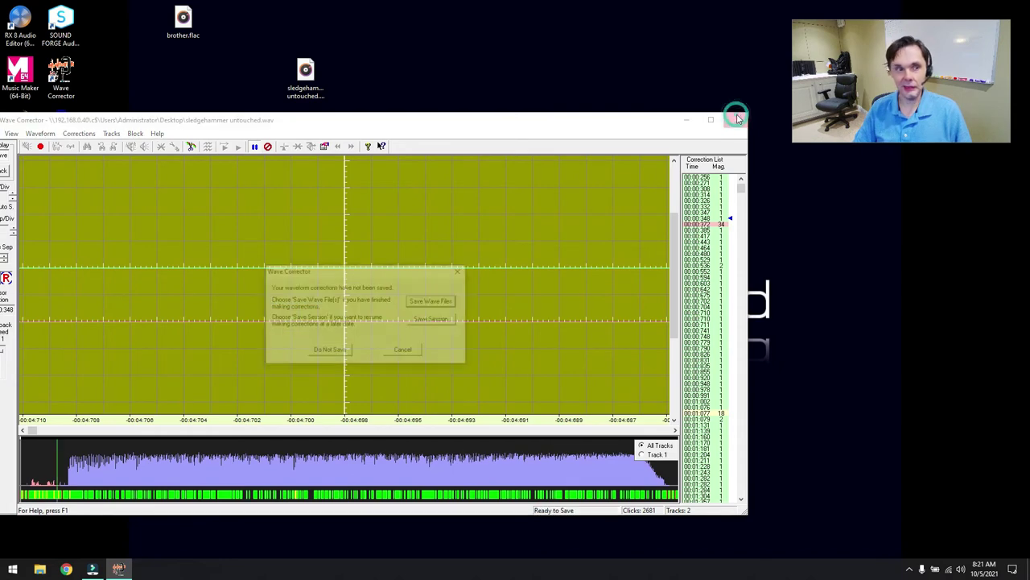
pyautogui.click(330, 351)
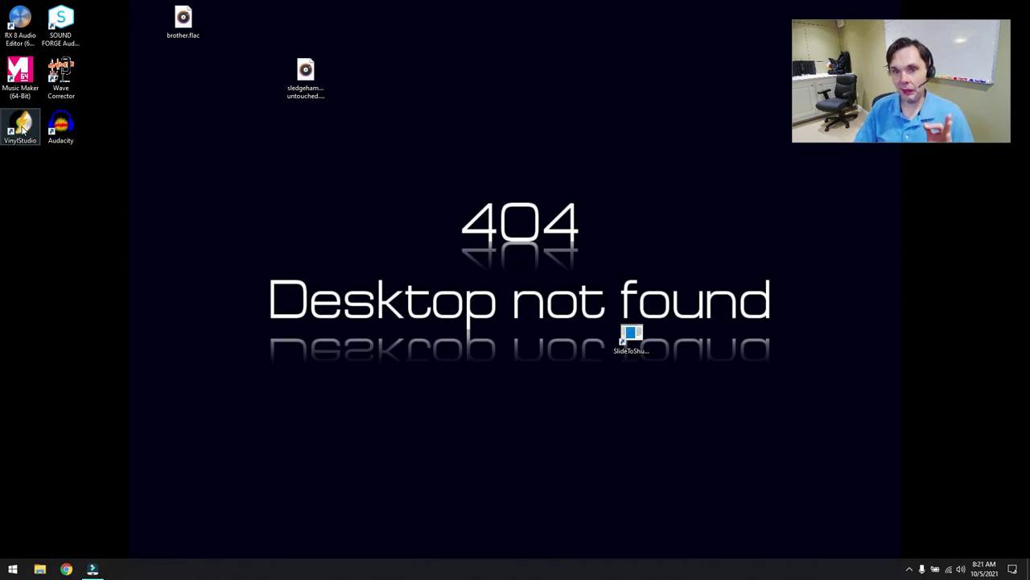
# Launch VinylStudio, dismiss its startup tip and new-user message, and maximize its window
pyautogui.doubleClick(23, 127)
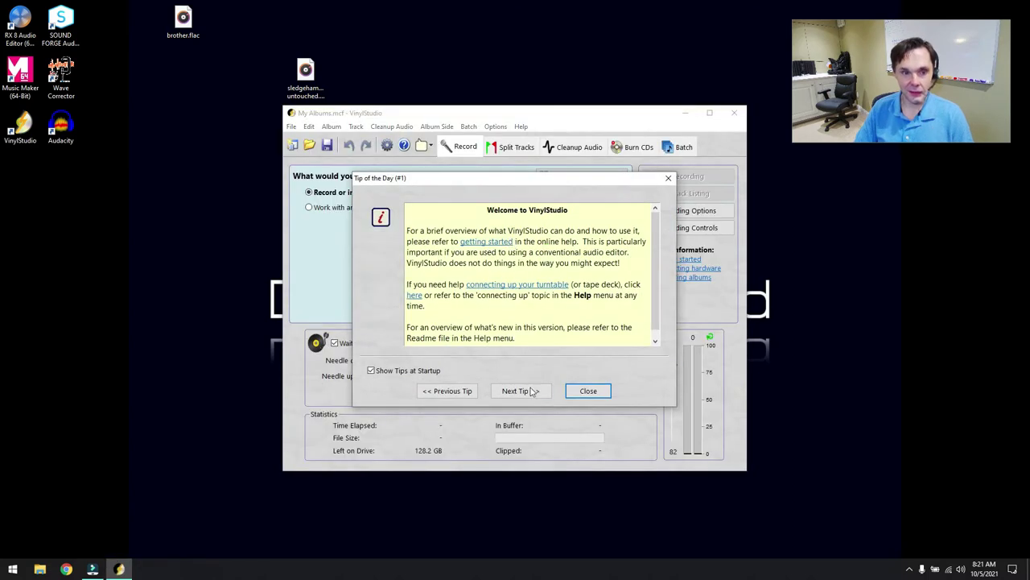
pyautogui.click(602, 392)
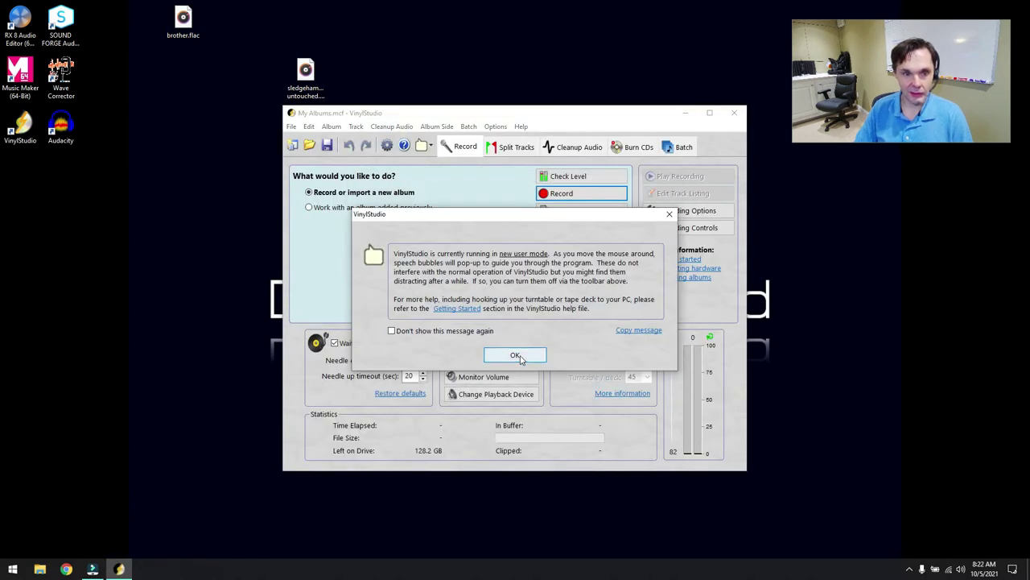
pyautogui.click(515, 355)
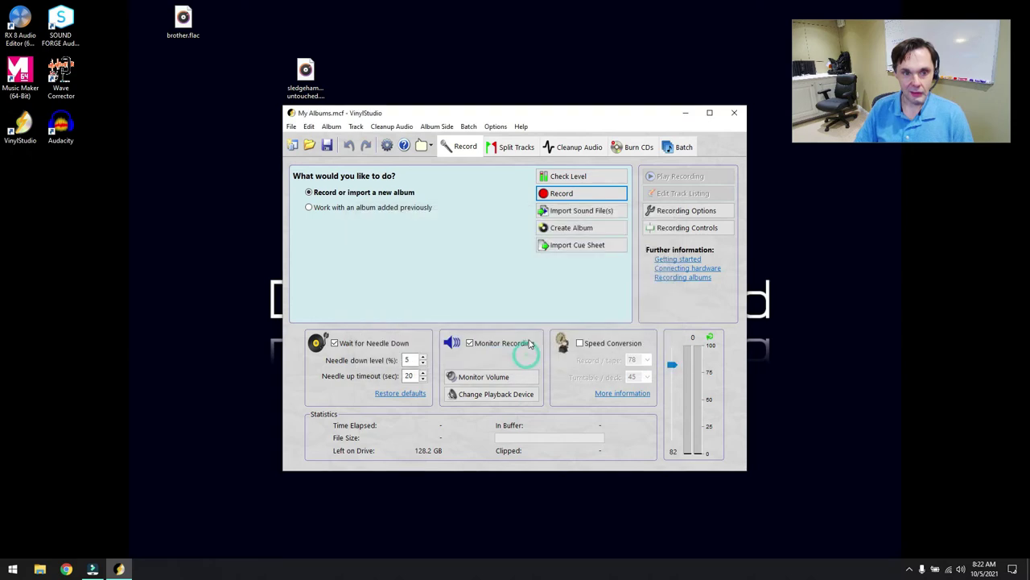
pyautogui.click(709, 113)
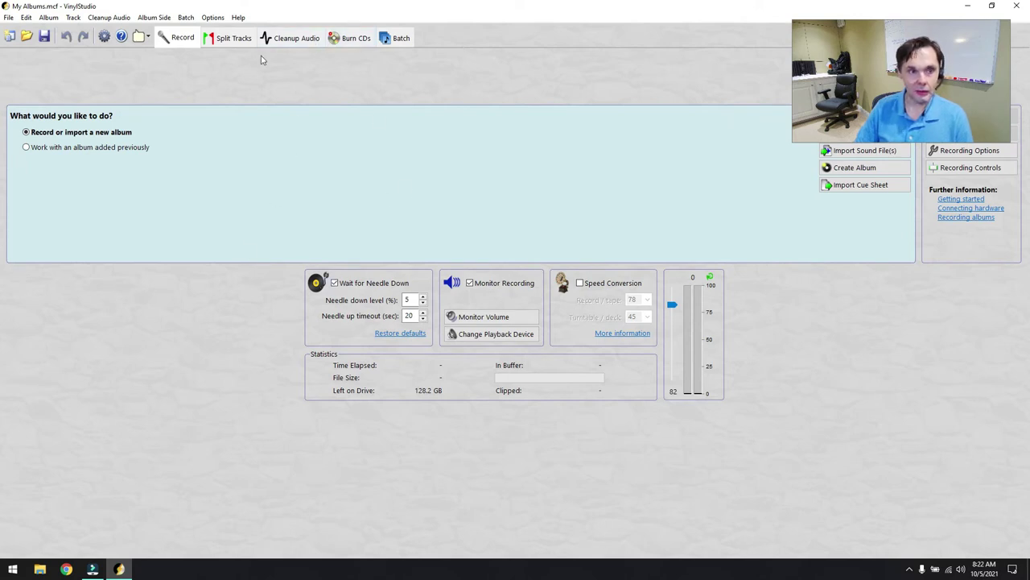
# Start importing sledgehammer untouched.wav from the desktop as a new album recording
pyautogui.click(165, 37)
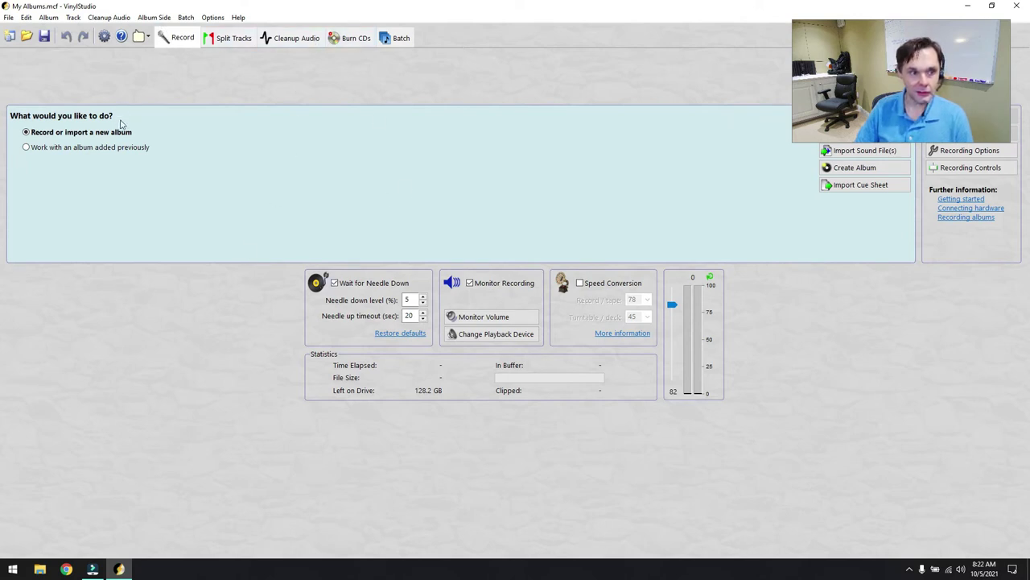
pyautogui.click(863, 102)
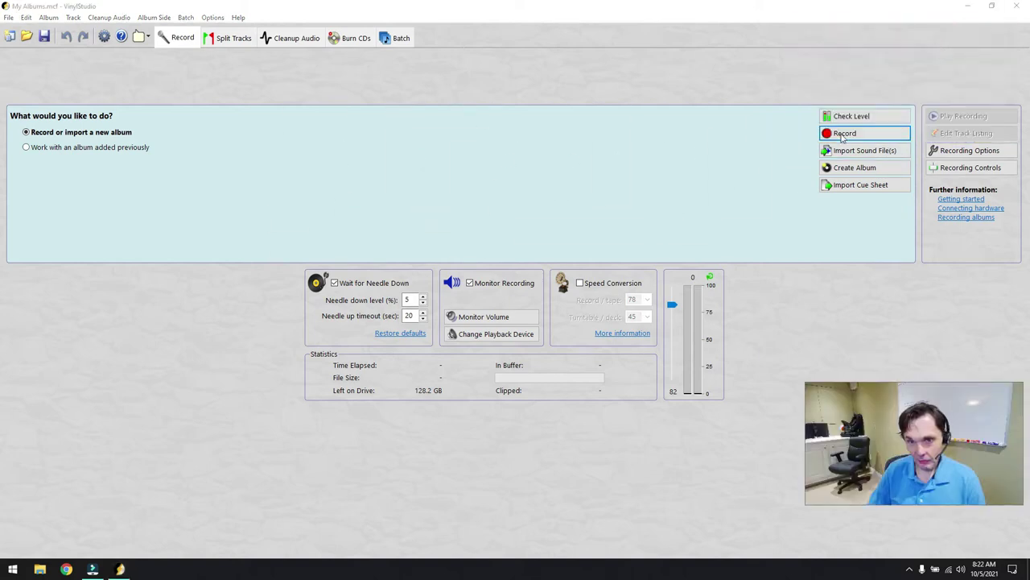
pyautogui.click(846, 148)
pyautogui.click(821, 151)
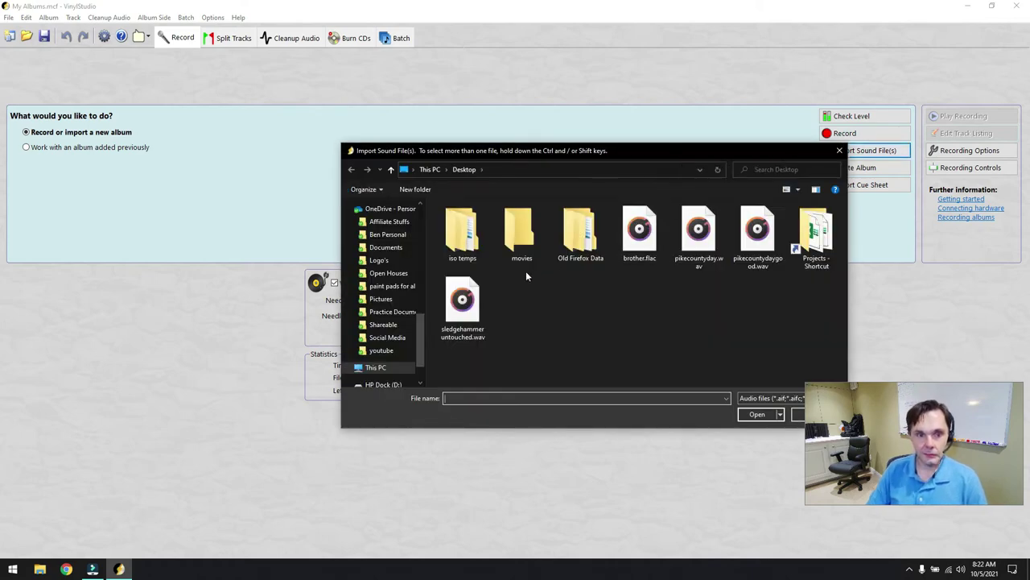
pyautogui.doubleClick(463, 302)
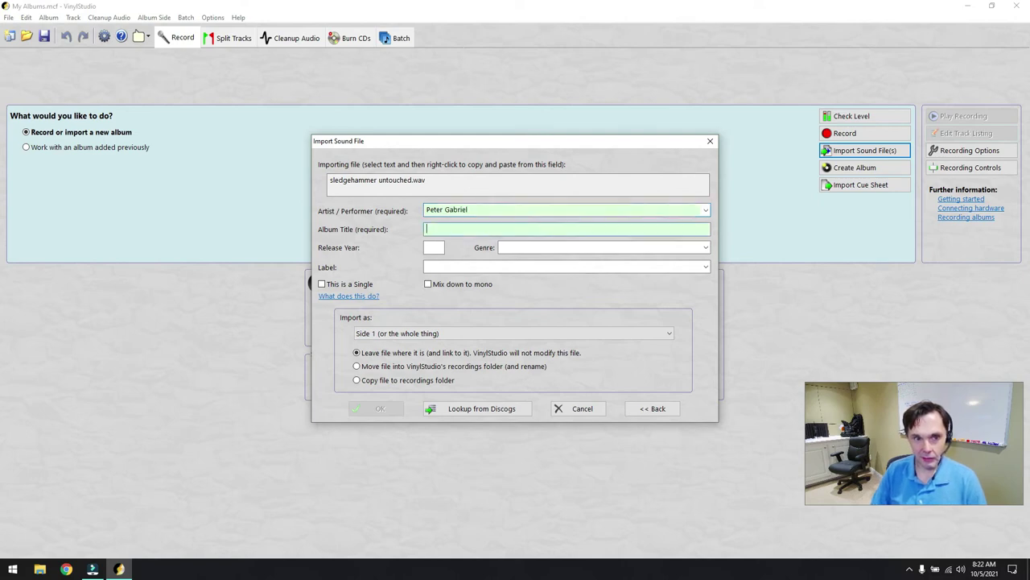
# Import the file as a single by Peter Gabriel, album So, year 1986, label Geffen, as Side 1, leaving the file where it is
pyautogui.write('So')
pyautogui.press('Tab')
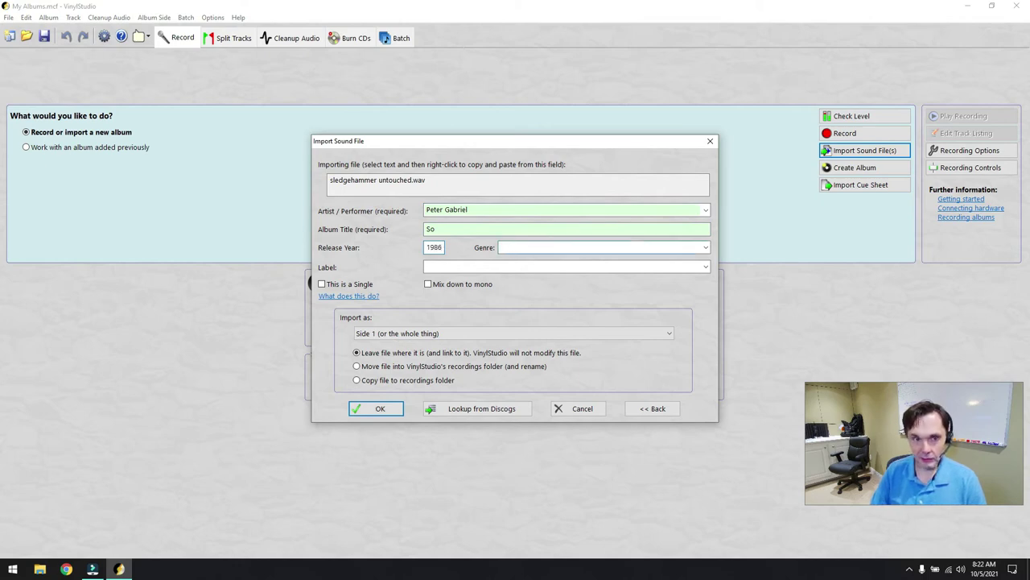
pyautogui.click(563, 266)
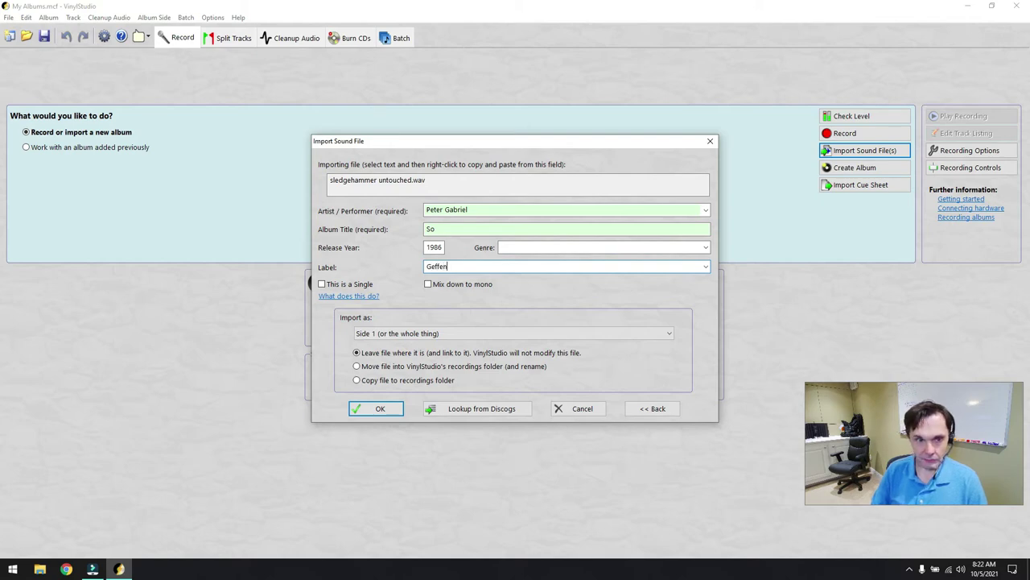
pyautogui.click(322, 284)
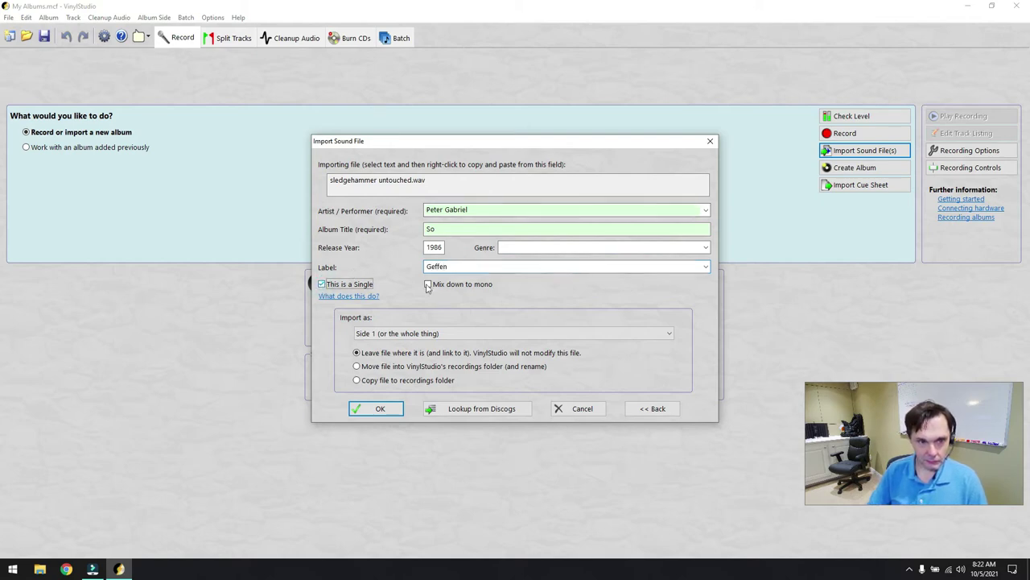
pyautogui.click(434, 333)
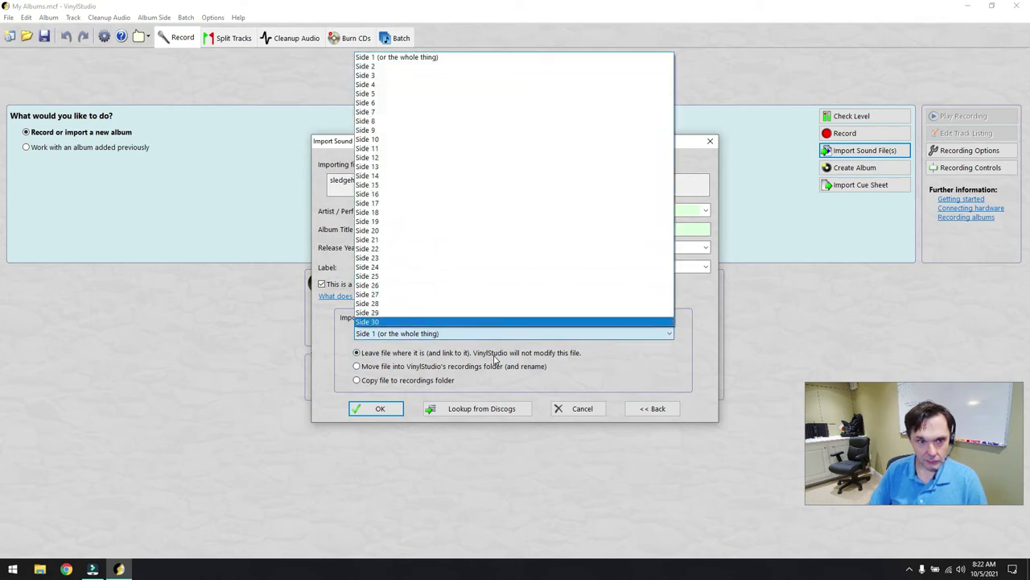
pyautogui.click(531, 361)
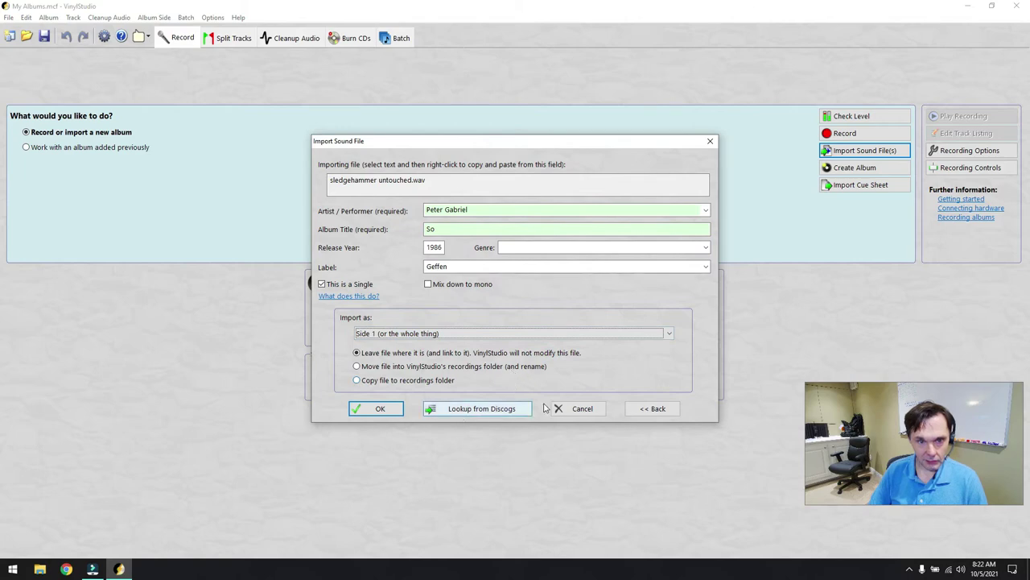
pyautogui.click(394, 409)
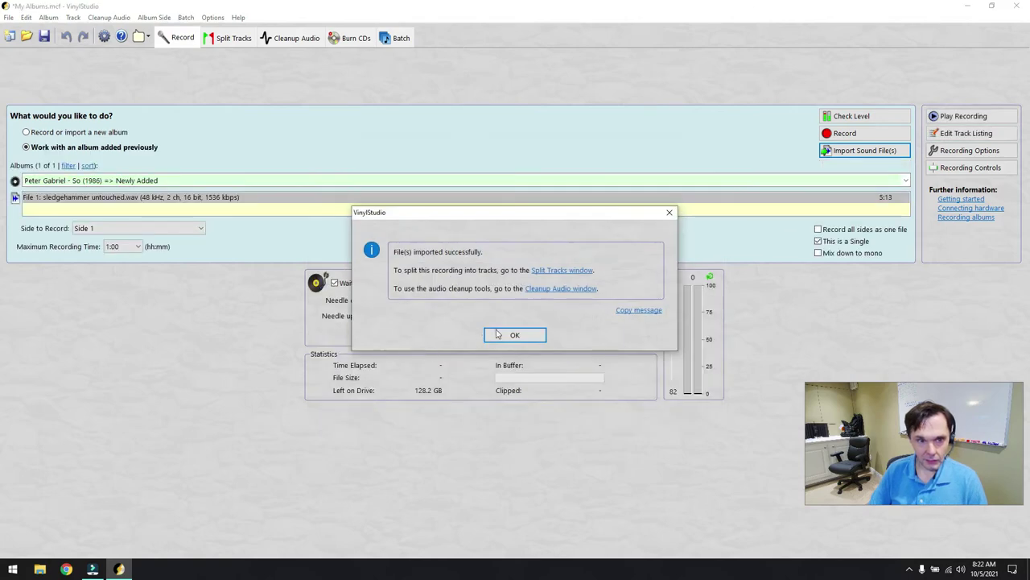
pyautogui.click(499, 334)
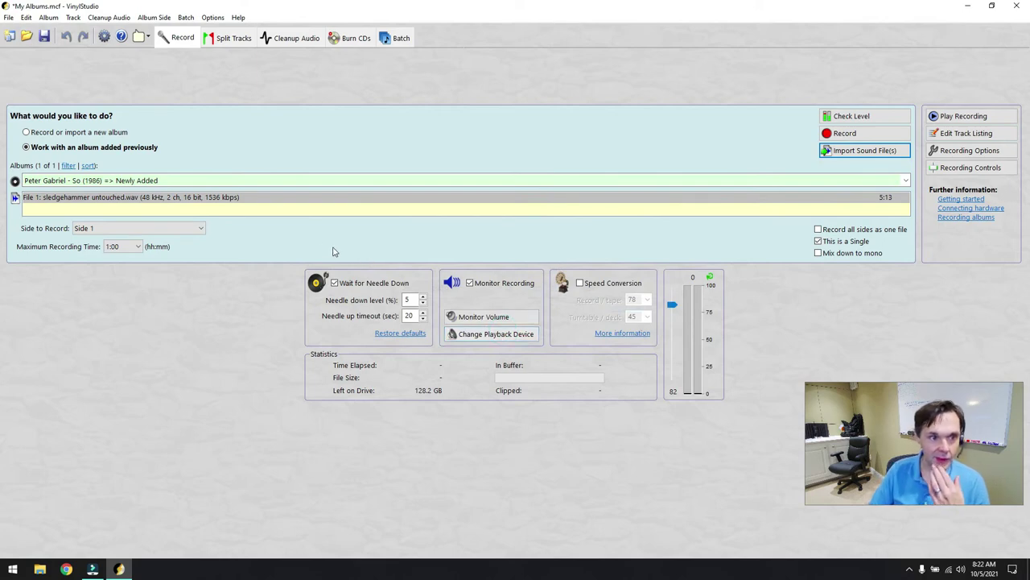
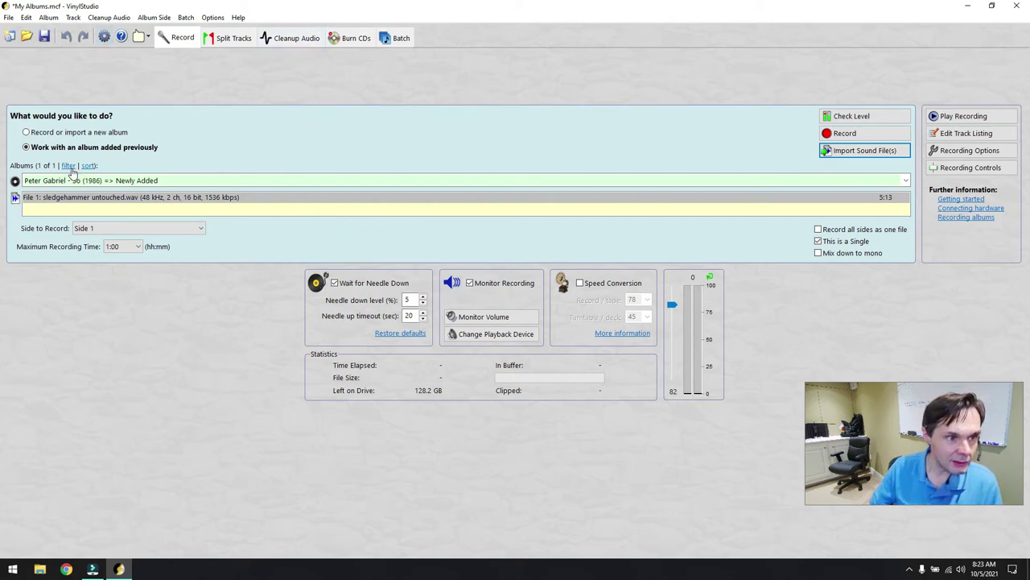
# Open the imported recording for audio cleanup and place the cursor about 1.3 seconds into the waveform
pyautogui.click(81, 198)
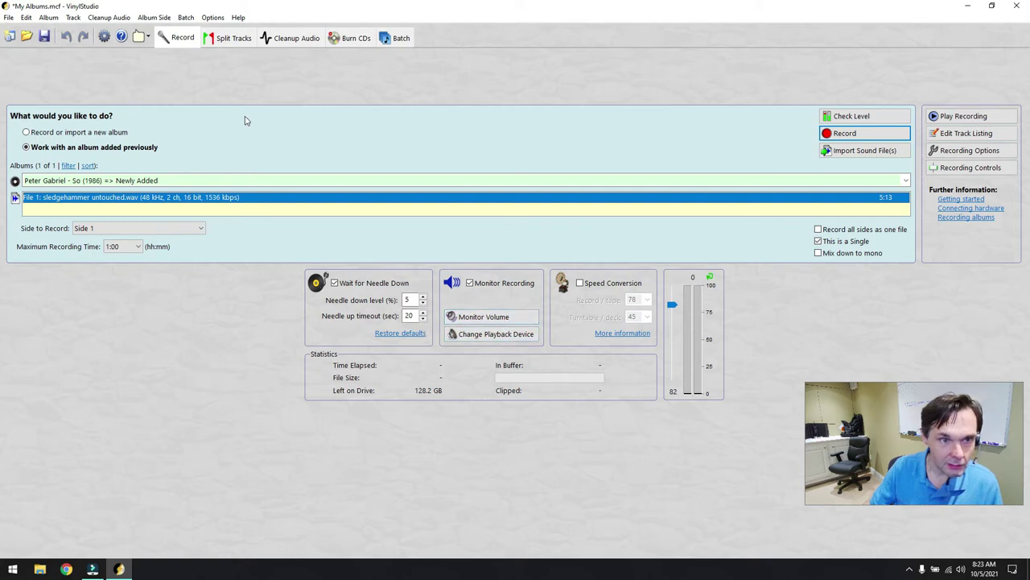
pyautogui.click(288, 38)
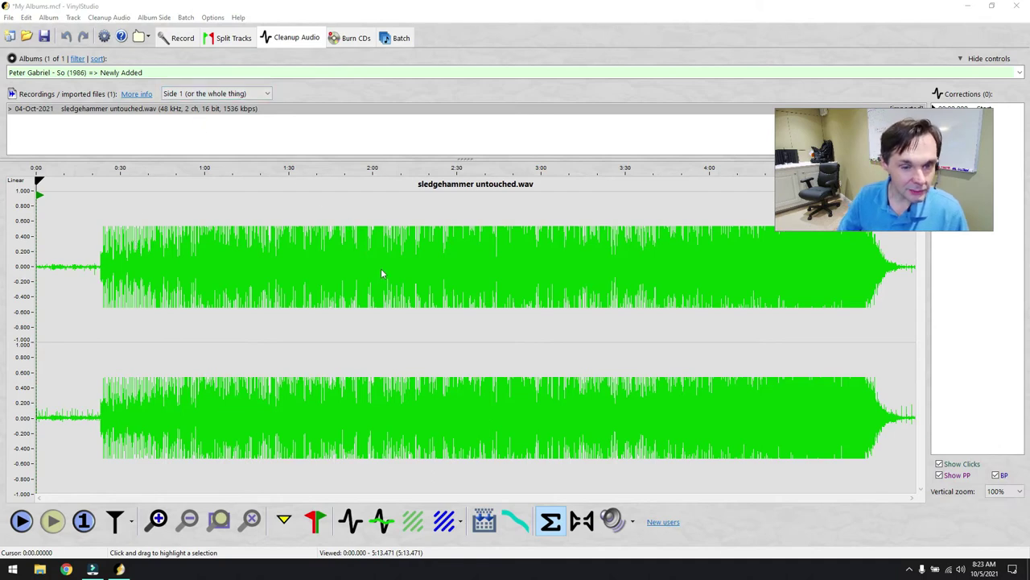
pyautogui.click(633, 525)
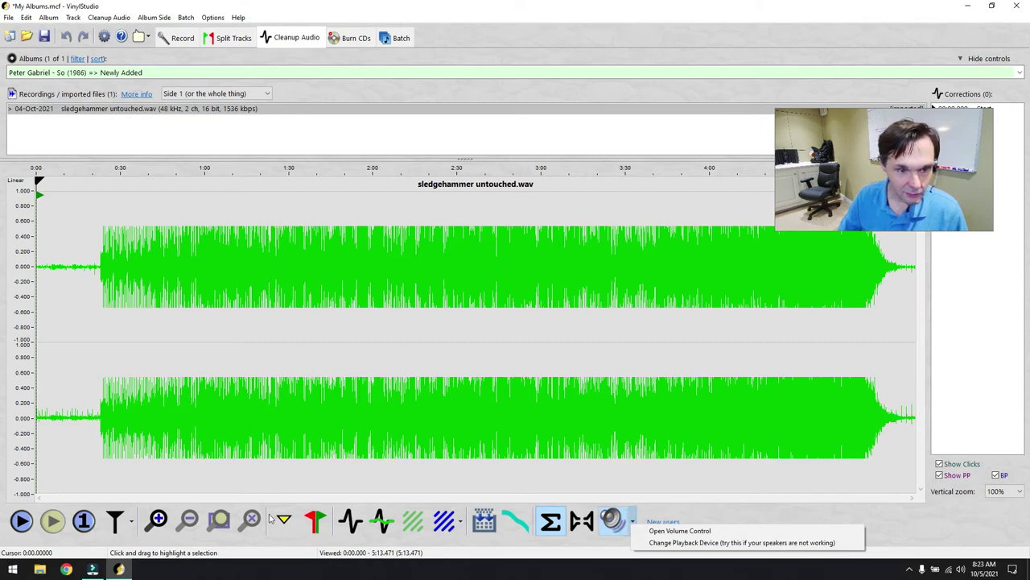
pyautogui.click(290, 488)
pyautogui.click(40, 417)
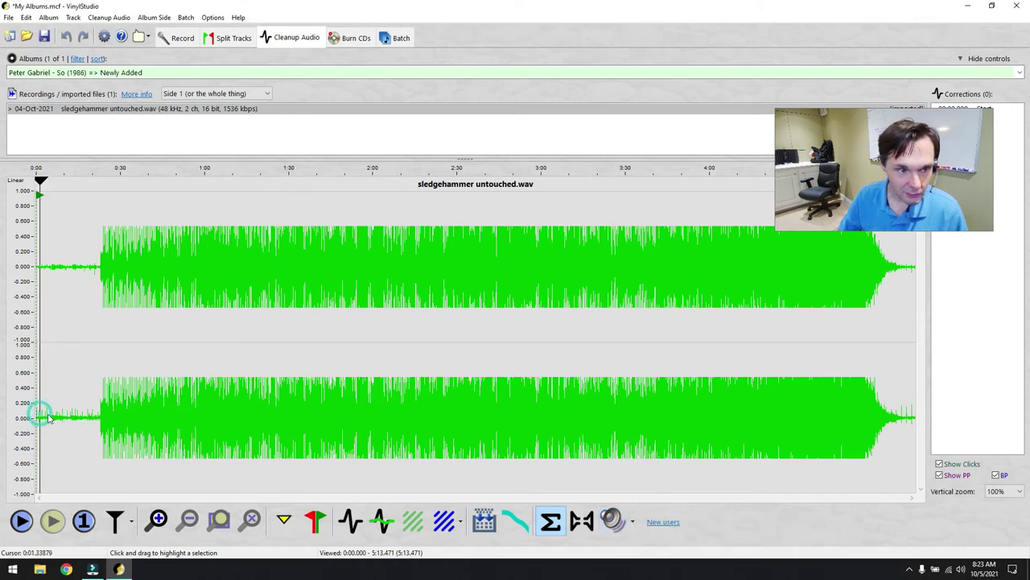
# Scan the entire file for clicks with sensitivity 3, percussion protection 2, brass protection on and one pass, and dismiss the scan summary
pyautogui.click(213, 17)
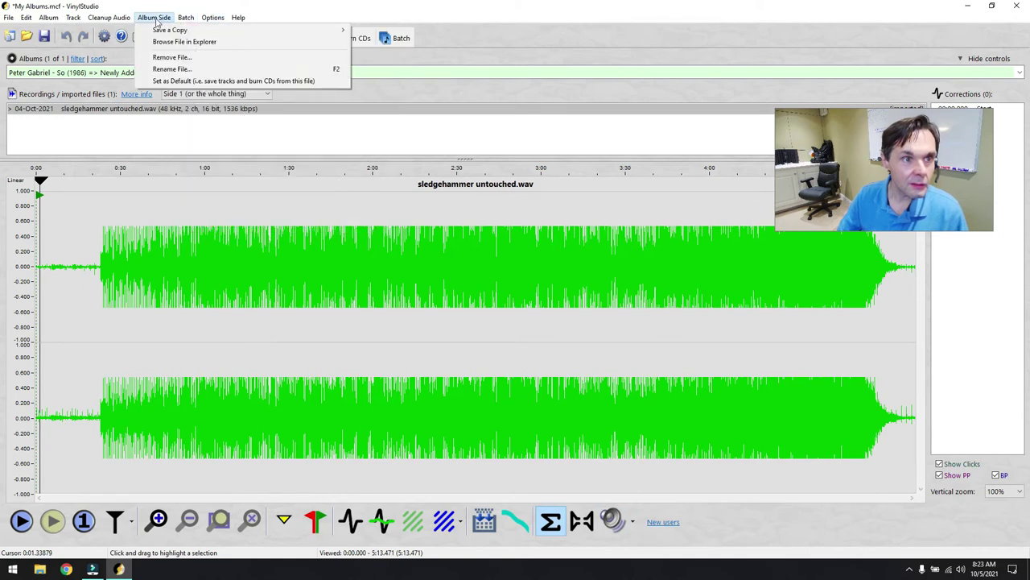
pyautogui.moveTo(109, 18)
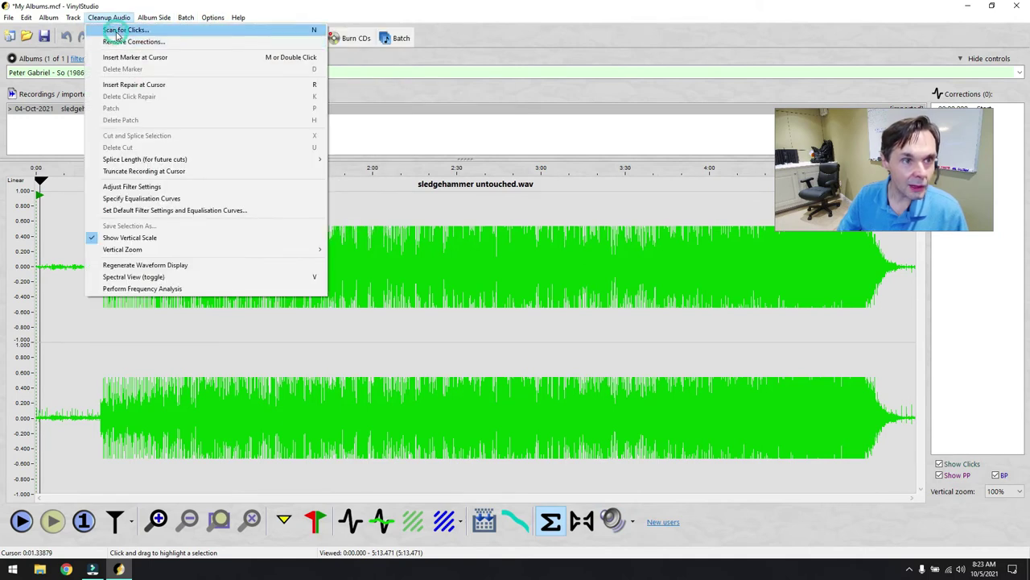
pyautogui.click(118, 31)
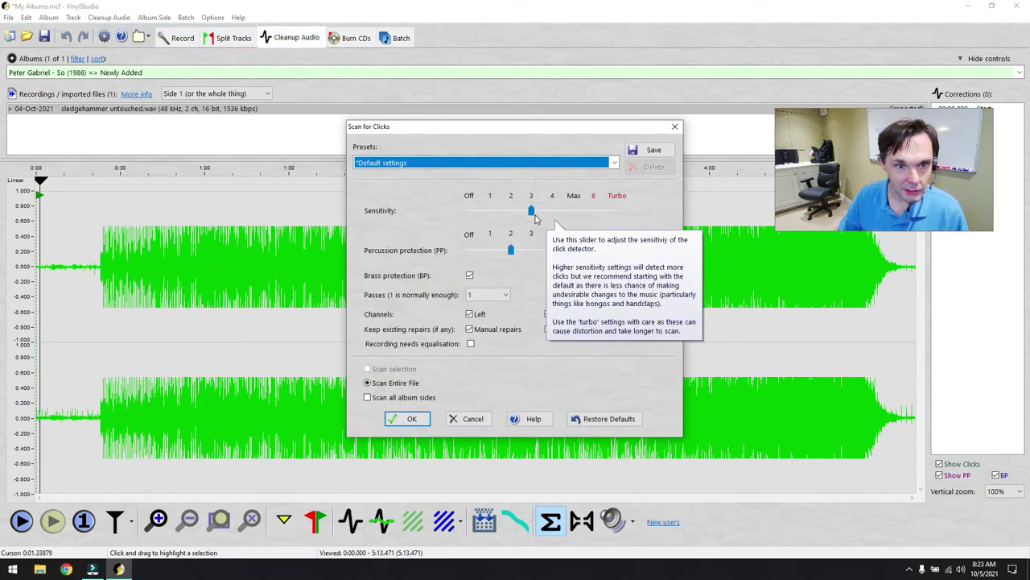
pyautogui.click(530, 213)
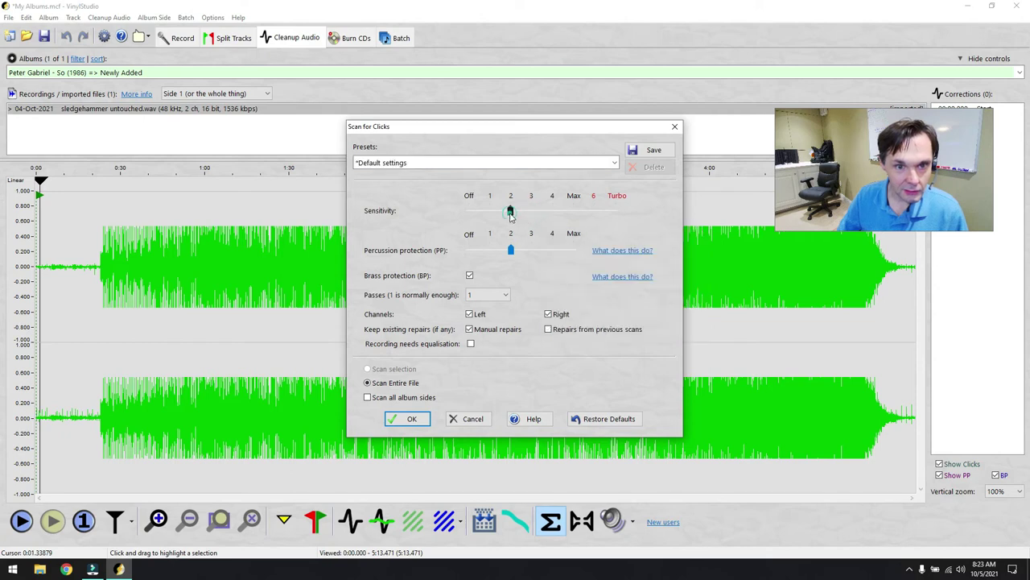
pyautogui.moveTo(510, 213); pyautogui.dragTo(530, 213)
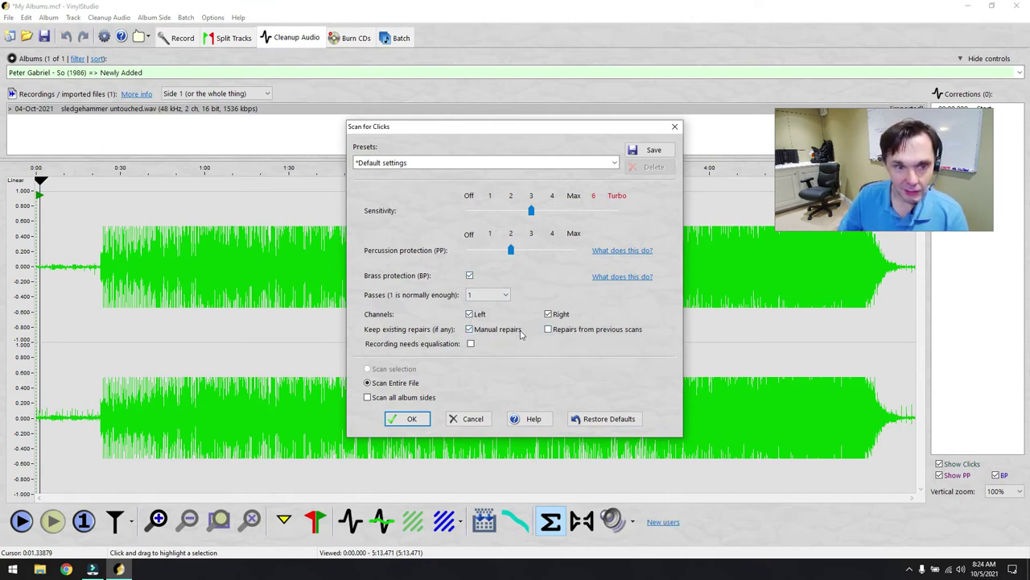
pyautogui.moveTo(466, 348)
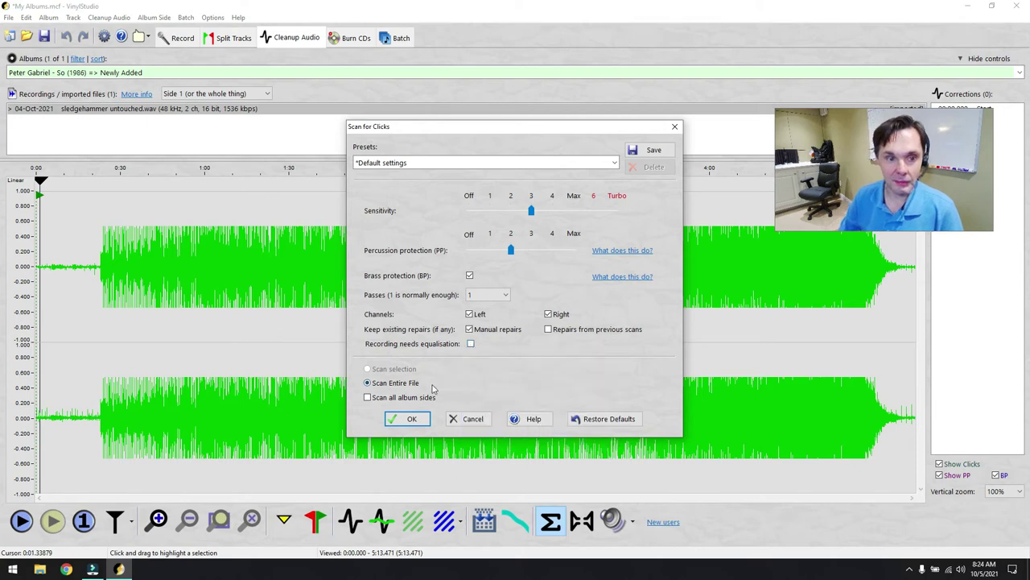
pyautogui.click(407, 420)
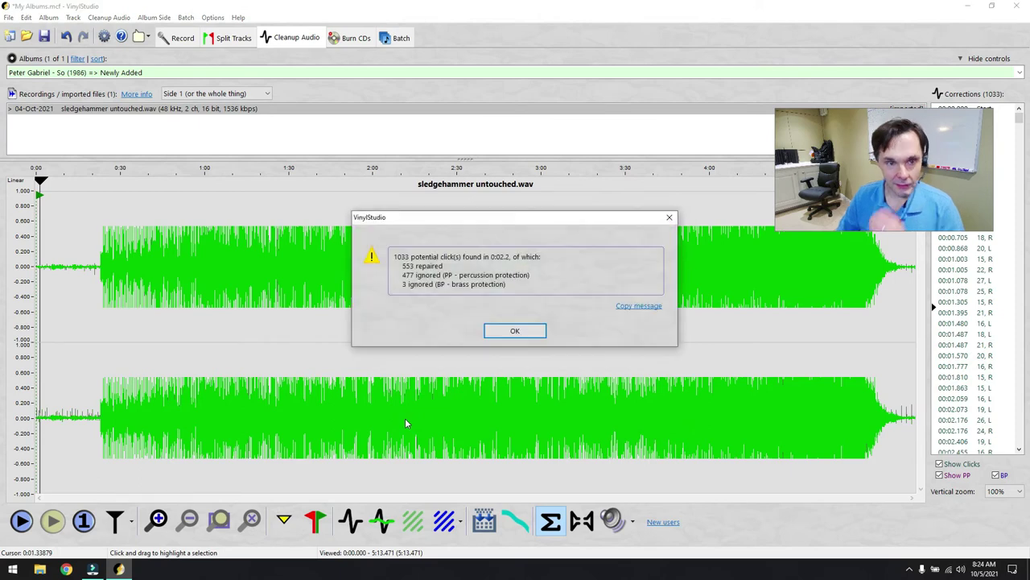
pyautogui.click(515, 331)
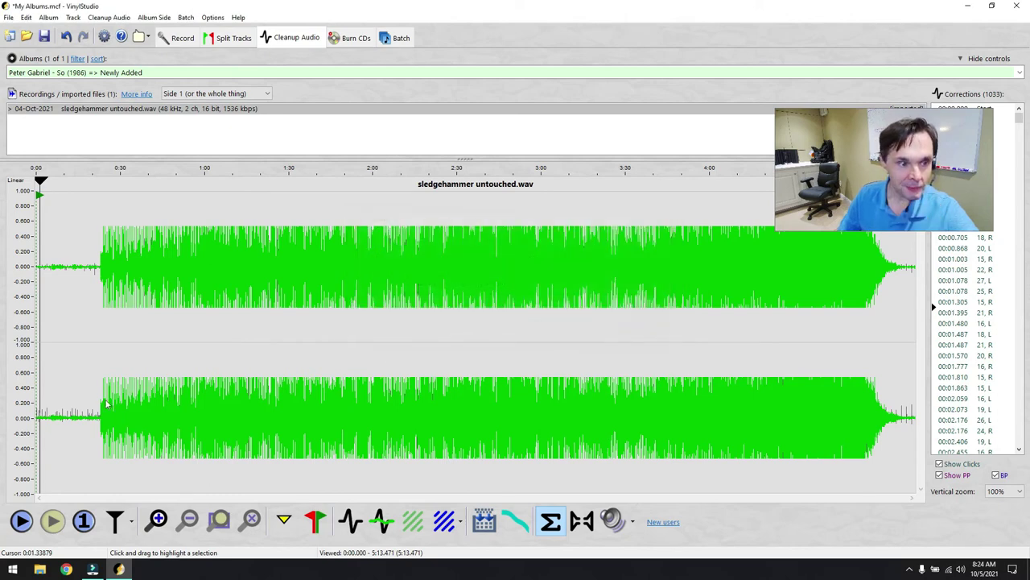
# Play the click-repaired recording through the quiet intro, stop, and play it again from about 0:36 in the music
pyautogui.click(20, 521)
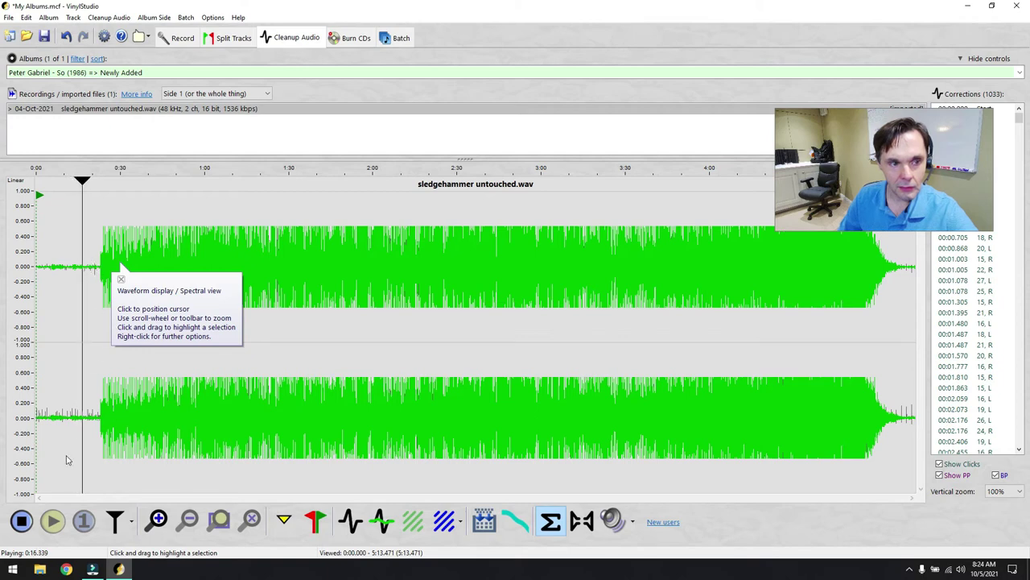
pyautogui.click(22, 521)
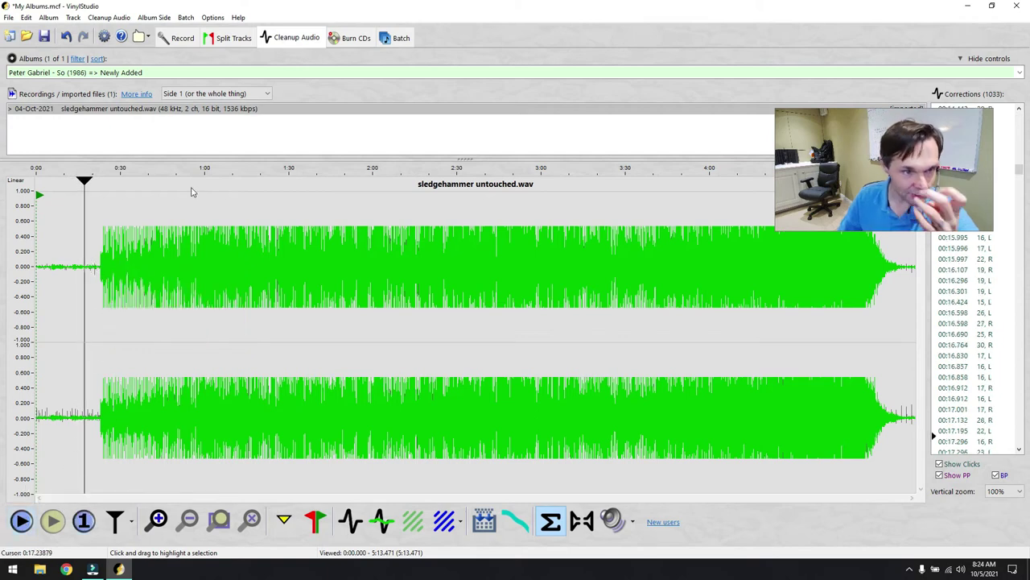
pyautogui.click(137, 188)
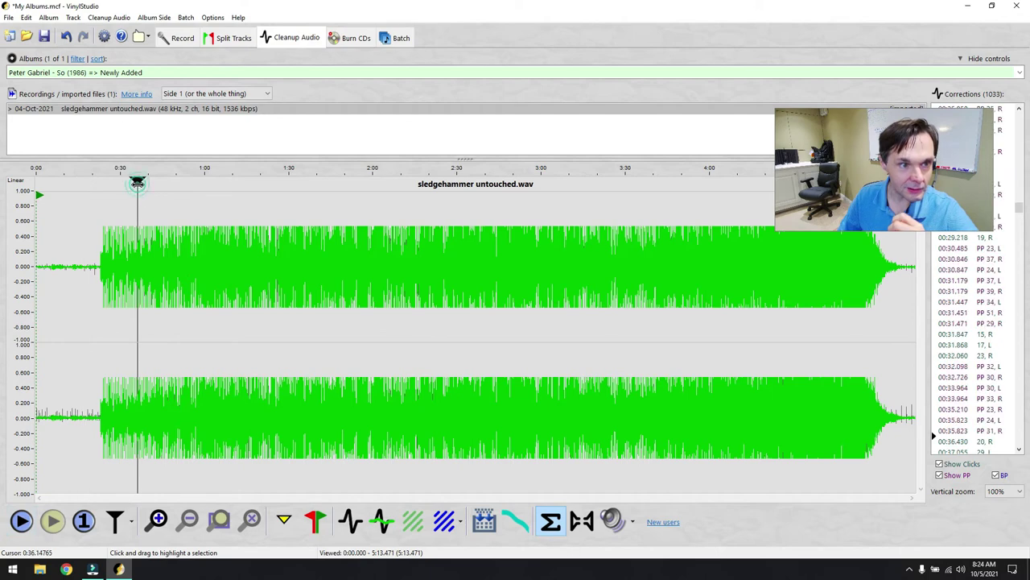
pyautogui.click(22, 521)
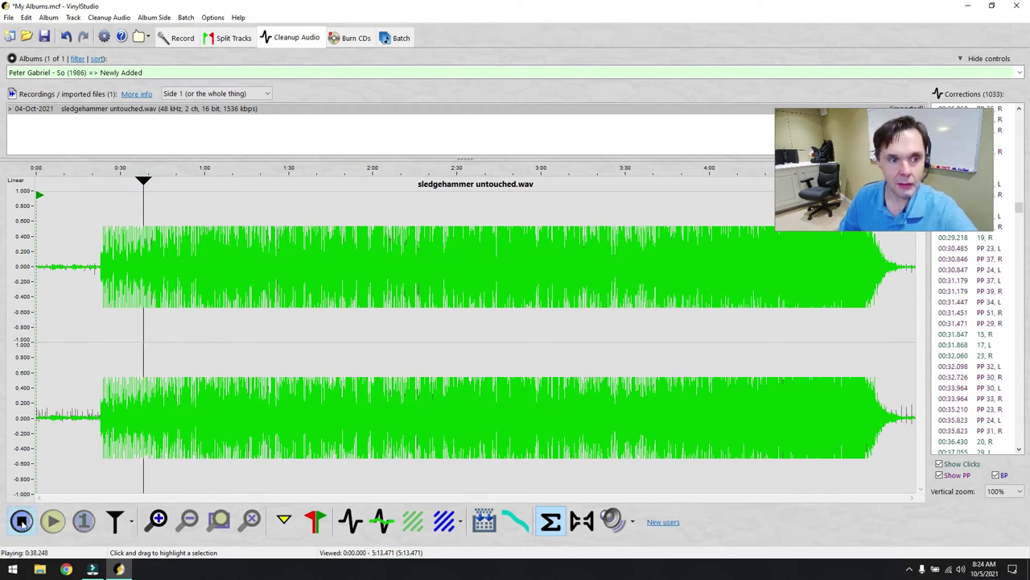
# Stop playback and turn on the rumble filter in the recording's filter settings
pyautogui.click(22, 522)
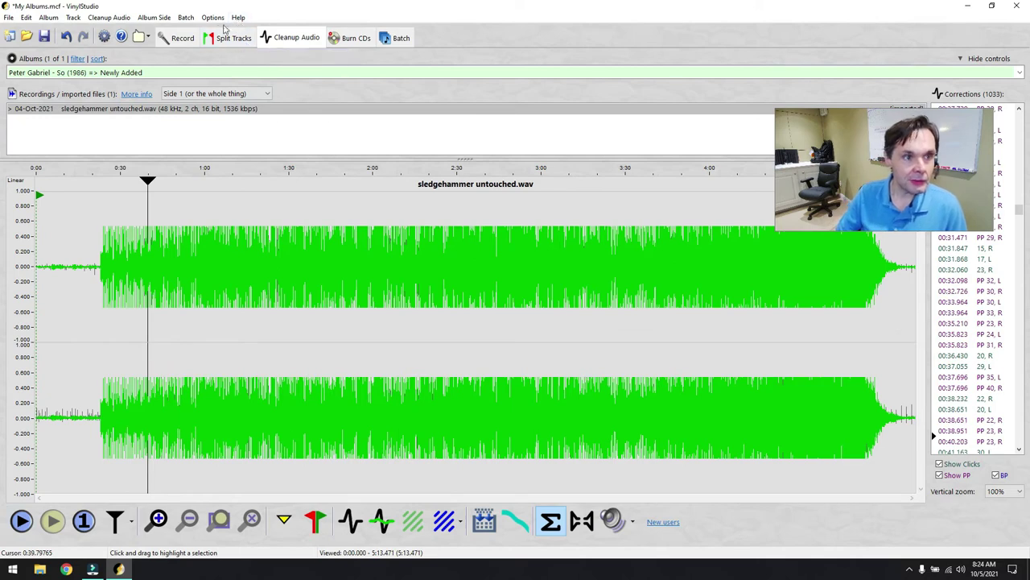
pyautogui.click(101, 18)
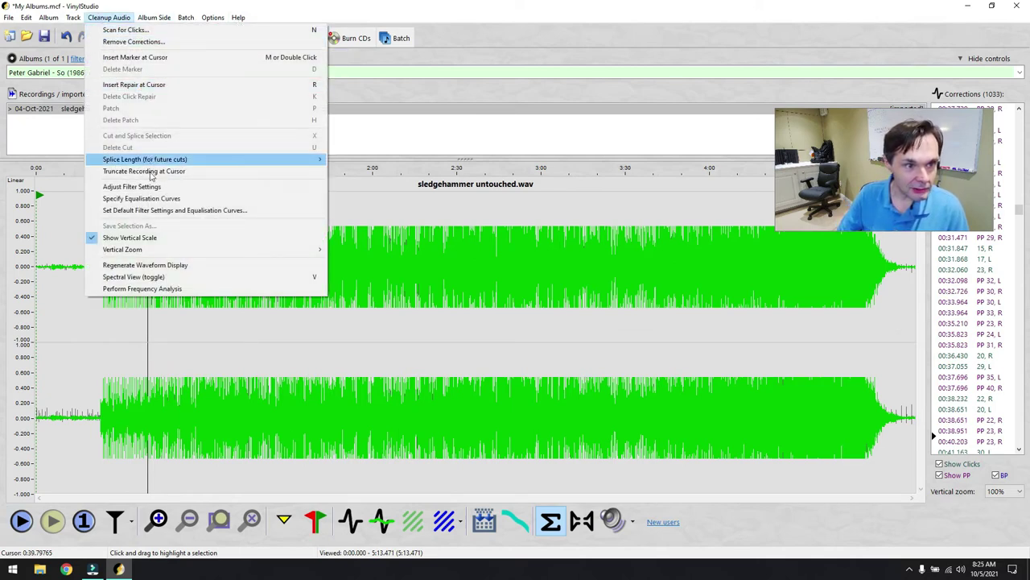
pyautogui.moveTo(150, 21)
pyautogui.moveTo(210, 22)
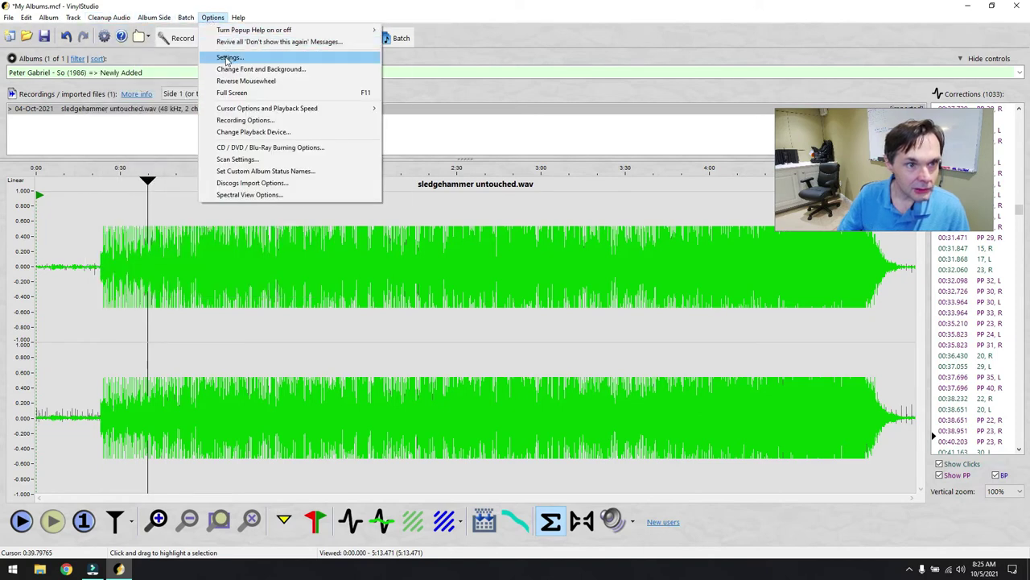
pyautogui.moveTo(91, 21)
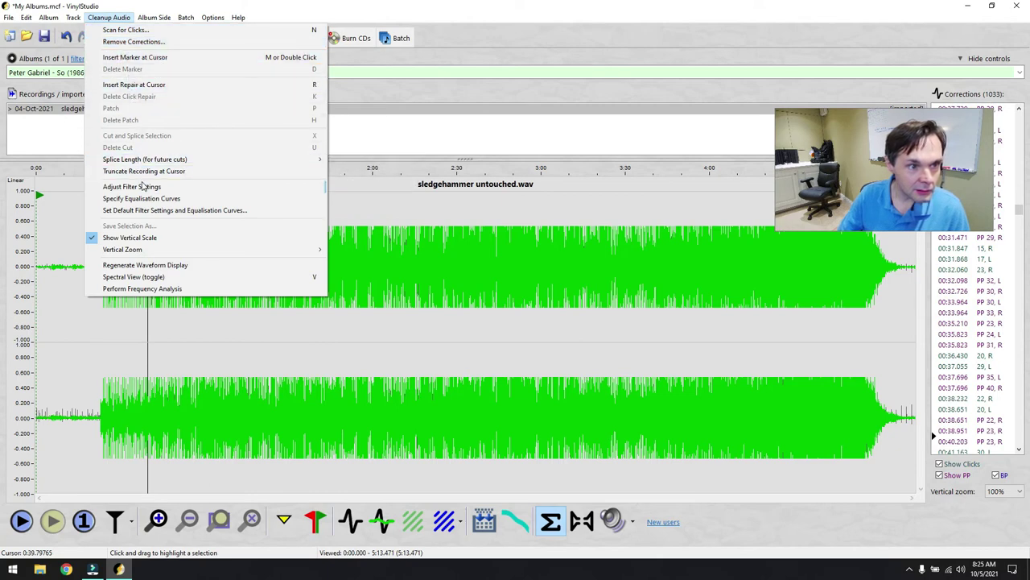
pyautogui.click(170, 192)
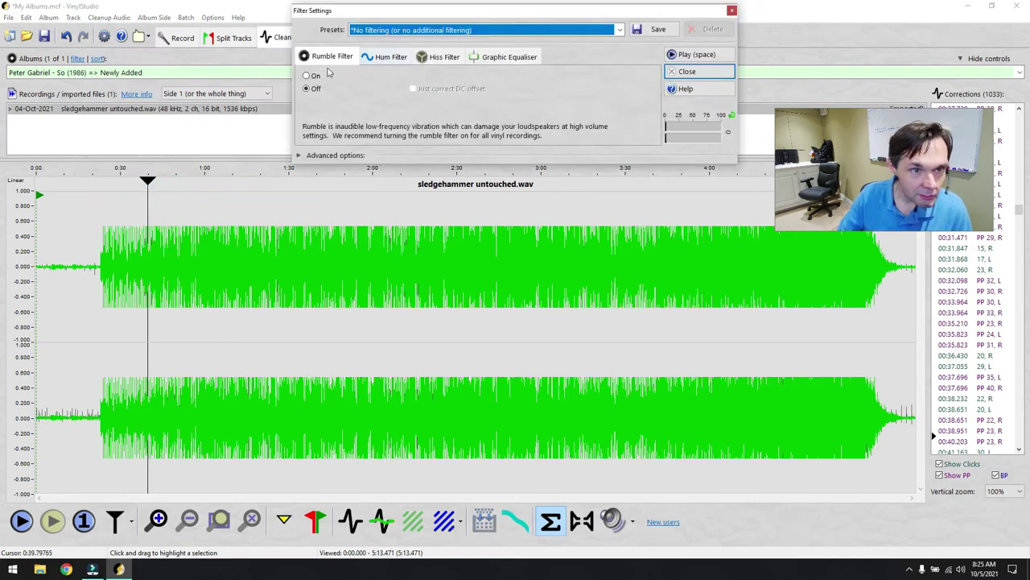
pyautogui.click(313, 75)
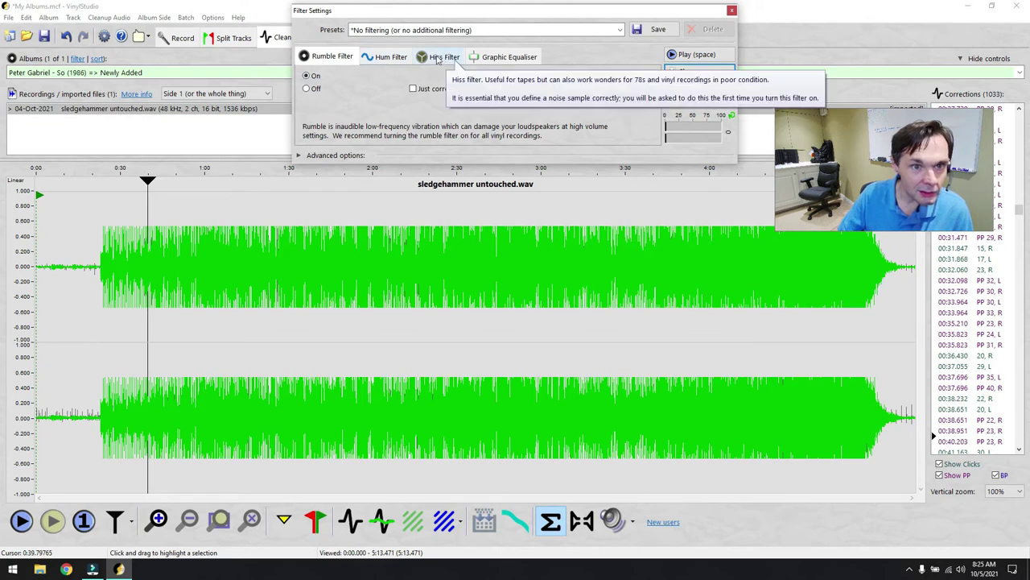
# Review the graphic equaliser, hiss filter, hum filter and preset choices, and save the current filter settings as a preset copy
pyautogui.click(484, 56)
pyautogui.click(441, 57)
pyautogui.click(384, 57)
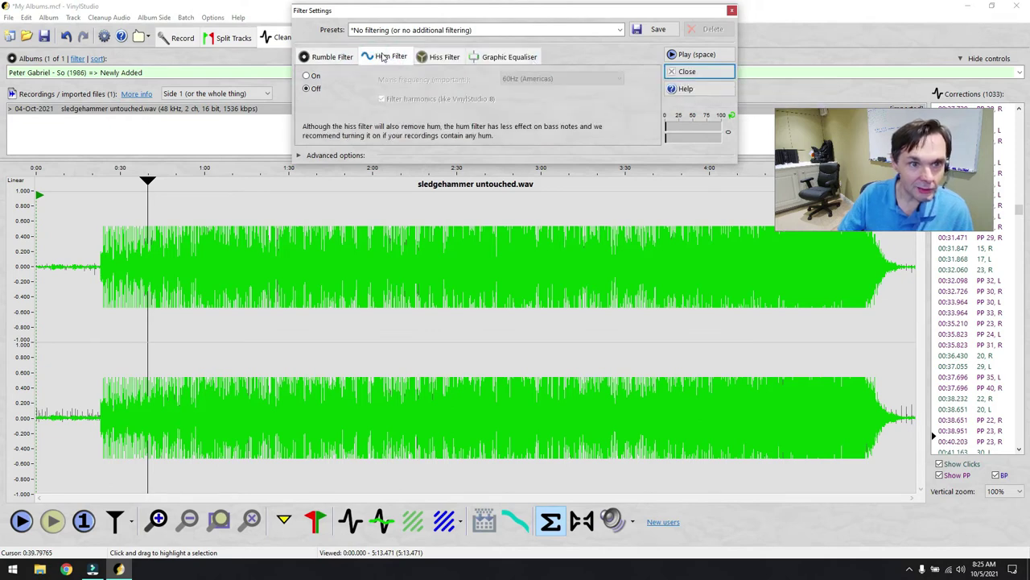
pyautogui.click(326, 58)
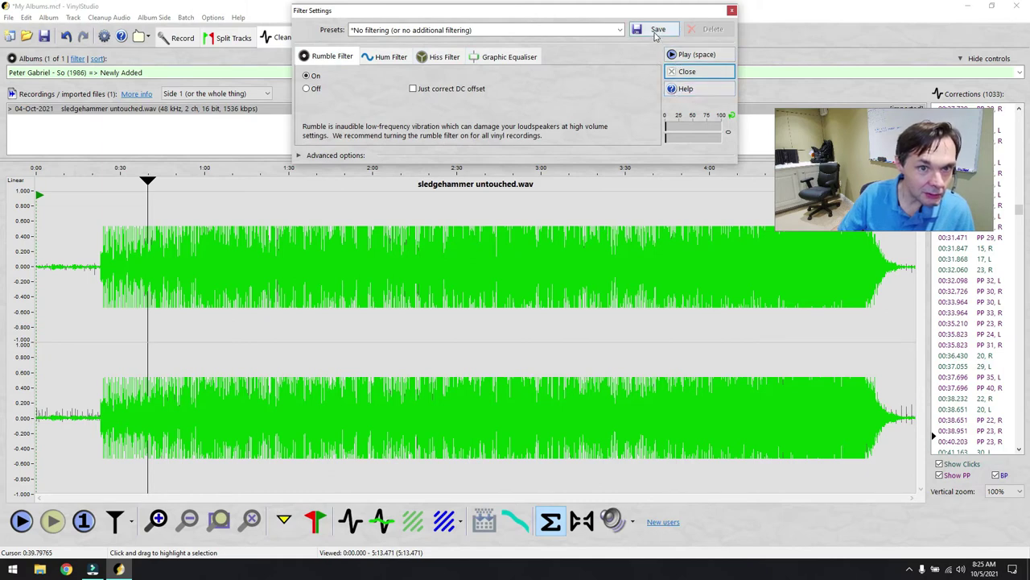
pyautogui.click(619, 30)
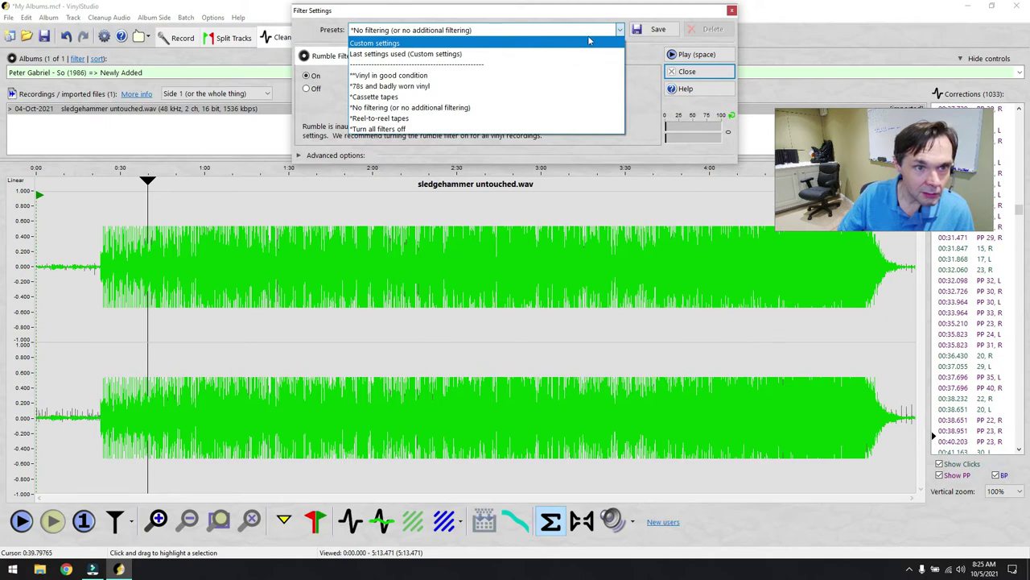
pyautogui.click(590, 31)
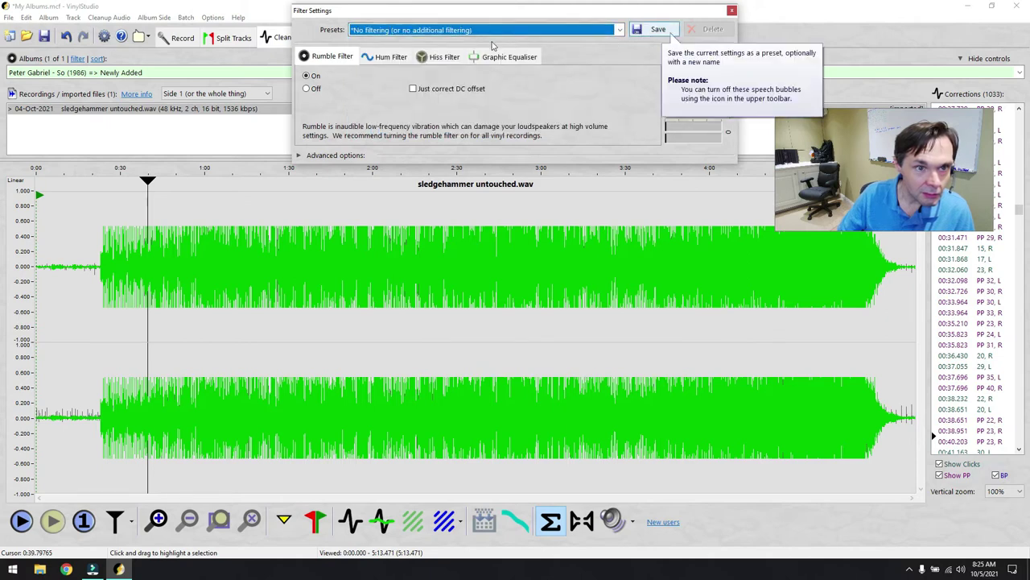
pyautogui.click(658, 29)
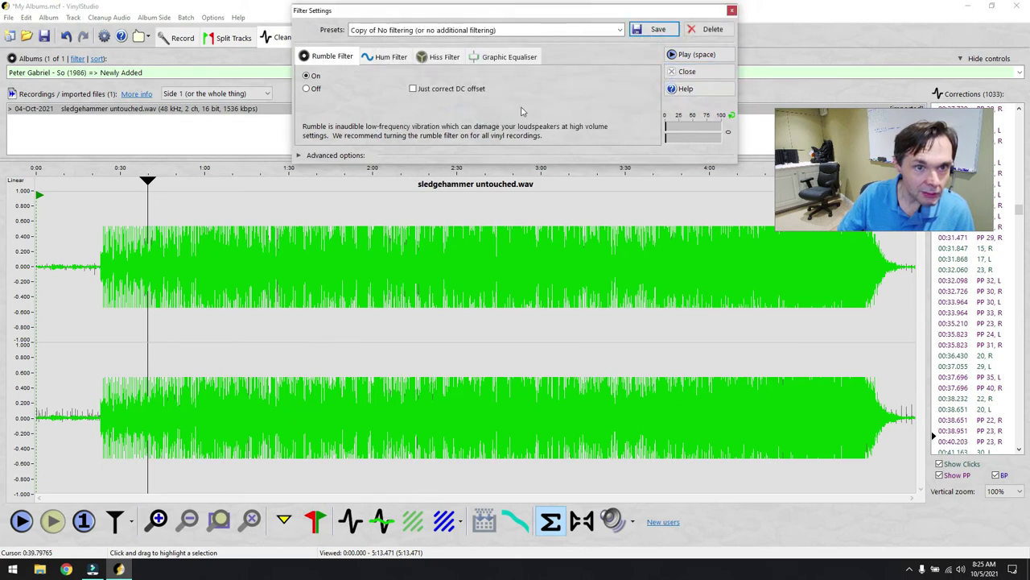
# Audition the rumble-filtered audio briefly from about 0:40 and again from the beginning, stop playback and close the filter settings
pyautogui.click(696, 54)
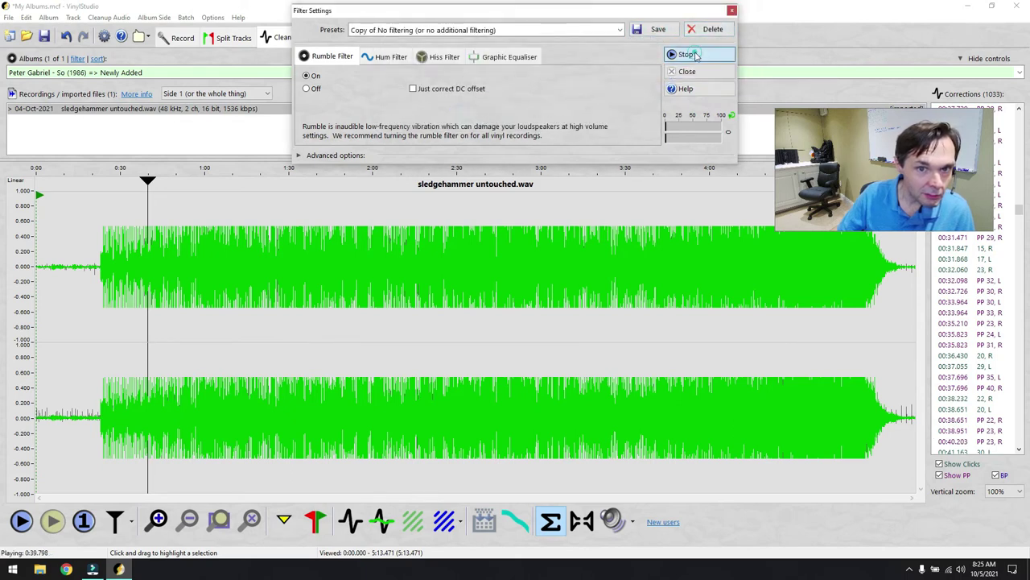
pyautogui.click(697, 55)
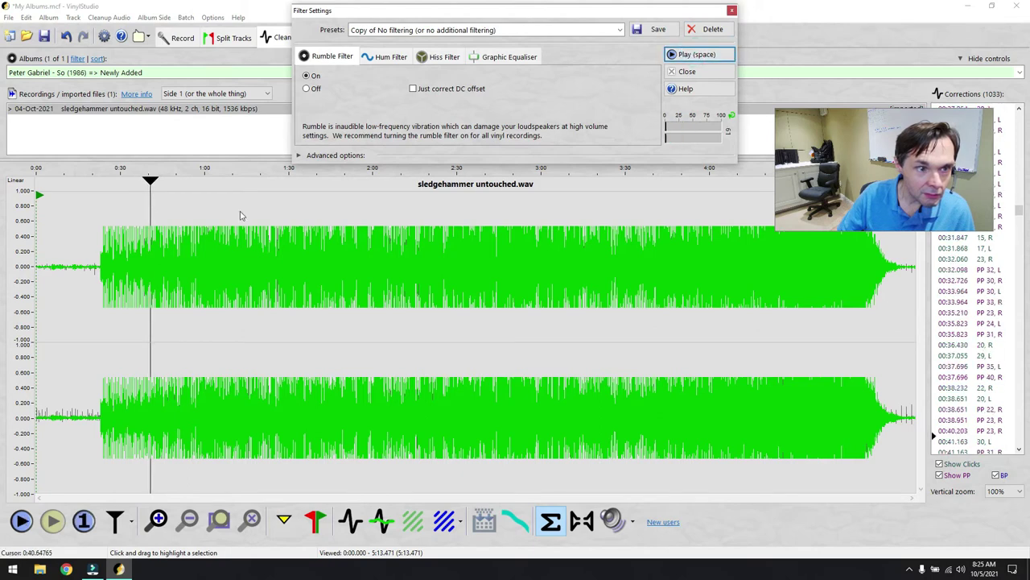
pyautogui.click(142, 214)
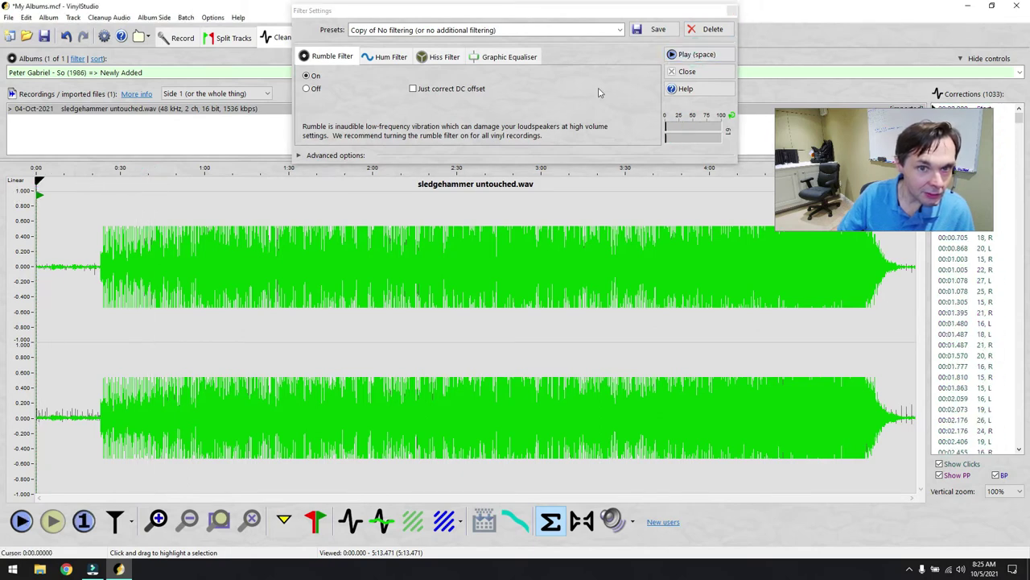
pyautogui.click(691, 55)
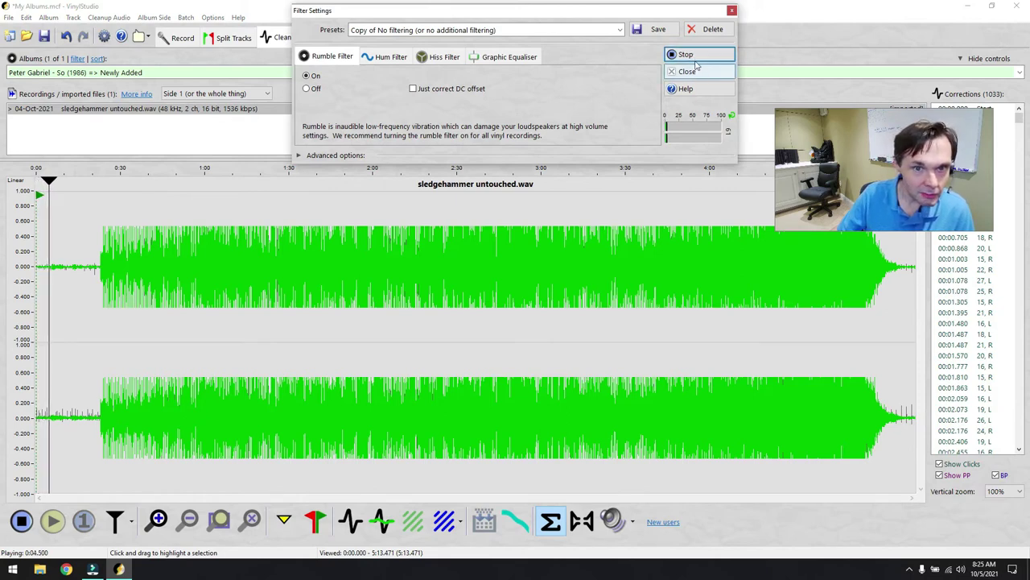
pyautogui.click(697, 52)
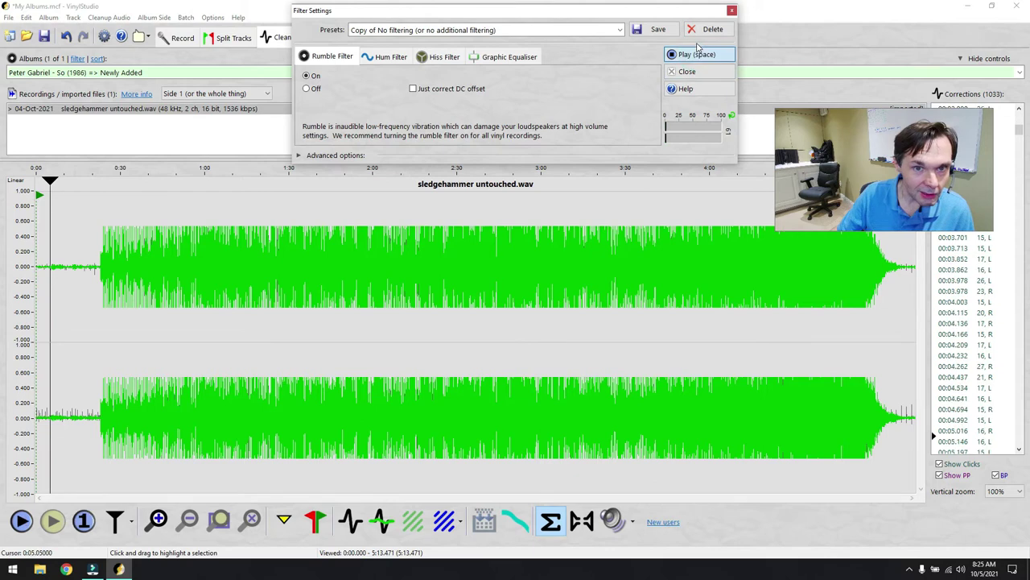
pyautogui.click(732, 10)
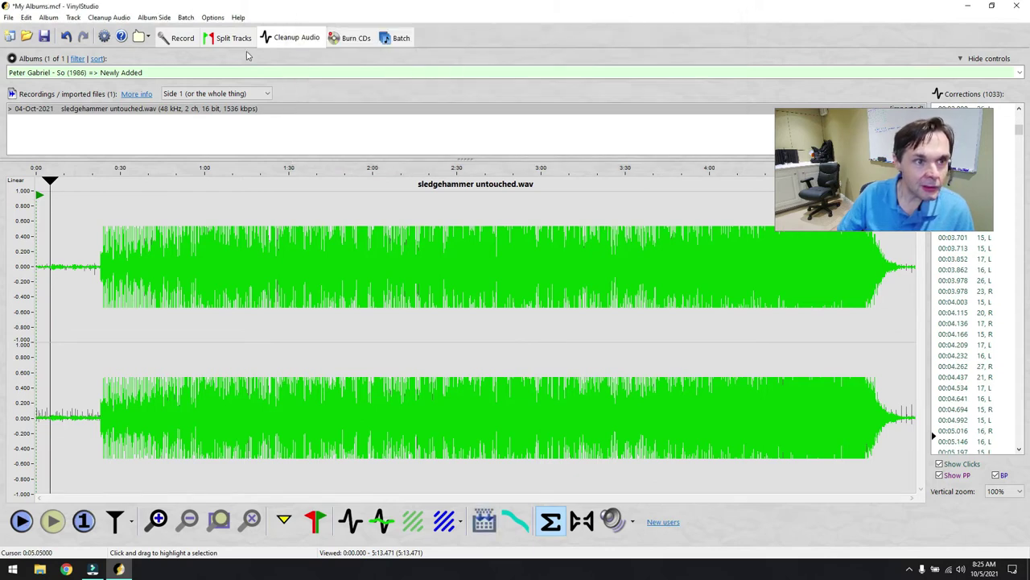
# Save the collection's work in progress and dismiss the save notice
pyautogui.click(8, 17)
pyautogui.click(8, 17)
pyautogui.click(8, 17)
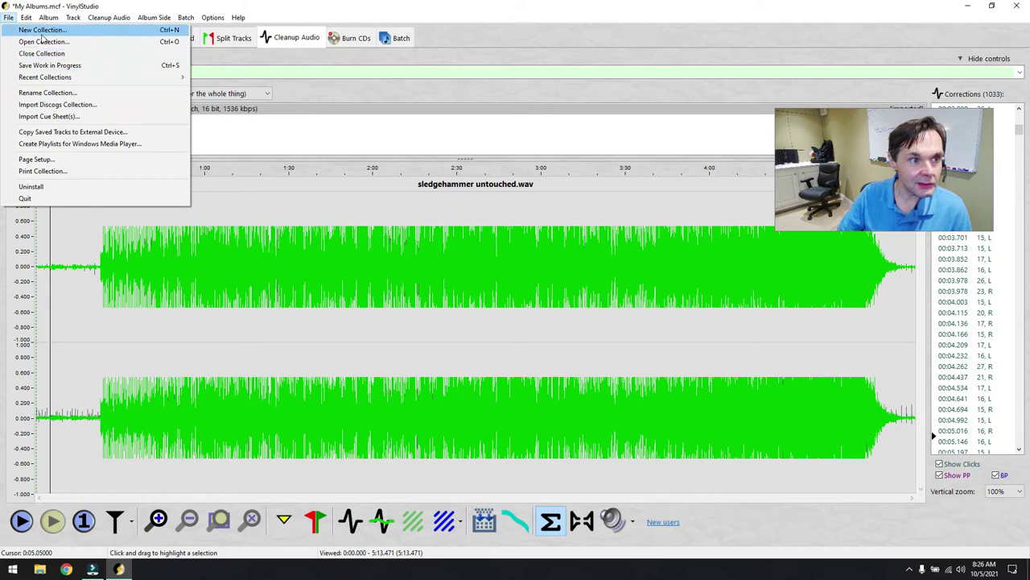
pyautogui.click(87, 67)
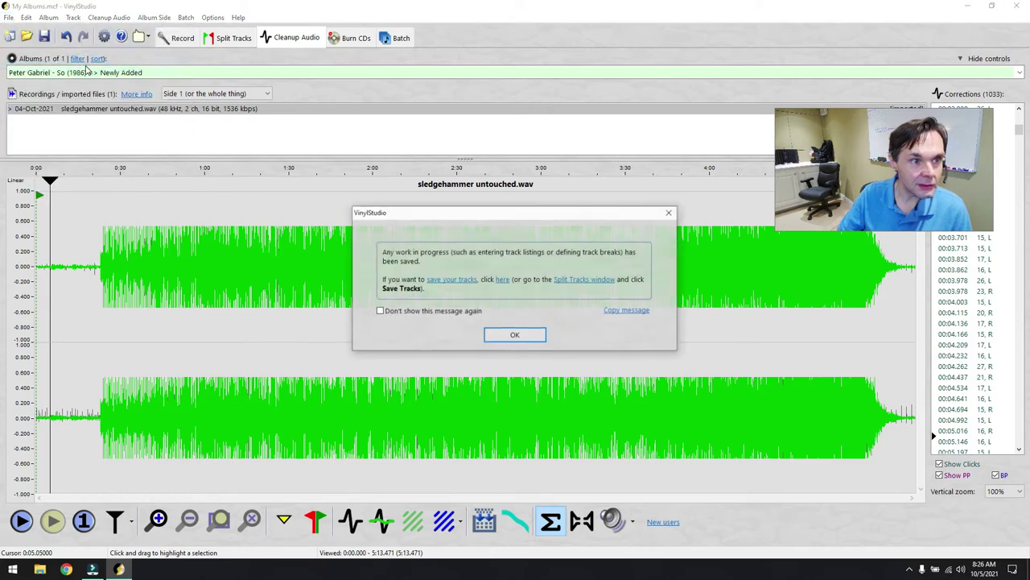
pyautogui.click(514, 335)
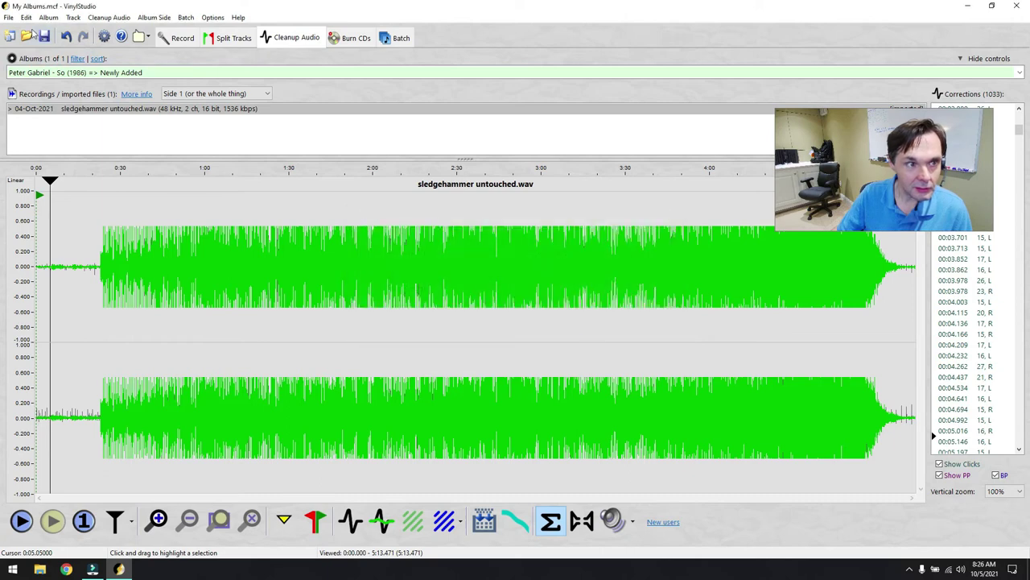
# Start saving a corrected copy of the recording to the desktop in FLAC format
pyautogui.click(8, 17)
pyautogui.click(8, 17)
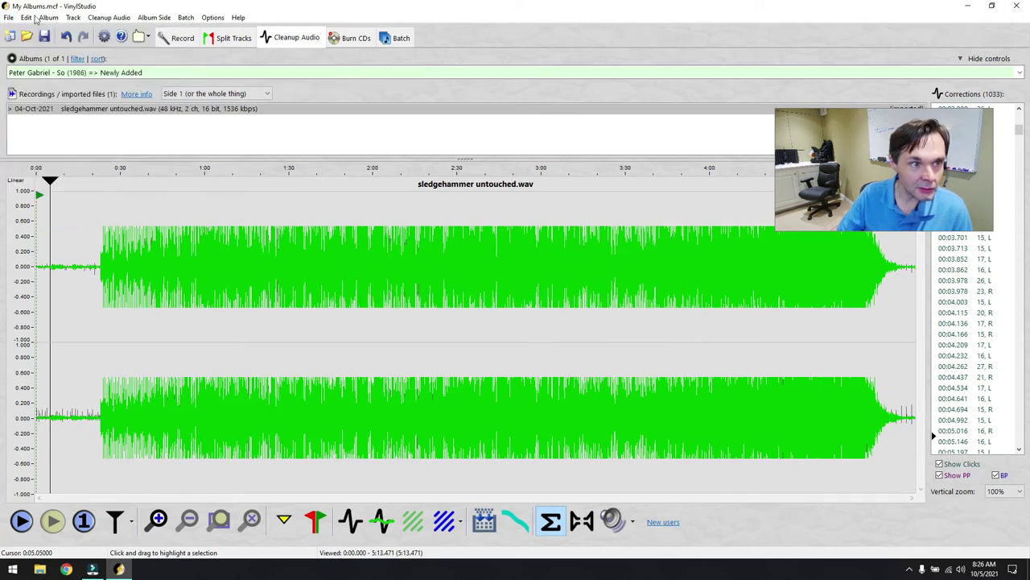
pyautogui.click(185, 17)
pyautogui.moveTo(154, 17)
pyautogui.moveTo(173, 32)
pyautogui.click(382, 41)
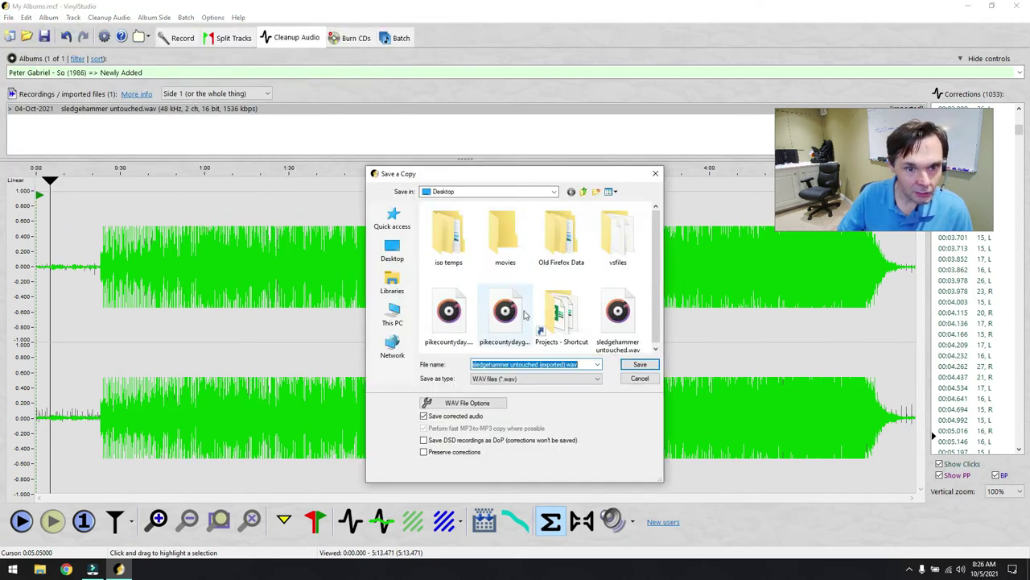
pyautogui.click(564, 378)
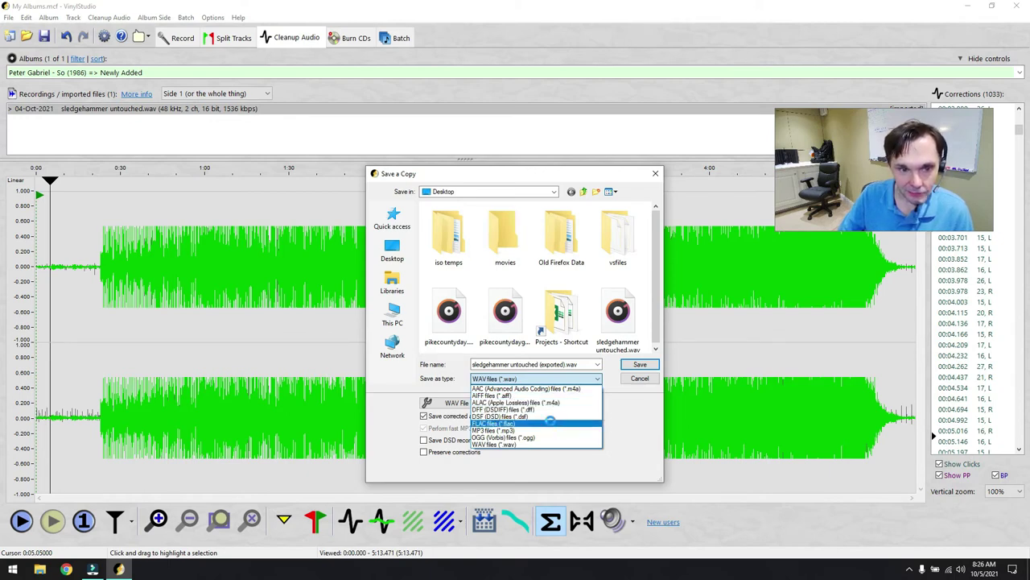
pyautogui.click(549, 423)
# Examine the FLAC file options and the available sample rates, and leave without changing them
pyautogui.click(489, 403)
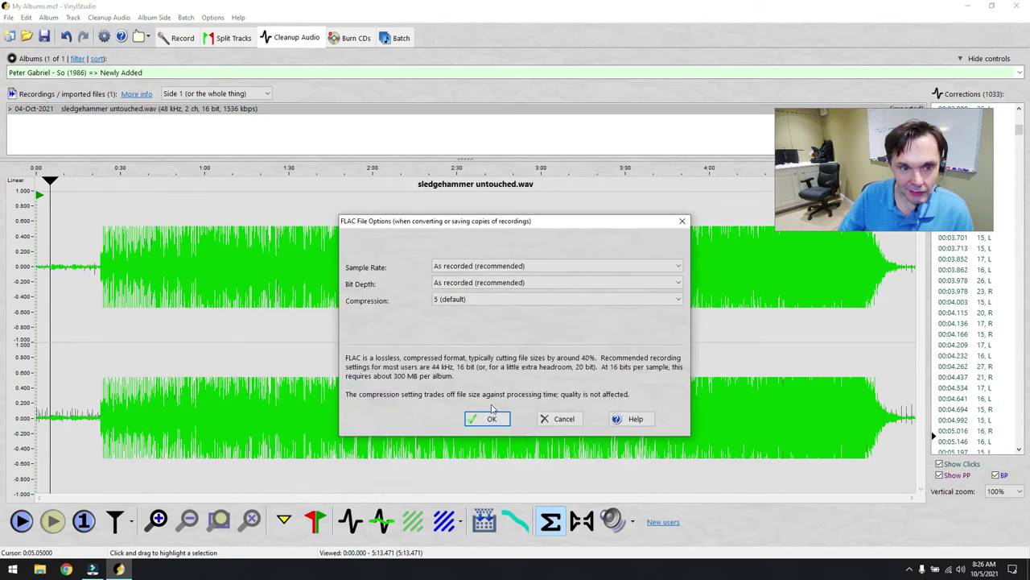
pyautogui.click(490, 270)
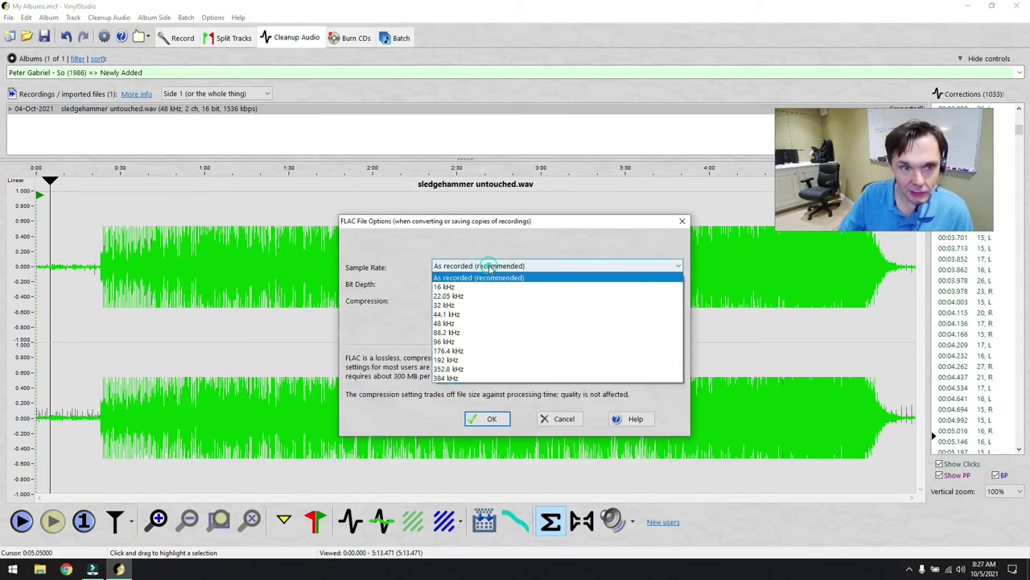
pyautogui.click(489, 263)
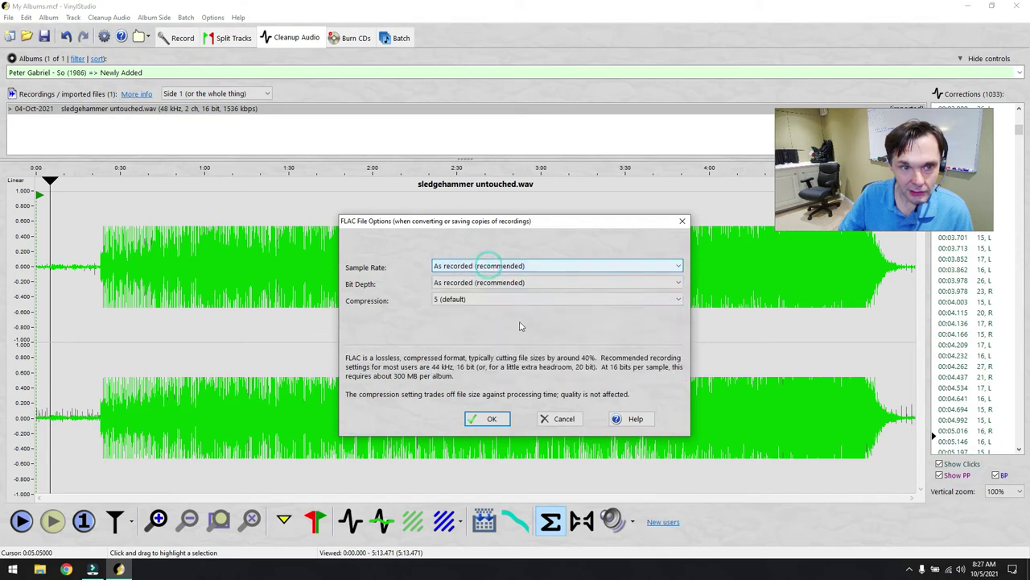
pyautogui.click(554, 420)
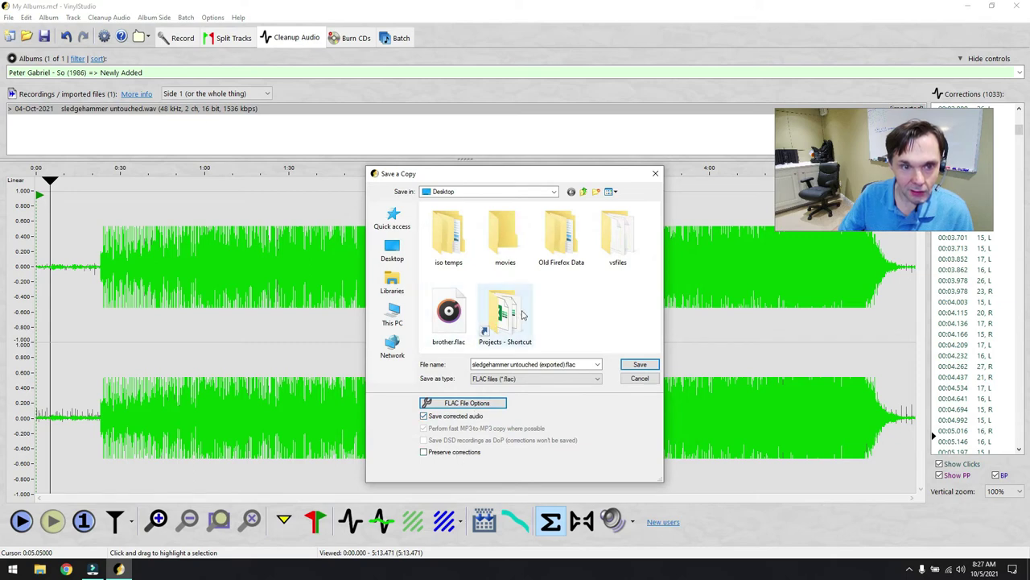
# Save the copy as sledgehammer untouched (exported).flac, dismiss the notice and close VinylStudio
pyautogui.click(636, 365)
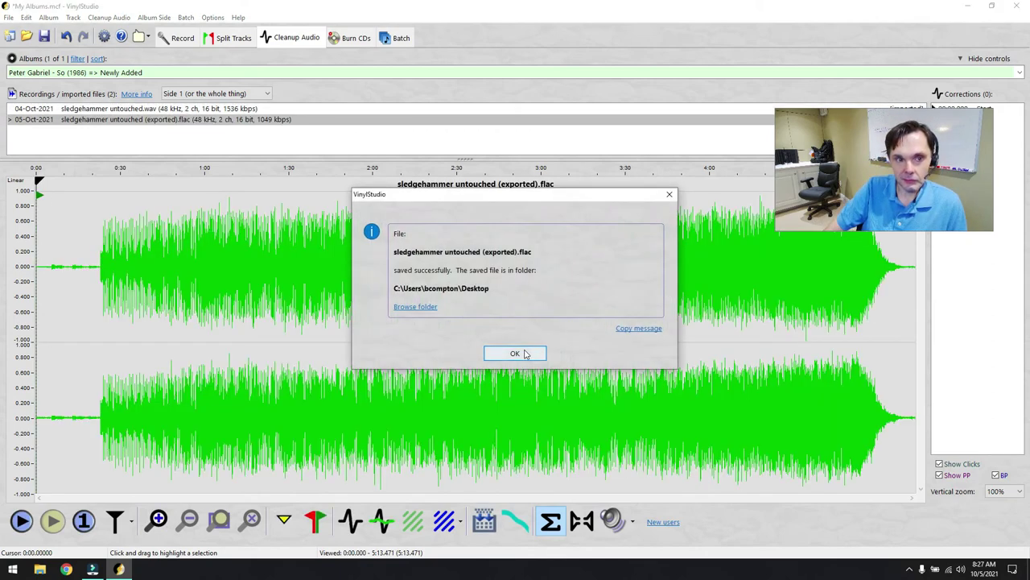
pyautogui.click(523, 355)
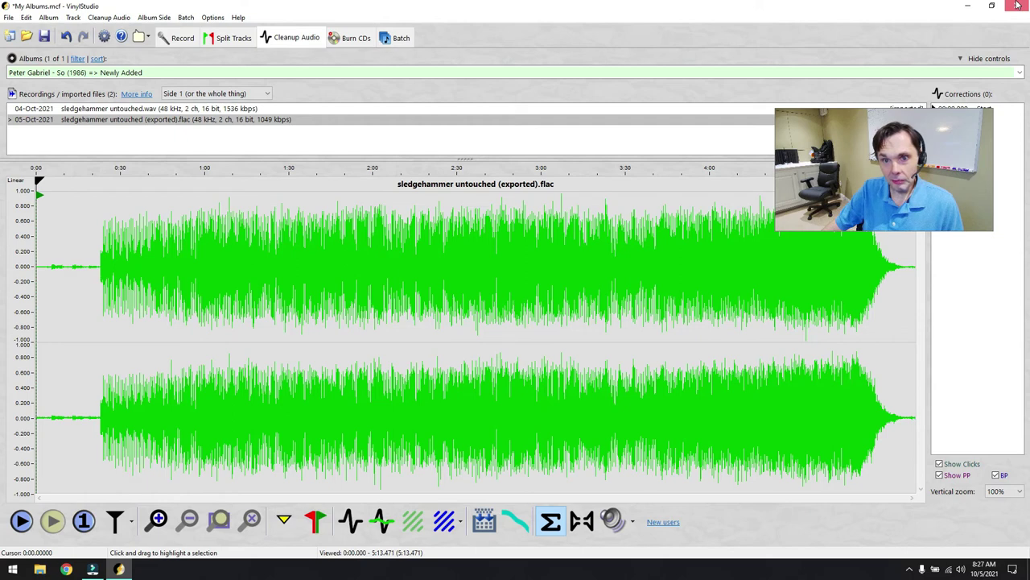
pyautogui.click(1018, 6)
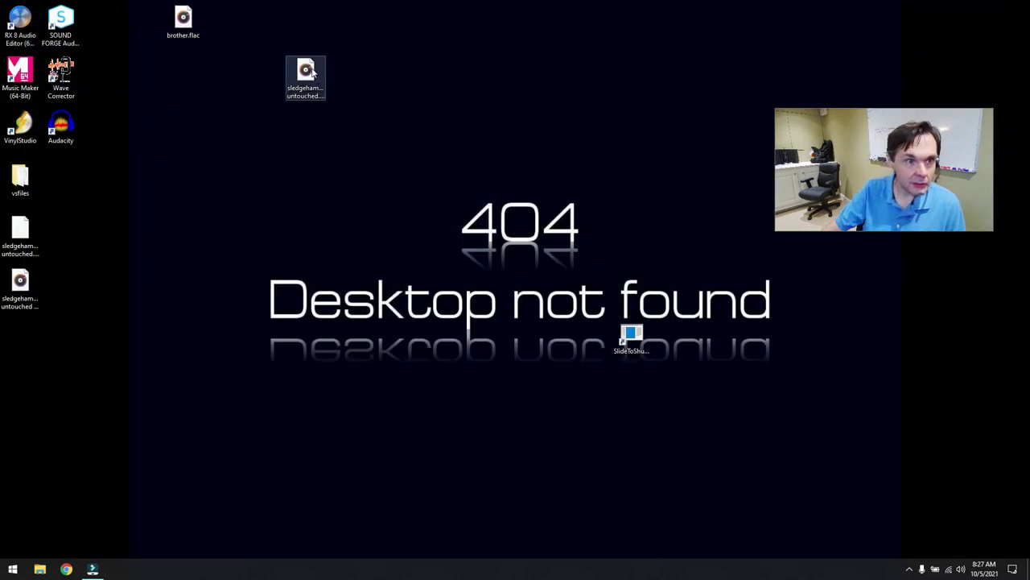
# Move the exported FLAC file on the desktop to the free spot diagonally below the other sledgehammer file
pyautogui.click(314, 72)
pyautogui.click(20, 278)
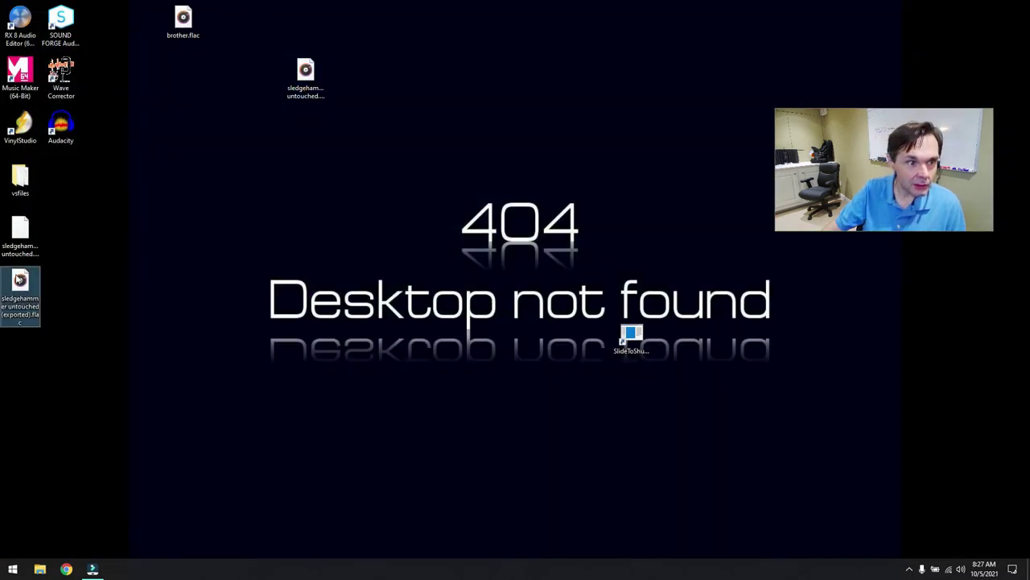
pyautogui.moveTo(20, 279); pyautogui.dragTo(396, 103)
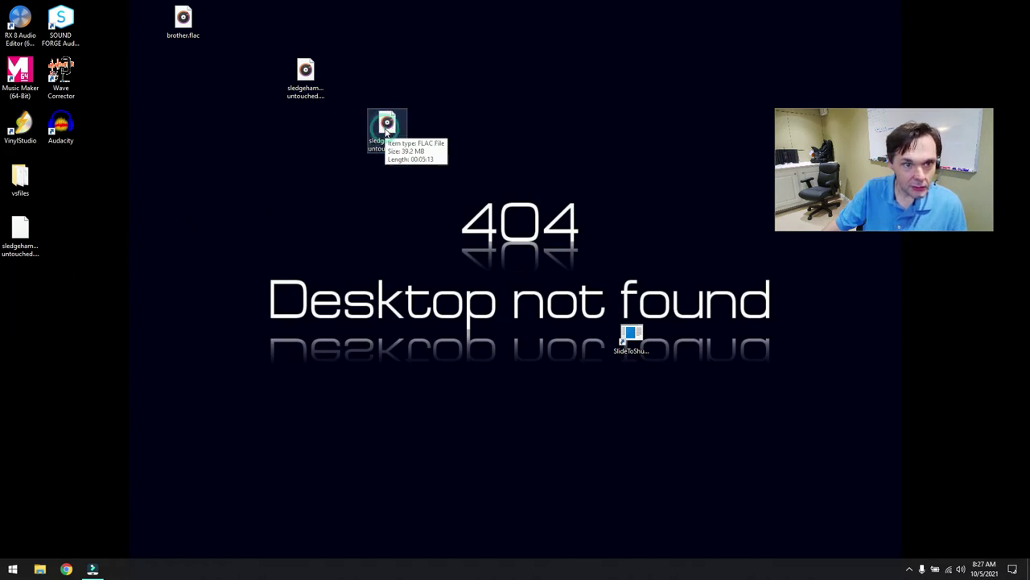
# Play the exported FLAC file in Groove Music, skip to about 1:06 and pause it
pyautogui.doubleClick(385, 133)
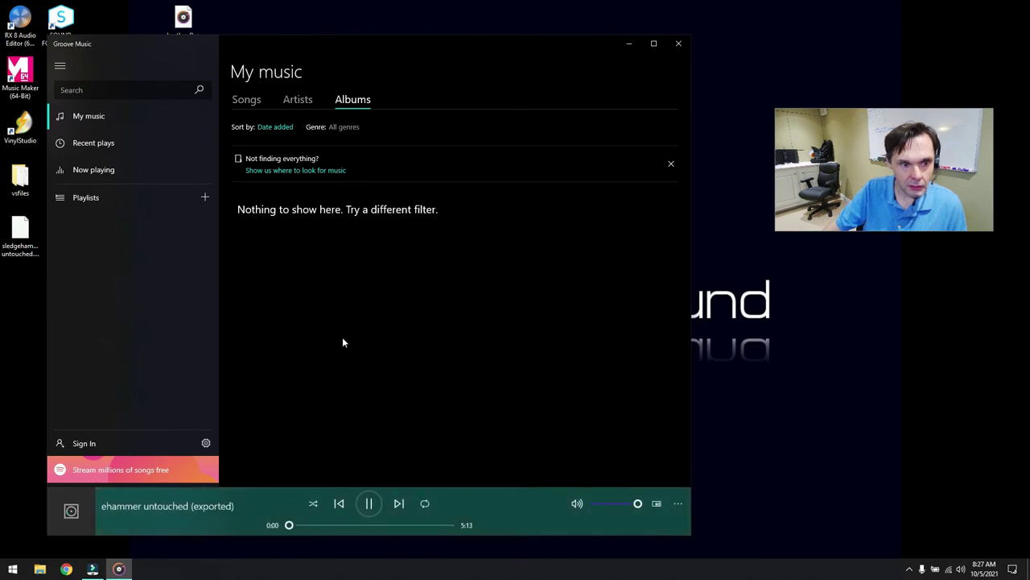
pyautogui.click(323, 525)
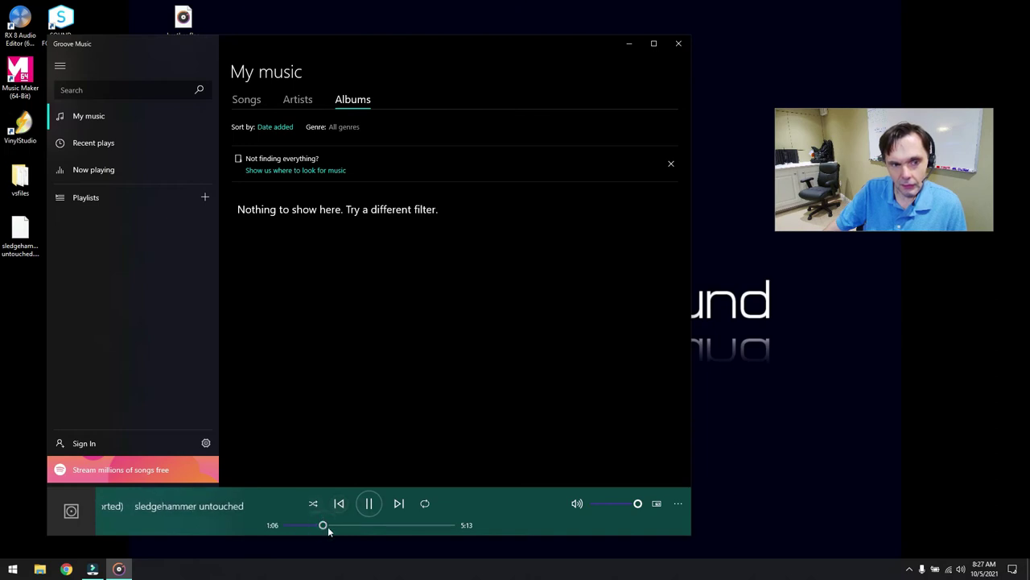
pyautogui.click(372, 504)
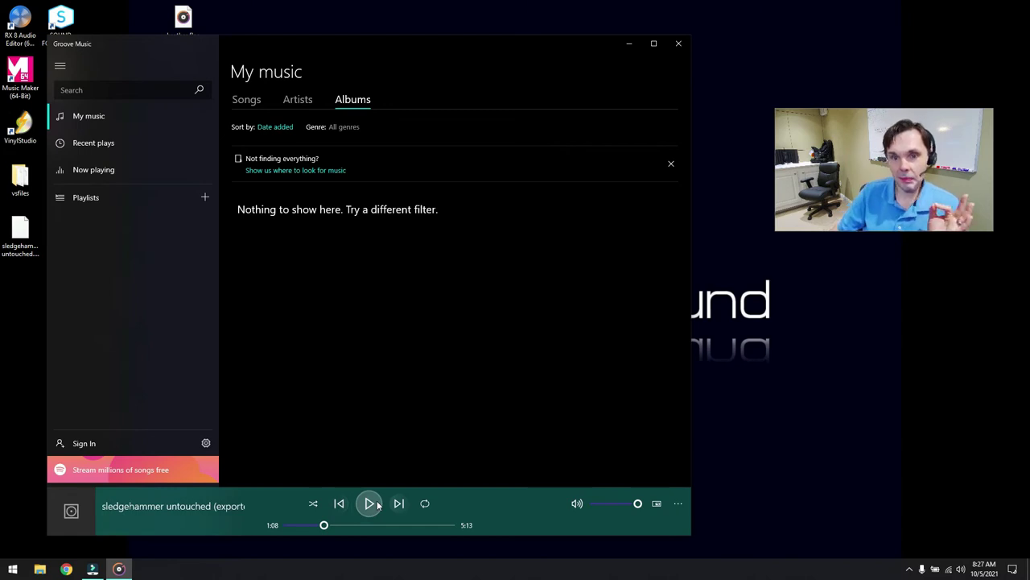
# Close Groove Music to return to the desktop
pyautogui.click(679, 45)
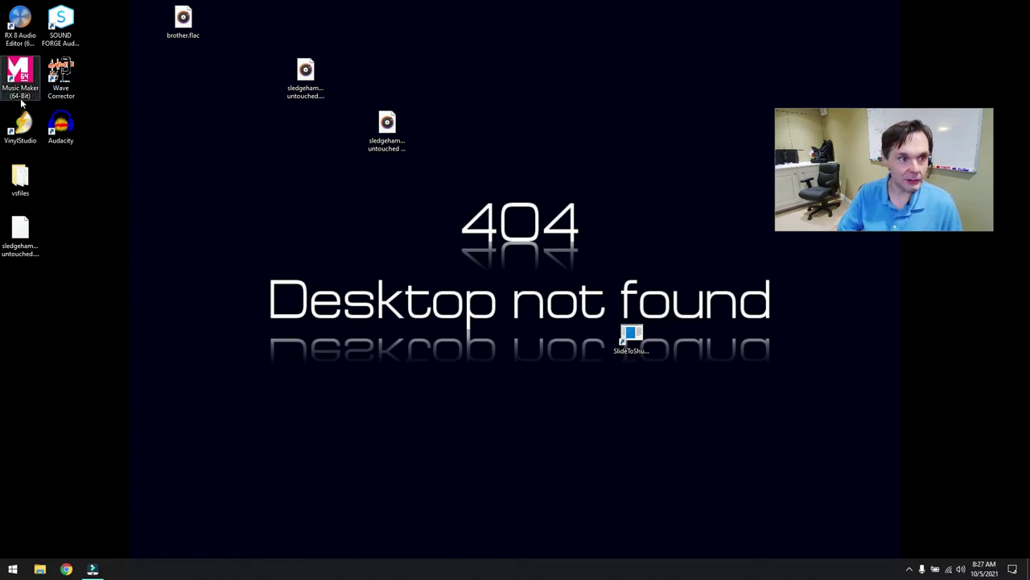
# Try to start the trial version of Sound Forge Audio Cleaning Lab 3, and exit the program
pyautogui.click(60, 20)
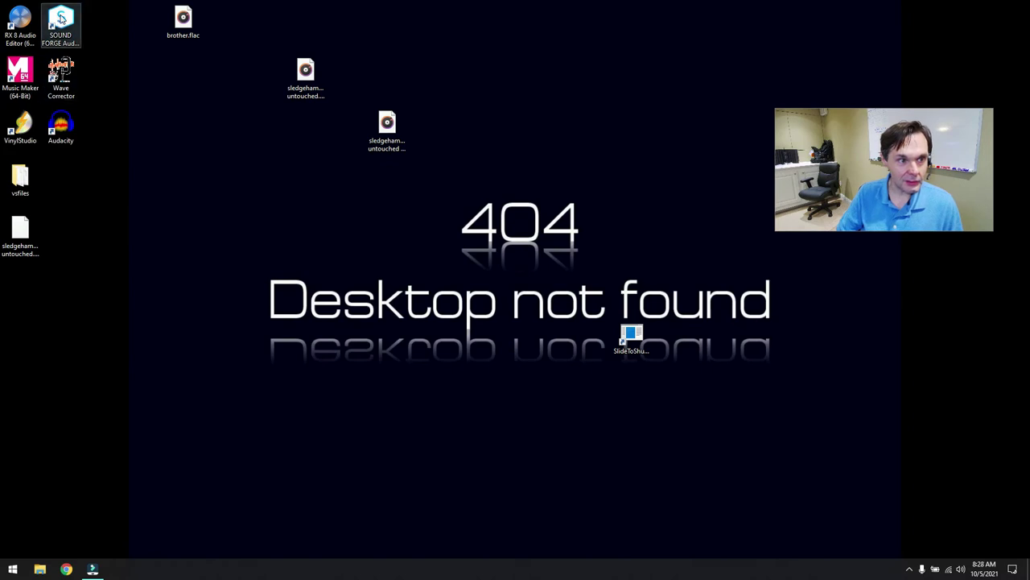
pyautogui.doubleClick(62, 18)
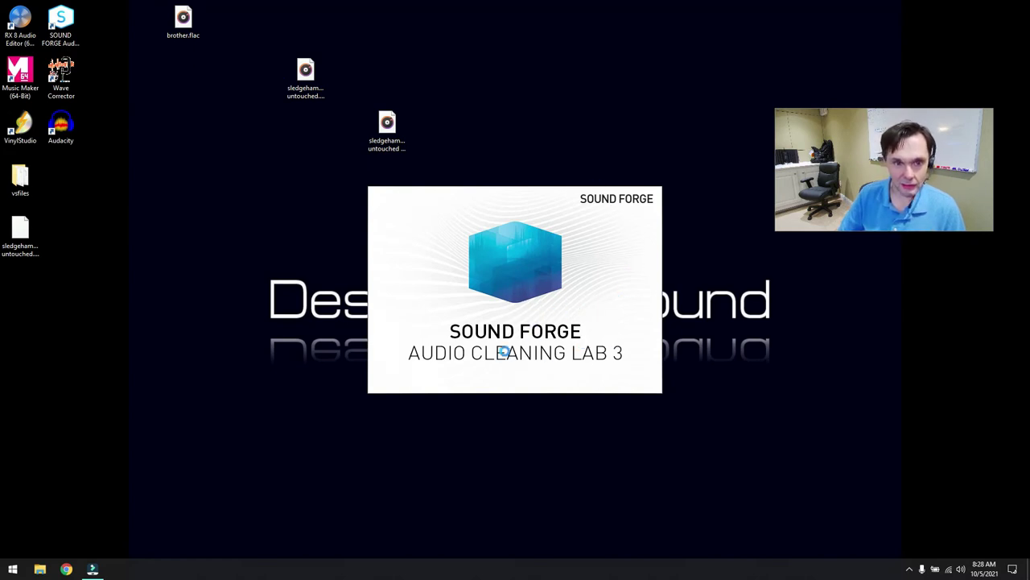
pyautogui.click(439, 316)
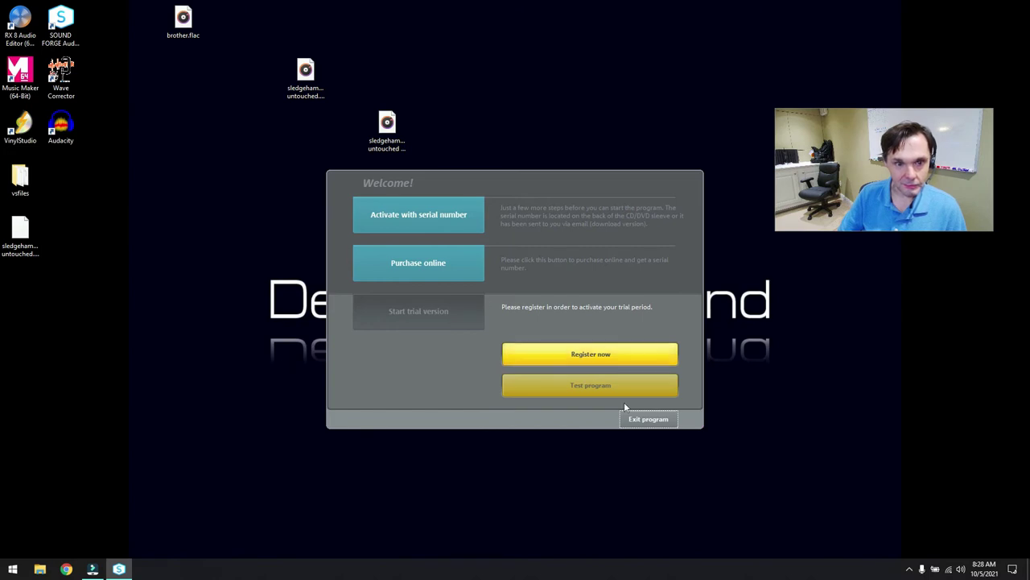
pyautogui.click(649, 420)
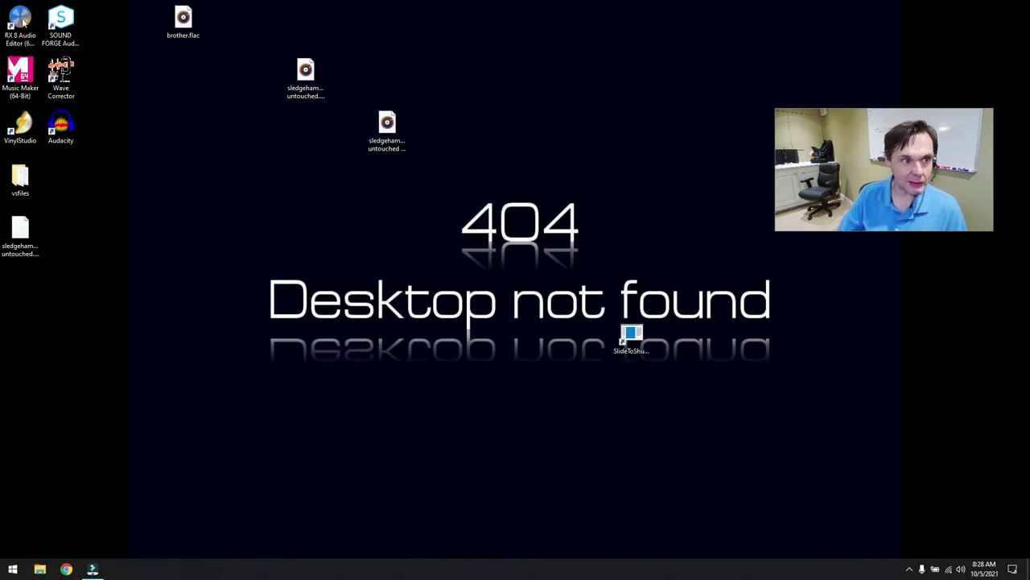
# Open the iZotope RX 8 Audio Editor without authorizing it and load sledgehammer untouched.wav
pyautogui.doubleClick(20, 24)
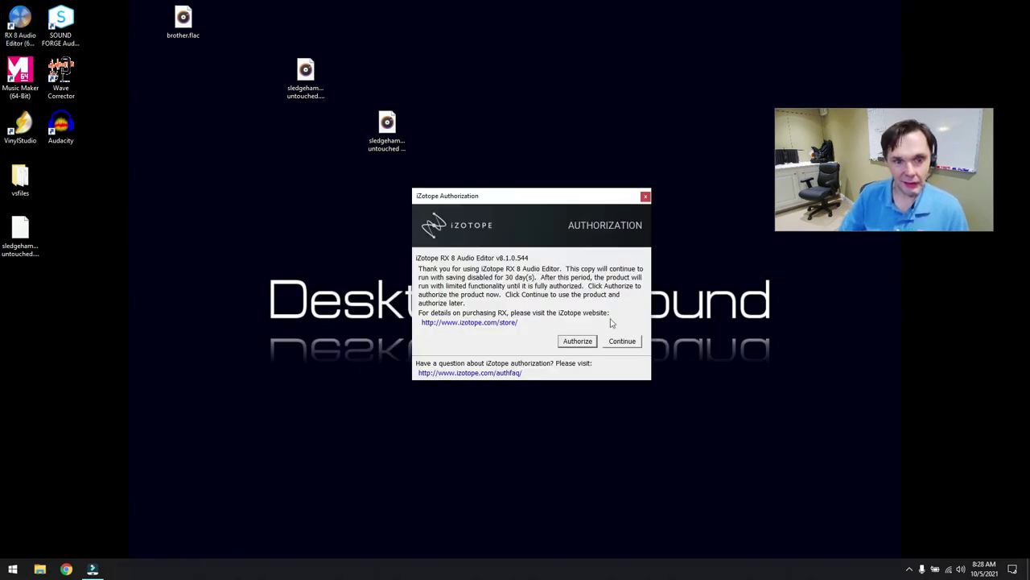
pyautogui.click(619, 340)
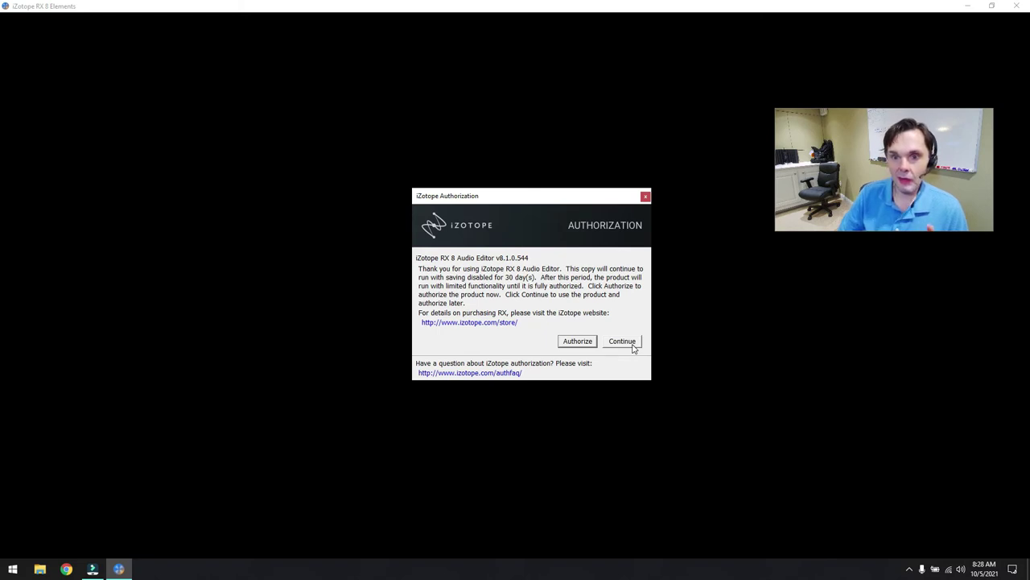
pyautogui.click(631, 342)
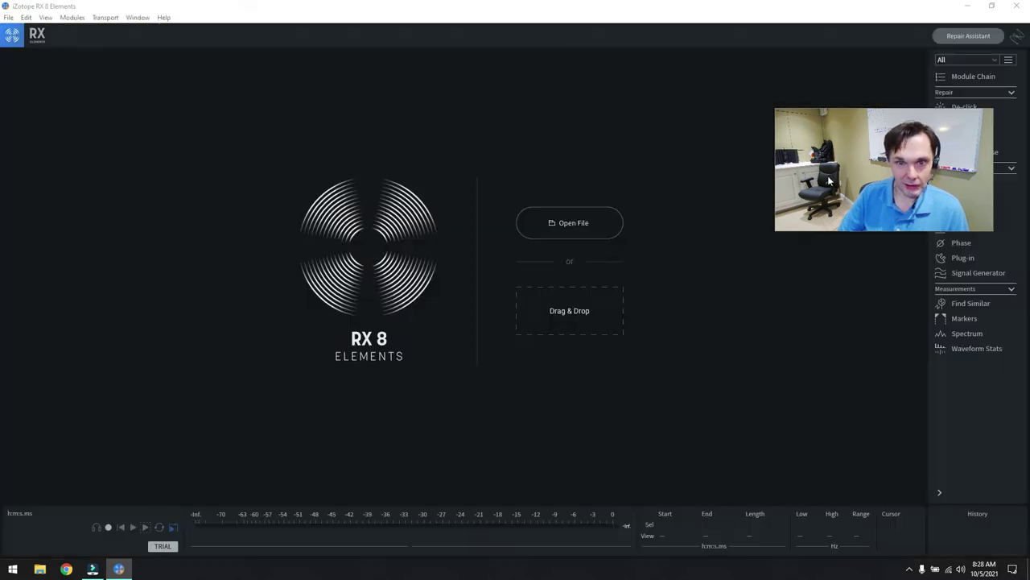
pyautogui.click(600, 323)
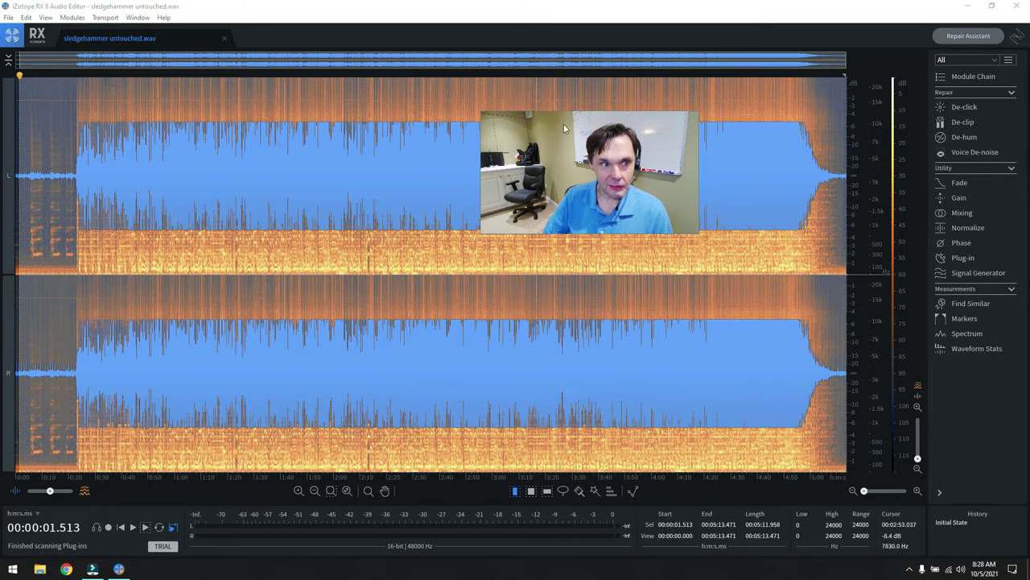
# Open the De-click module, choose the Vinyl Record preset and enable Output clicks only
pyautogui.hotkey('ctrl', '1')
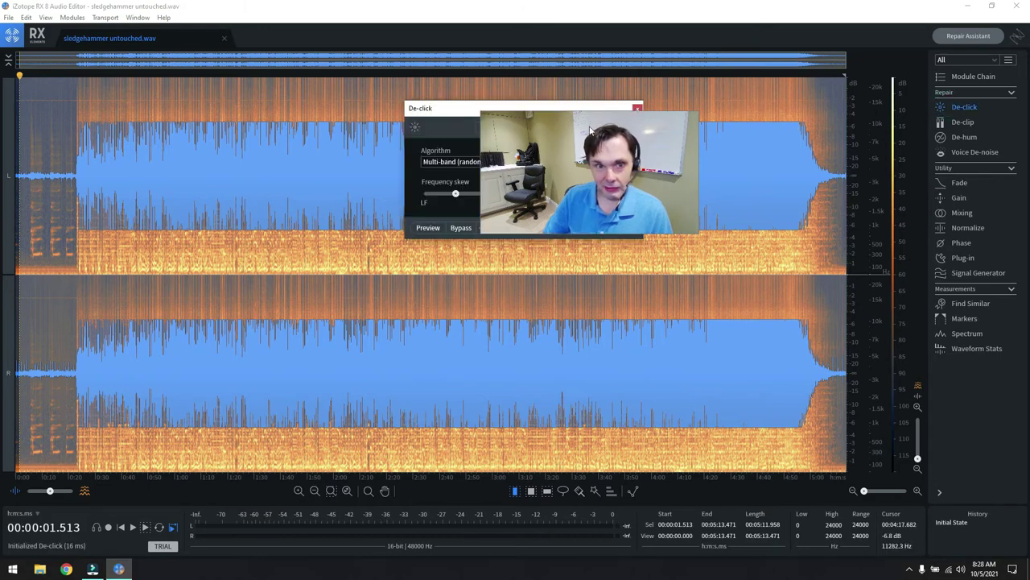
pyautogui.moveTo(558, 112); pyautogui.dragTo(514, 146)
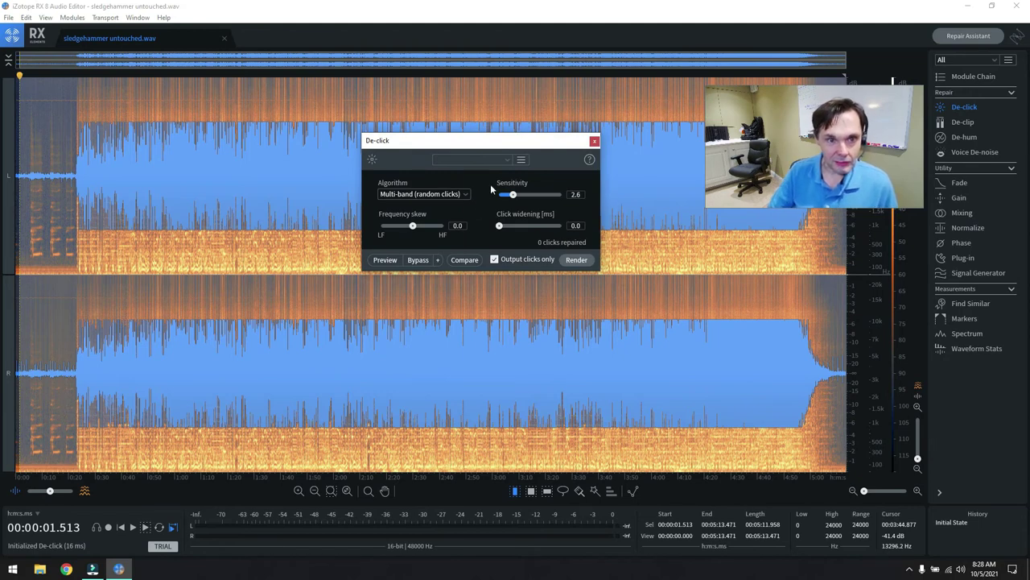
pyautogui.click(506, 160)
pyautogui.scroll(-4, 504, 199)
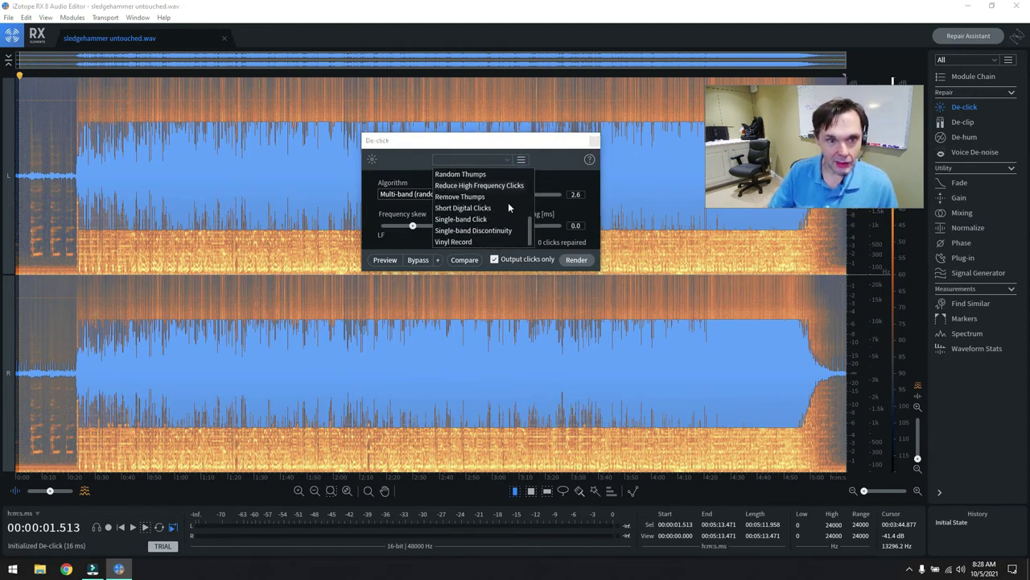
pyautogui.click(460, 242)
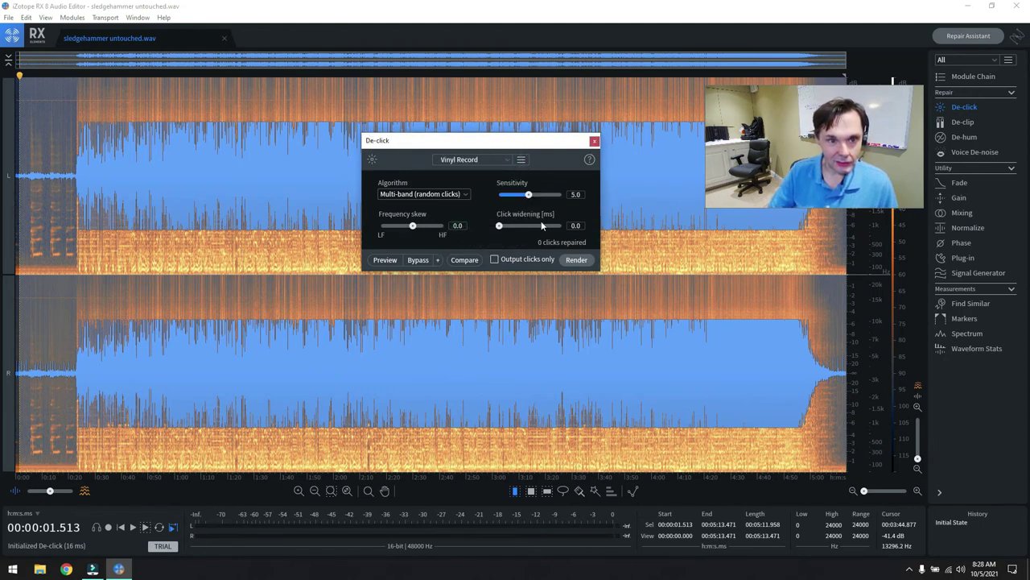
pyautogui.click(494, 259)
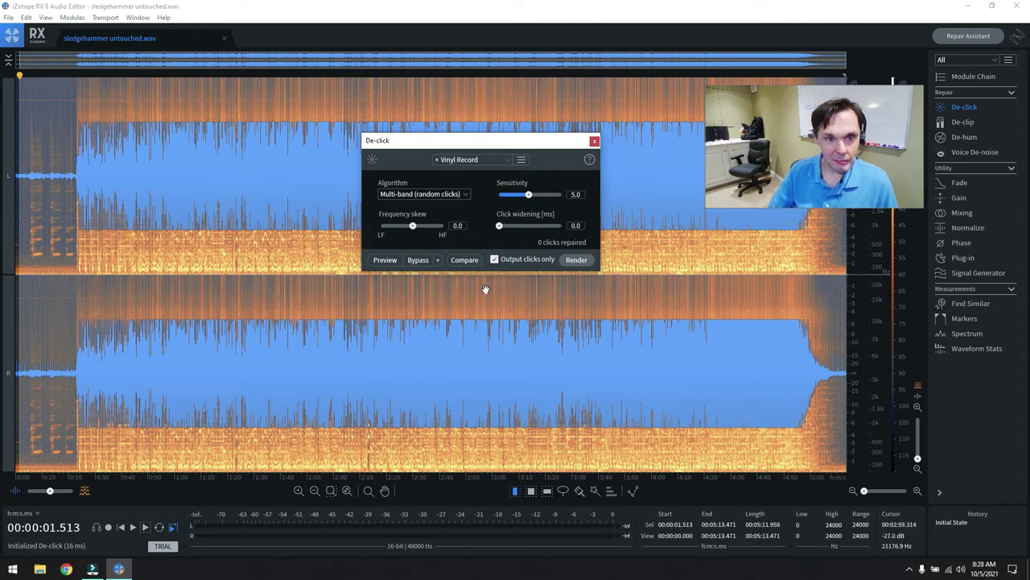
# Preview the De-click output, lower the sensitivity to 1.4 while listening, and stop the preview
pyautogui.click(387, 261)
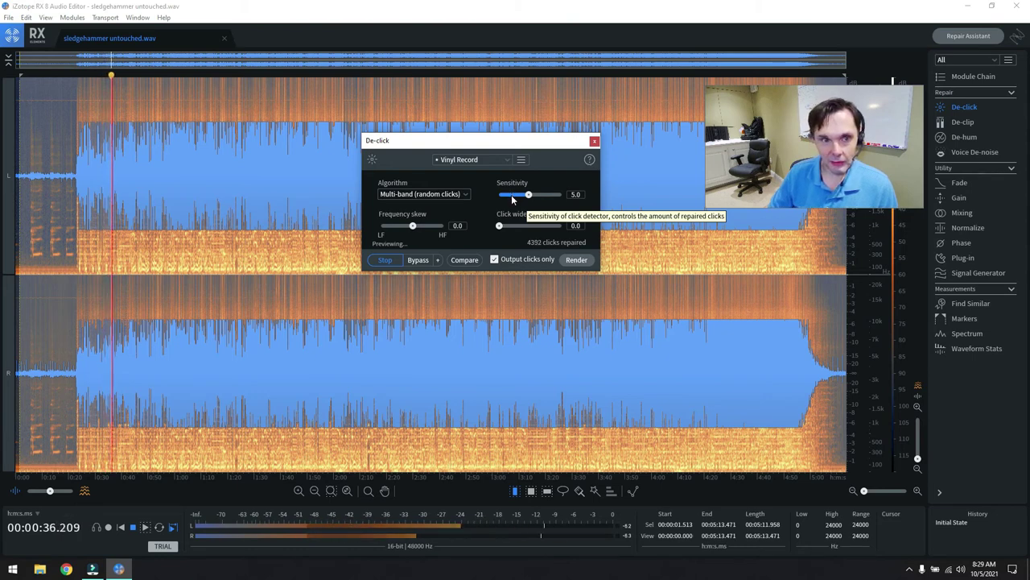
pyautogui.click(511, 195)
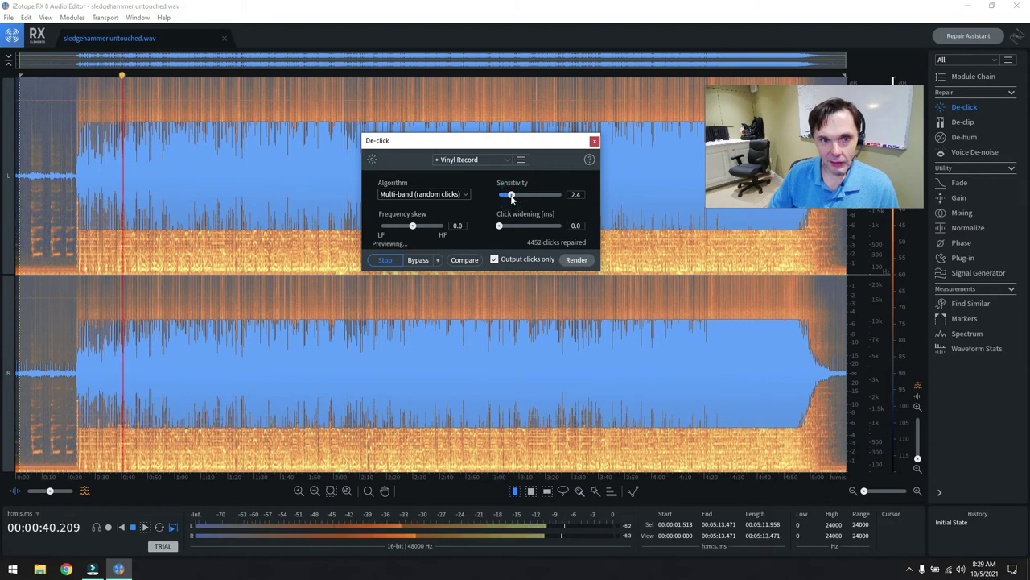
pyautogui.moveTo(511, 195); pyautogui.dragTo(505, 201)
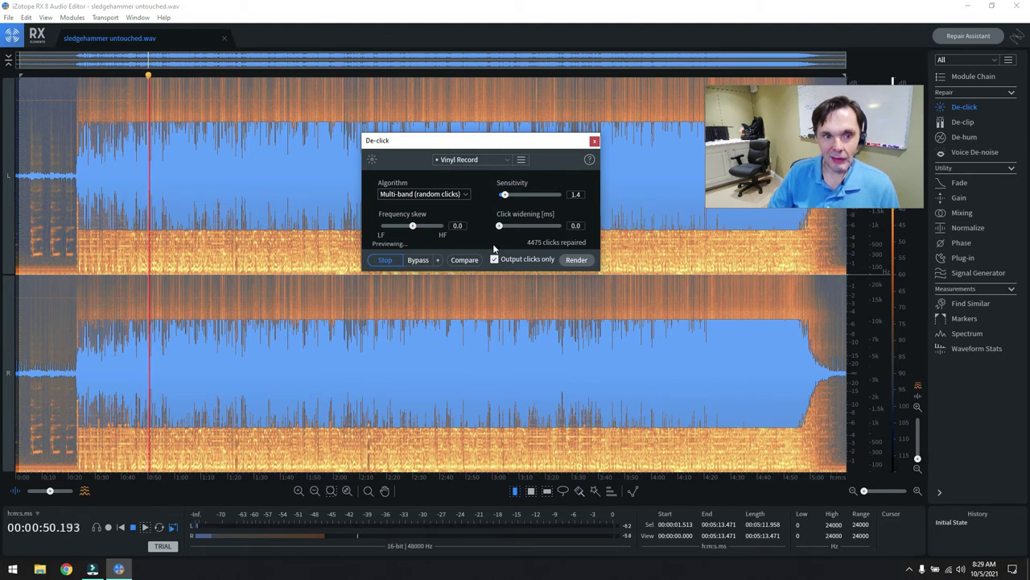
pyautogui.click(390, 263)
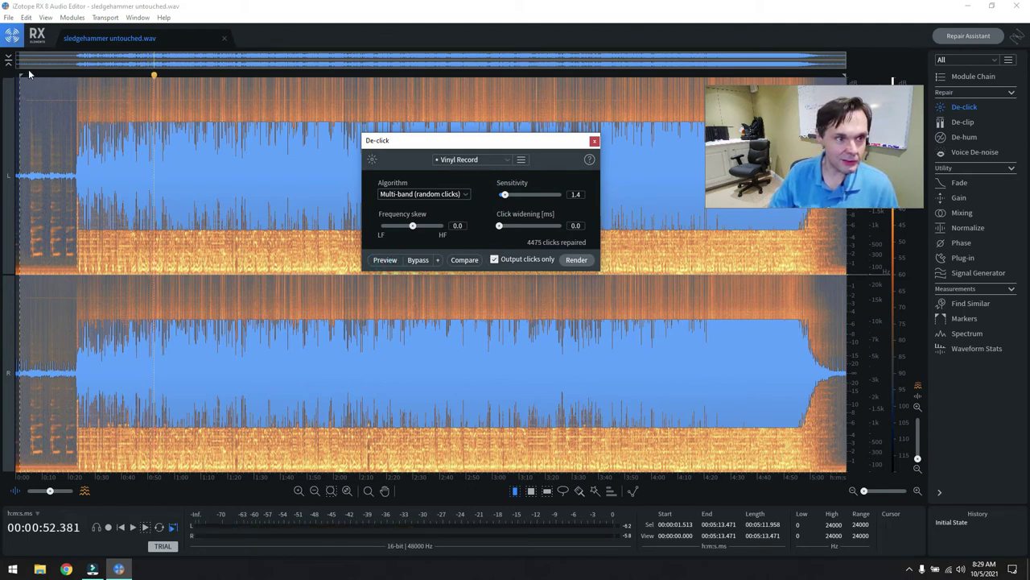
# Preview De-click from the start of the recording, switching Output clicks only off and on to compare, and close the module
pyautogui.press('Home')
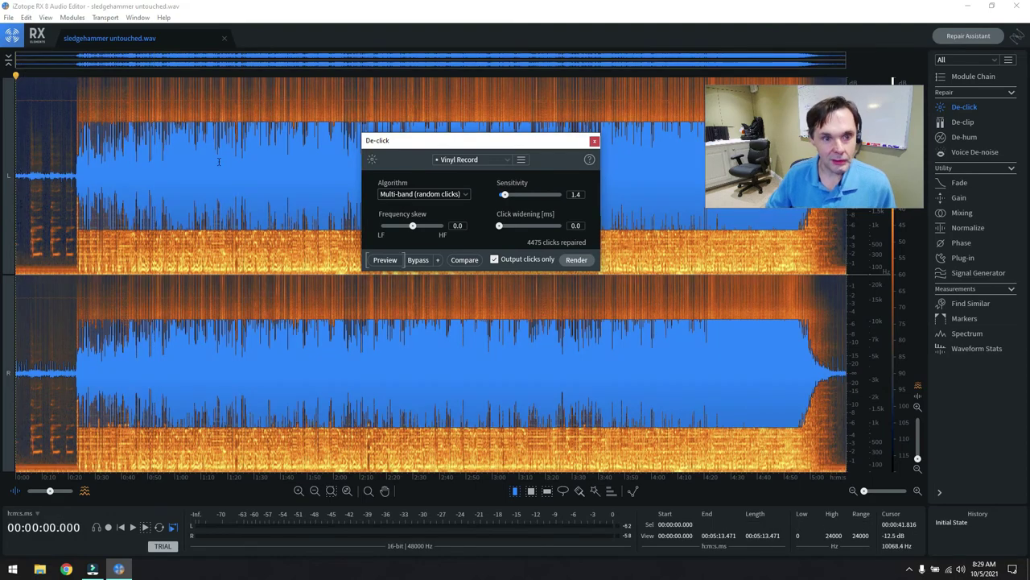
pyautogui.click(382, 261)
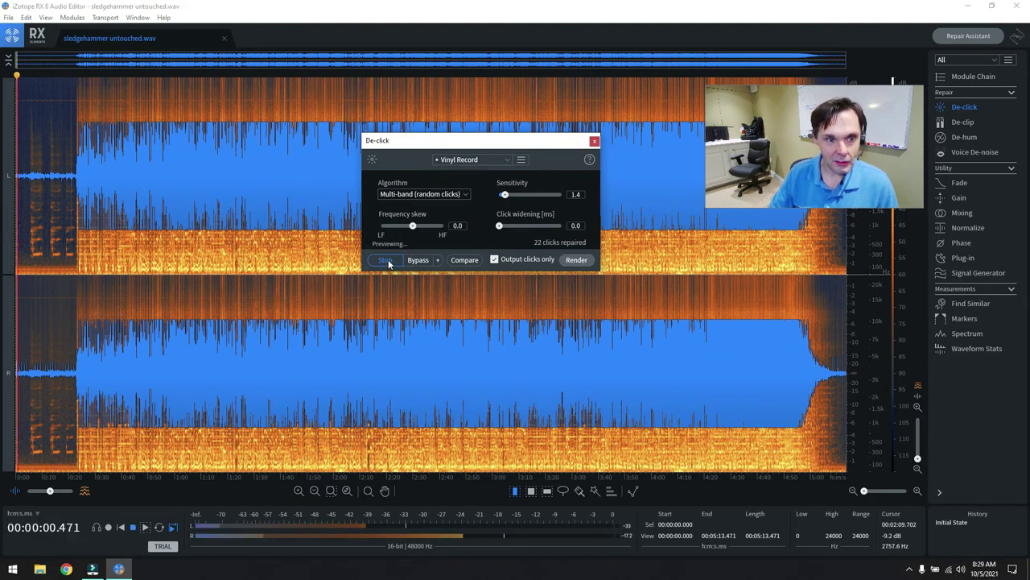
pyautogui.click(494, 259)
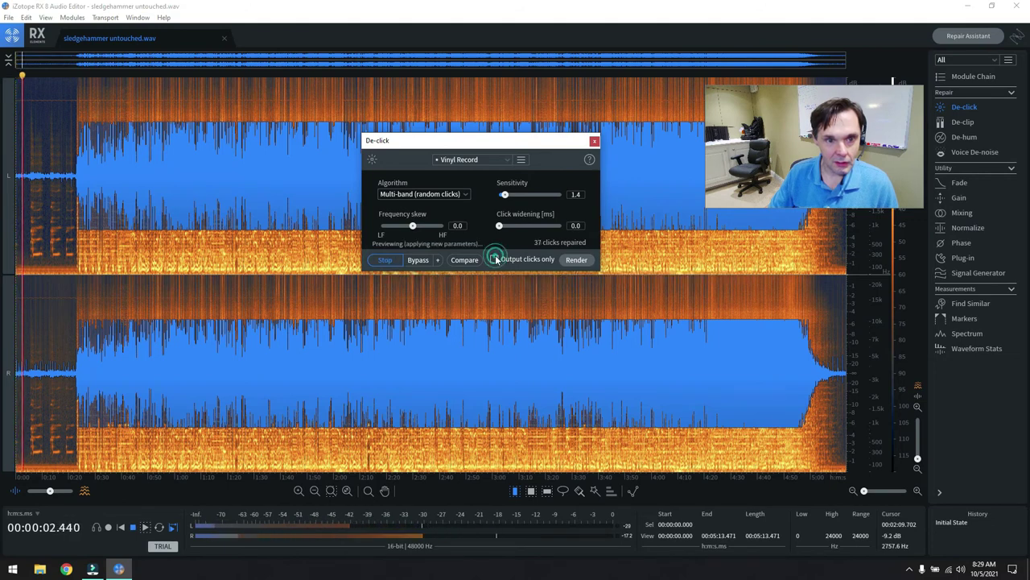
pyautogui.click(495, 259)
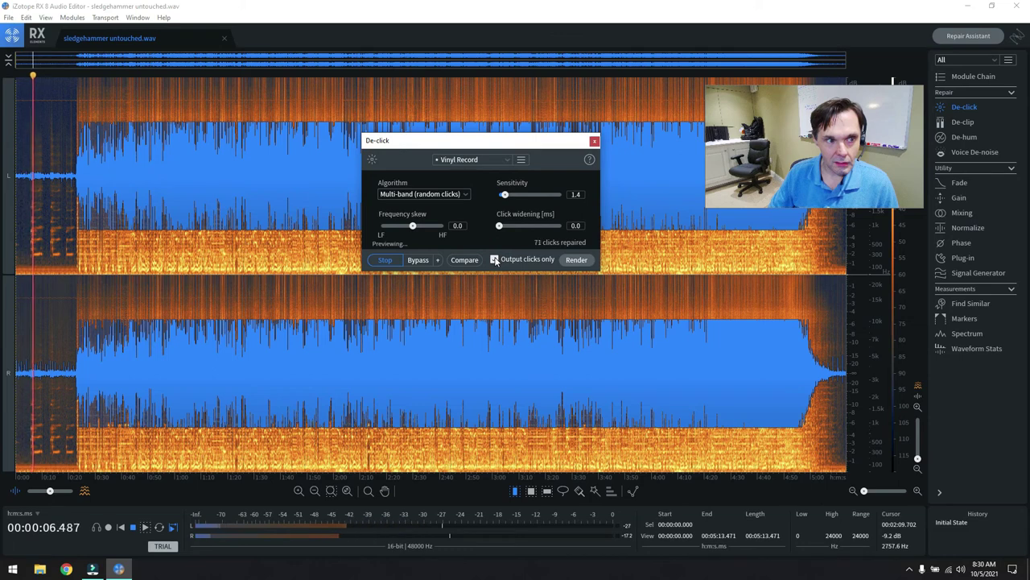
pyautogui.click(495, 259)
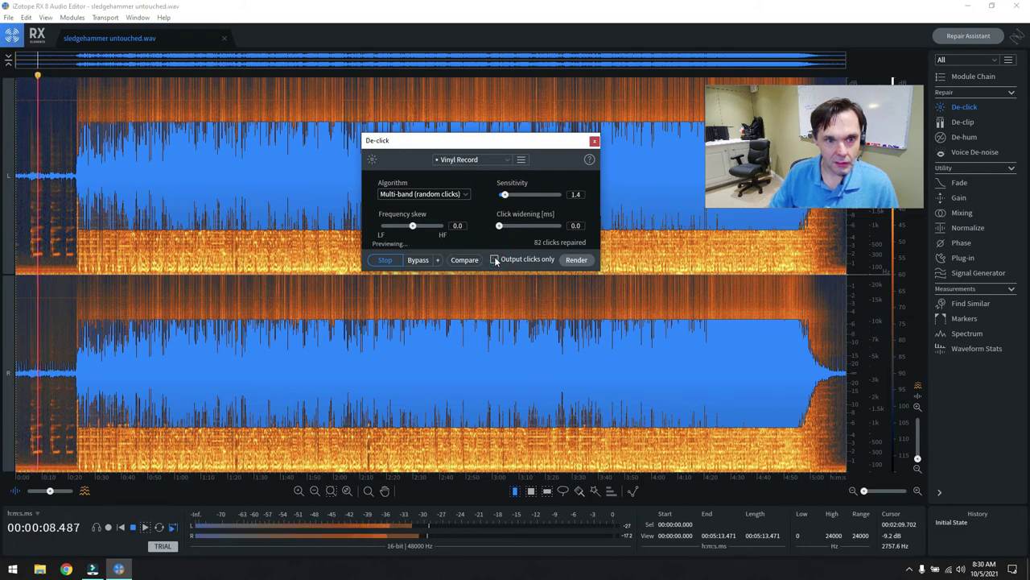
pyautogui.click(495, 259)
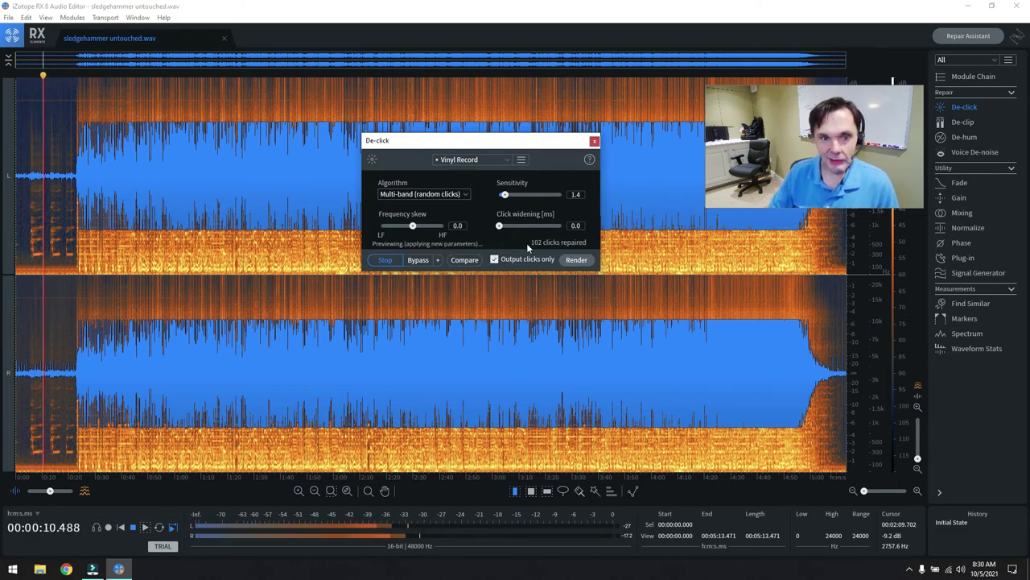
pyautogui.click(385, 259)
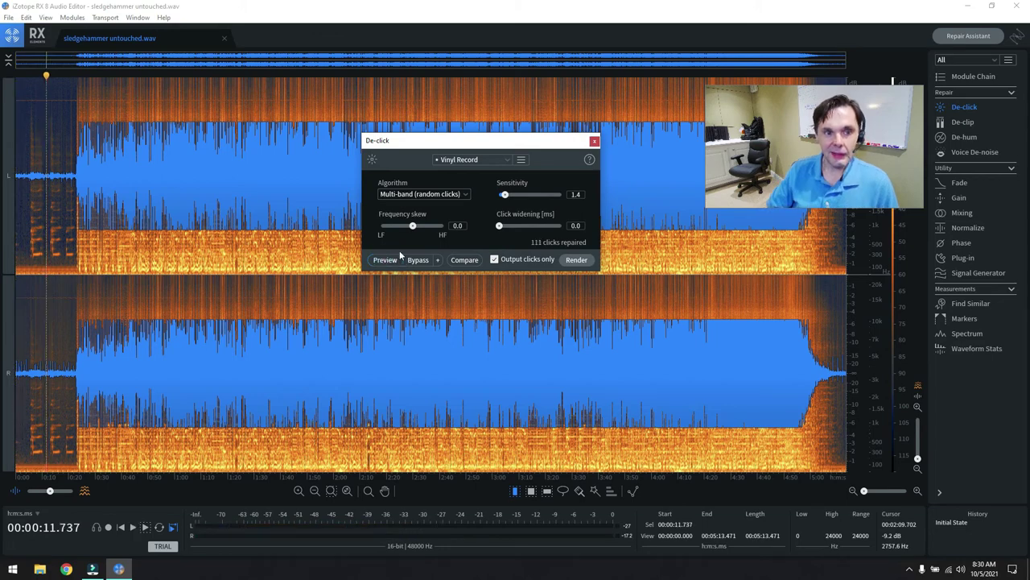
pyautogui.click(594, 142)
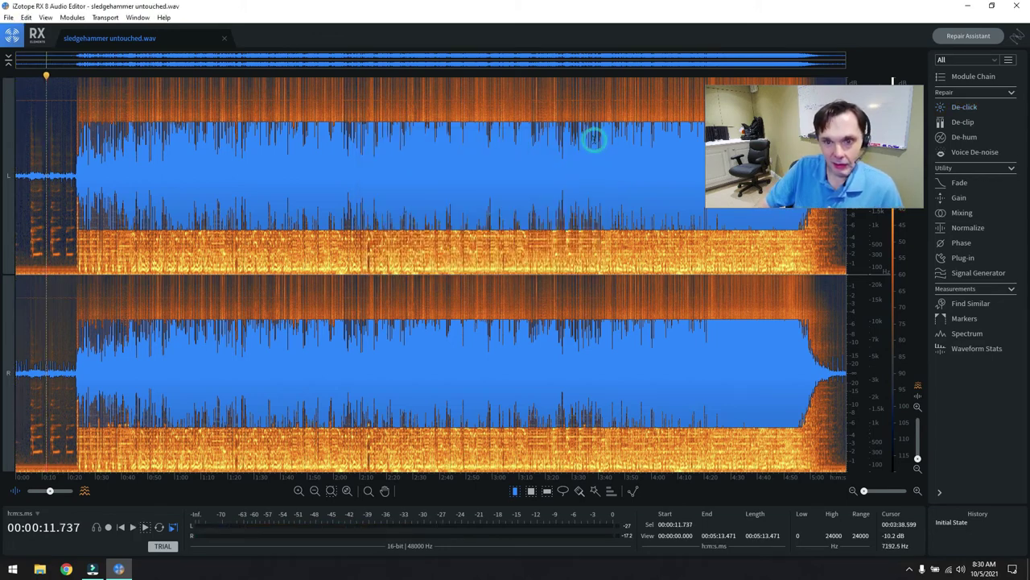
# Normalize the whole recording using the CD Max Headroom preset with the target peak level adjusted to -0.37 dBFS
pyautogui.click(974, 228)
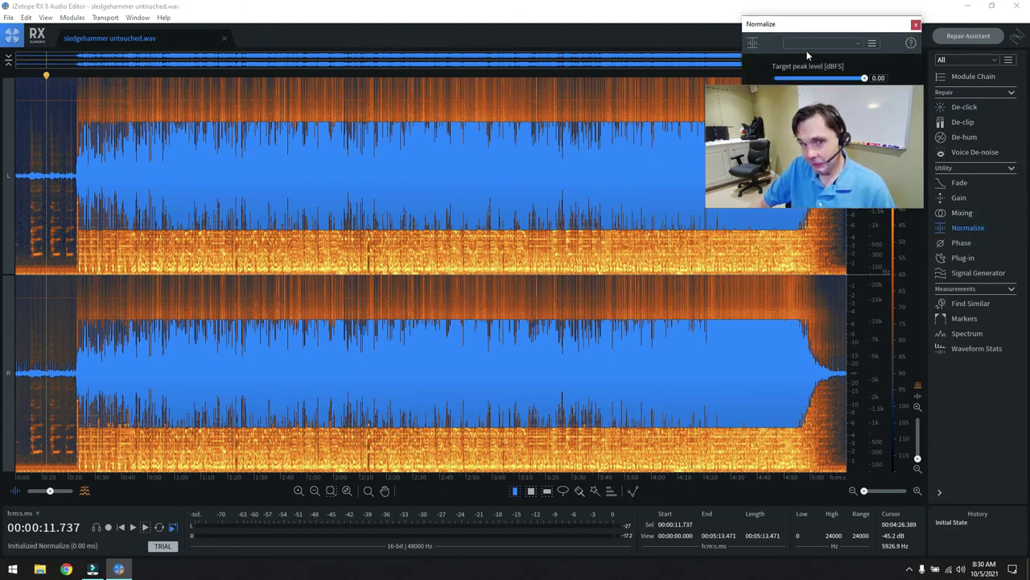
pyautogui.click(856, 45)
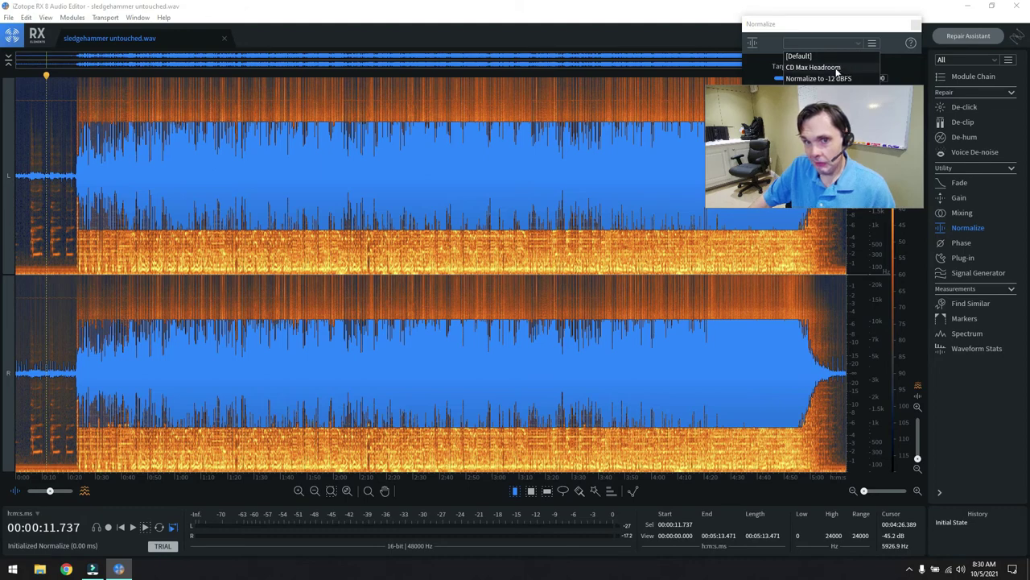
pyautogui.click(837, 68)
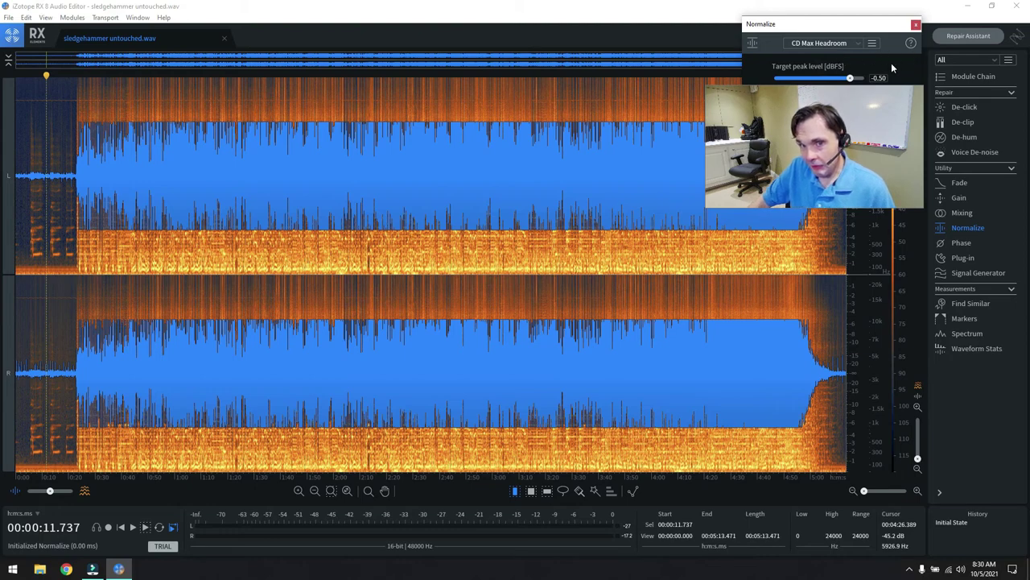
pyautogui.moveTo(849, 79); pyautogui.dragTo(845, 79)
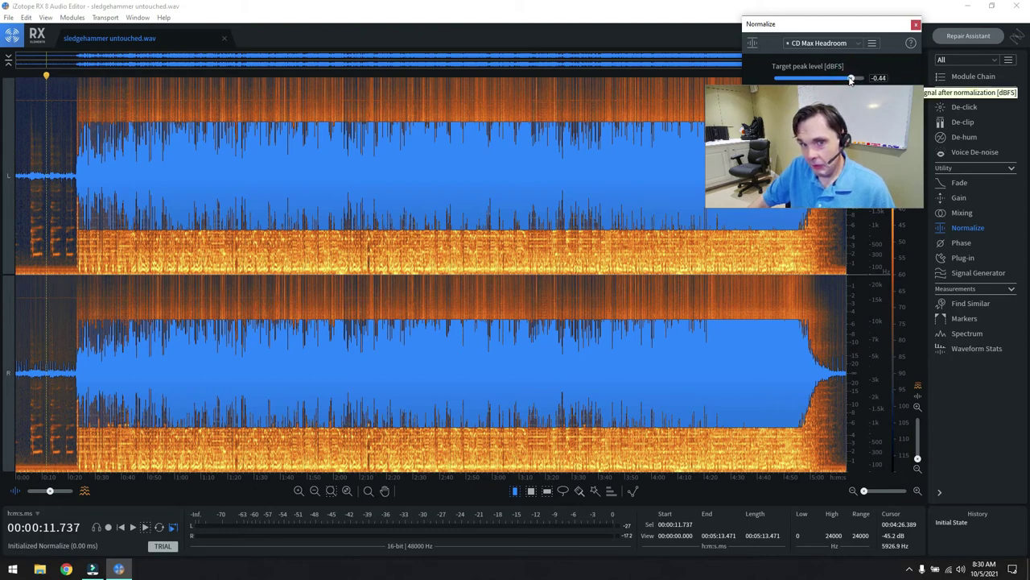
pyautogui.moveTo(869, 38); pyautogui.dragTo(472, 157)
pyautogui.click(510, 238)
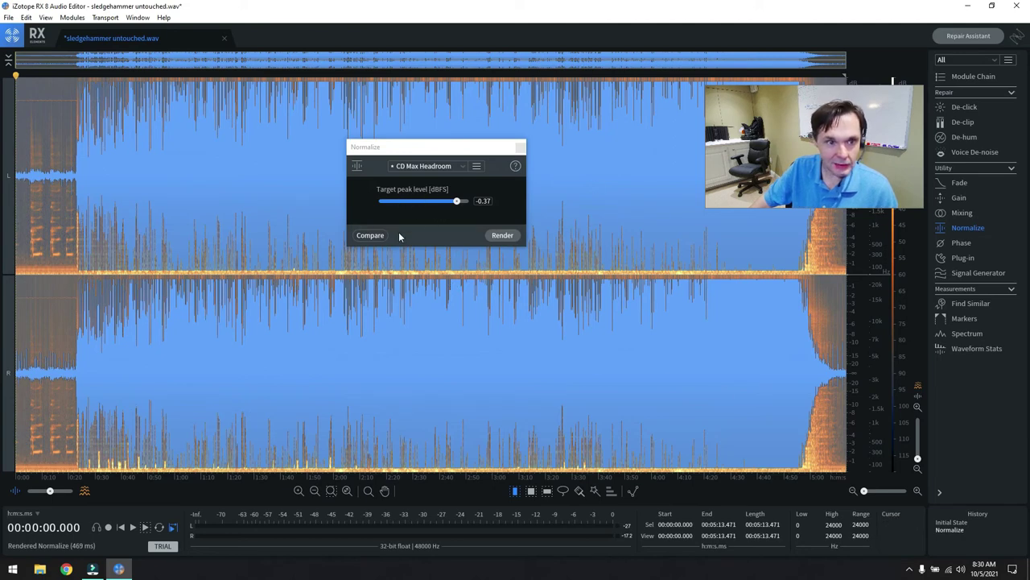
# Close the Normalize module and exit iZotope RX 8
pyautogui.click(419, 152)
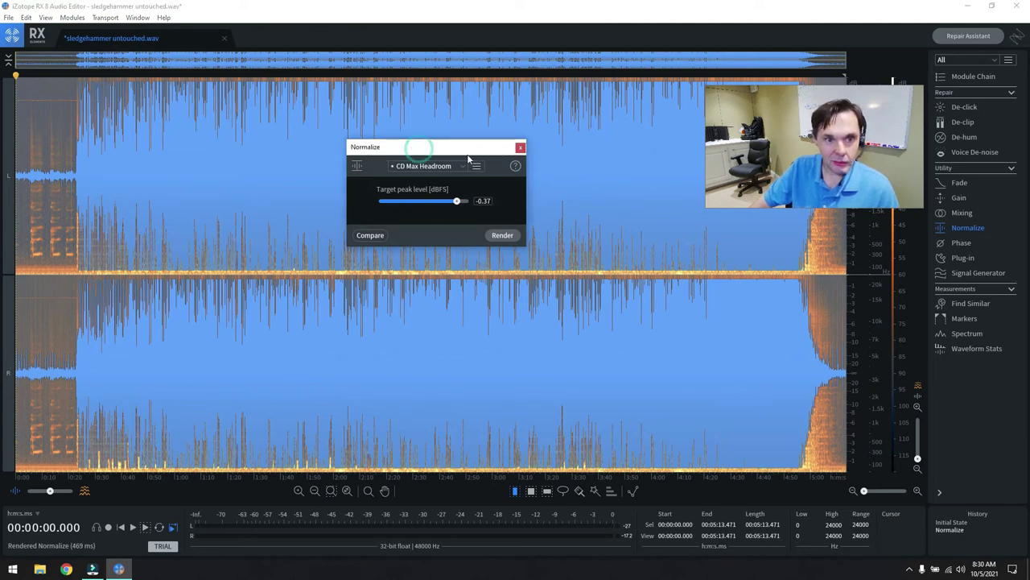
pyautogui.click(477, 166)
pyautogui.click(520, 148)
pyautogui.click(519, 146)
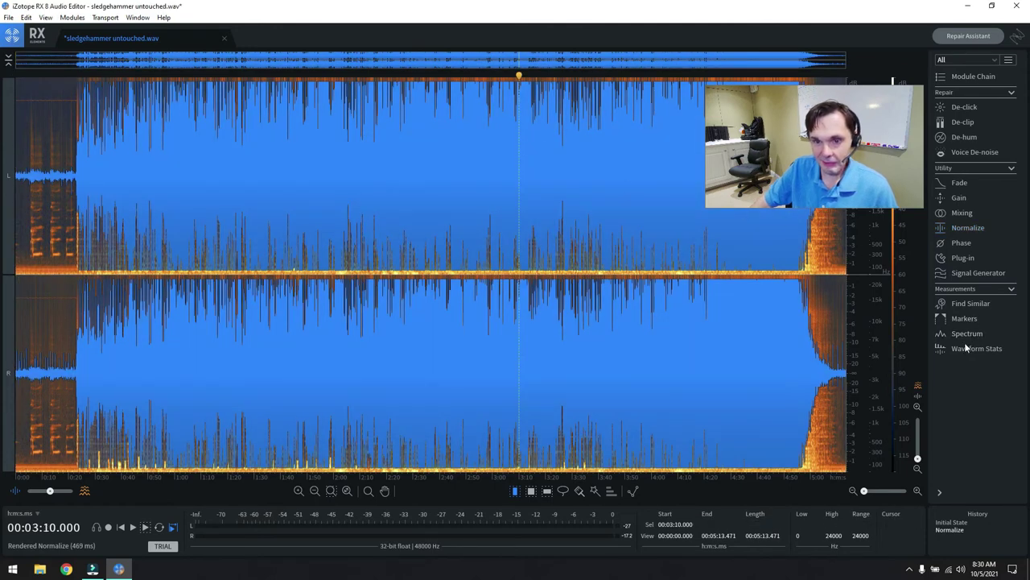
pyautogui.click(1016, 10)
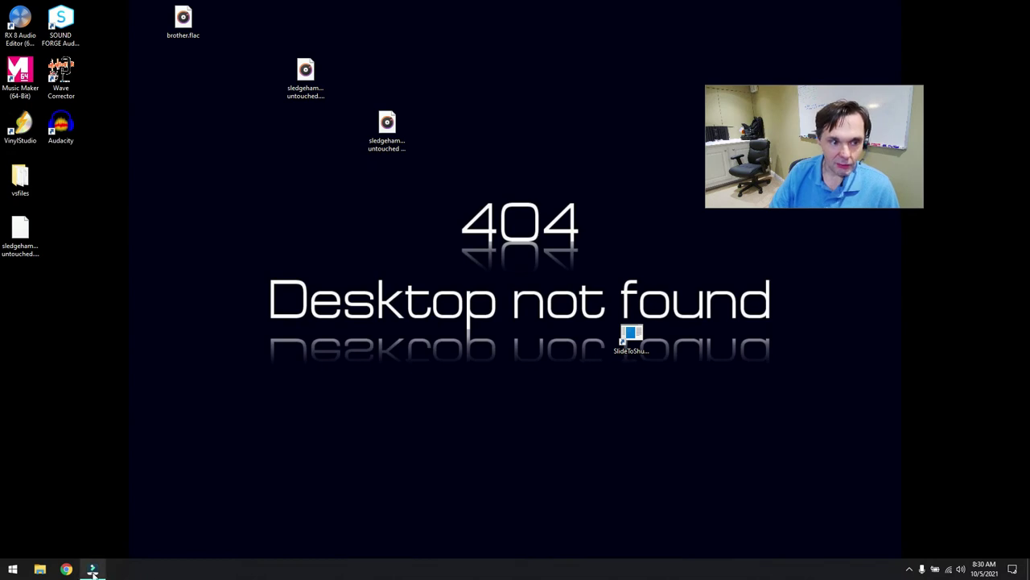
pyautogui.moveTo(95, 572)
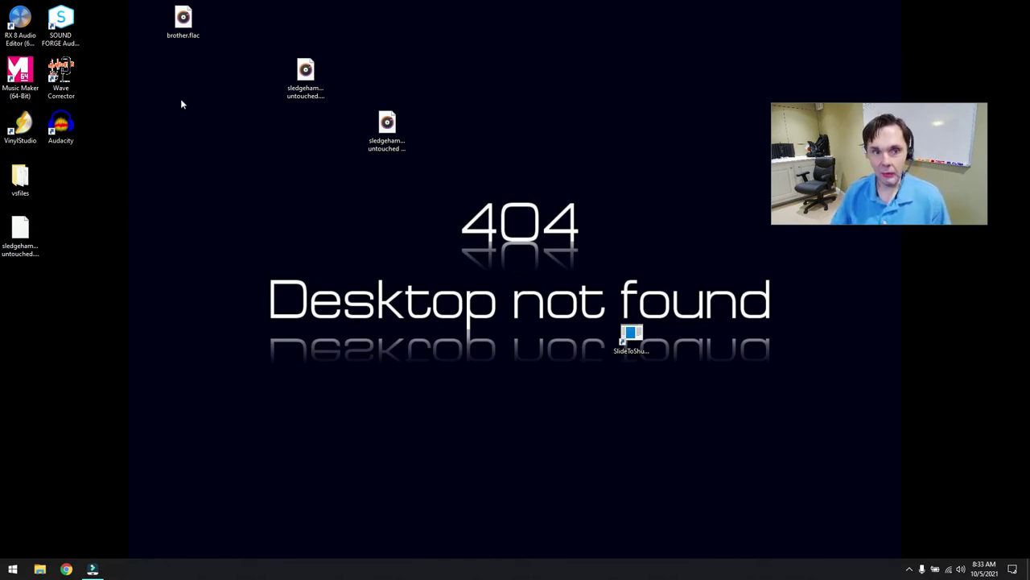
# Launch SOUND FORGE Audio Cleaning Lab 3 from the desktop and start its trial version
pyautogui.click(61, 20)
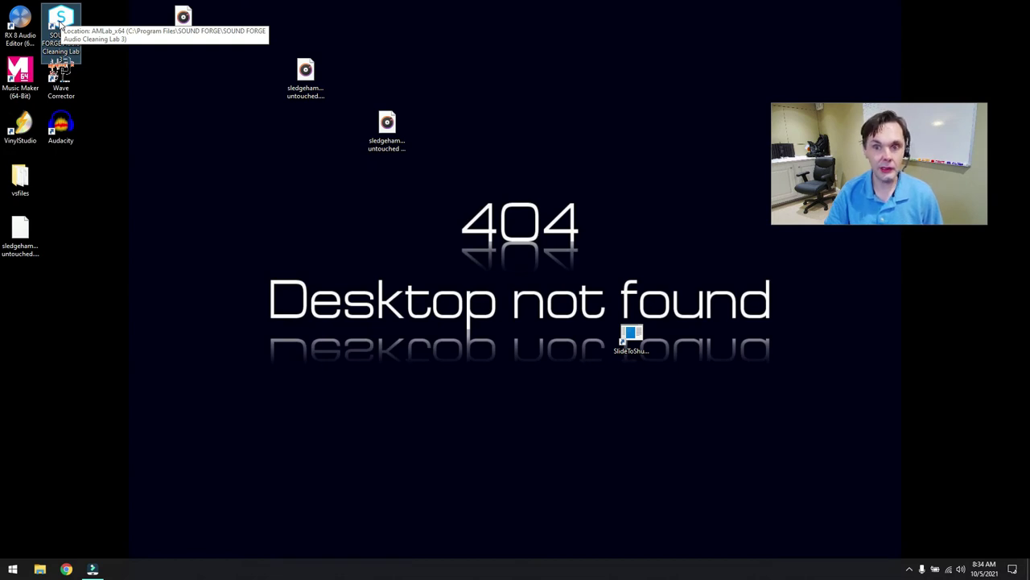
pyautogui.doubleClick(61, 21)
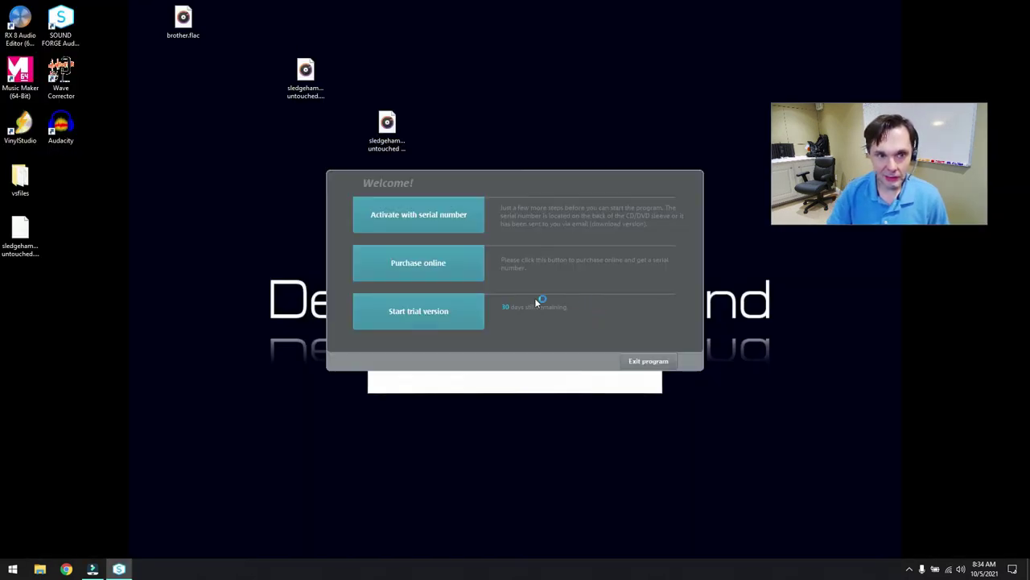
pyautogui.click(455, 312)
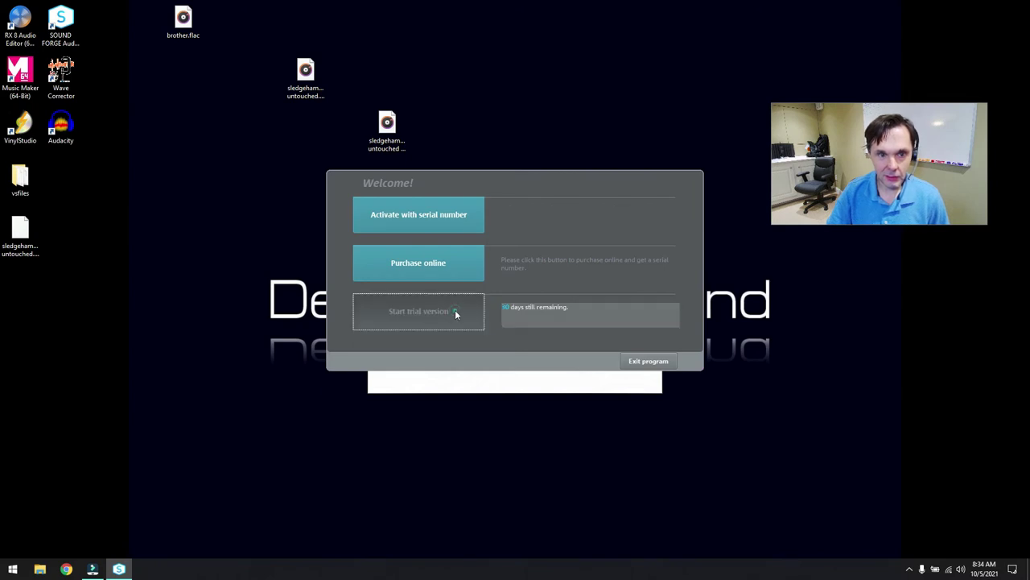
pyautogui.click(605, 353)
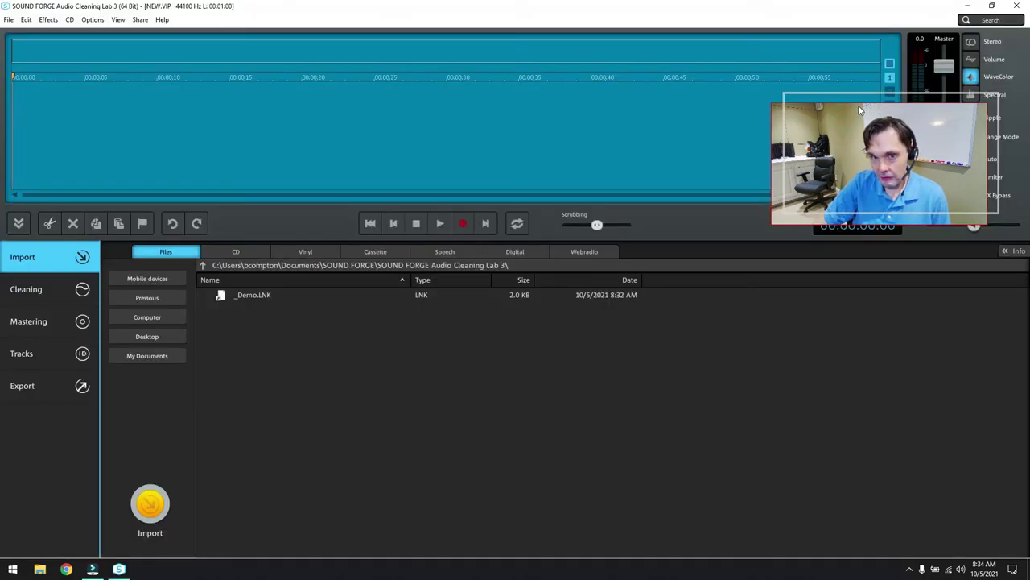
pyautogui.moveTo(860, 110); pyautogui.dragTo(851, 322)
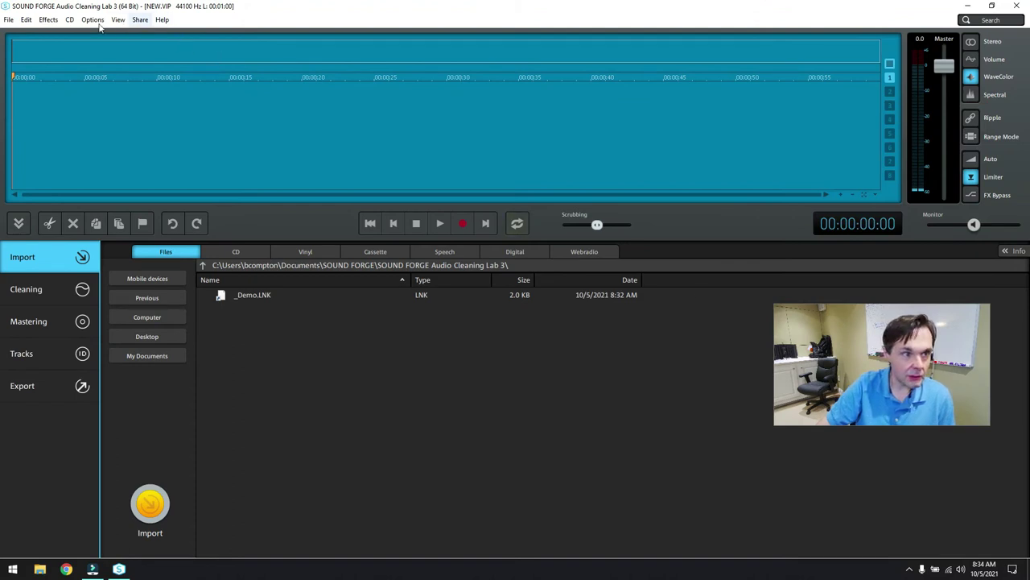
# Load the audio file sledgehammer untouched.wav from the Desktop folder and briefly play its beginning
pyautogui.click(8, 19)
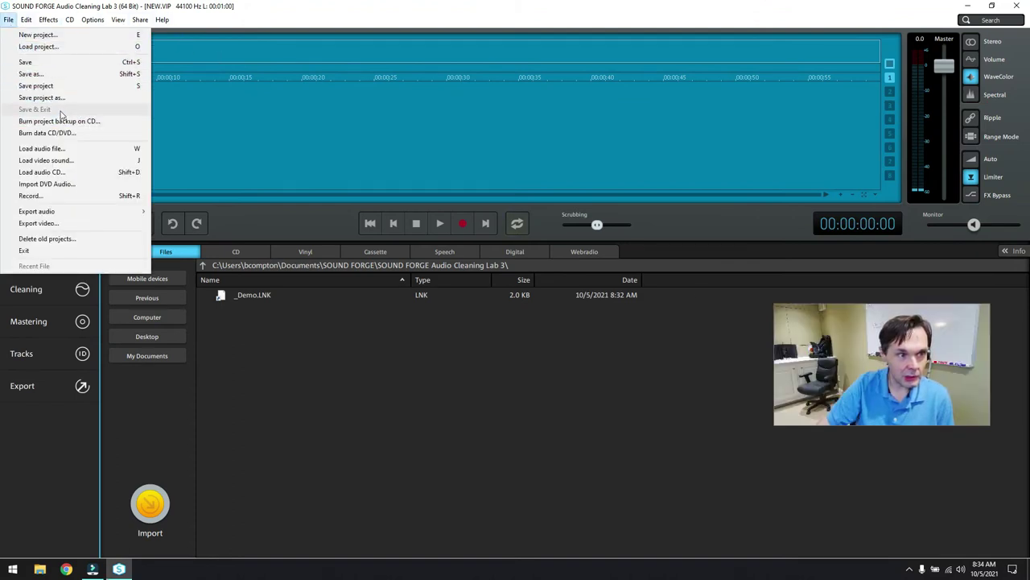
pyautogui.click(69, 149)
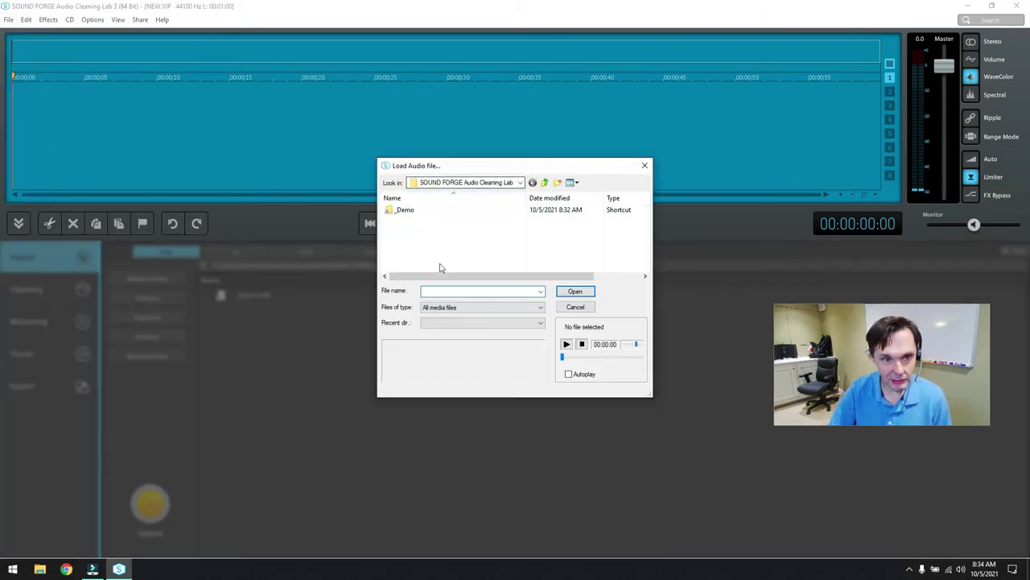
pyautogui.click(521, 185)
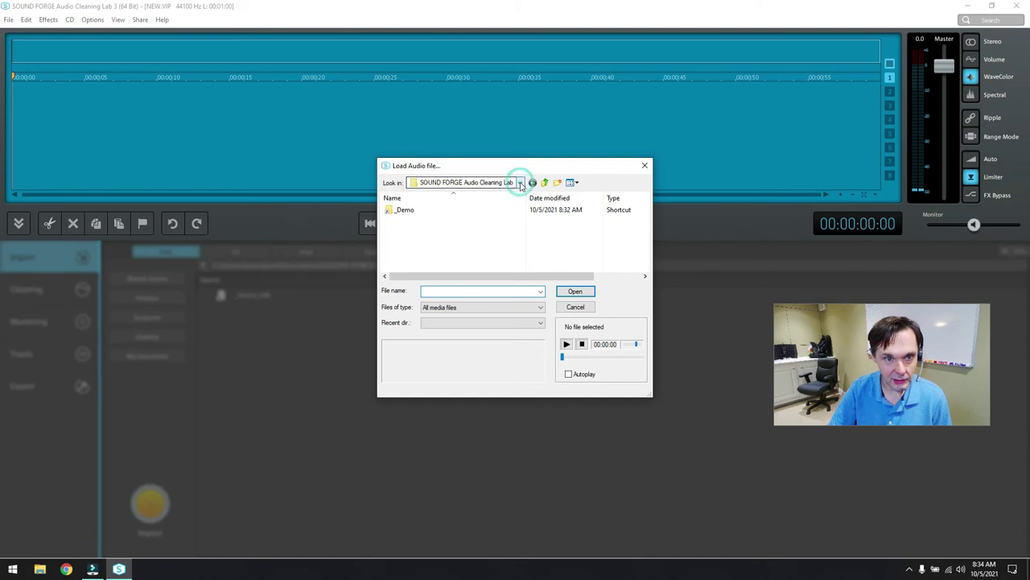
pyautogui.click(511, 193)
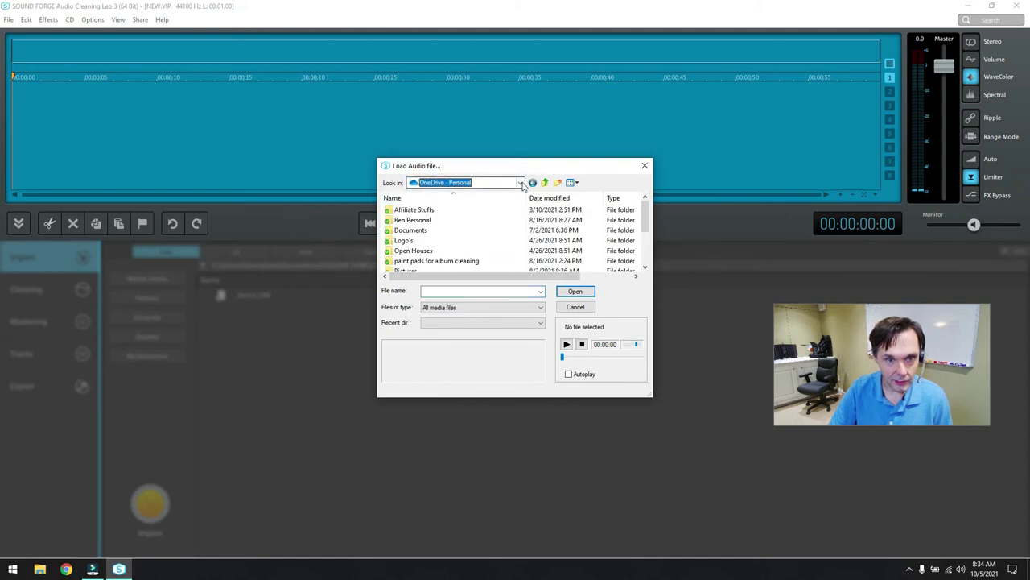
pyautogui.click(523, 185)
pyautogui.click(429, 204)
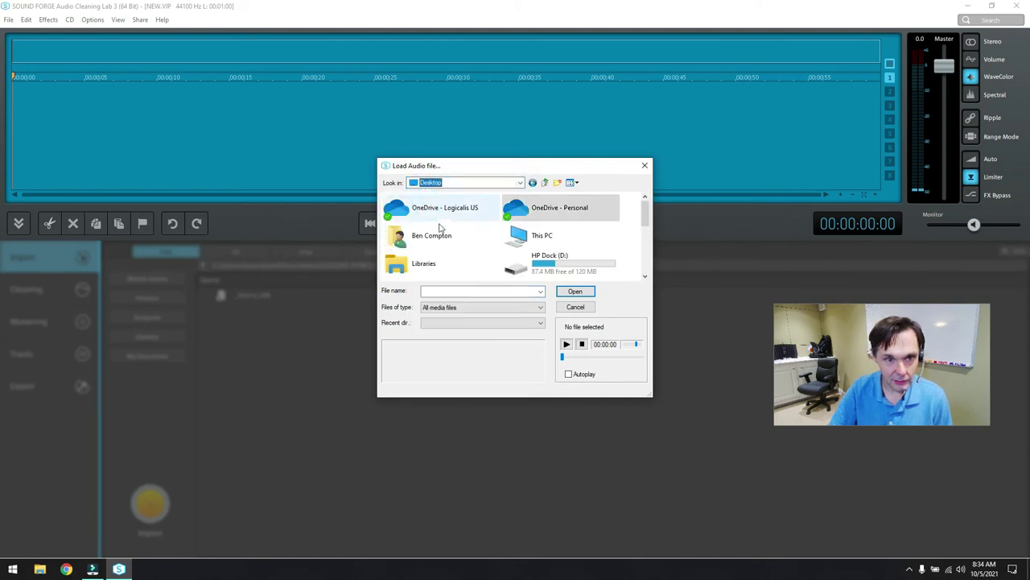
pyautogui.scroll(-5, 522, 245)
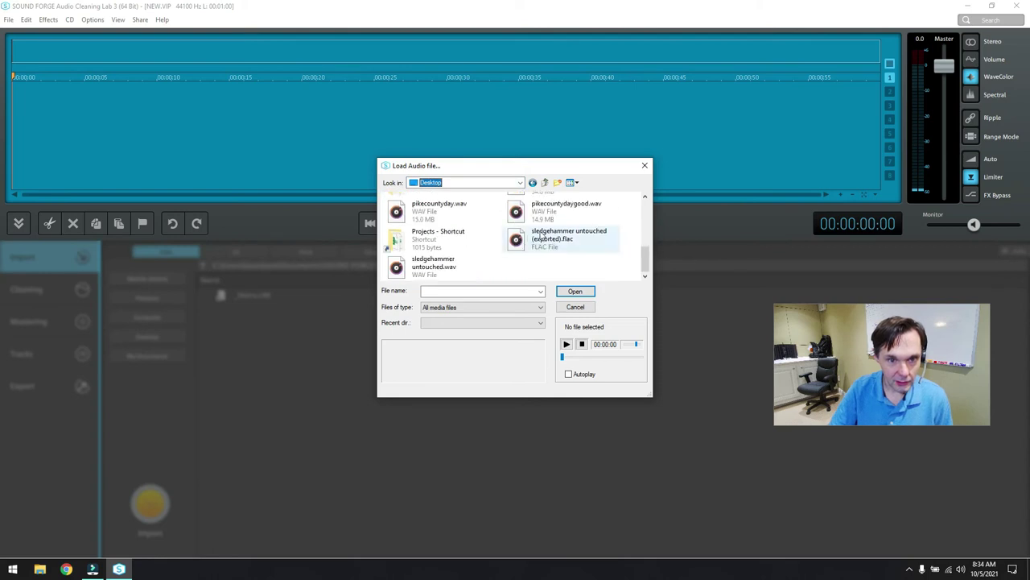
pyautogui.doubleClick(407, 268)
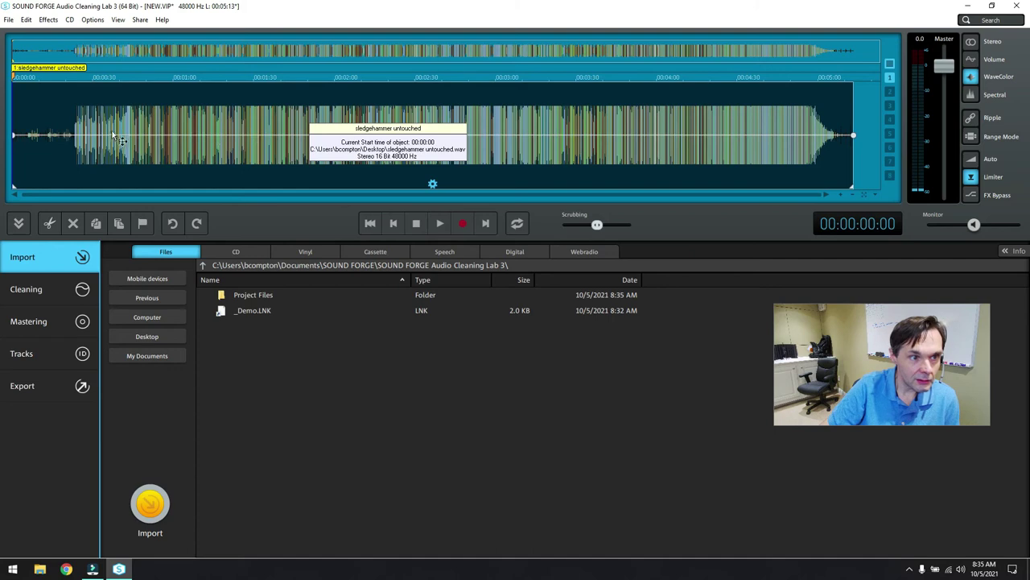
pyautogui.click(440, 223)
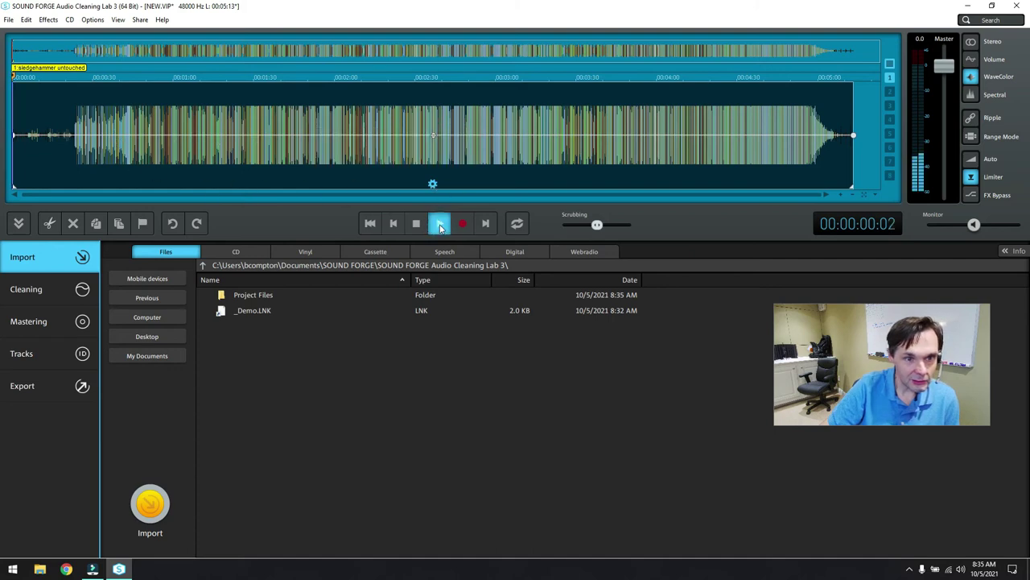
pyautogui.click(439, 224)
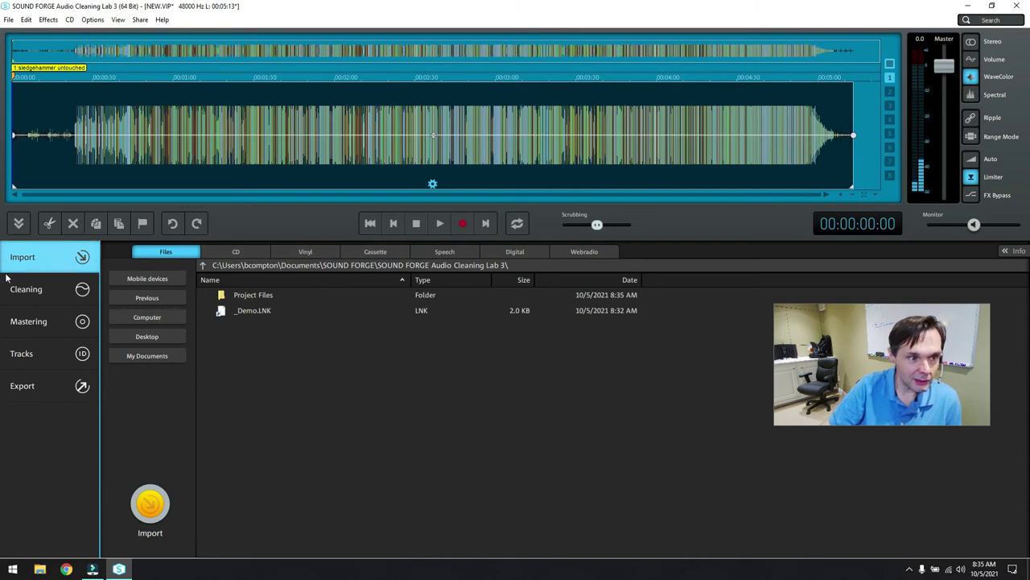
# Apply the vinyl auto-cleaning preset "Good condition (weak crackling)" to the recording
pyautogui.click(28, 291)
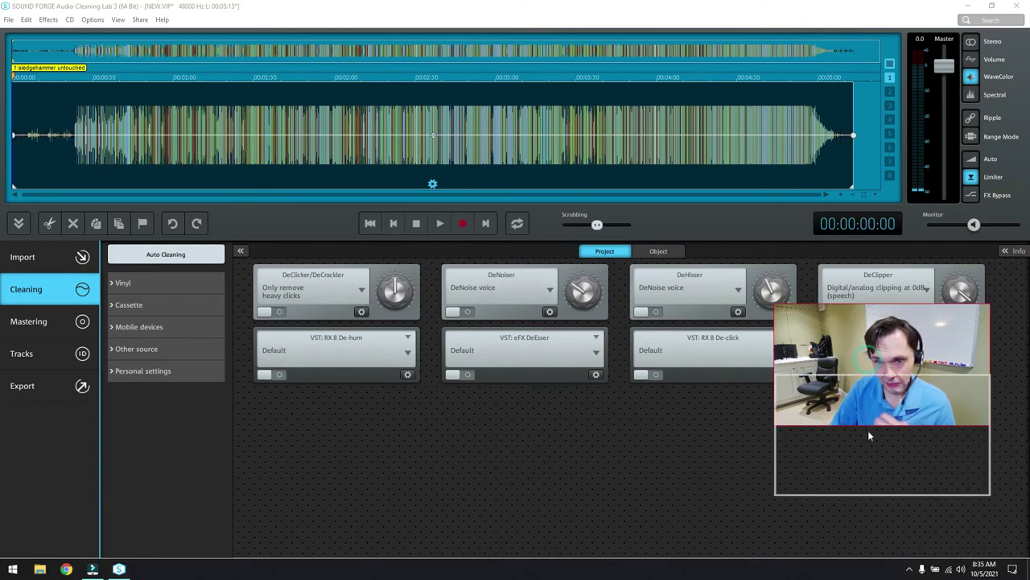
pyautogui.click(122, 282)
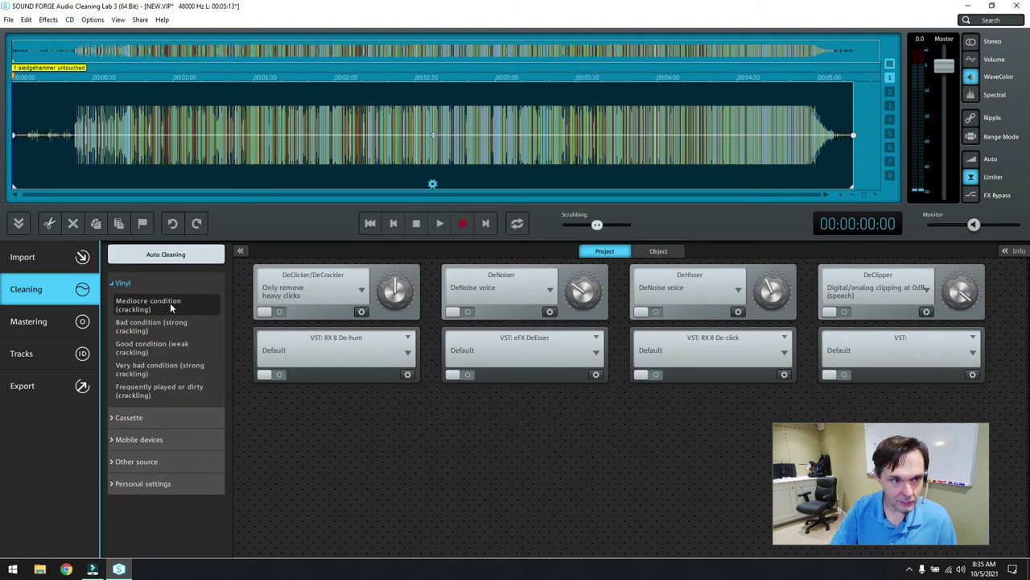
pyautogui.click(182, 348)
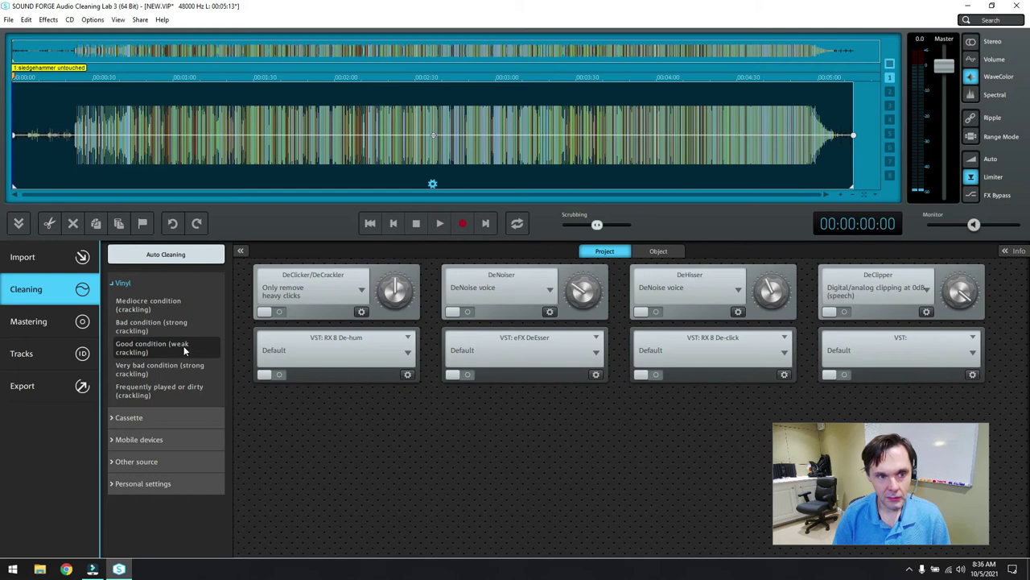
pyautogui.click(184, 345)
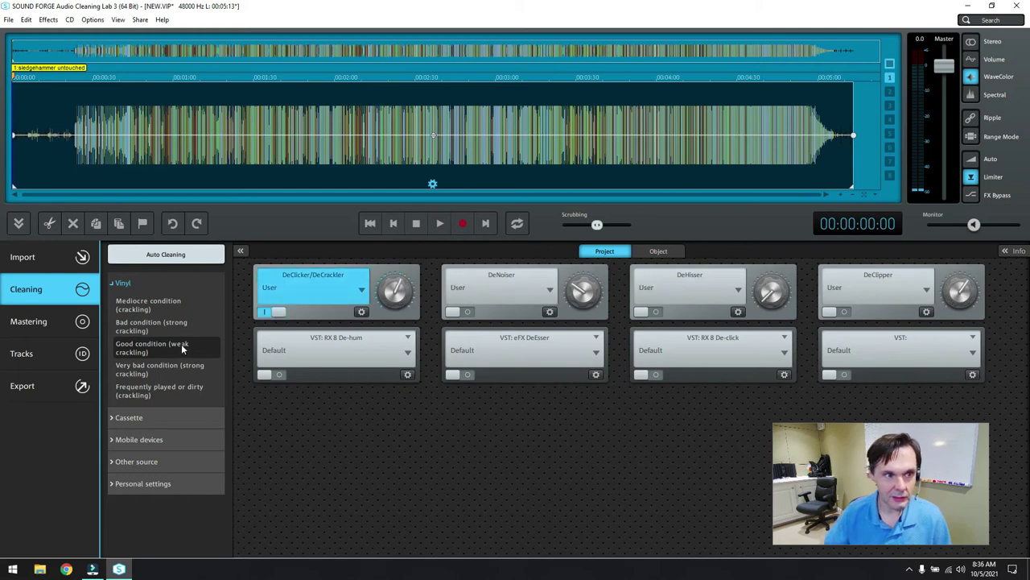
# Play the recording from the start, switching FX Bypass on and off to compare the cleaning, and stop playback
pyautogui.click(439, 224)
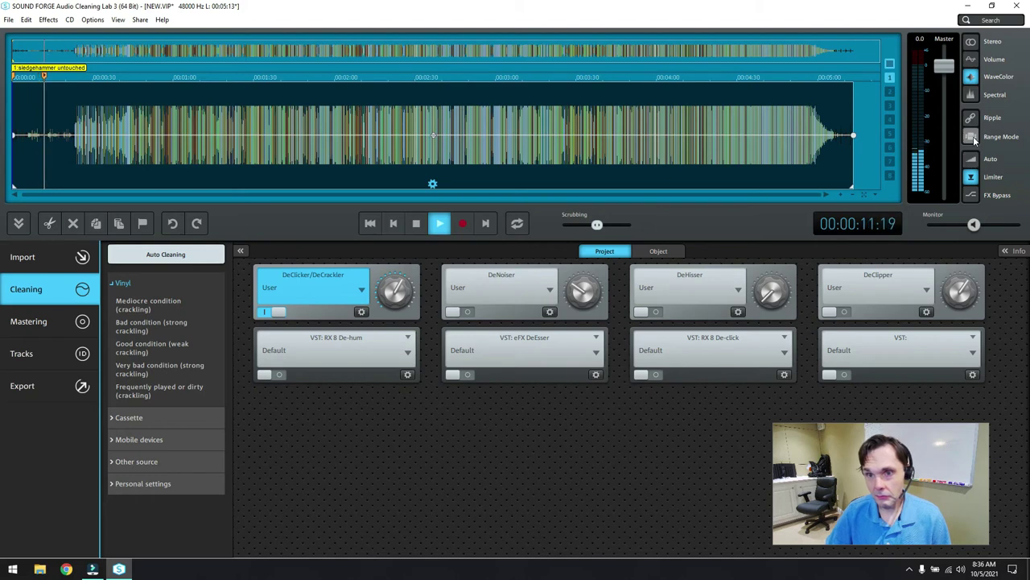
pyautogui.click(973, 196)
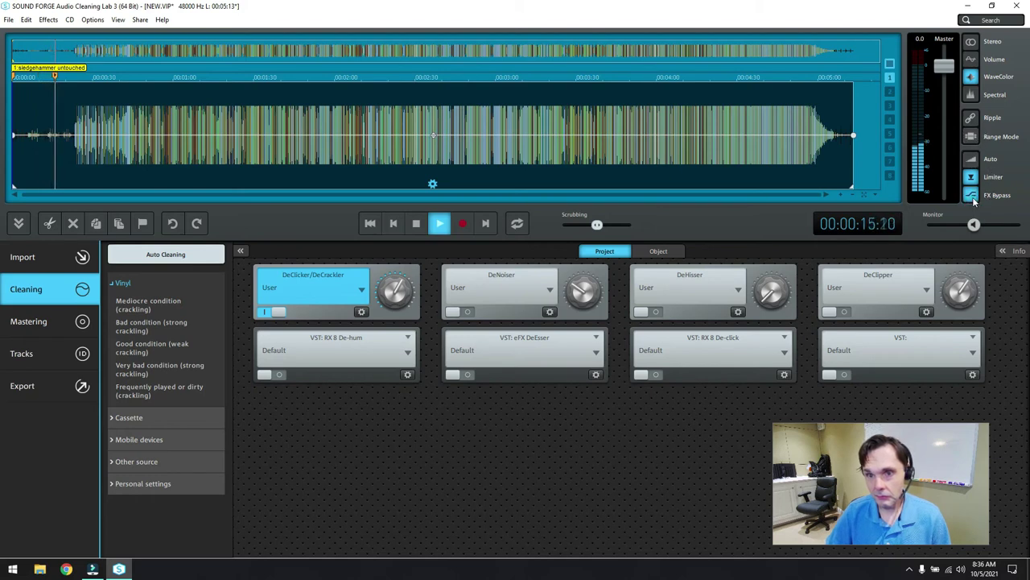
pyautogui.click(1004, 252)
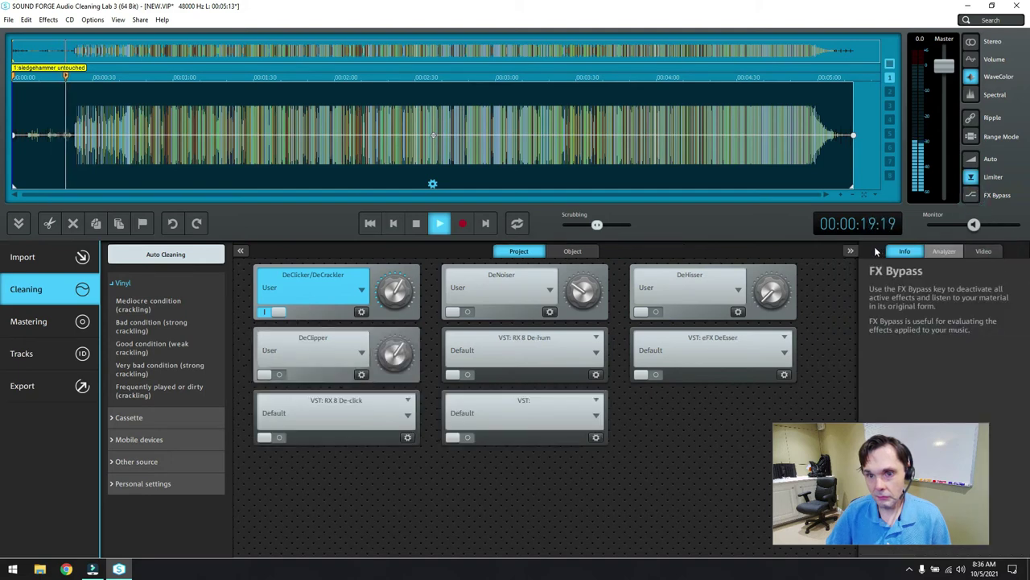
pyautogui.click(851, 251)
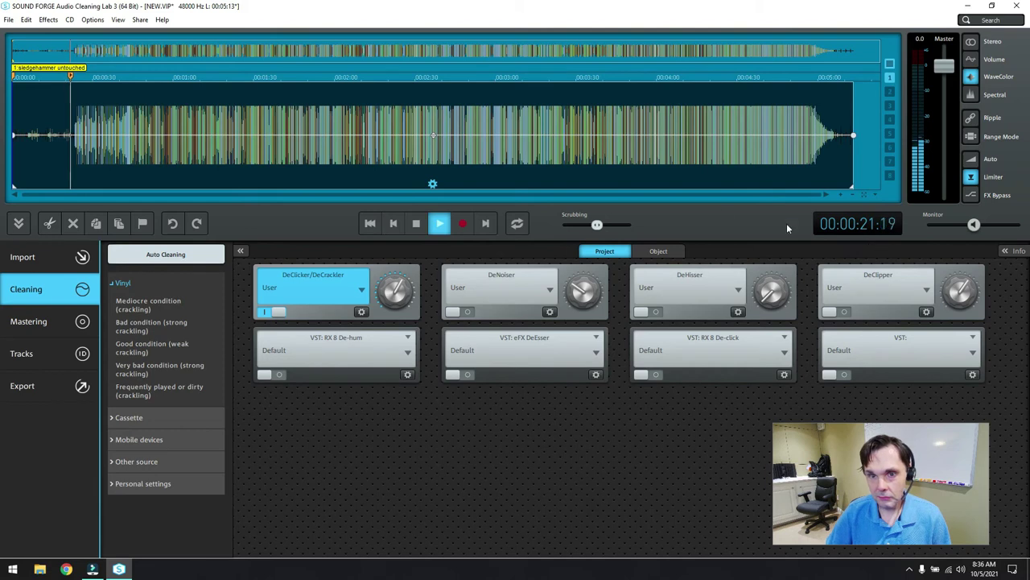
pyautogui.click(416, 225)
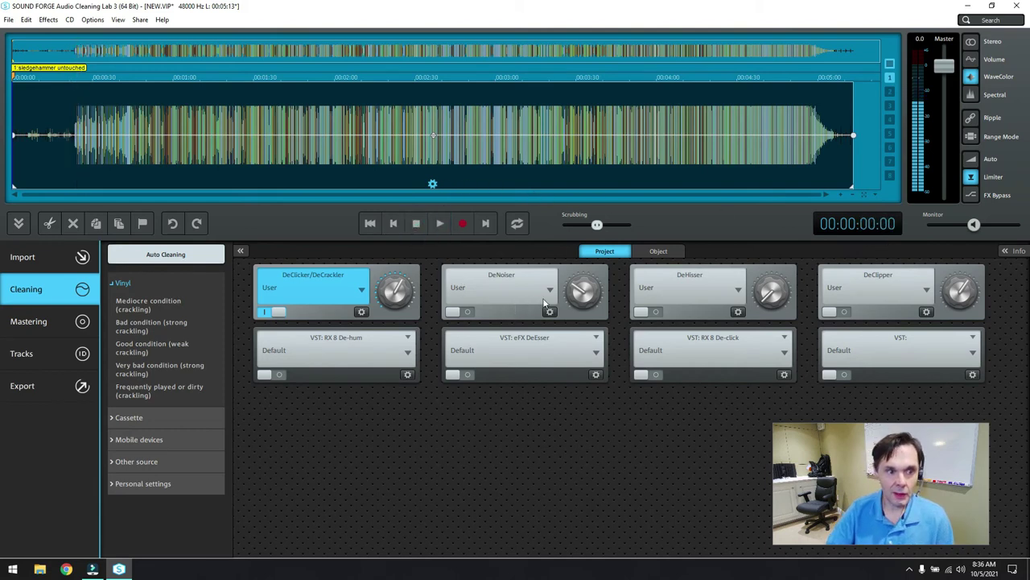
# Try to remove the auto-cleaning with Undo and briefly play the recording's start to check
pyautogui.click(26, 20)
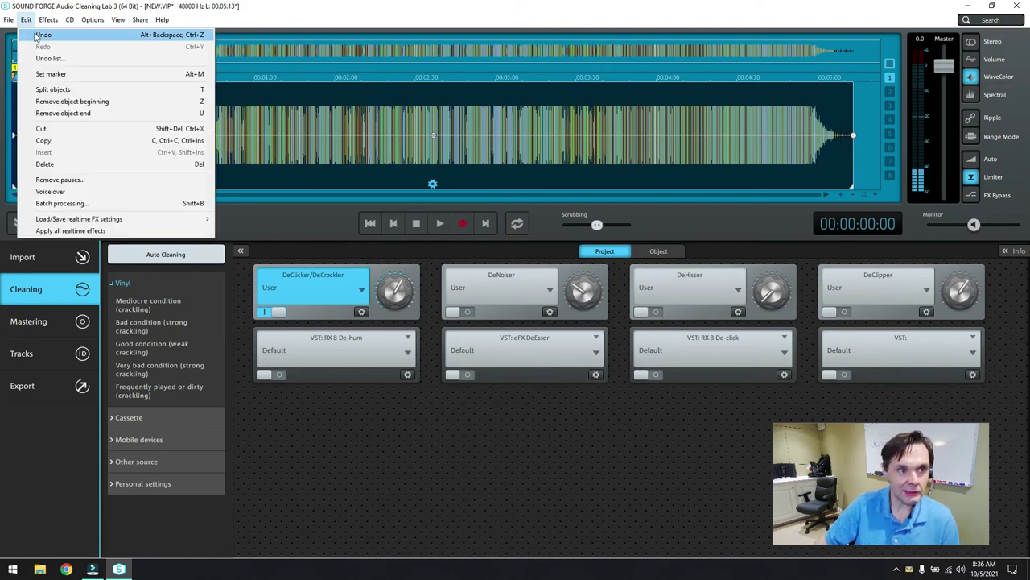
pyautogui.click(38, 35)
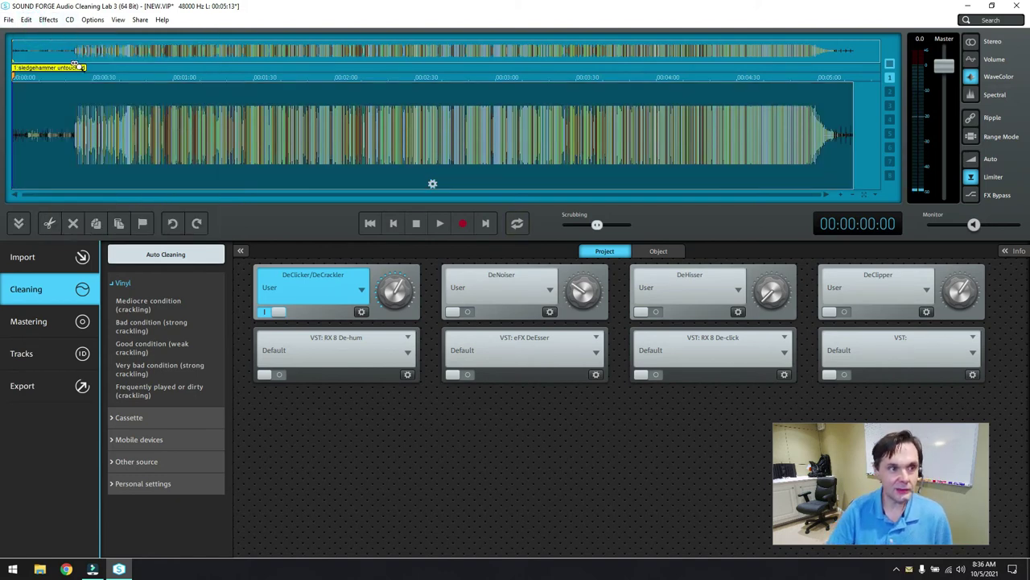
pyautogui.click(443, 223)
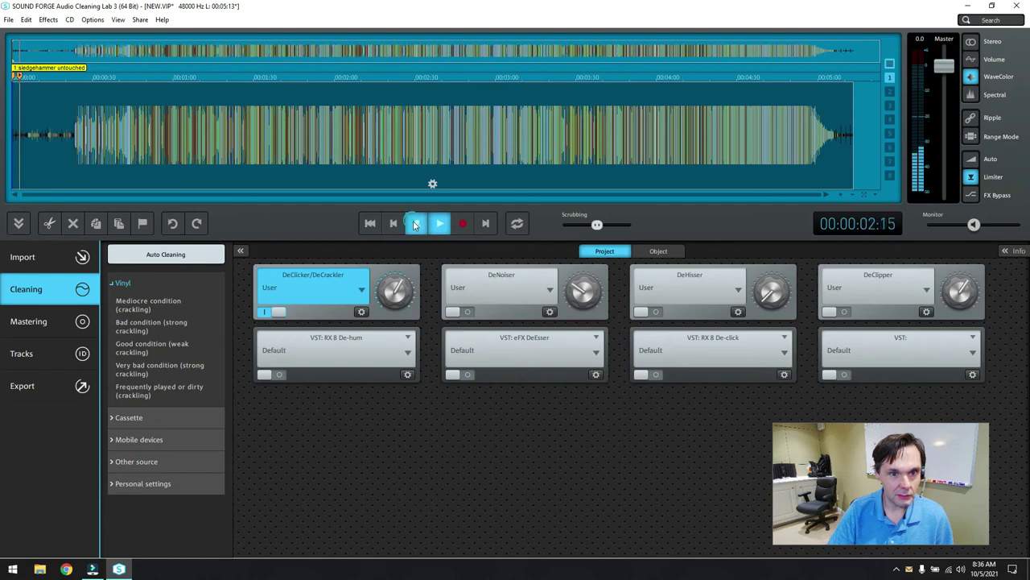
pyautogui.click(441, 226)
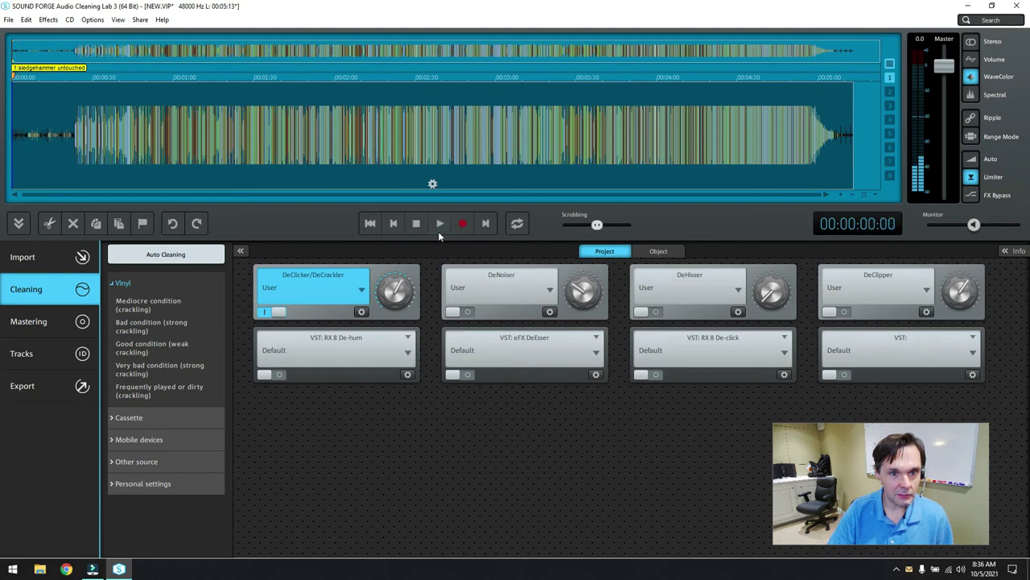
# Switch off the DeClicker/DeCrackler effect, select the recording's audio object, and briefly play its start
pyautogui.click(118, 281)
pyautogui.click(137, 284)
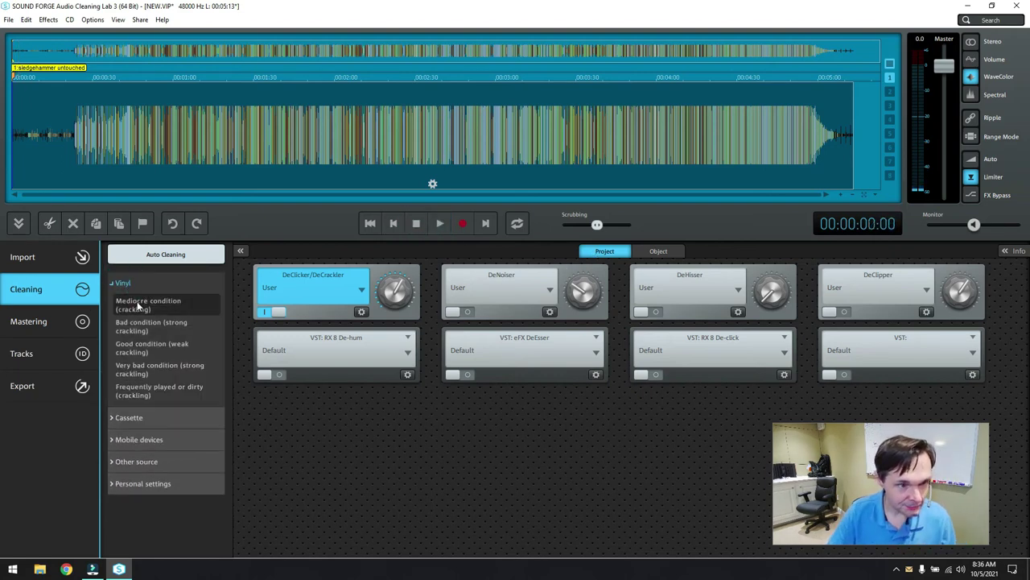
pyautogui.click(279, 314)
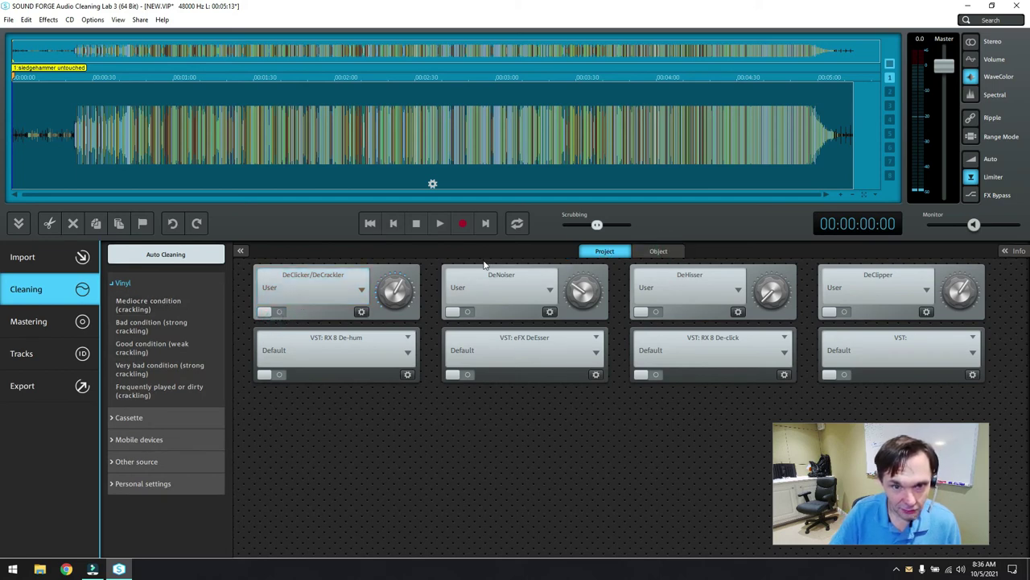
pyautogui.click(18, 119)
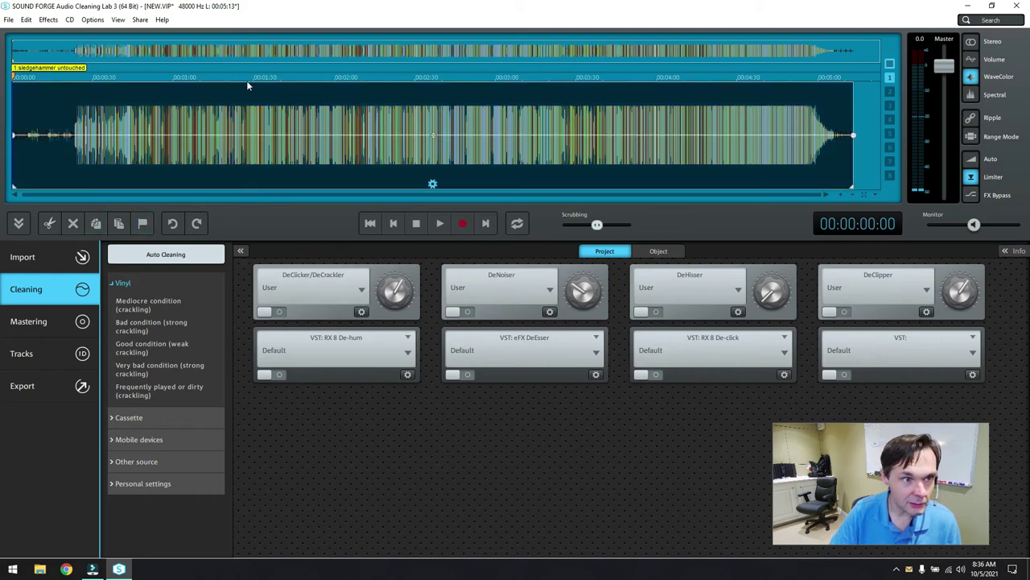
pyautogui.click(441, 225)
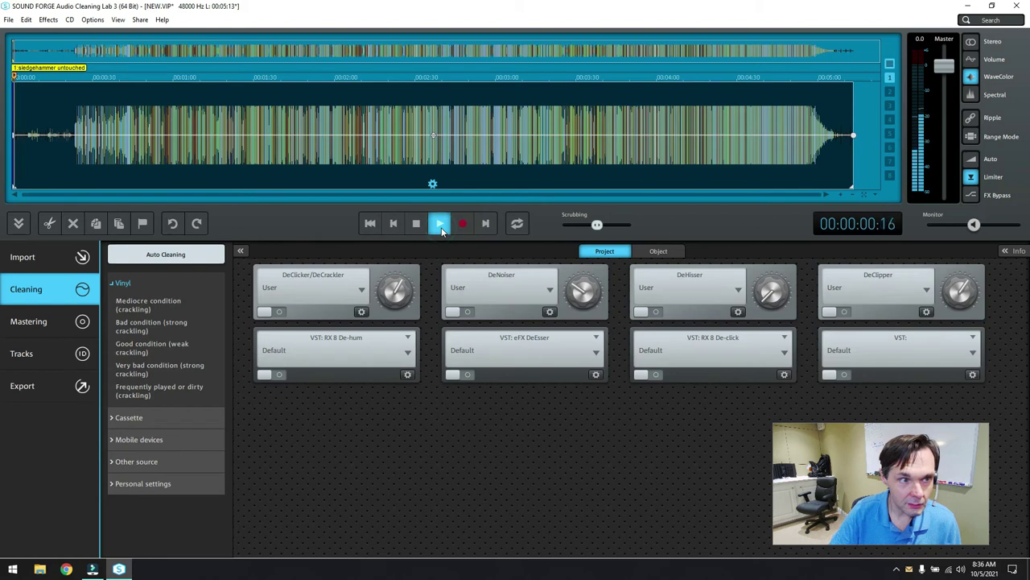
pyautogui.click(418, 224)
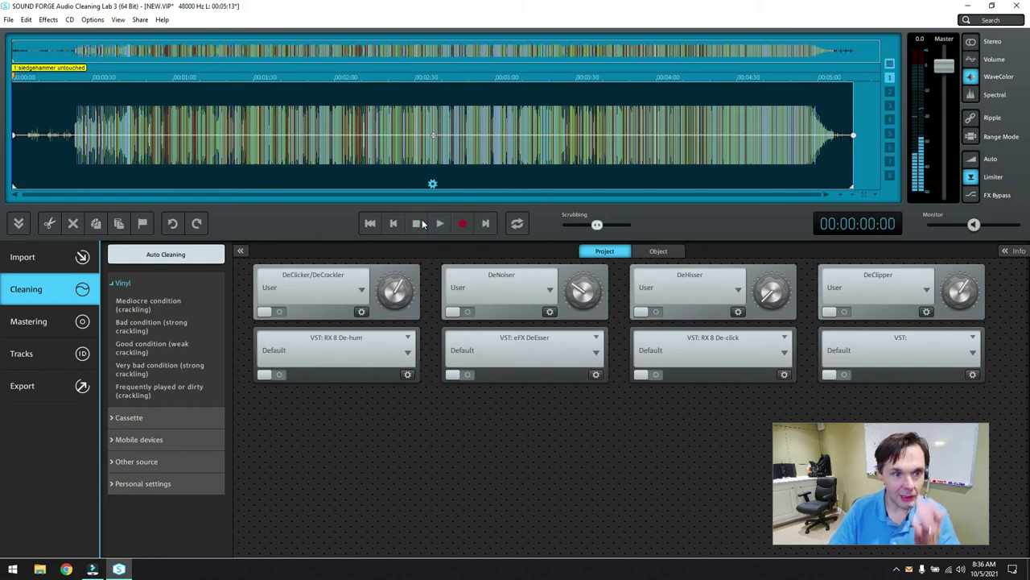
pyautogui.click(361, 290)
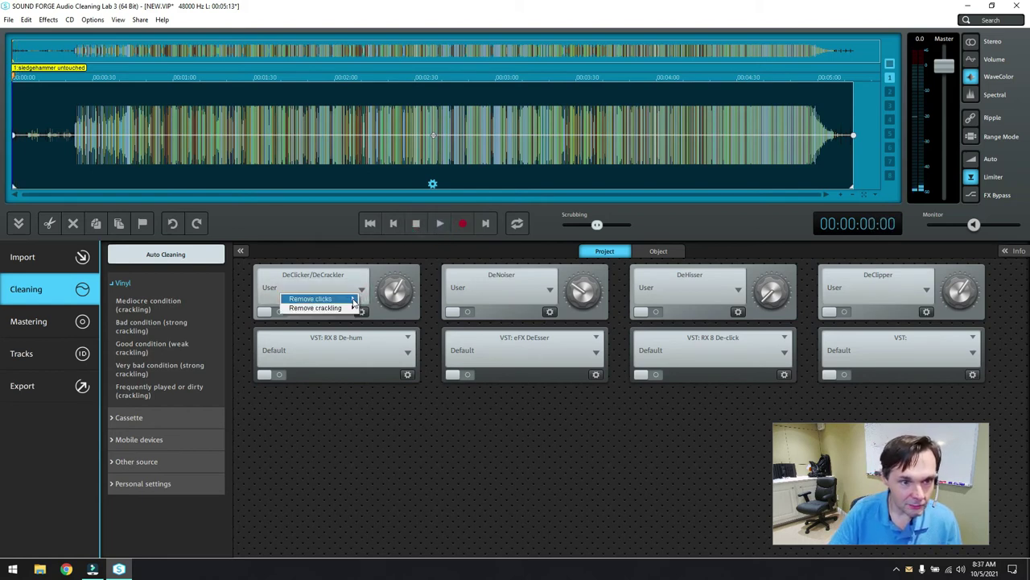
pyautogui.moveTo(346, 298)
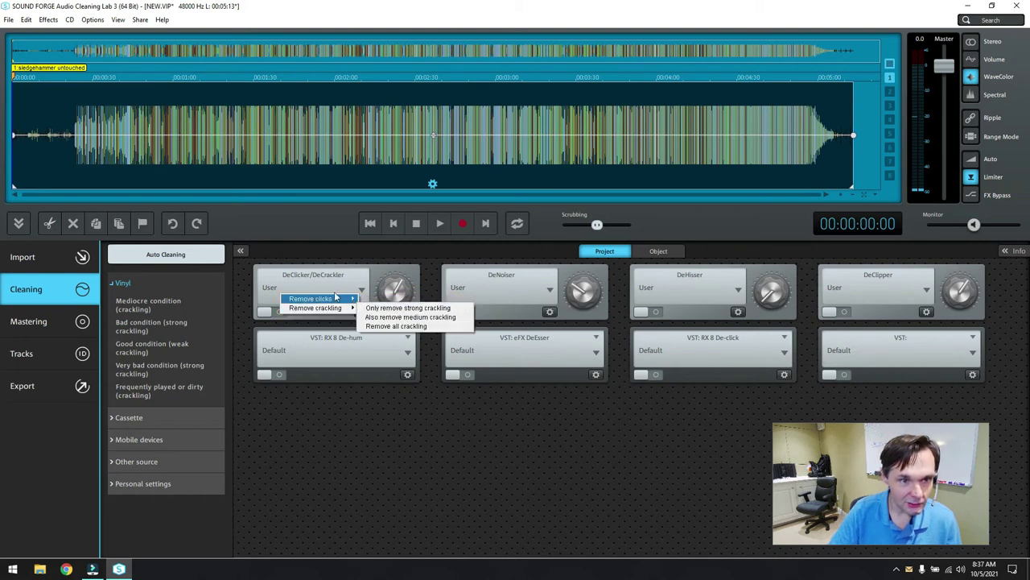
pyautogui.click(274, 18)
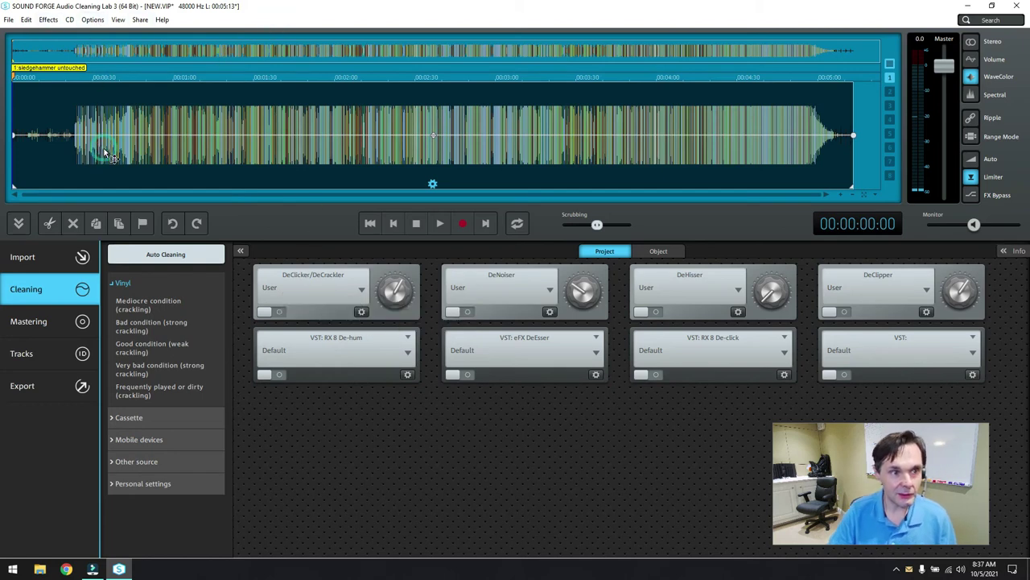
# Open the DeClicker/DeCrackler effect for the recording and apply its click-removal preset "Only remove heavy clicks"
pyautogui.click(92, 19)
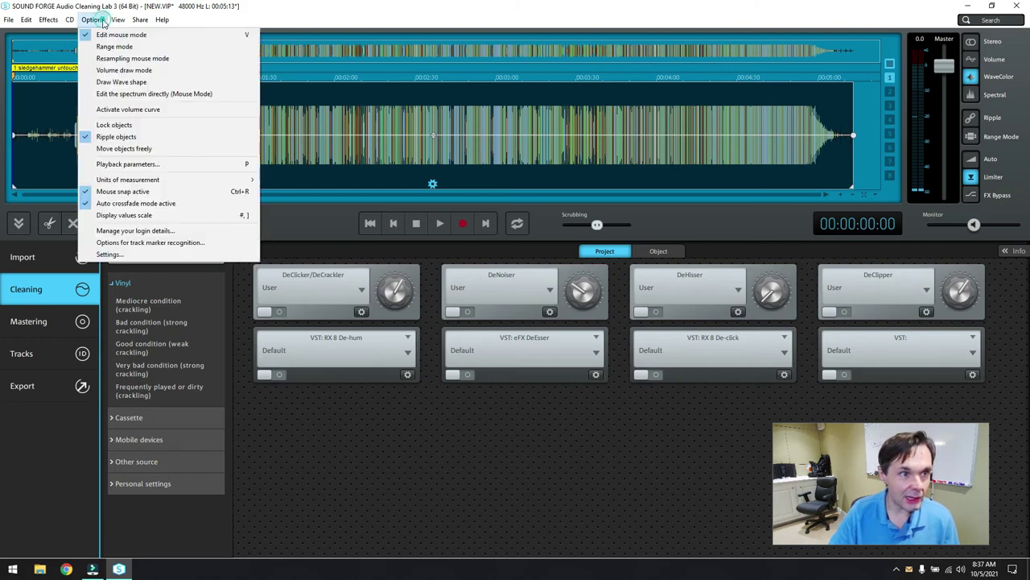
pyautogui.moveTo(51, 22)
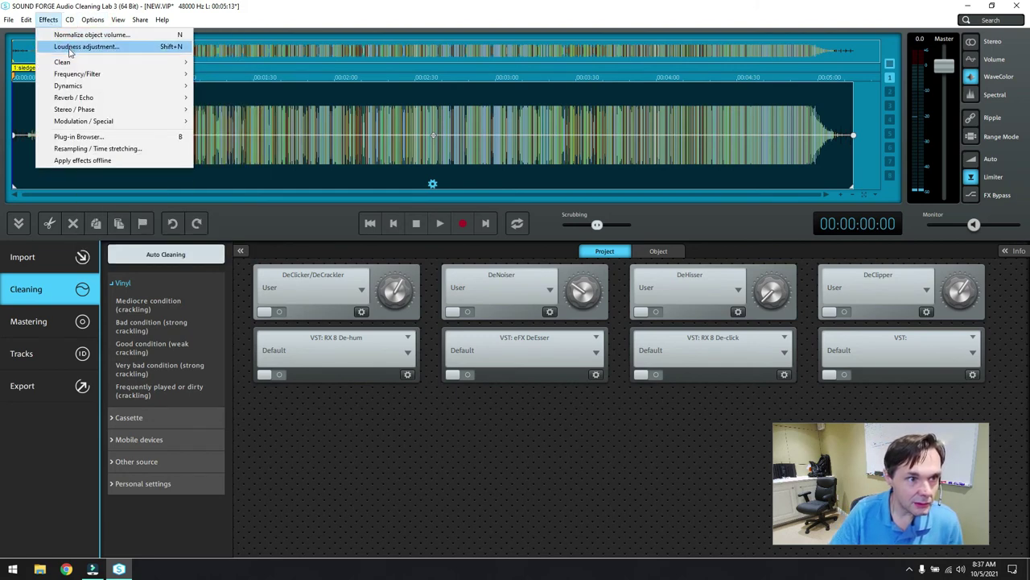
pyautogui.moveTo(77, 63)
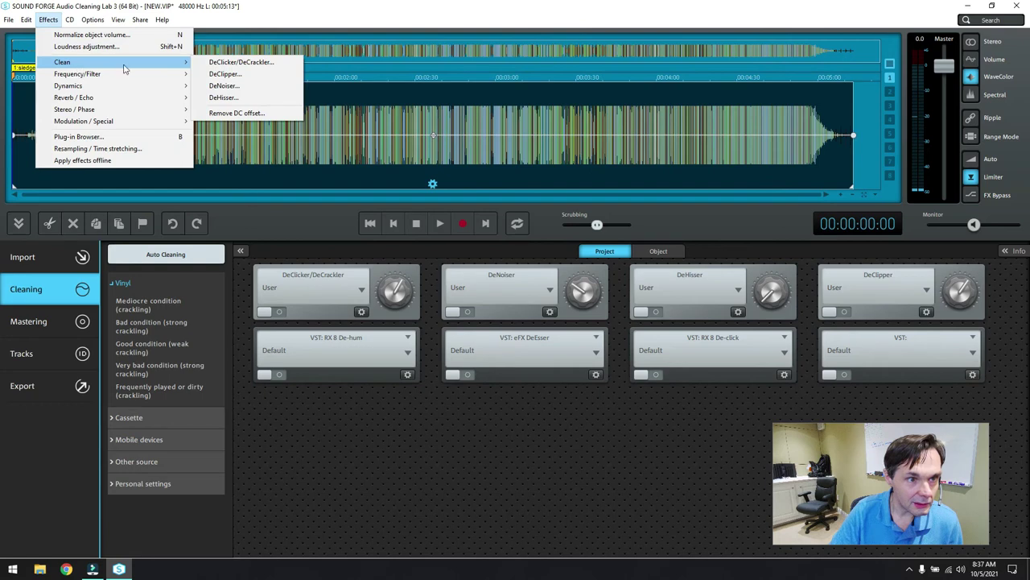
pyautogui.click(248, 64)
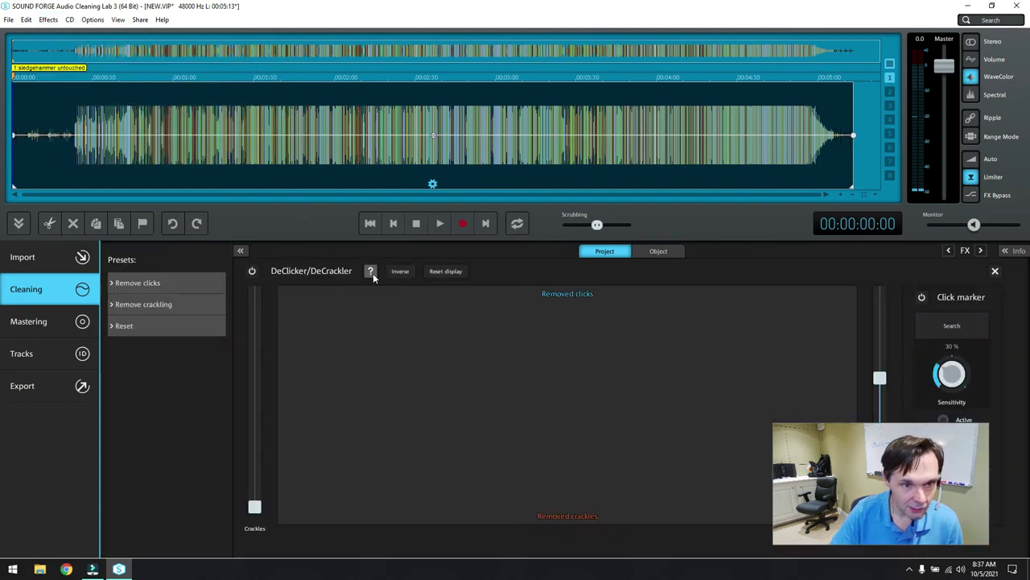
pyautogui.click(125, 288)
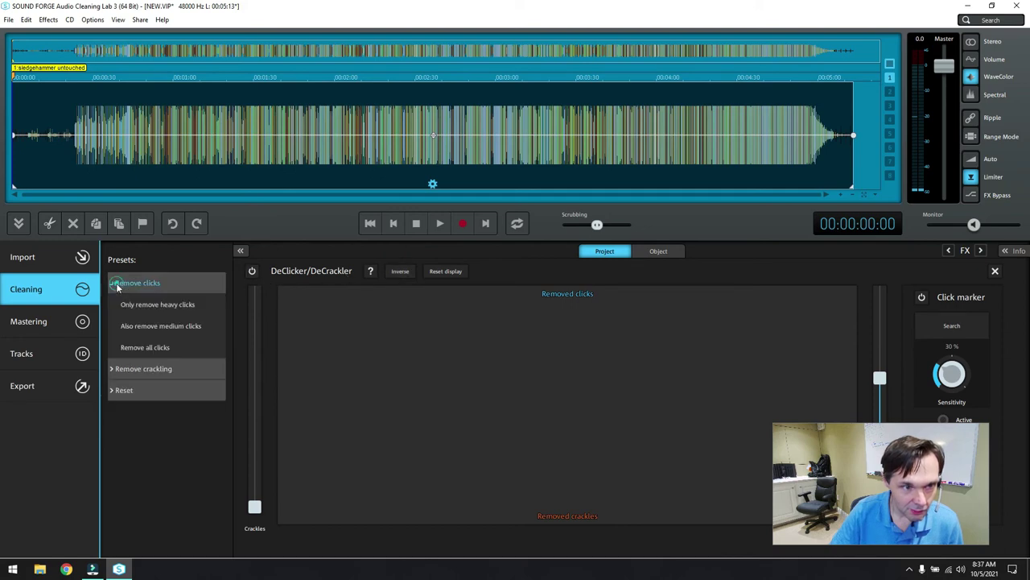
pyautogui.click(184, 305)
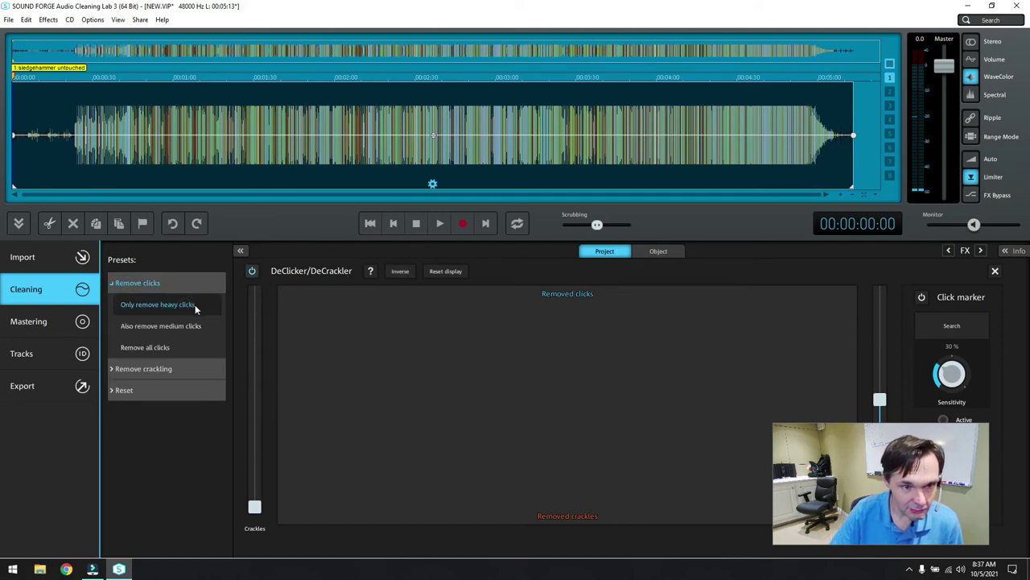
# Apply the DeClicker/DeCrackler preset "Only remove strong crackling" and set a click marker at the recording's start
pyautogui.click(116, 371)
pyautogui.click(172, 390)
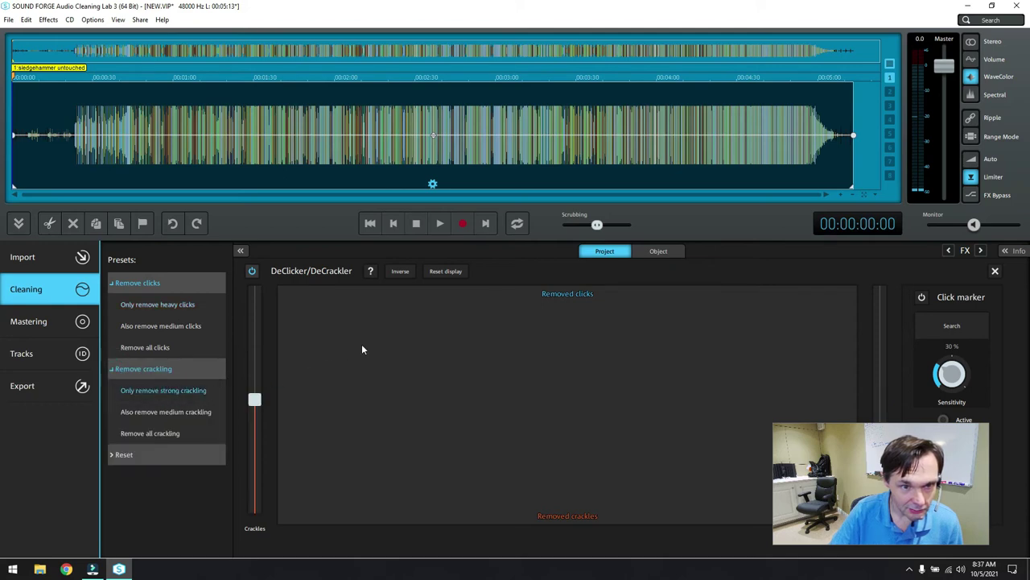
pyautogui.moveTo(875, 438); pyautogui.dragTo(659, 395)
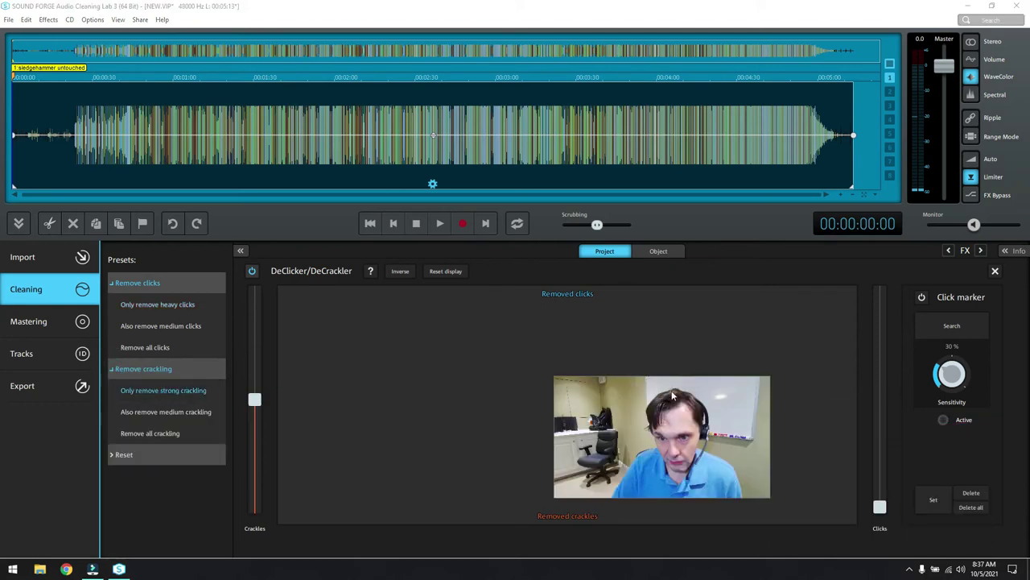
pyautogui.click(934, 503)
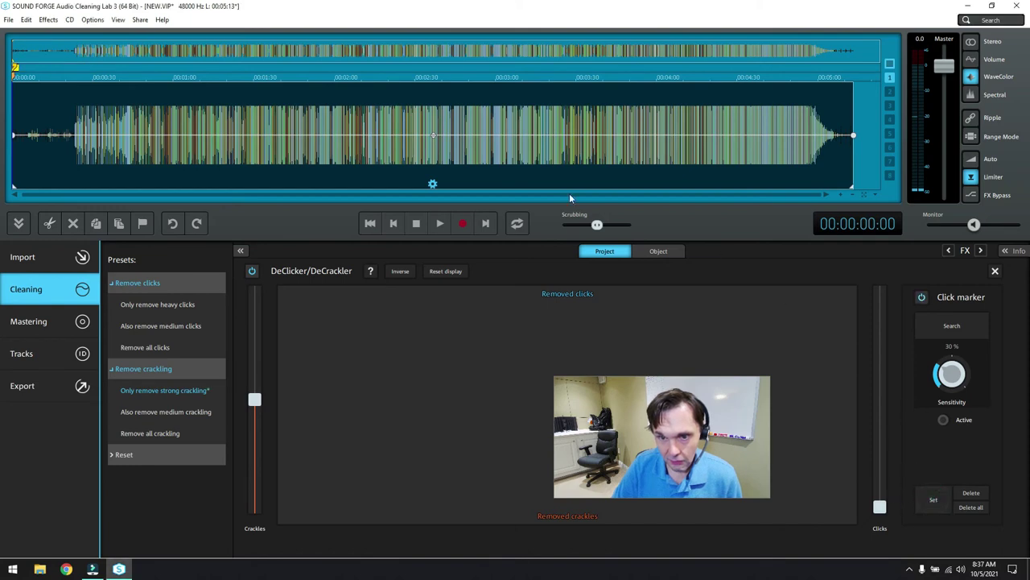
# Play the recording's opening to check the crackle removal, stop playback, and return to the project's cleaning effects overview
pyautogui.click(440, 225)
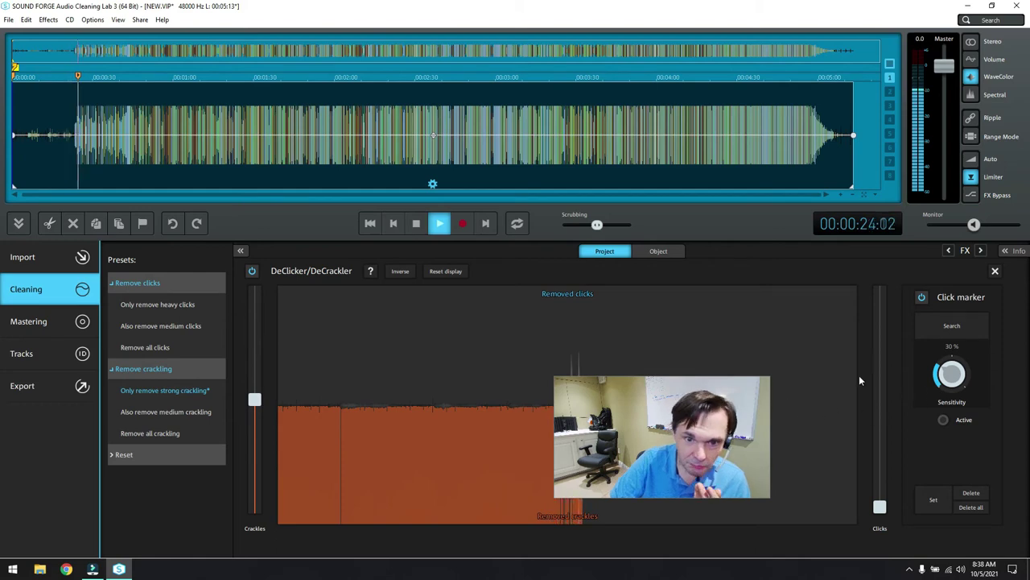
pyautogui.click(426, 223)
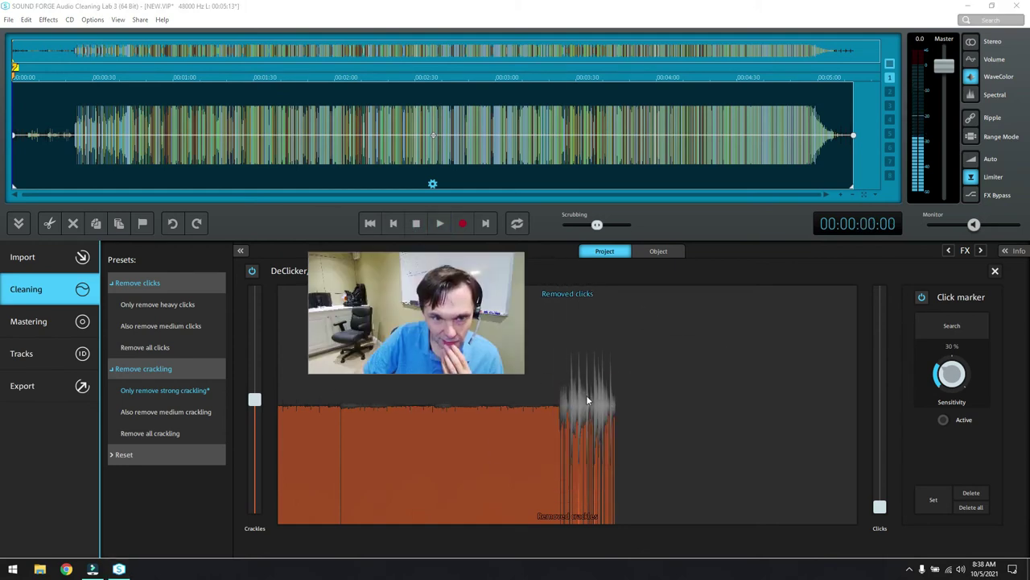
pyautogui.click(552, 394)
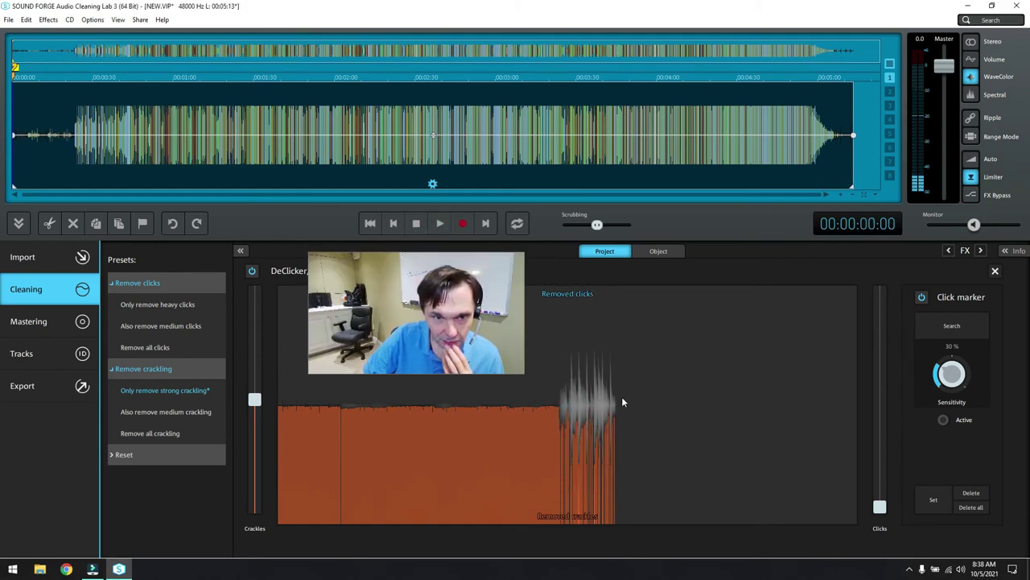
pyautogui.click(660, 251)
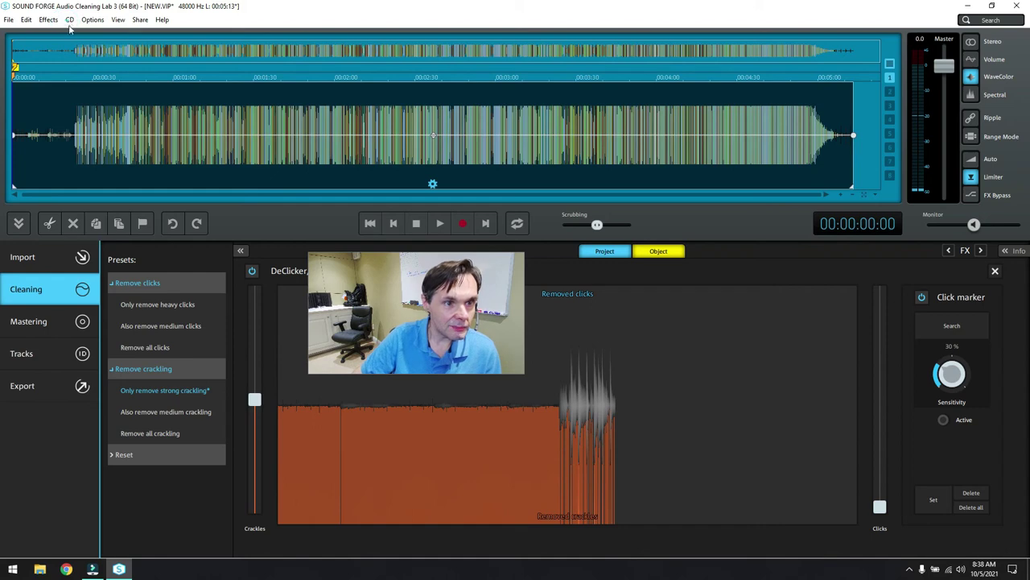
pyautogui.moveTo(456, 303); pyautogui.dragTo(718, 342)
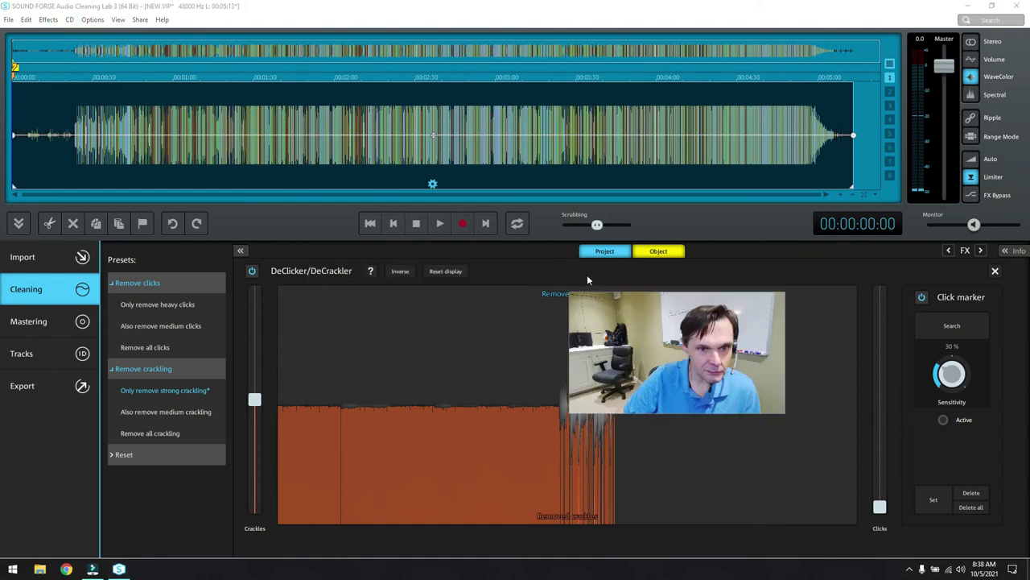
pyautogui.click(612, 254)
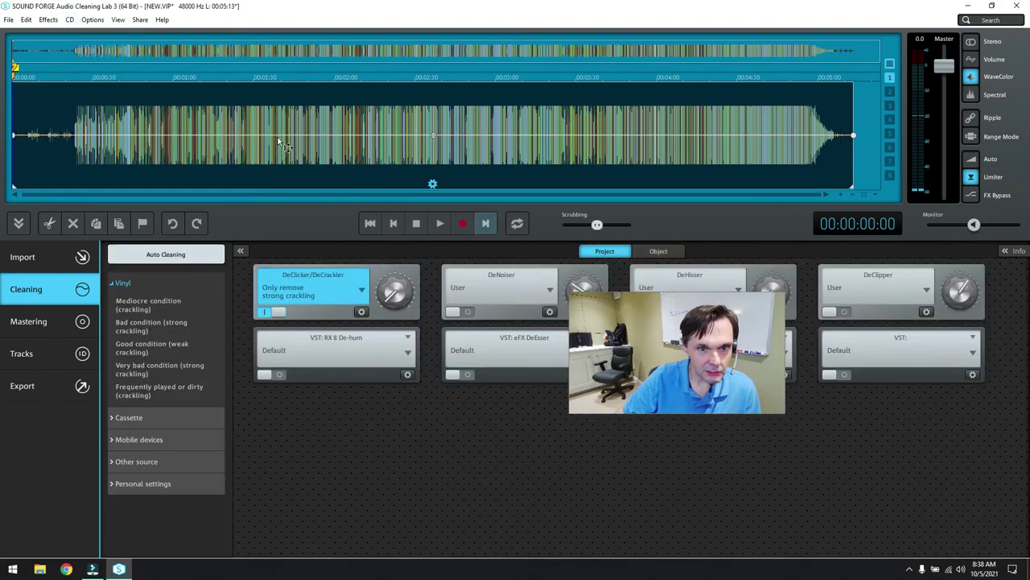
# Apply the parametric equalizer's "HiFi sound" preset to the project and close the equalizer's editor
pyautogui.click(90, 21)
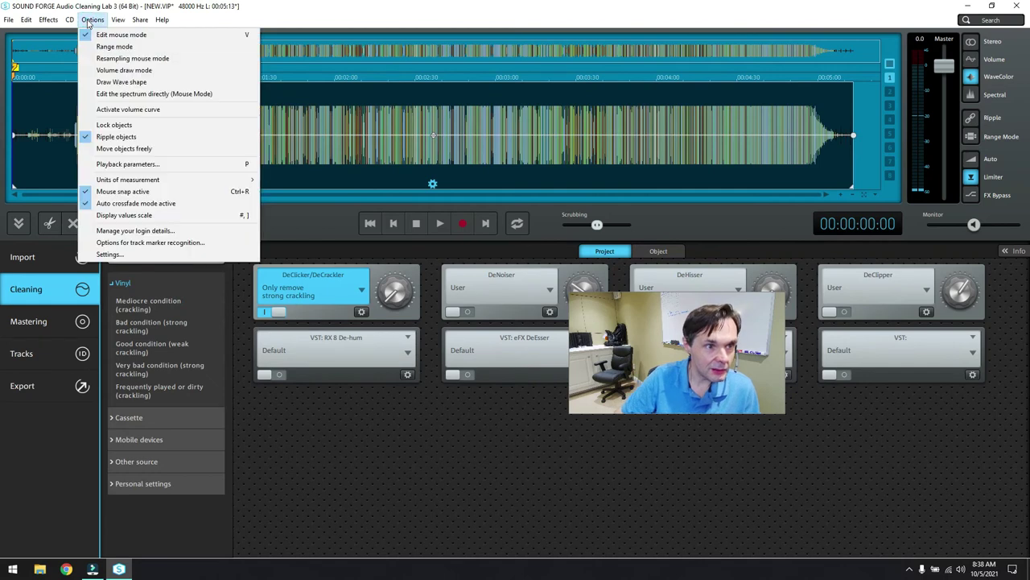
pyautogui.moveTo(48, 19)
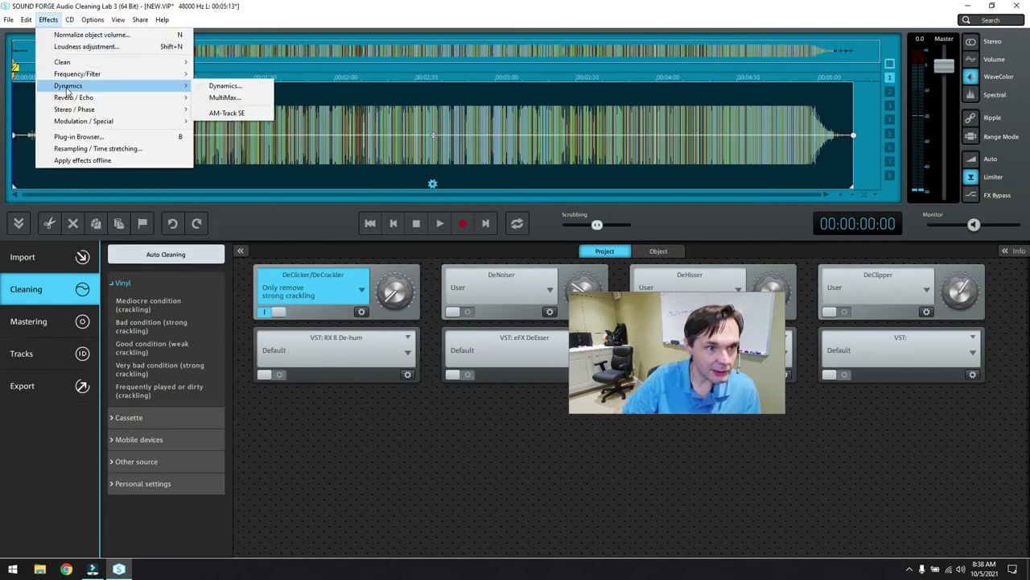
pyautogui.moveTo(80, 75)
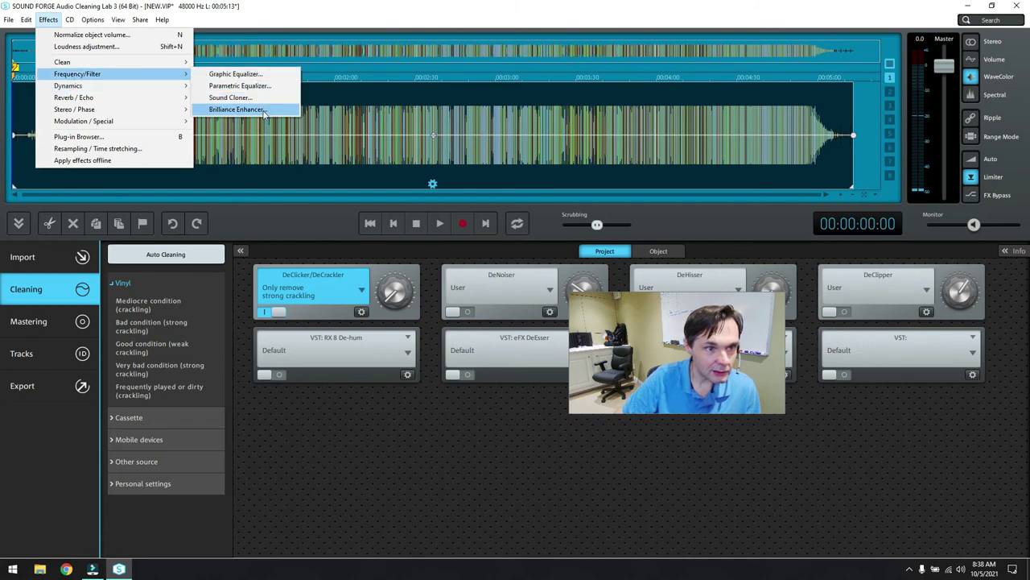
pyautogui.moveTo(155, 99)
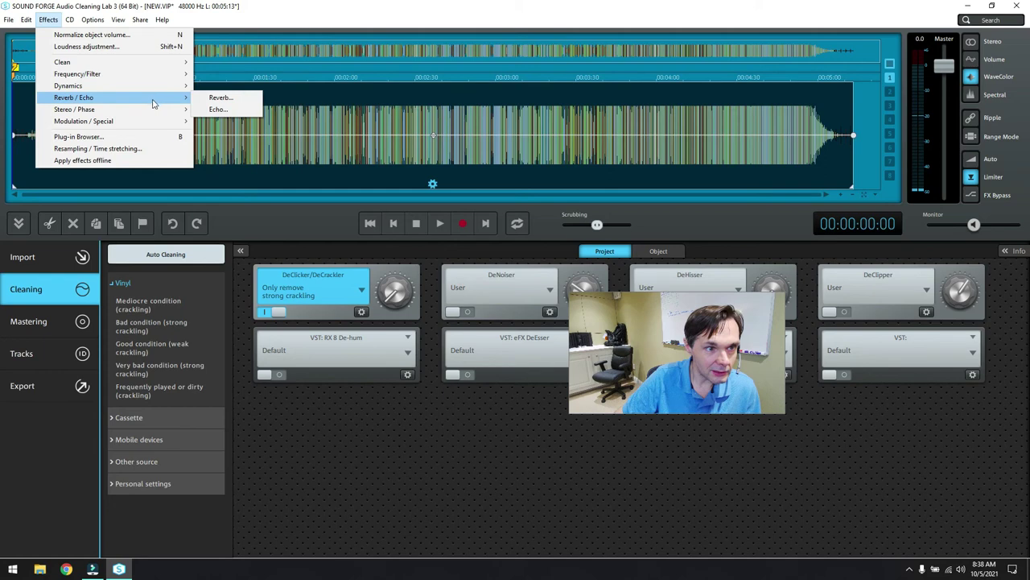
pyautogui.moveTo(155, 121)
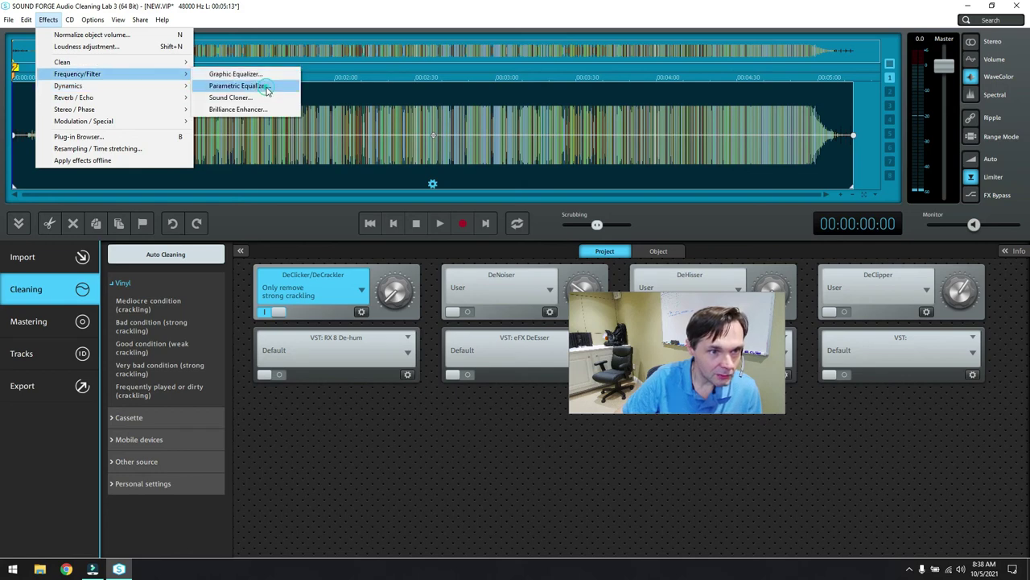
pyautogui.click(267, 87)
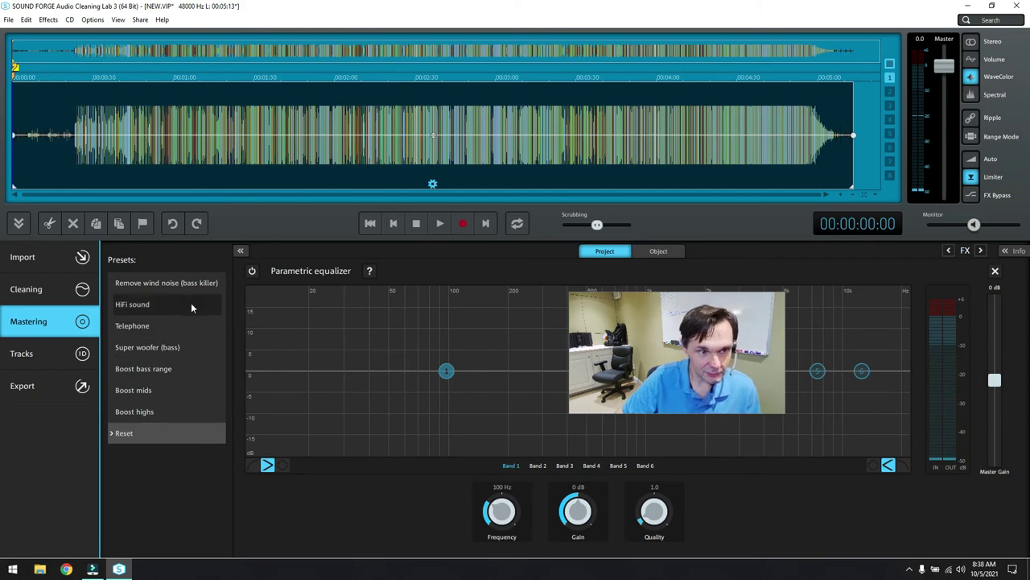
pyautogui.click(144, 304)
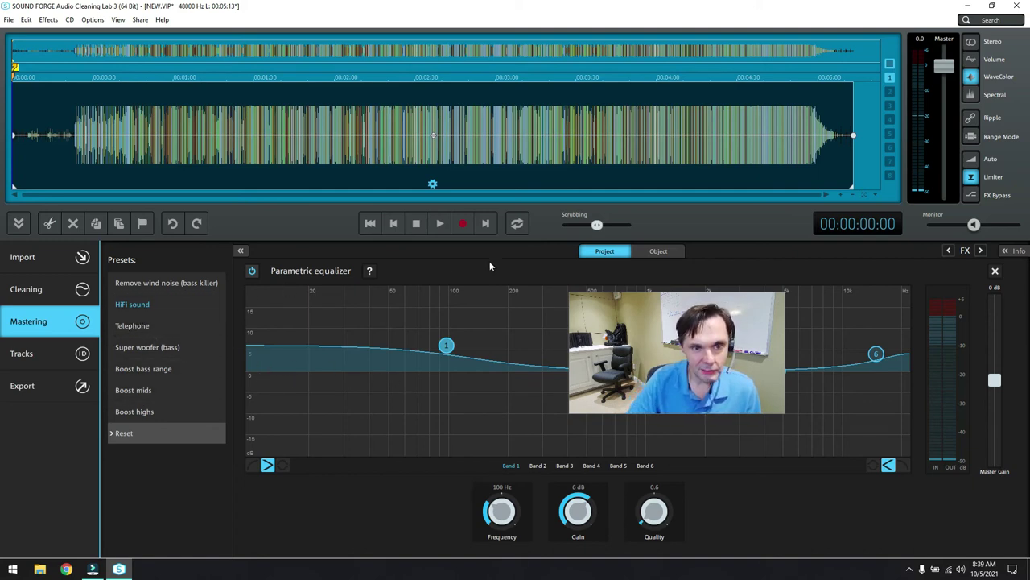
pyautogui.click(995, 271)
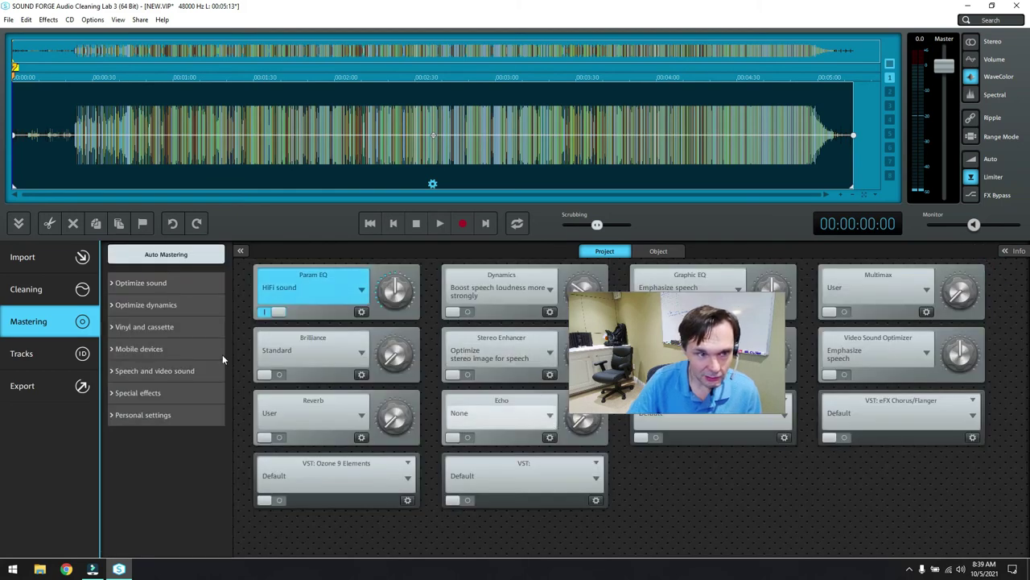
# Look over the track list and the auto-cleaning presets for other sources, personal settings, vinyl and cassette
pyautogui.click(32, 354)
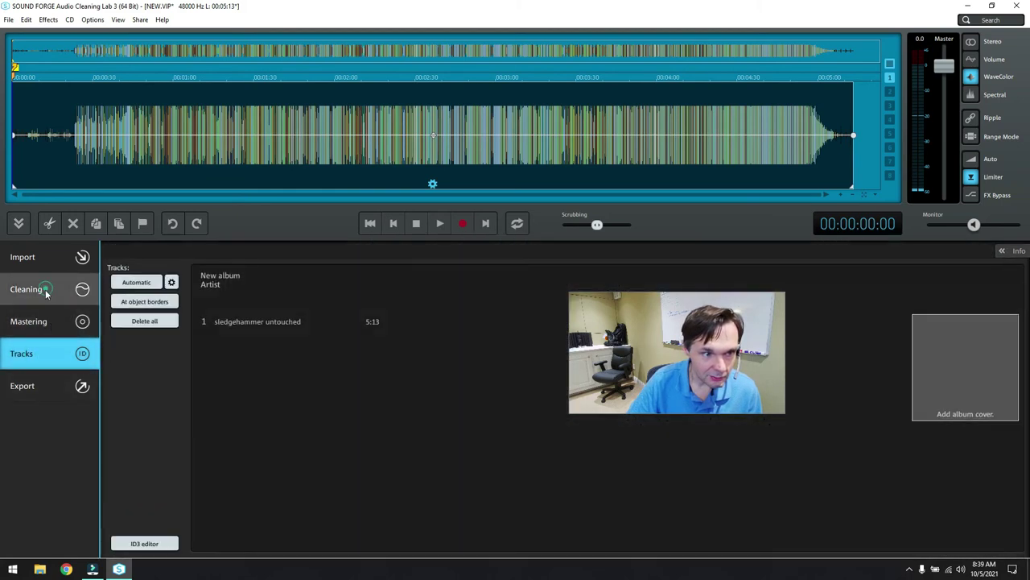
pyautogui.click(46, 292)
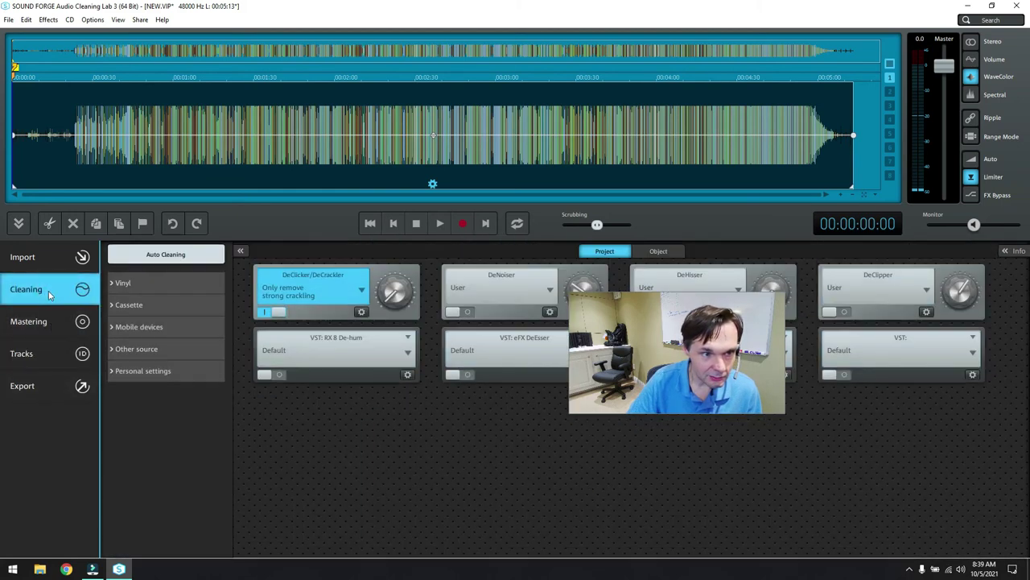
pyautogui.click(113, 352)
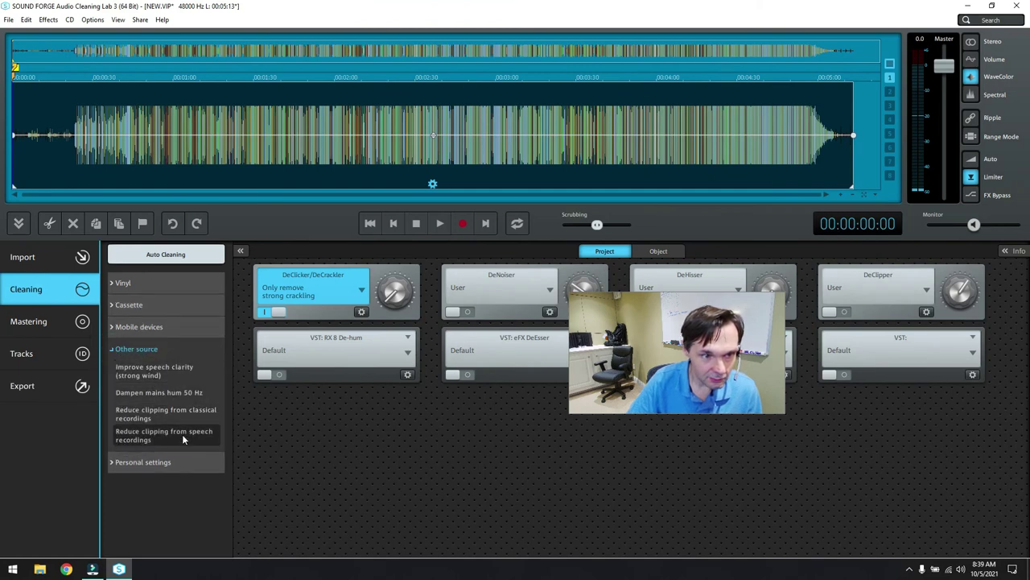
pyautogui.click(110, 463)
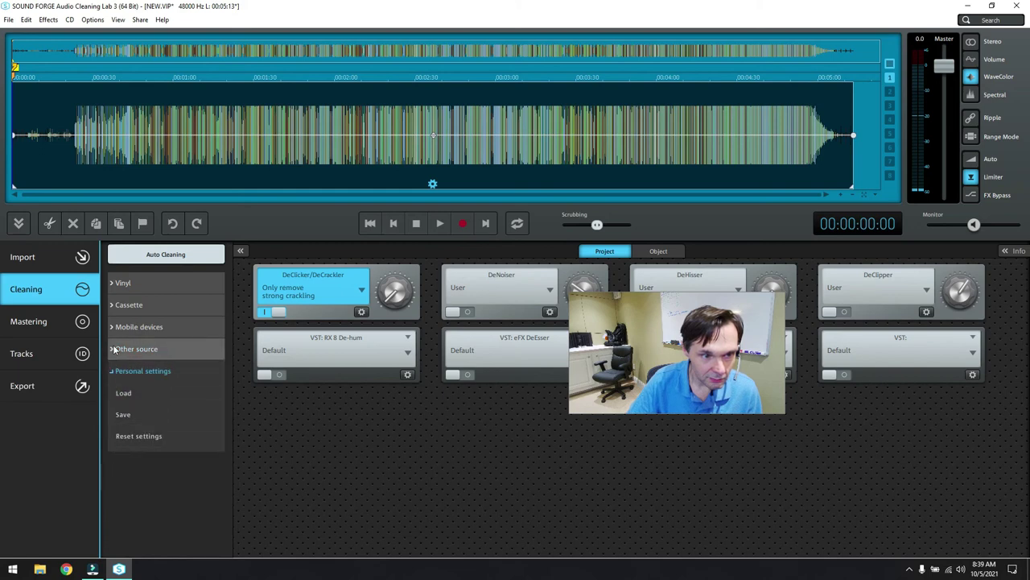
pyautogui.click(111, 286)
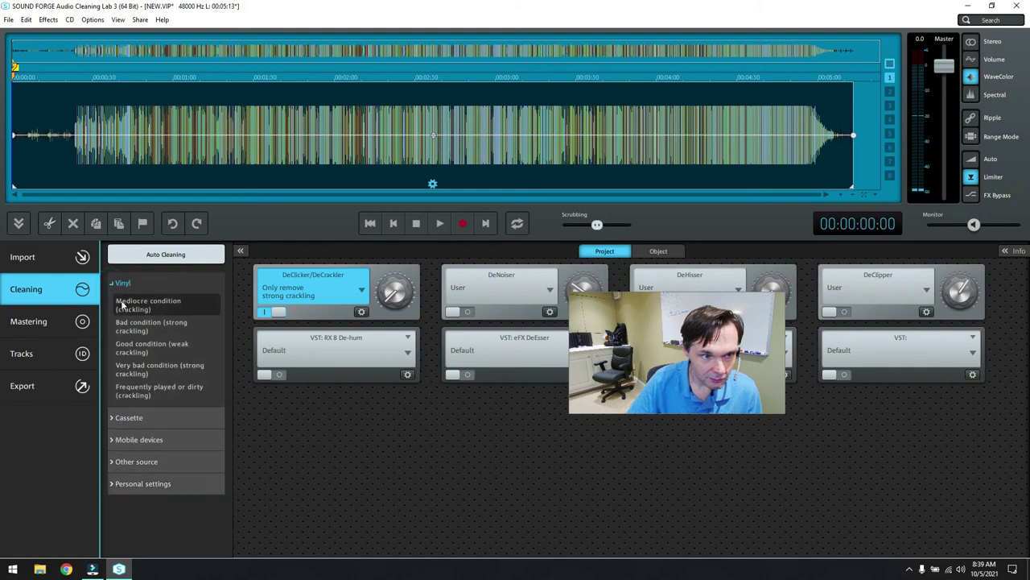
pyautogui.click(111, 419)
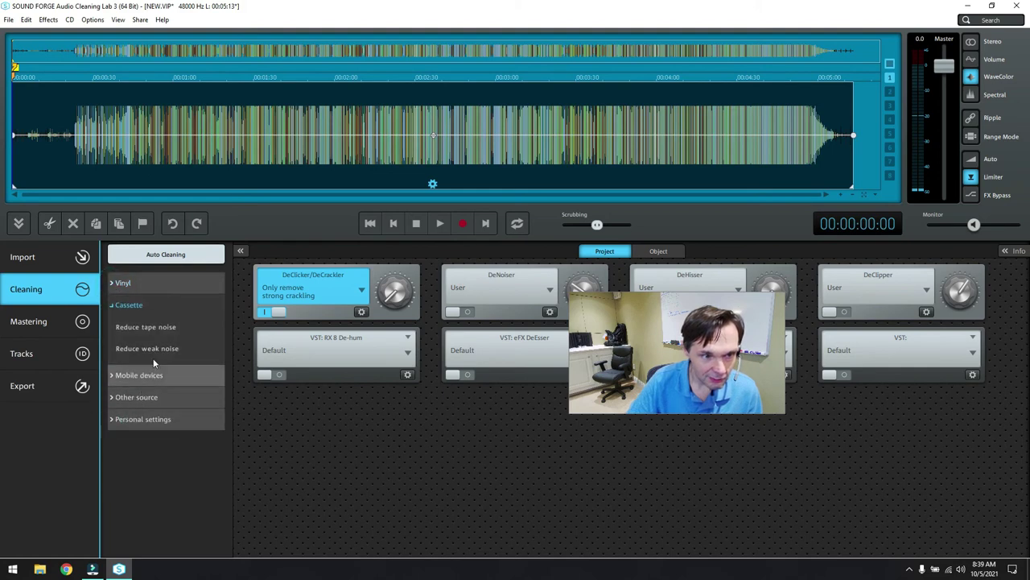
# Look over the auto-mastering presets for optimizing sound and dynamics, vinyl and cassette, and special effects
pyautogui.click(31, 321)
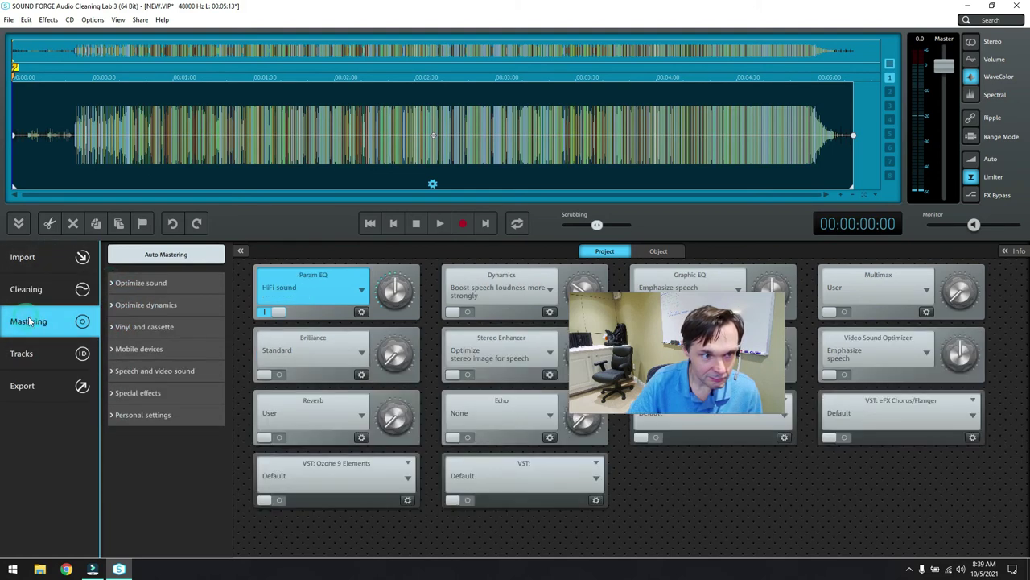
pyautogui.click(113, 284)
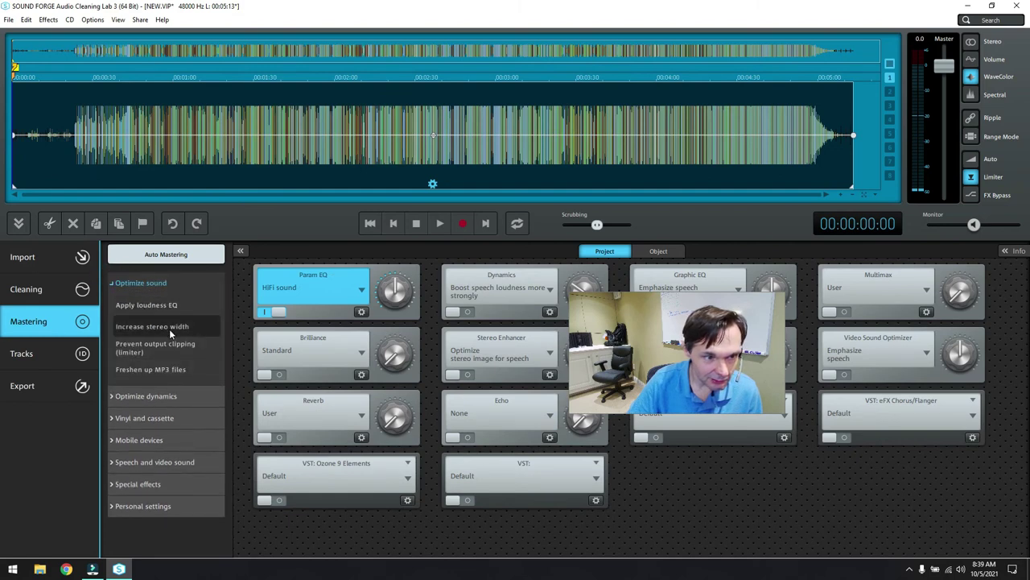
pyautogui.click(113, 398)
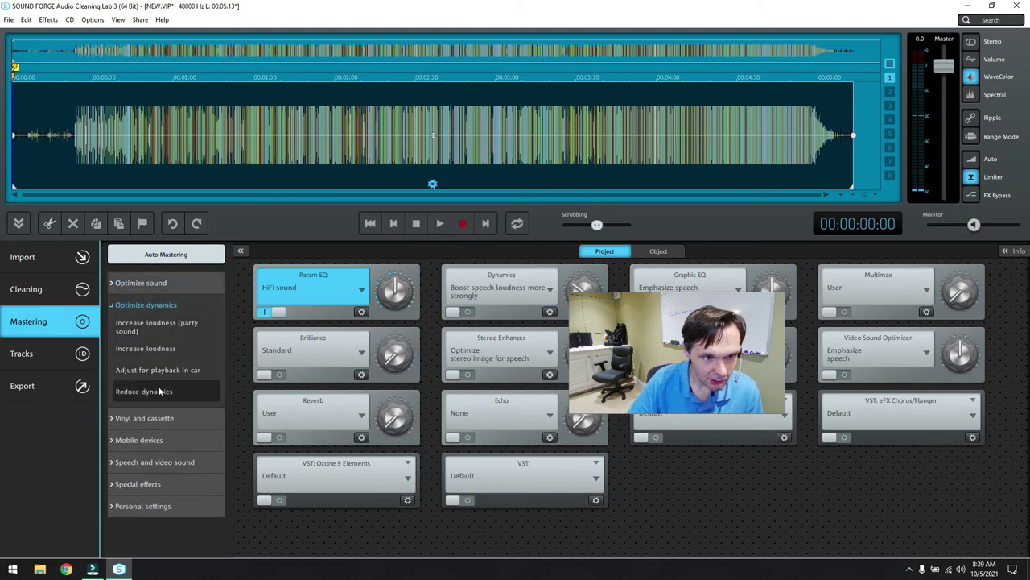
pyautogui.click(113, 419)
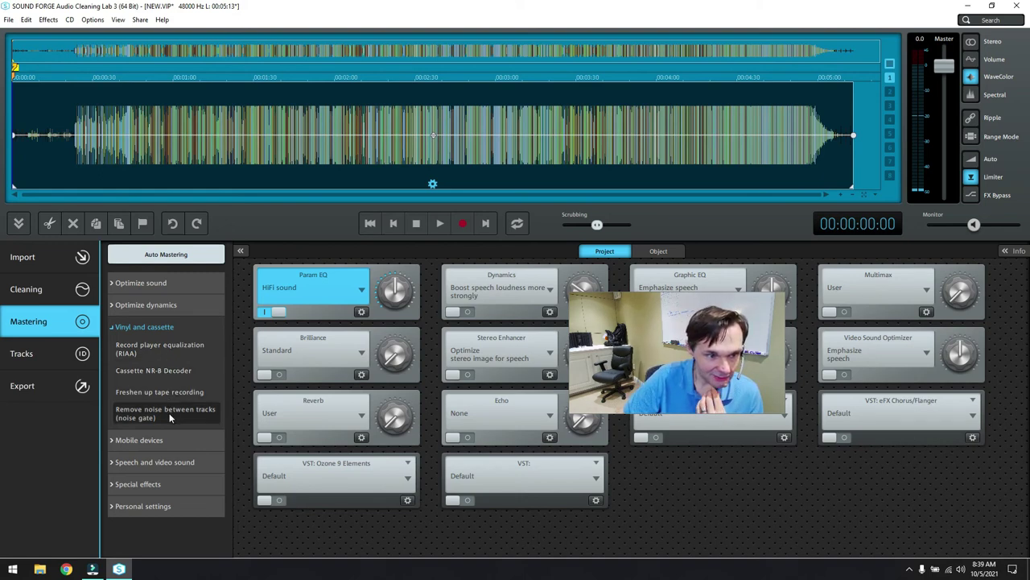
pyautogui.click(114, 485)
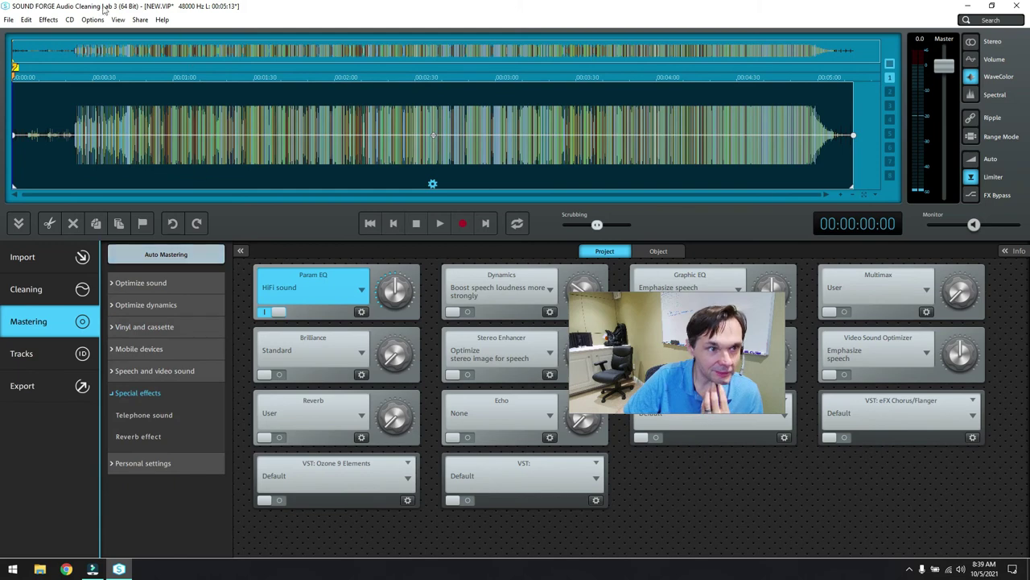
# Examine the internal FX, MAGIX and VST effects available in the Plug-in Browser, and close it without adding any
pyautogui.click(69, 20)
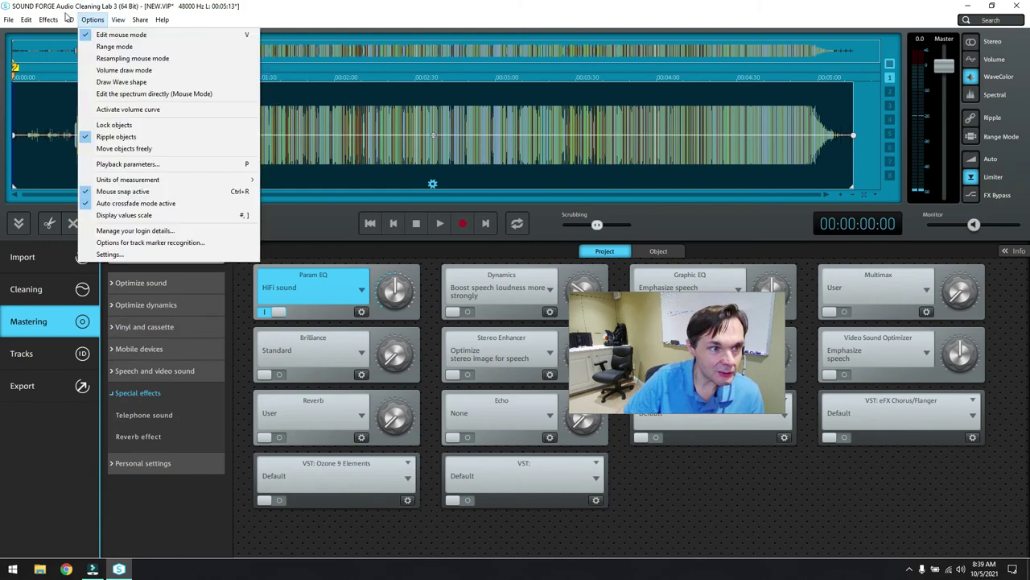
pyautogui.moveTo(75, 98)
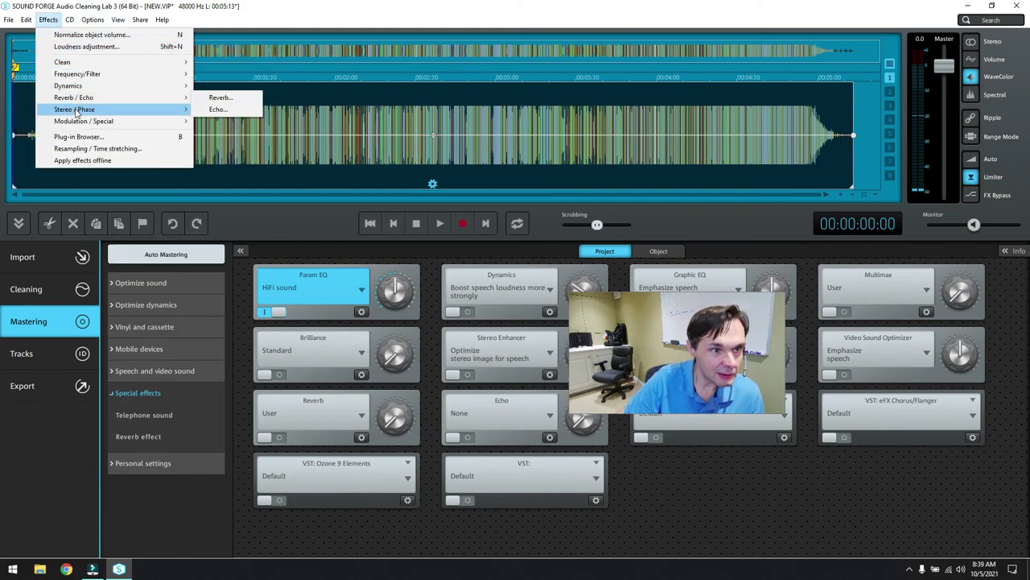
pyautogui.click(77, 137)
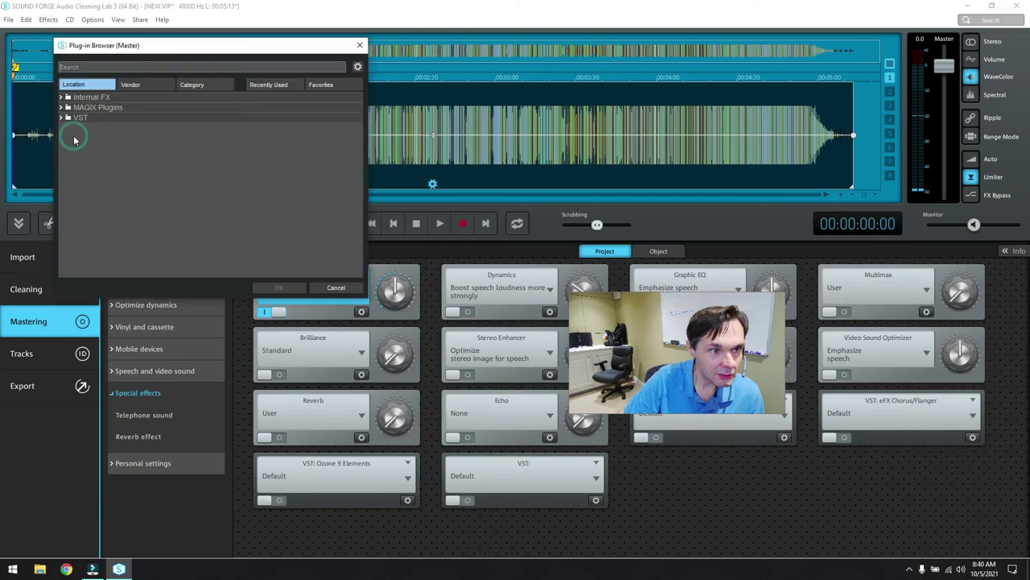
pyautogui.click(75, 96)
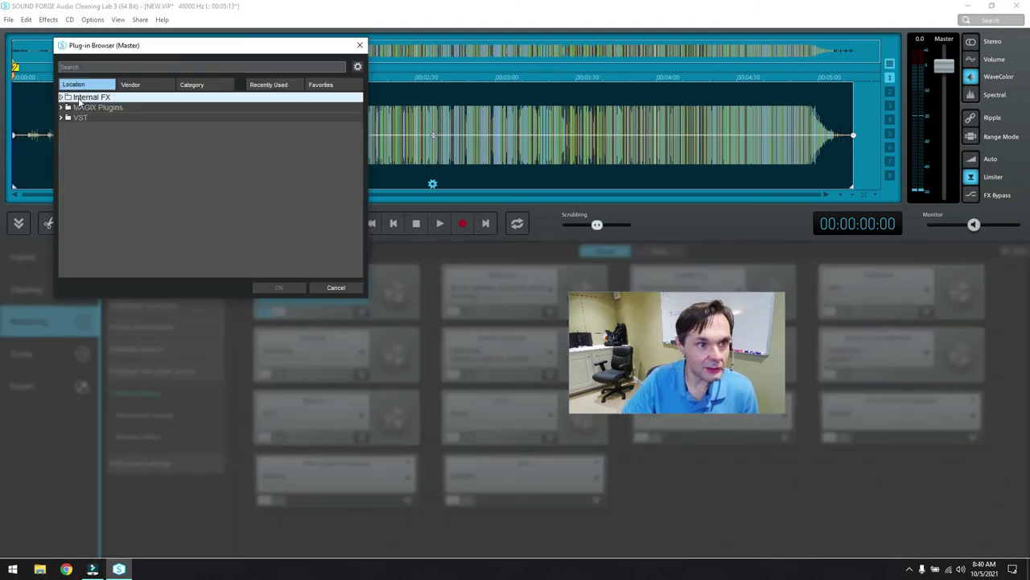
pyautogui.click(62, 96)
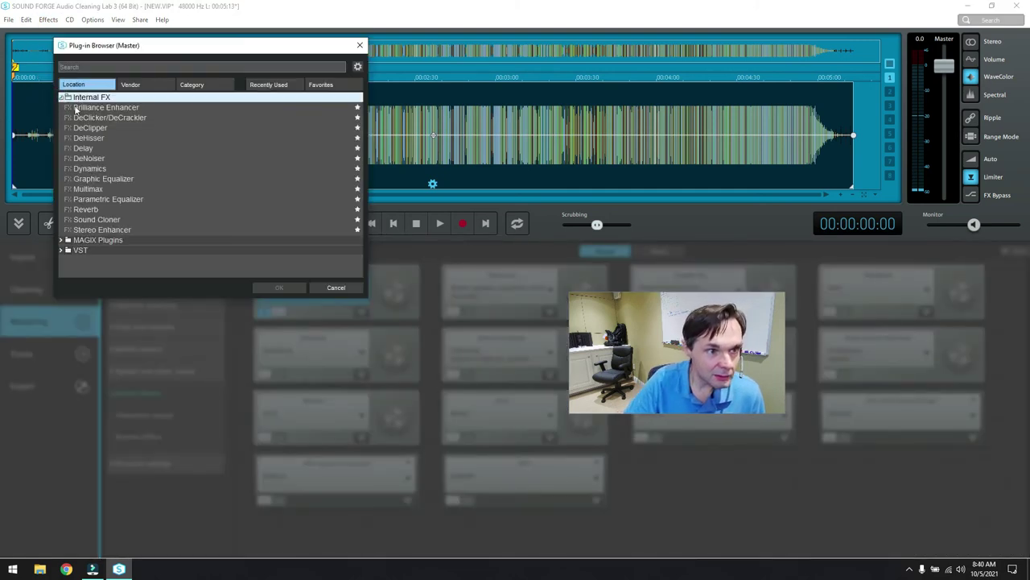
pyautogui.click(61, 240)
pyautogui.scroll(-3, 113, 193)
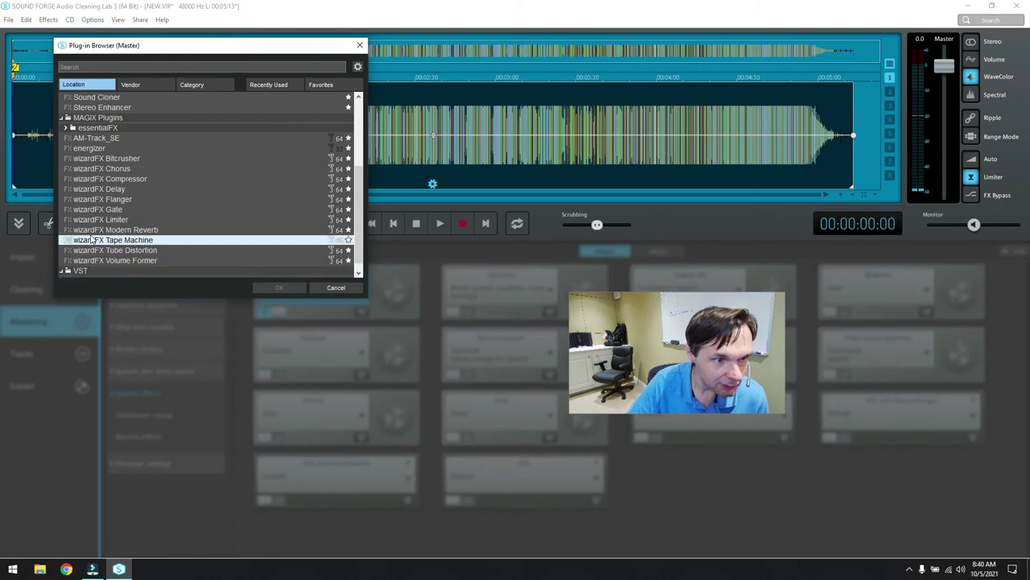
pyautogui.scroll(-1, 92, 240)
pyautogui.click(66, 271)
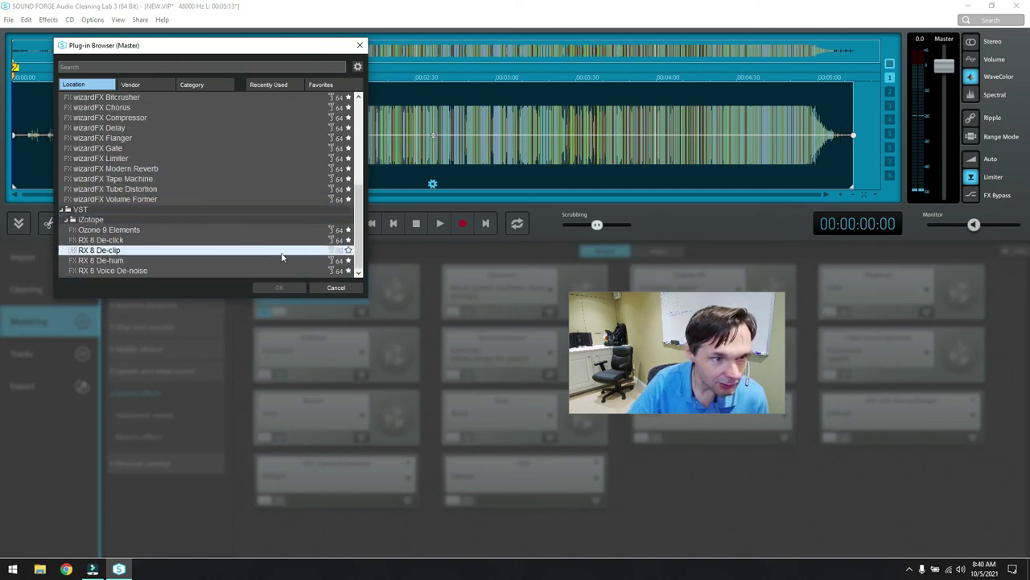
pyautogui.click(336, 287)
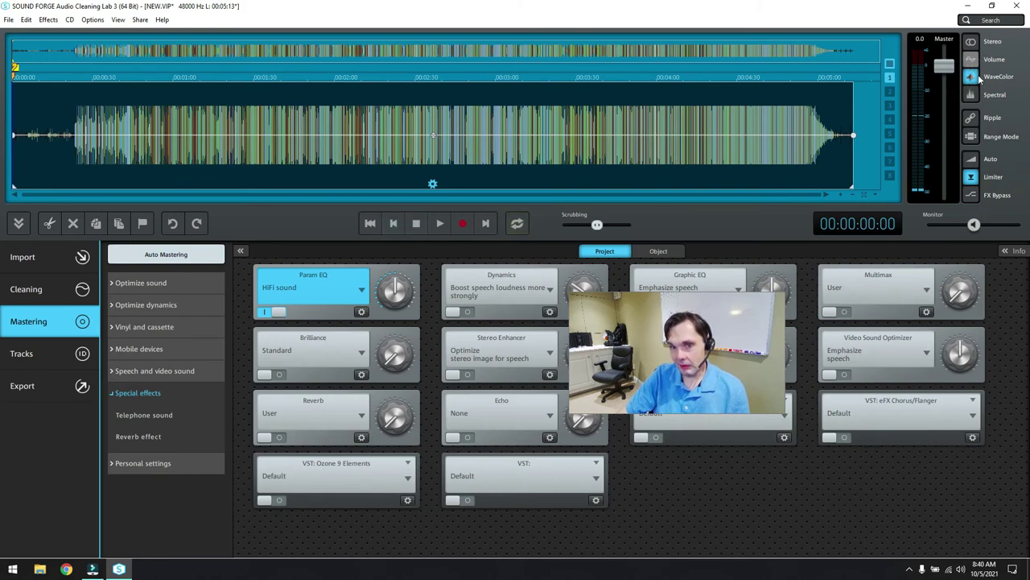
# Close SOUND FORGE Audio Cleaning Lab without saving the changed project
pyautogui.click(972, 163)
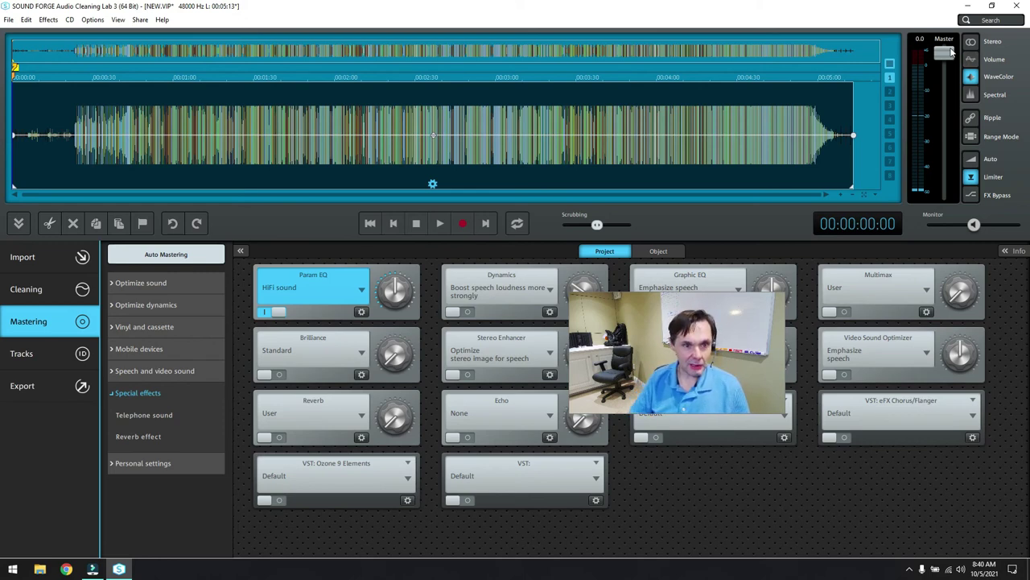
pyautogui.click(1024, 6)
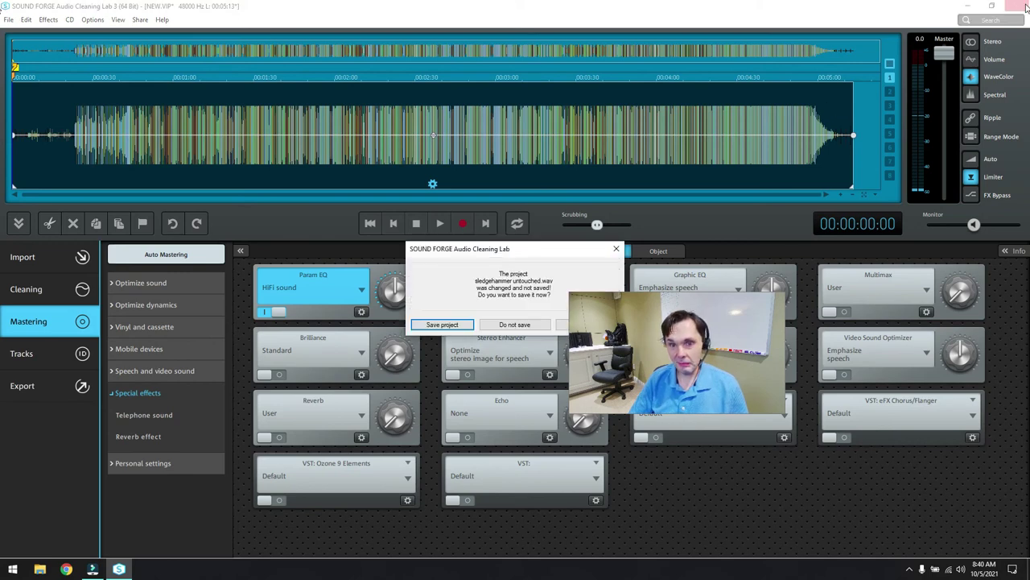
pyautogui.click(514, 324)
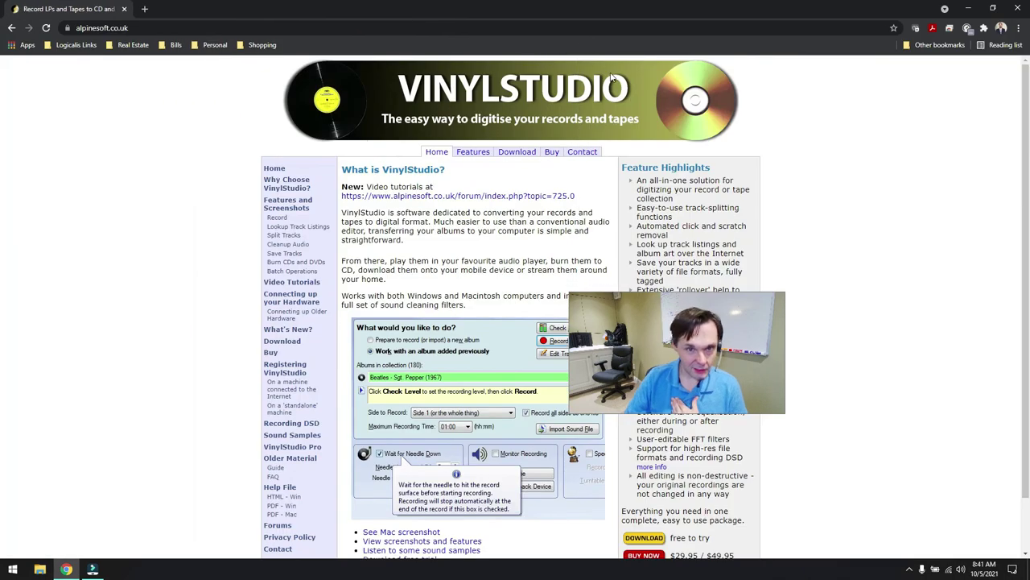
# Look over the VinylStudio home page on alpinesoft.co.uk for its feature highlights and purchase prices
pyautogui.moveTo(723, 339); pyautogui.dragTo(933, 159)
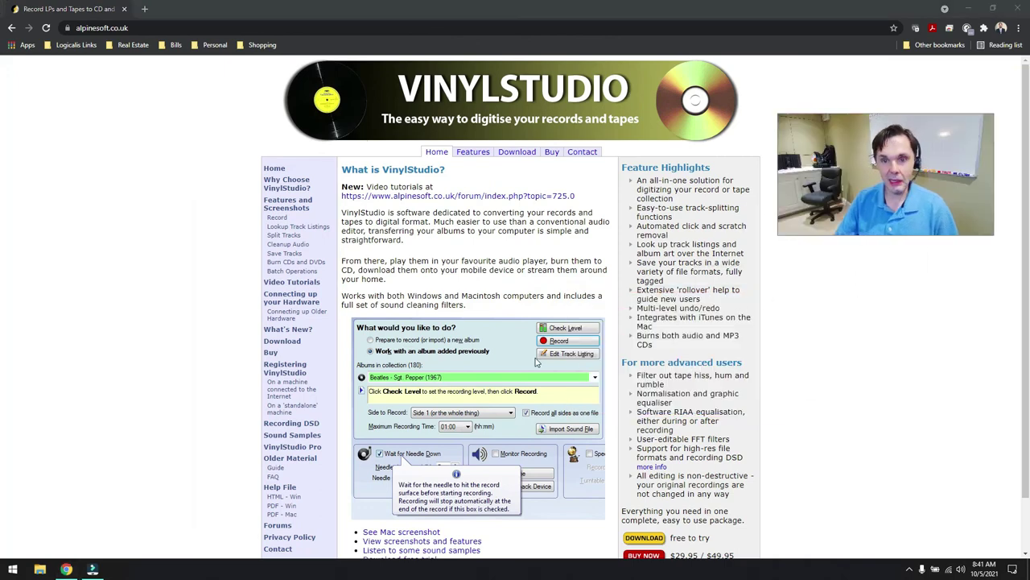
pyautogui.scroll(-1, 531, 339)
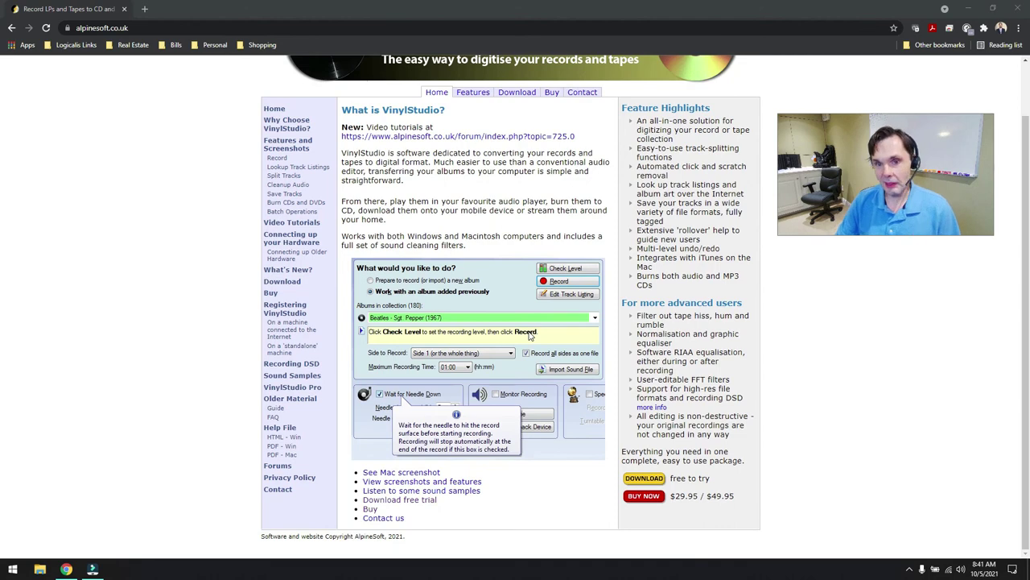
pyautogui.scroll(1, 531, 335)
pyautogui.scroll(-1, 531, 336)
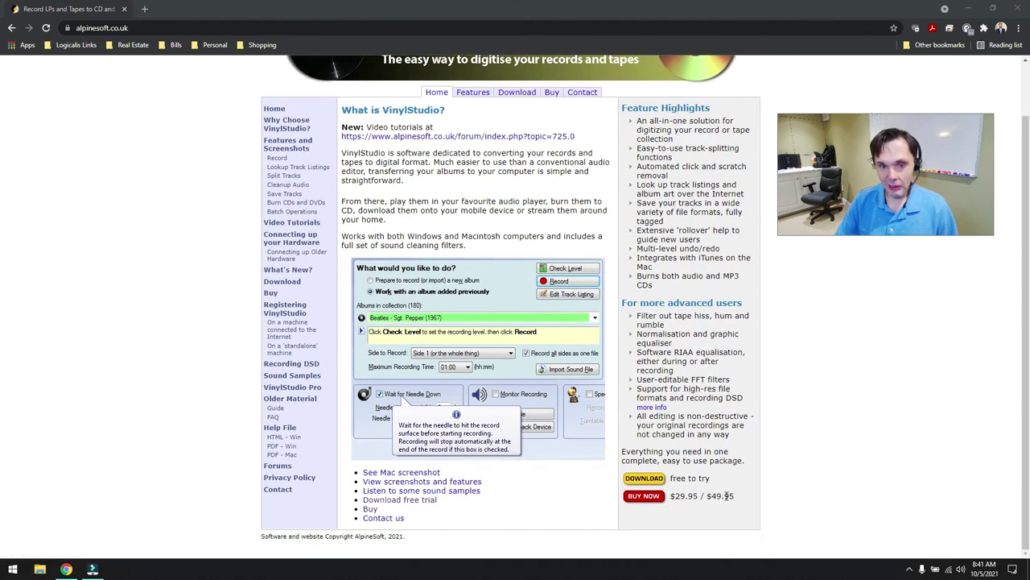
pyautogui.scroll(1, 728, 495)
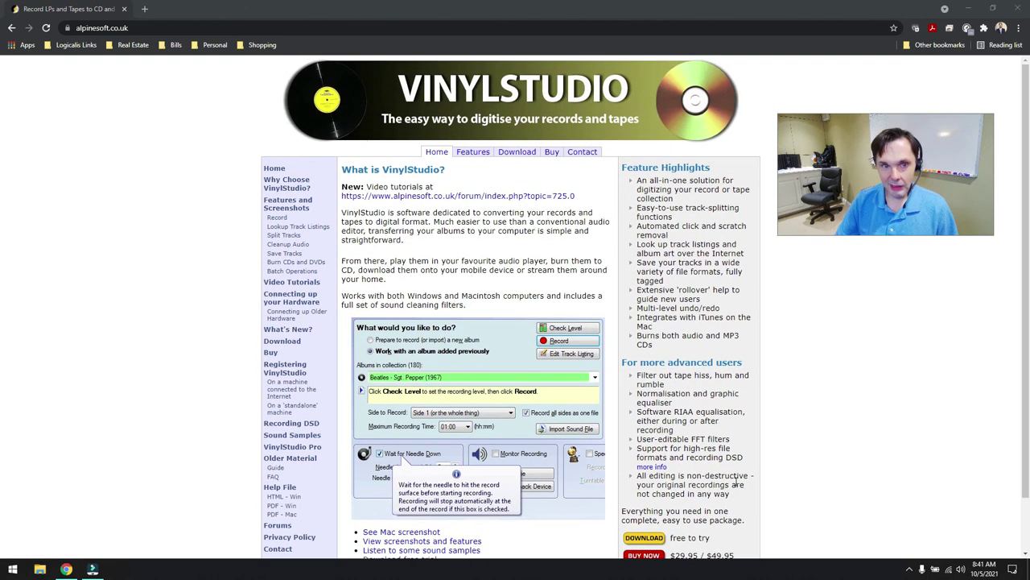
# Review VinylStudio's purchase options and the list of Pro-only features, and return to the site's home page
pyautogui.click(550, 153)
pyautogui.scroll(-1, 504, 245)
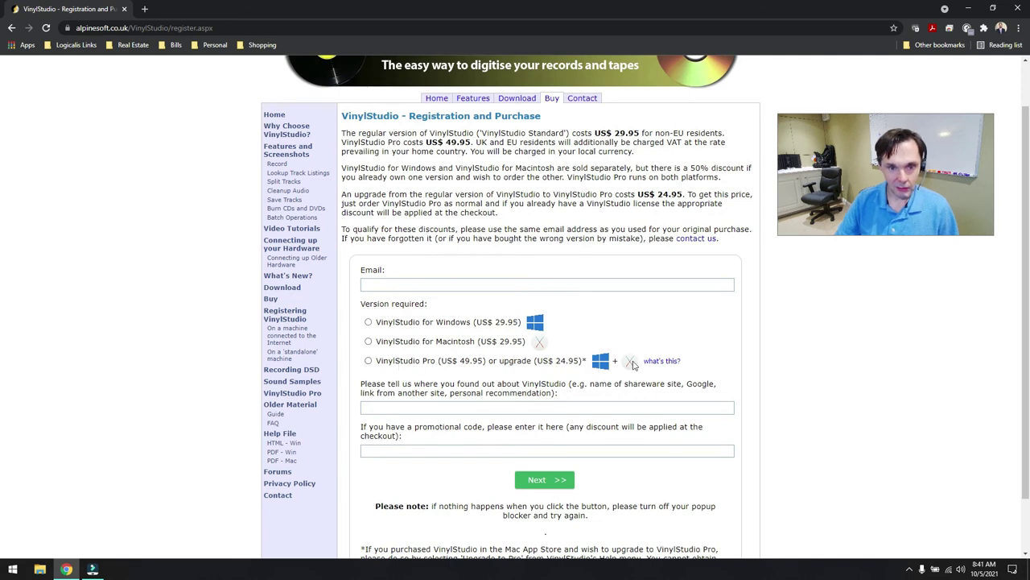
pyautogui.click(667, 363)
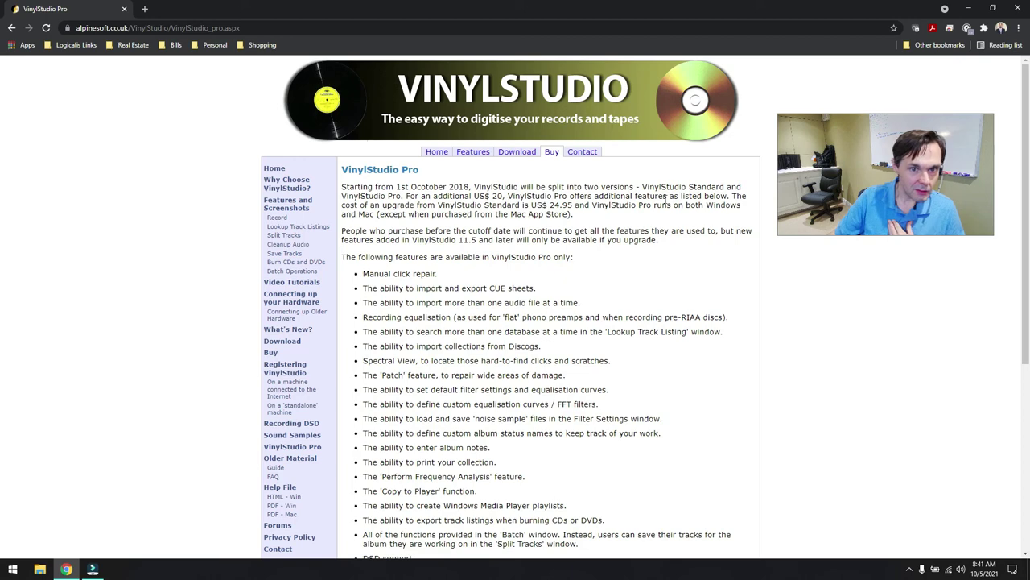
pyautogui.scroll(-1, 500, 236)
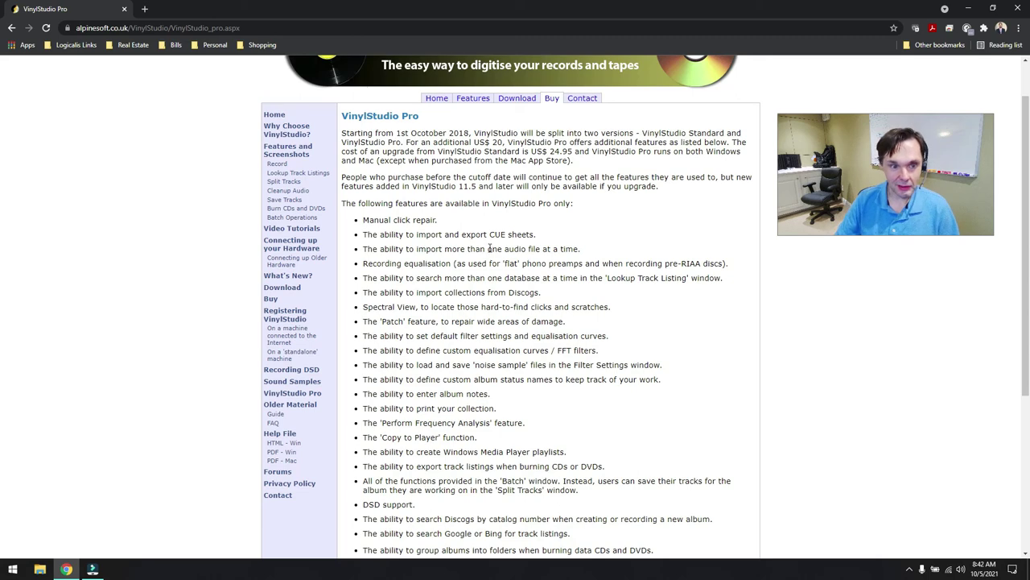
pyautogui.scroll(-1, 480, 251)
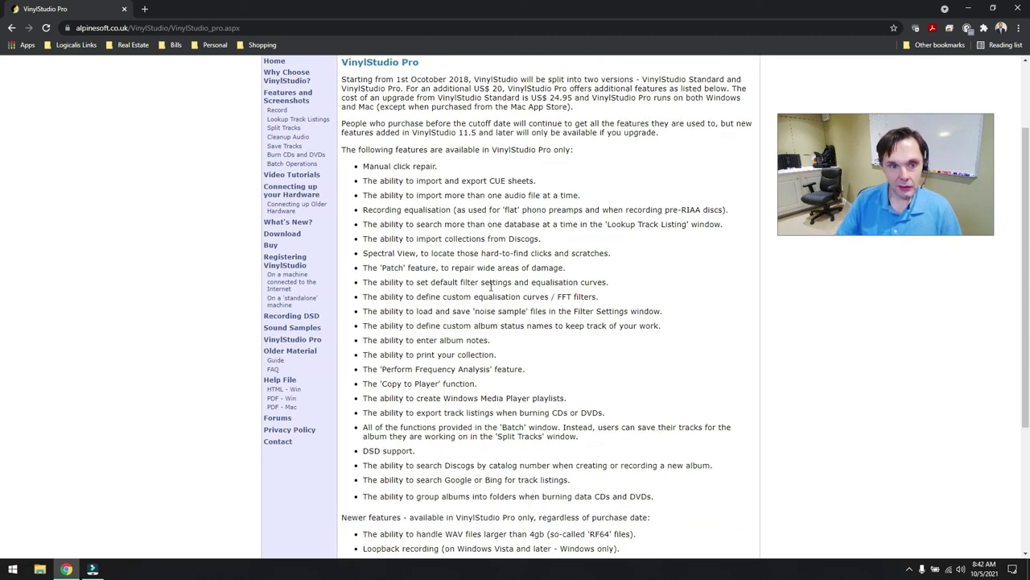
pyautogui.scroll(2, 412, 242)
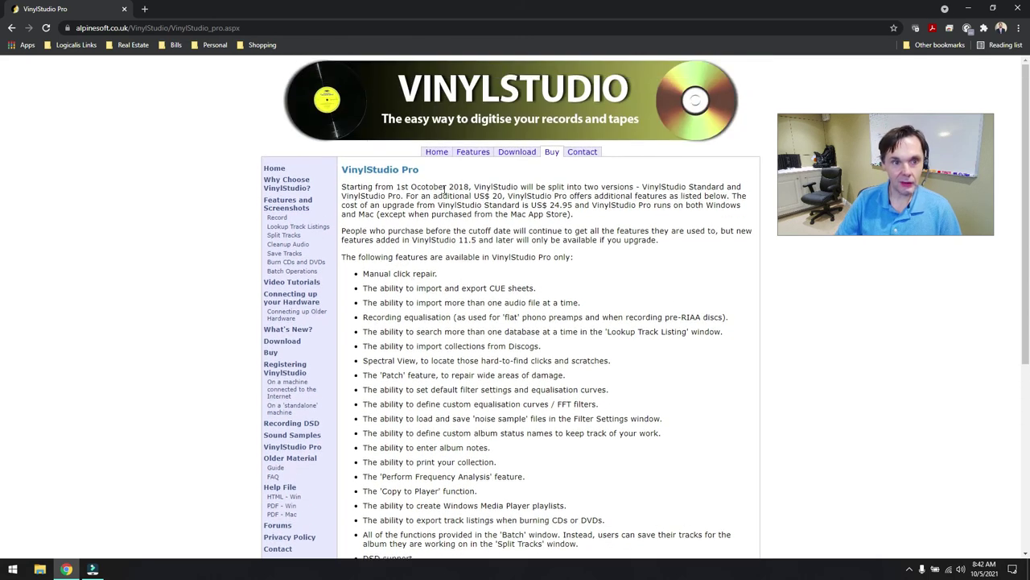
pyautogui.click(437, 151)
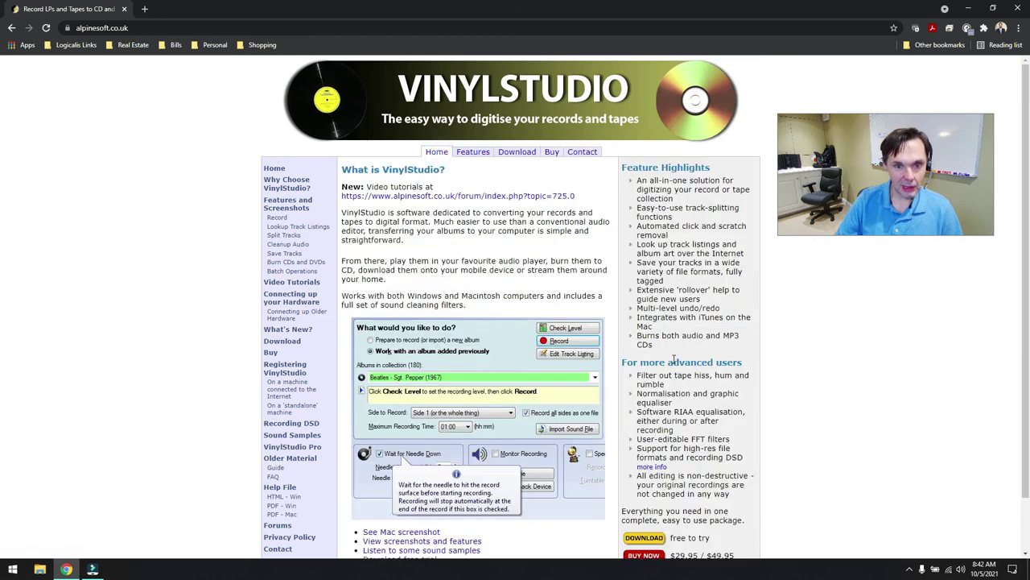
pyautogui.scroll(-1, 674, 359)
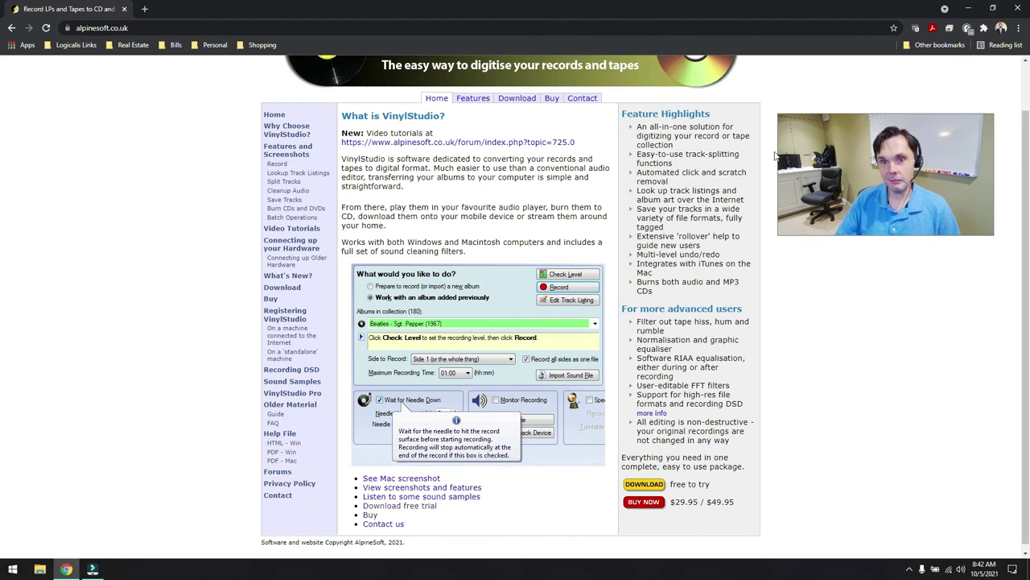
# Minimize the browser and switch to Wondershare Filmora
pyautogui.click(968, 8)
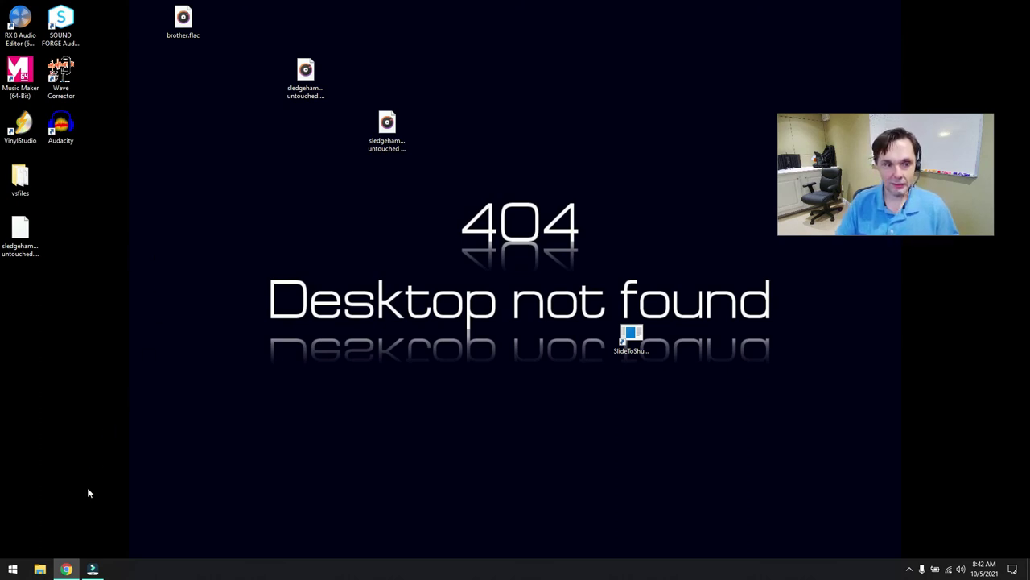
pyautogui.click(93, 569)
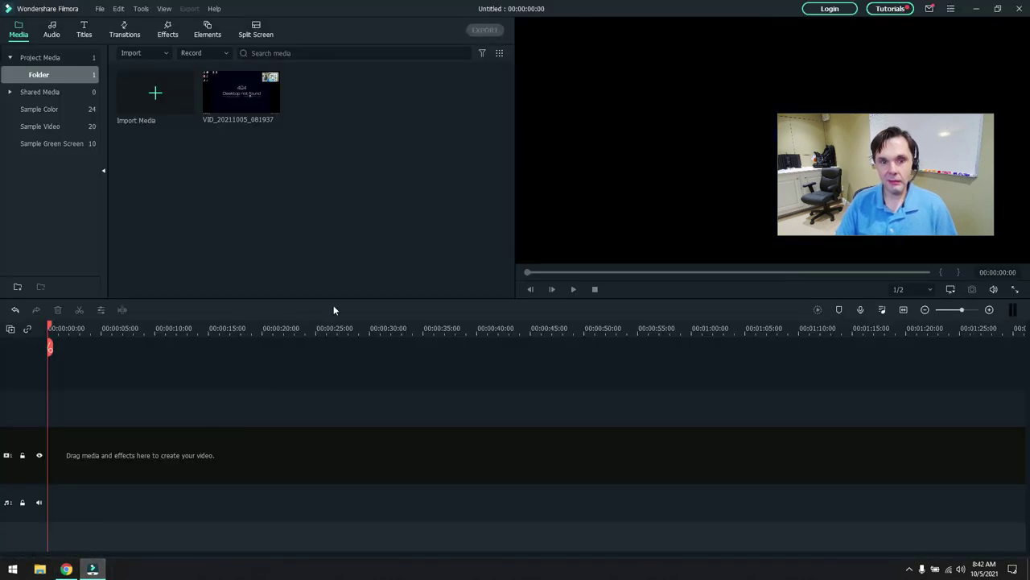